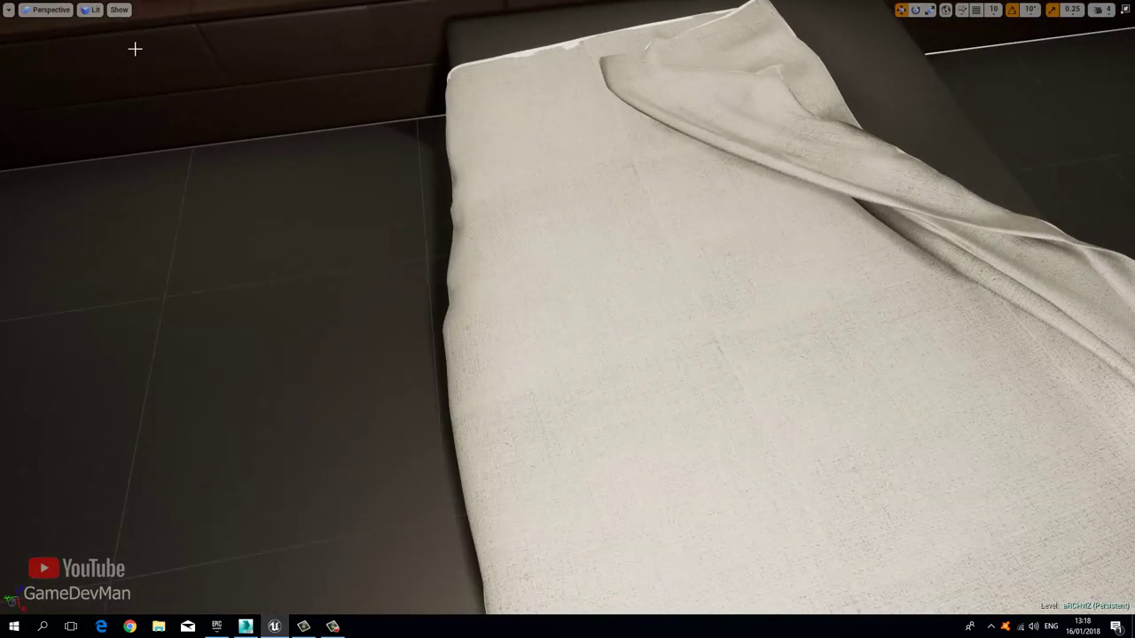
Step: Switch the Unreal viewport to Wireframe and fly around the draped quilt
{"action": "left_click", "coordinate": [93, 9]}
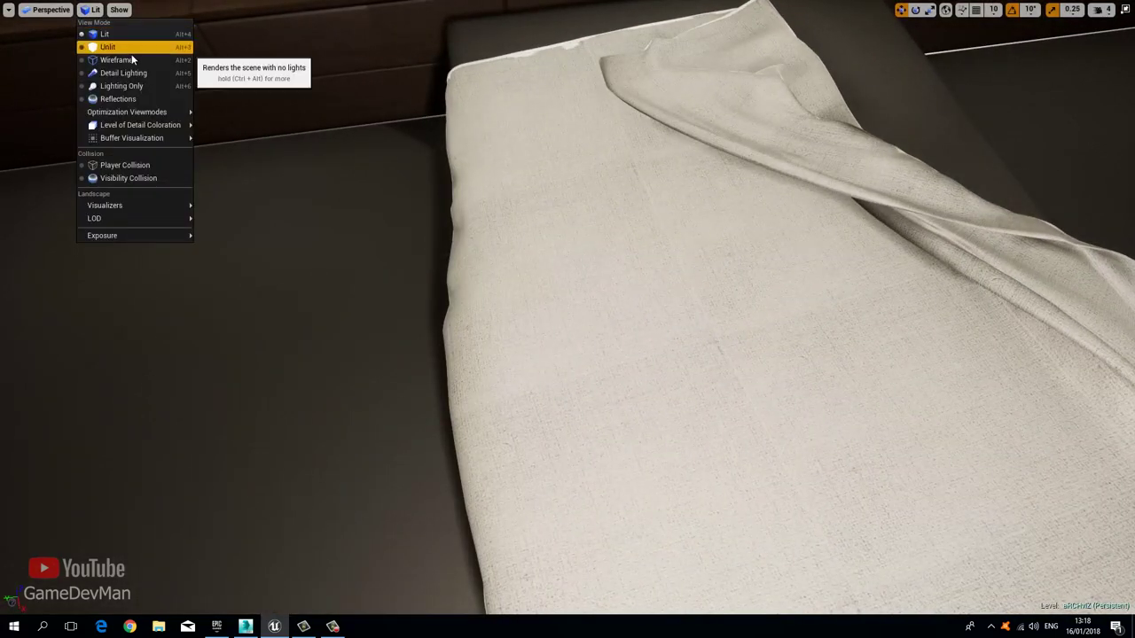
{"action": "left_click", "coordinate": [129, 59]}
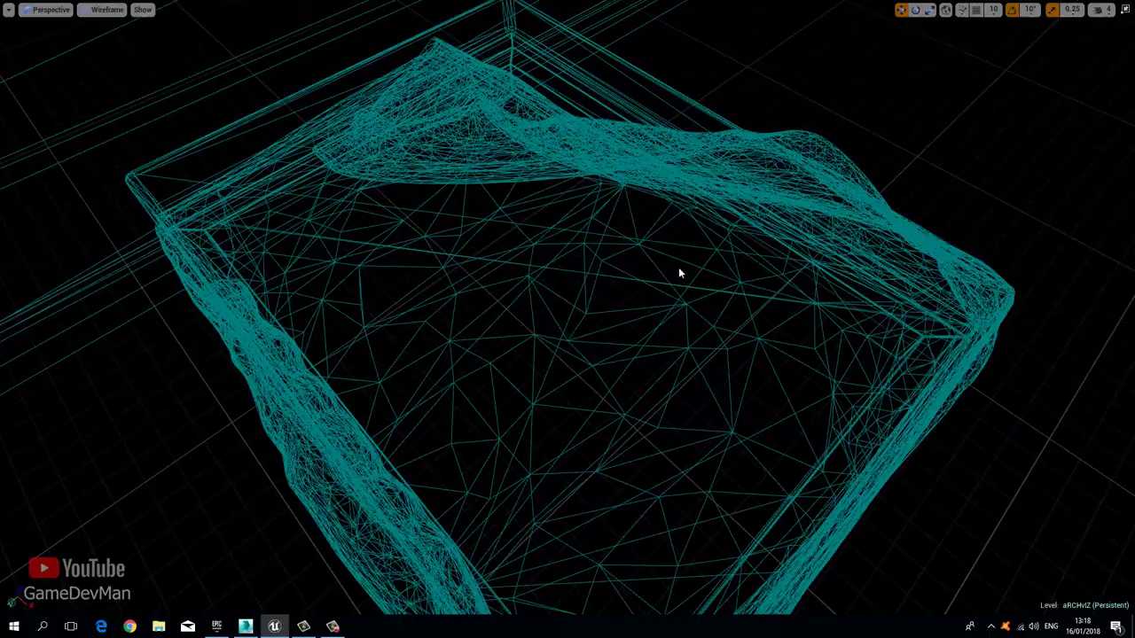
{"action": "right_click_drag", "start_coordinate": [560, 299], "coordinate": [549, 319]}
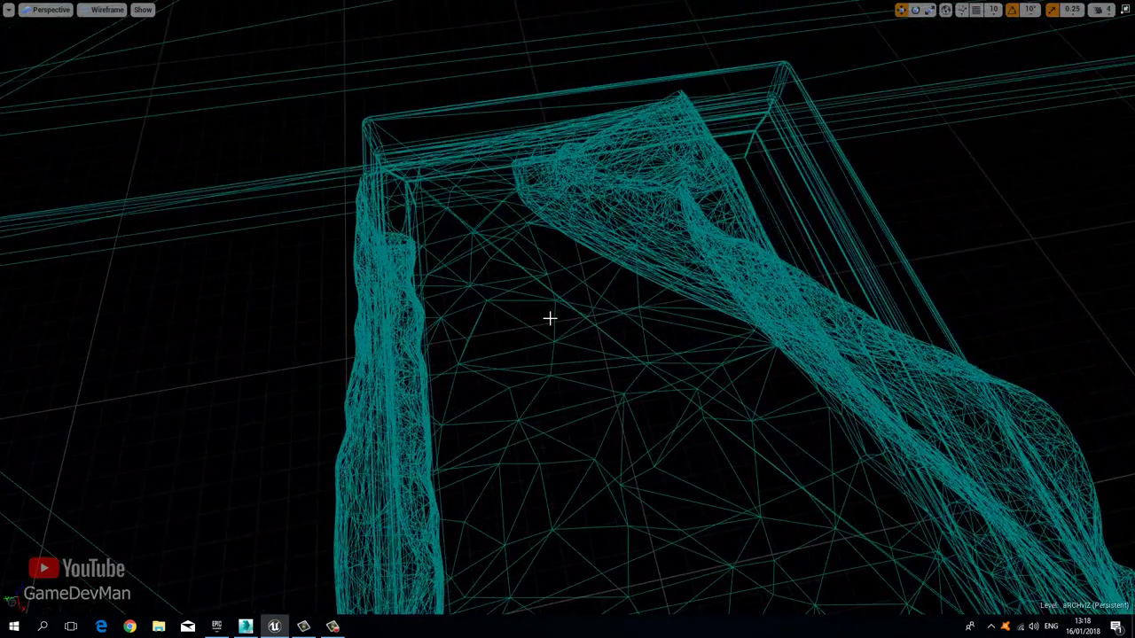
Step: Return the viewport to Lit and bring the empty 3ds Max scene to the front
{"action": "left_click", "coordinate": [109, 12]}
{"action": "left_click", "coordinate": [105, 32]}
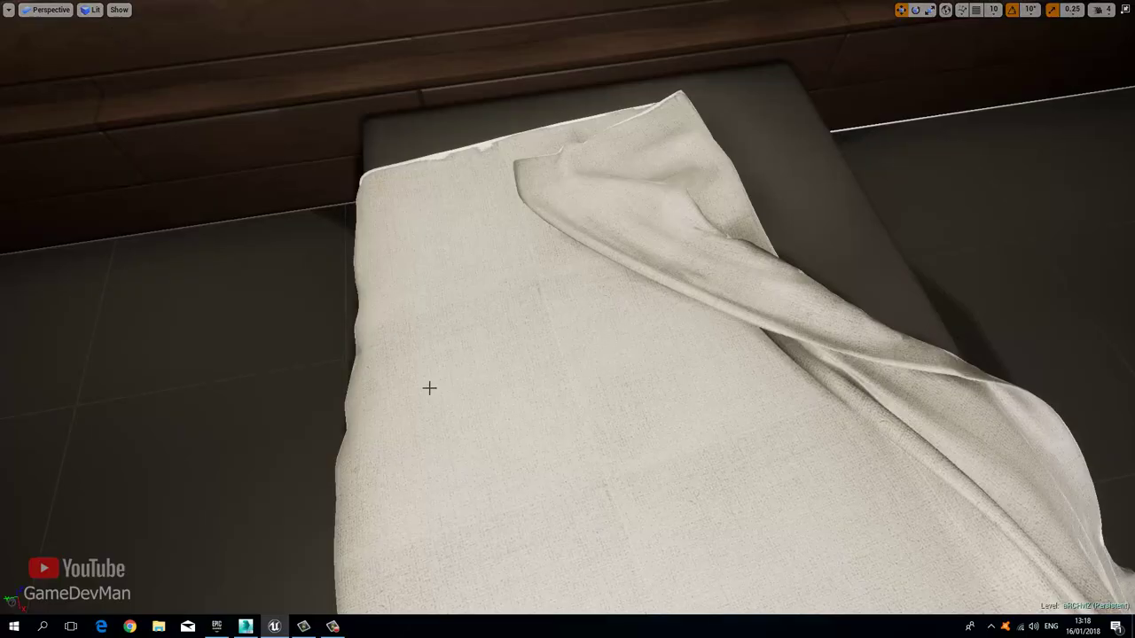
{"action": "mouse_move", "coordinate": [246, 620]}
{"action": "left_click", "coordinate": [296, 542]}
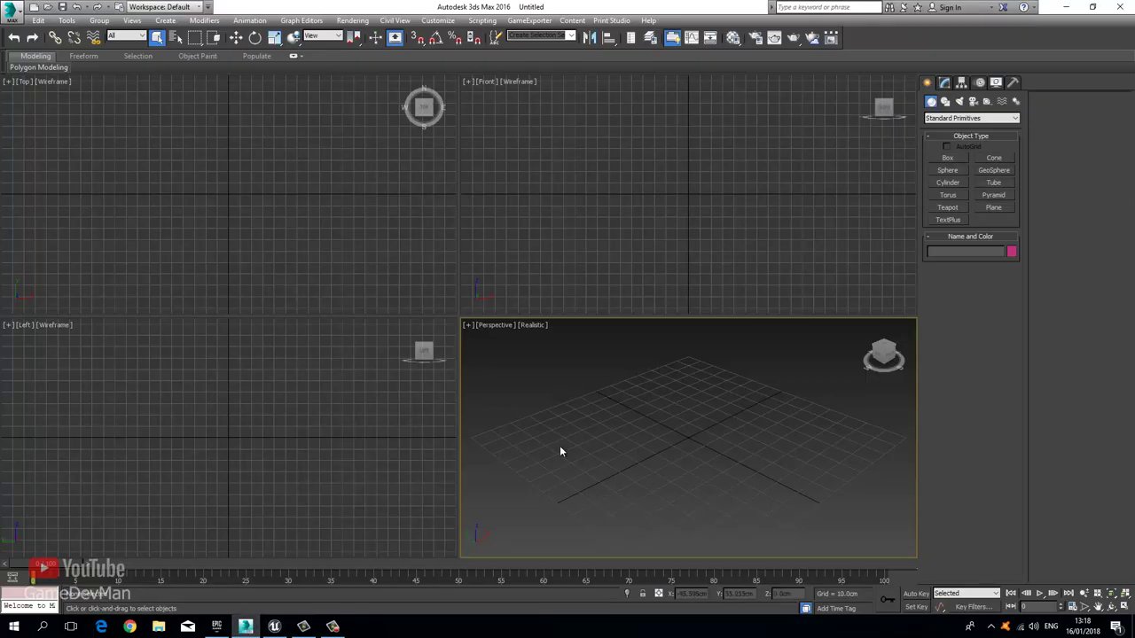
Step: Maximize the Perspective view and build a box of about 308 × 61 × 15.9 cm named Bed_Base
{"action": "key", "text": "alt+w"}
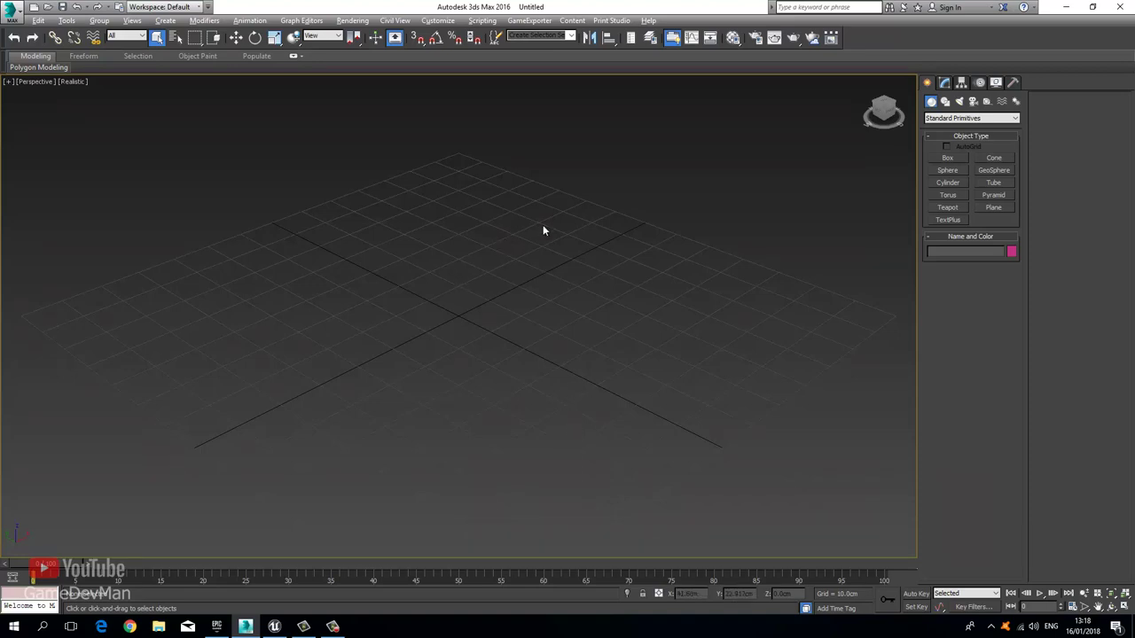
{"action": "left_click", "coordinate": [946, 159]}
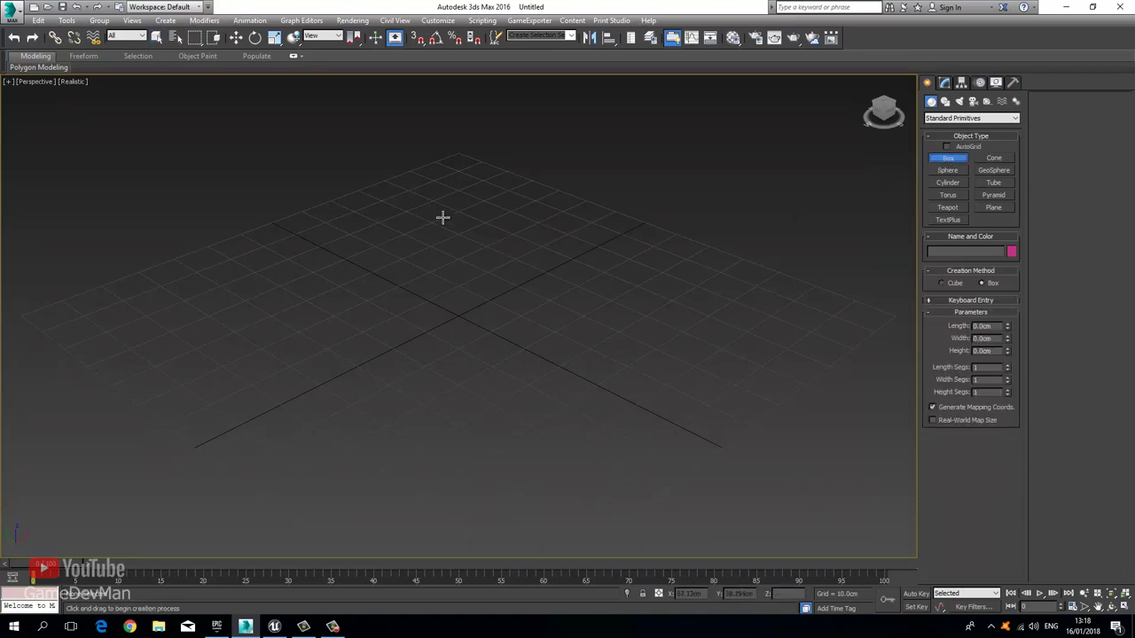
{"action": "left_click_drag", "start_coordinate": [410, 213], "coordinate": [571, 492]}
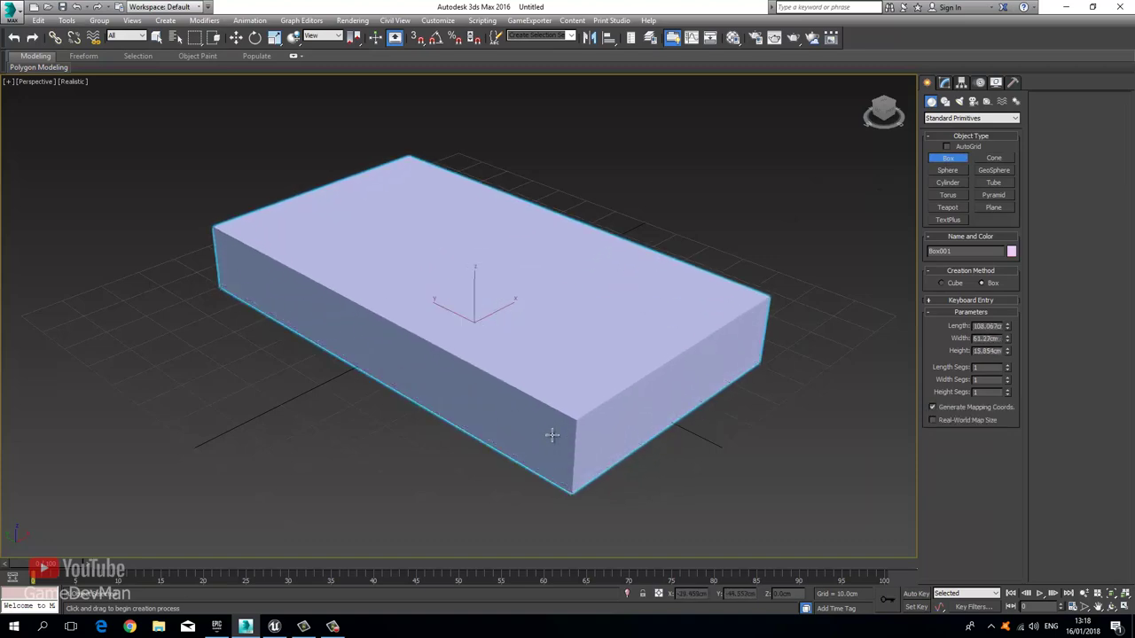
{"action": "left_click", "coordinate": [551, 435]}
{"action": "double_click", "coordinate": [959, 251]}
{"action": "left_click", "coordinate": [993, 207]}
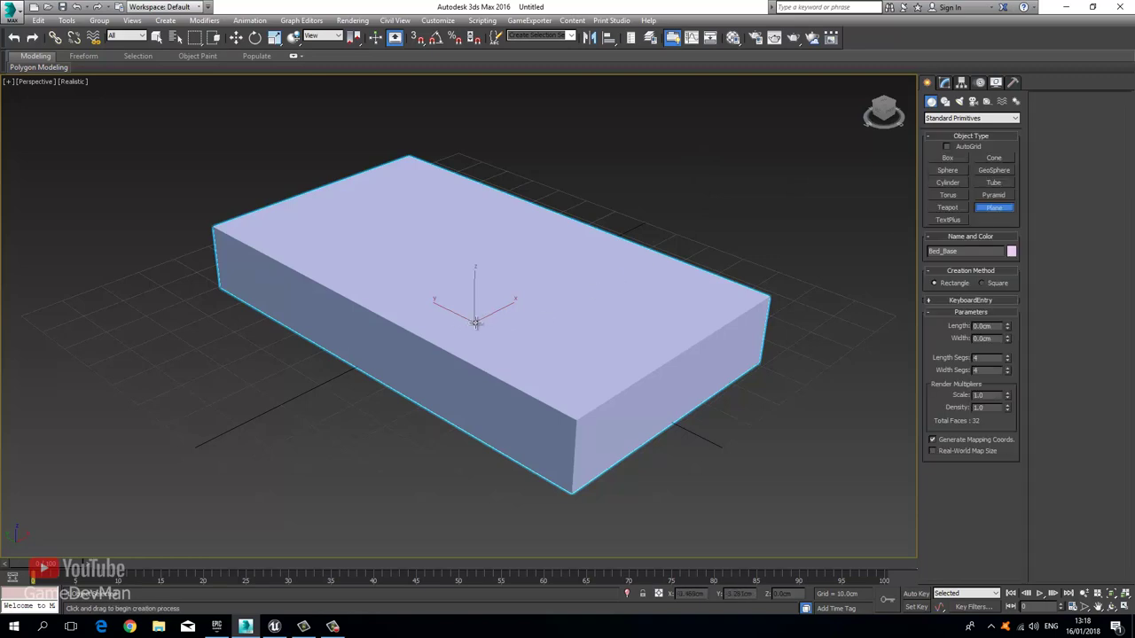
Step: Draw a large plane beneath the Bed_Base box and select it
{"action": "left_click_drag", "start_coordinate": [475, 316], "coordinate": [608, 621]}
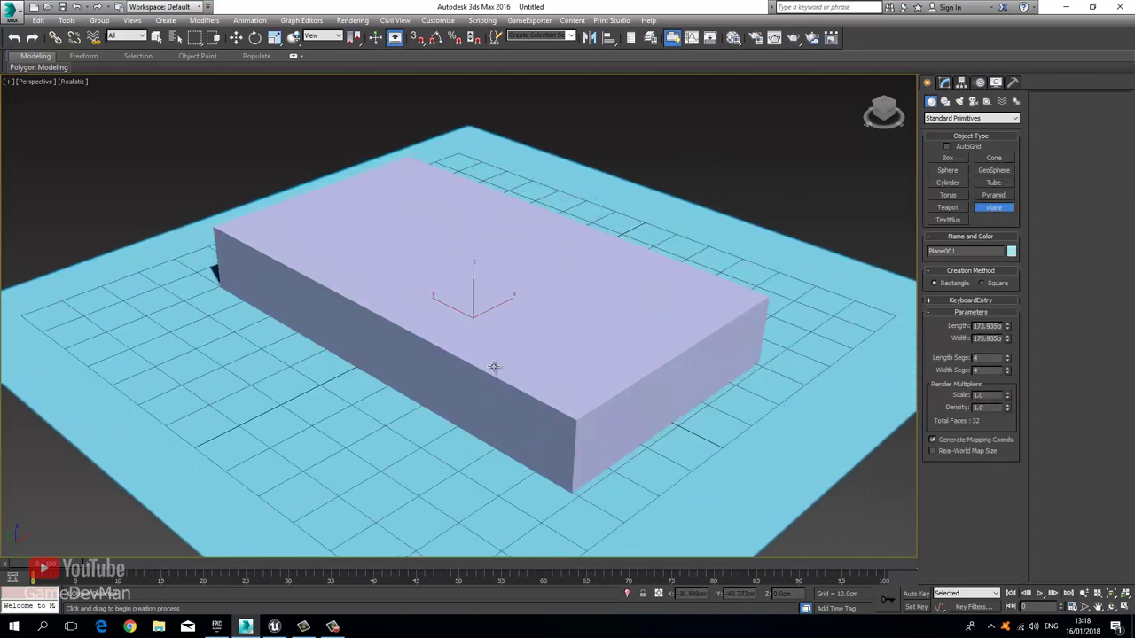
{"action": "left_click", "coordinate": [235, 38]}
{"action": "left_click", "coordinate": [355, 230]}
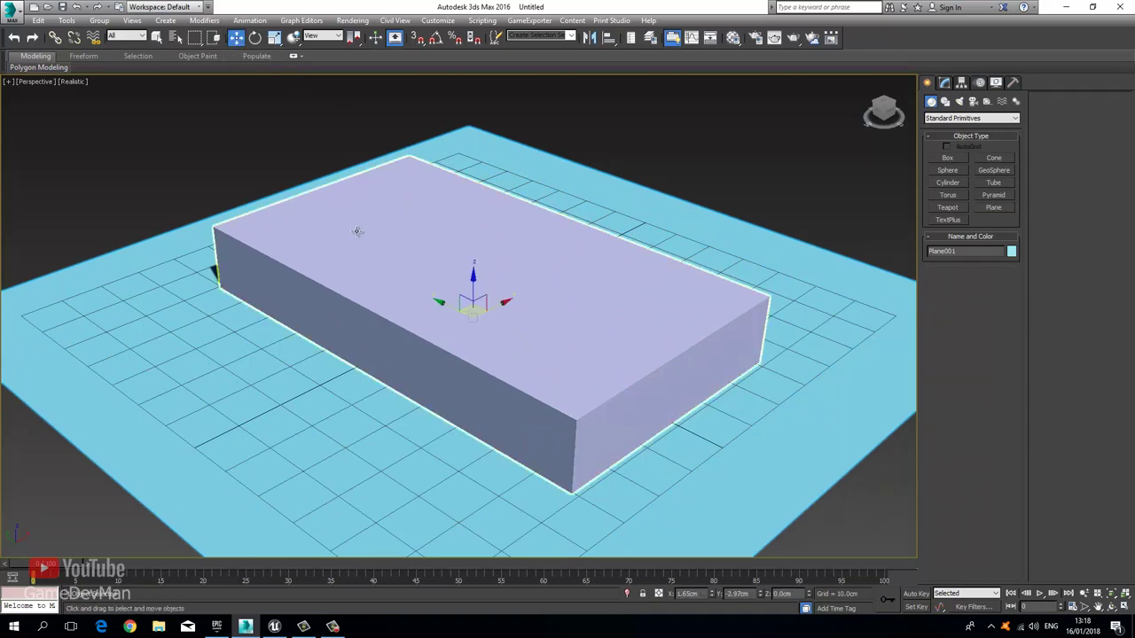
{"action": "scroll", "coordinate": [390, 270], "scroll_direction": "down", "scroll_amount": 5}
{"action": "scroll", "coordinate": [372, 281], "scroll_direction": "up", "scroll_amount": 3}
{"action": "left_click", "coordinate": [890, 159]}
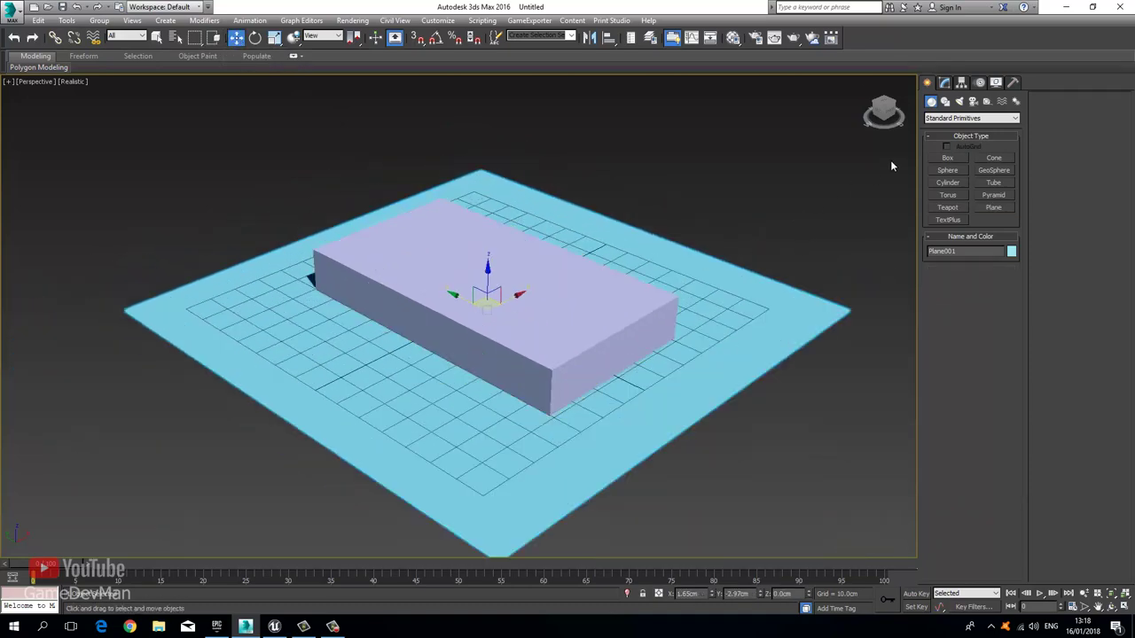
Step: Set the plane's length and width segments to 1 and name it Floor
{"action": "left_click", "coordinate": [945, 83]}
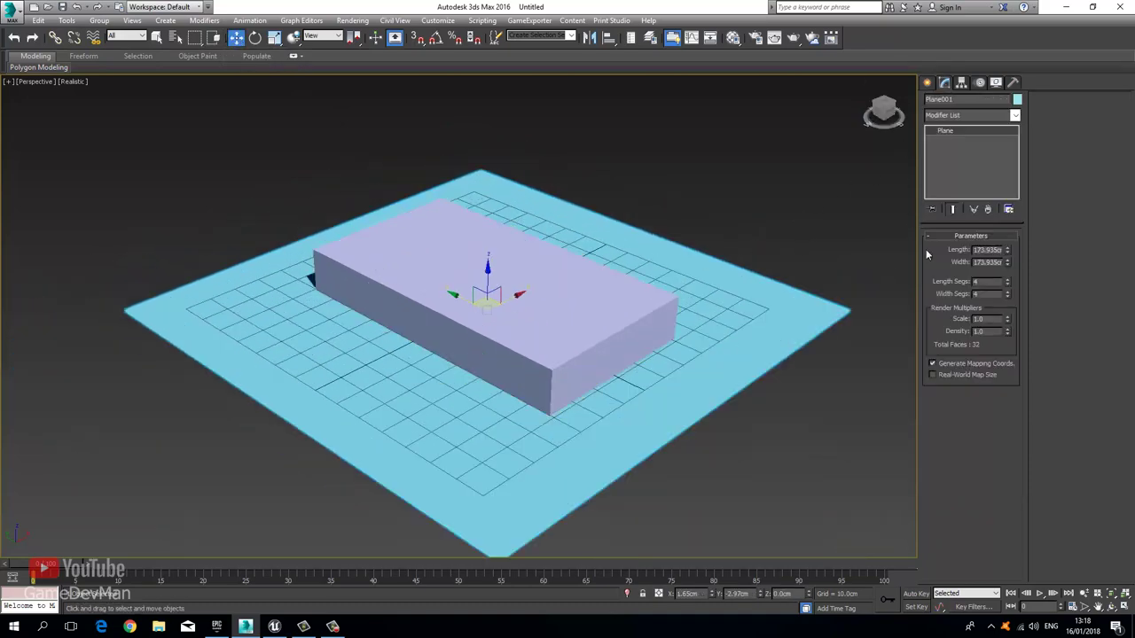
{"action": "right_click", "coordinate": [1007, 286]}
{"action": "right_click", "coordinate": [1007, 293]}
{"action": "double_click", "coordinate": [960, 100]}
{"action": "type", "text": "Floor"}
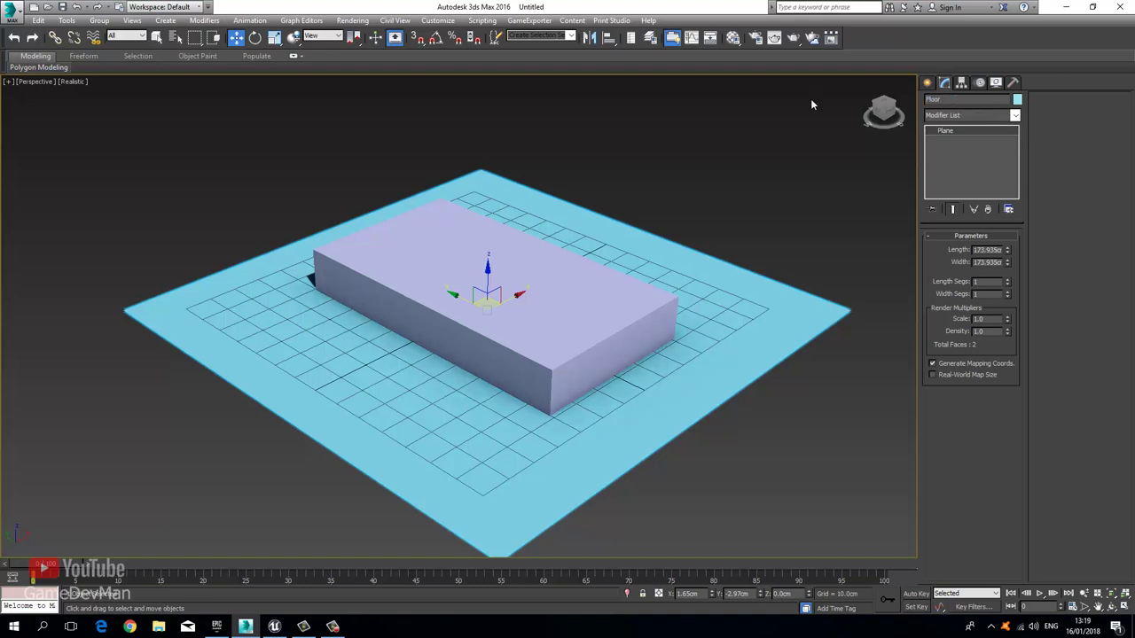
Step: Assign the 01-Default material to both Bed_Base and Floor and show it in the viewport
{"action": "left_click", "coordinate": [295, 187]}
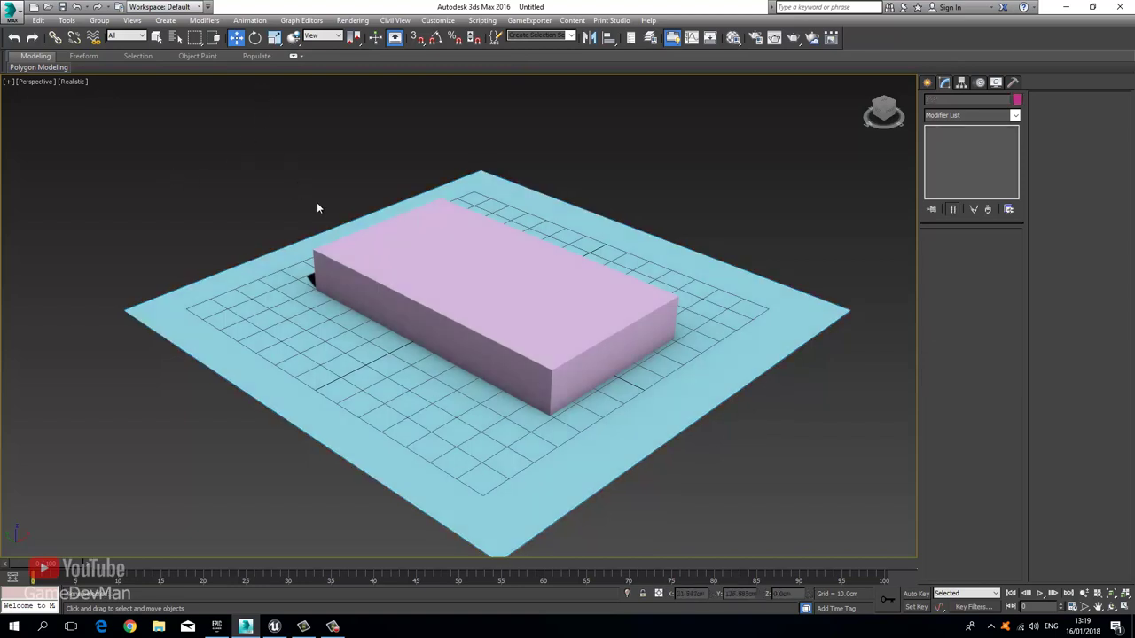
{"action": "key", "text": "m"}
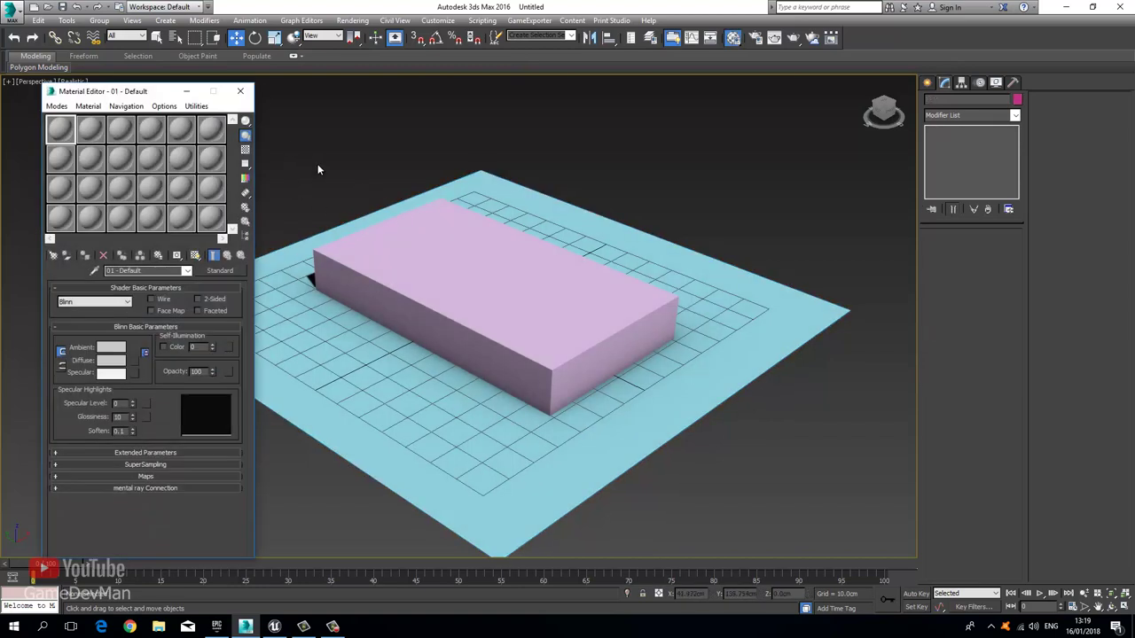
{"action": "key", "text": "ctrl+a"}
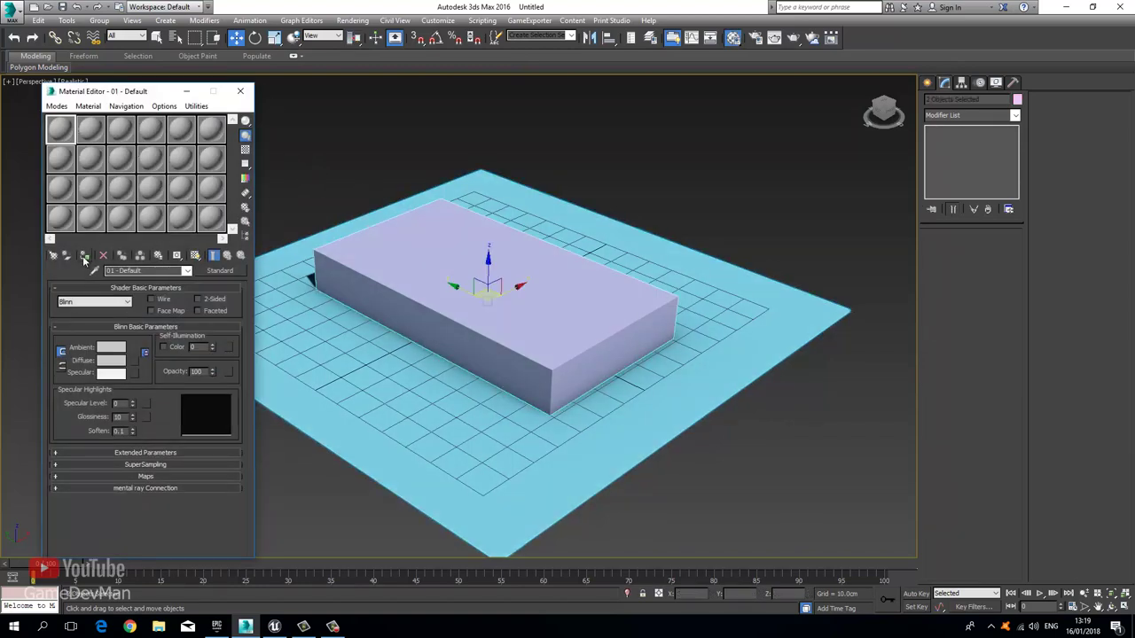
{"action": "left_click", "coordinate": [158, 256]}
{"action": "left_click", "coordinate": [195, 255]}
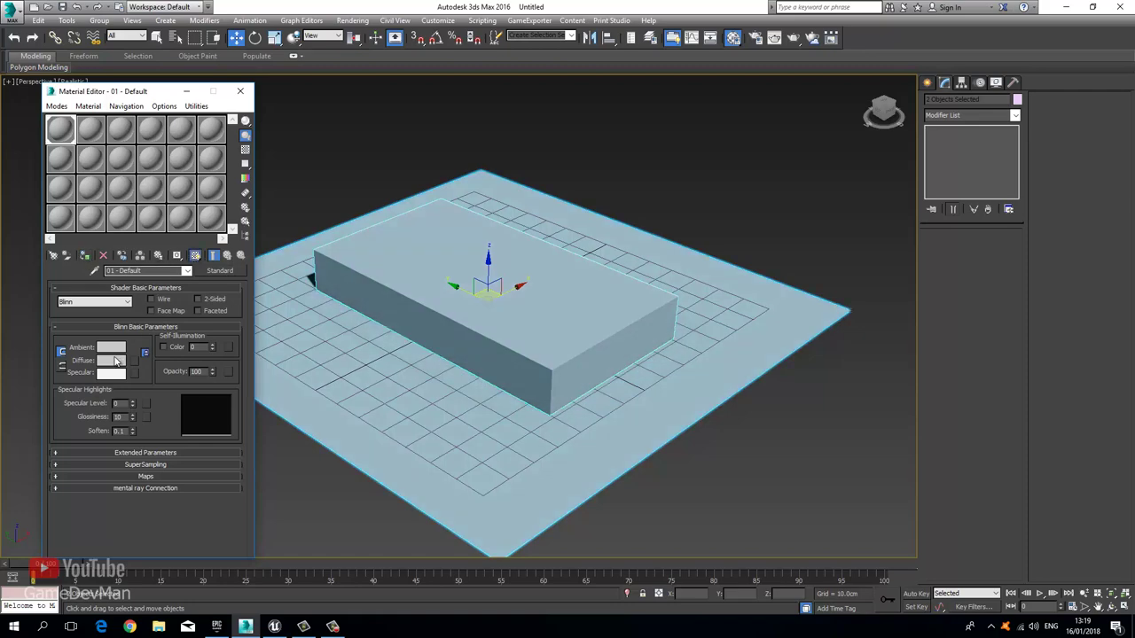
Step: Set the material's Diffuse to grey 50 and the object colour to black
{"action": "left_click", "coordinate": [117, 360]}
{"action": "left_click_drag", "start_coordinate": [351, 131], "coordinate": [351, 95]}
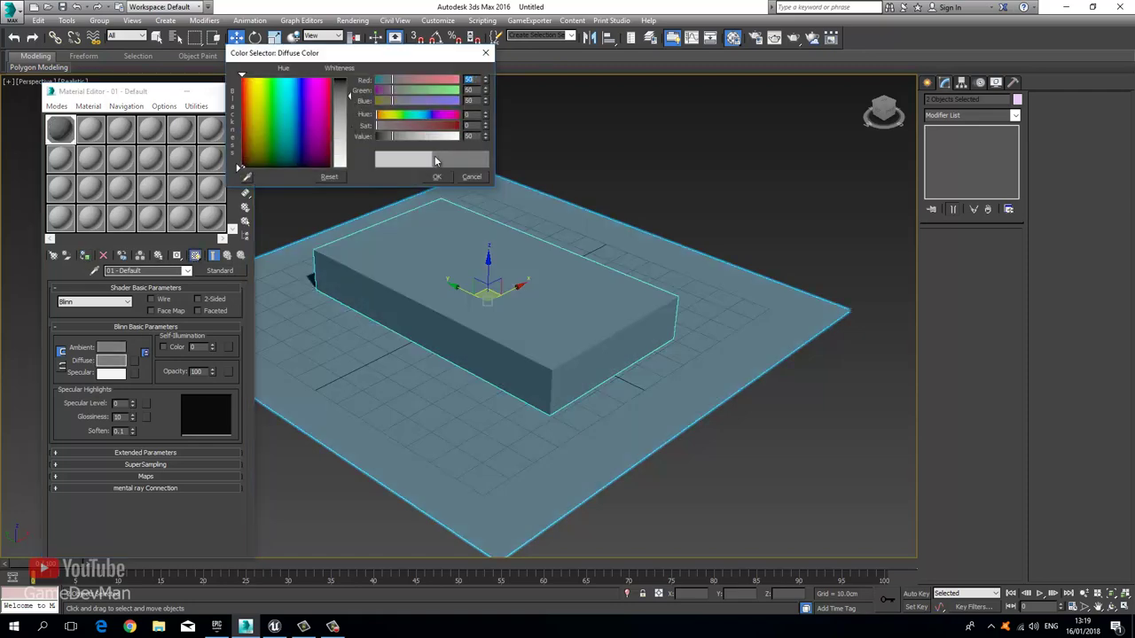
{"action": "left_click", "coordinate": [437, 176]}
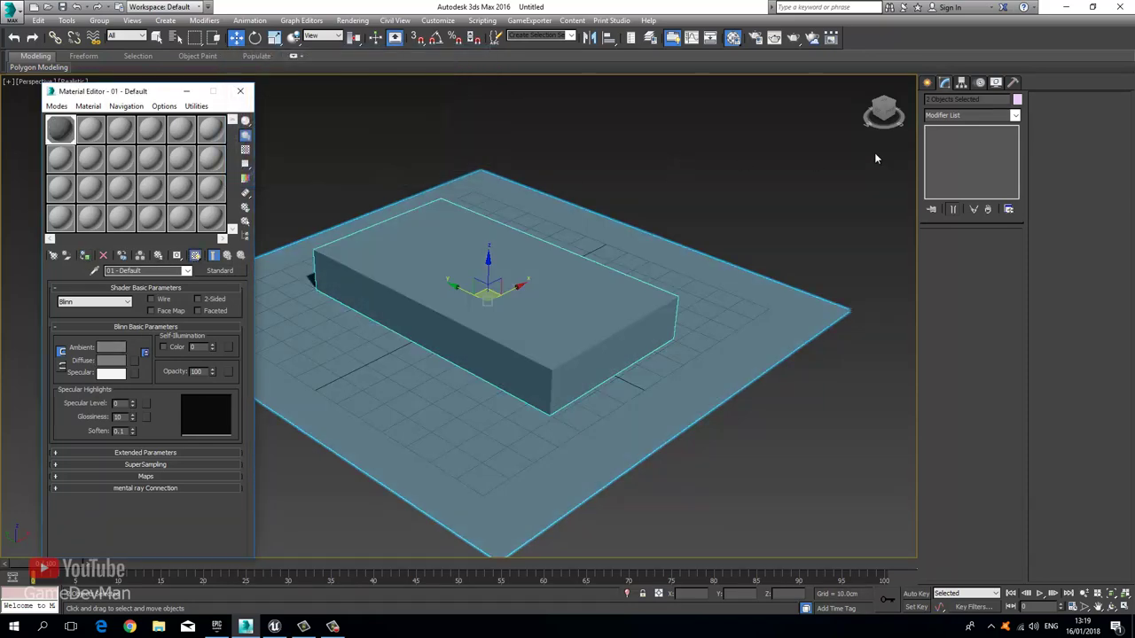
{"action": "left_click", "coordinate": [1017, 102]}
{"action": "left_click", "coordinate": [661, 342]}
{"action": "left_click", "coordinate": [631, 376]}
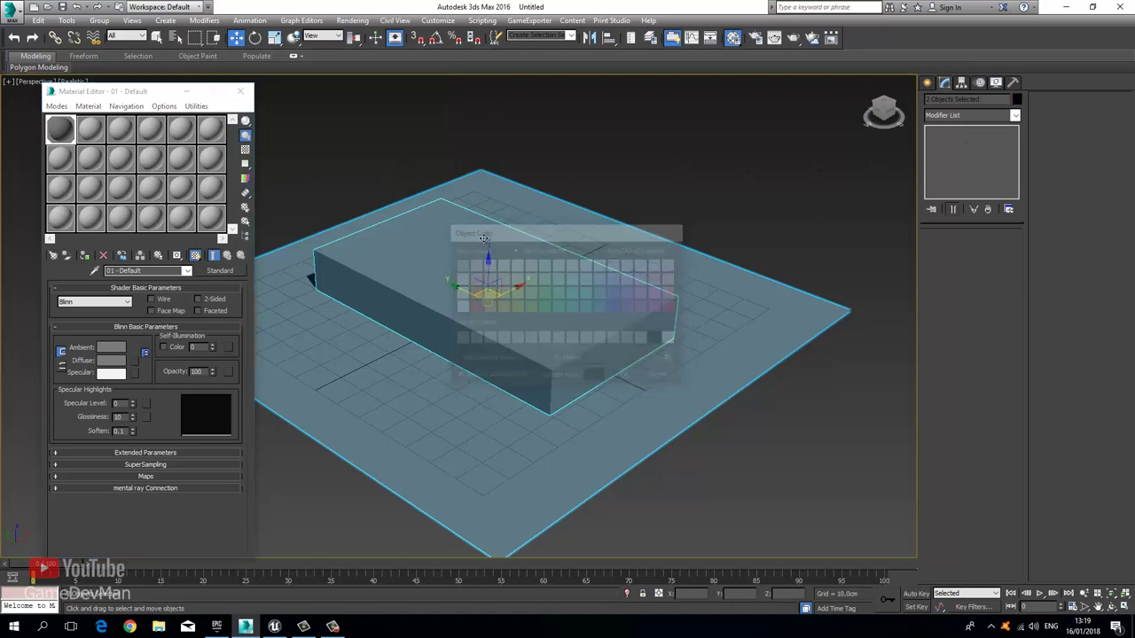
Step: Close the material editor, deselect everything and turn on Edged Faces display with F4
{"action": "left_click", "coordinate": [240, 92]}
{"action": "left_click", "coordinate": [348, 147]}
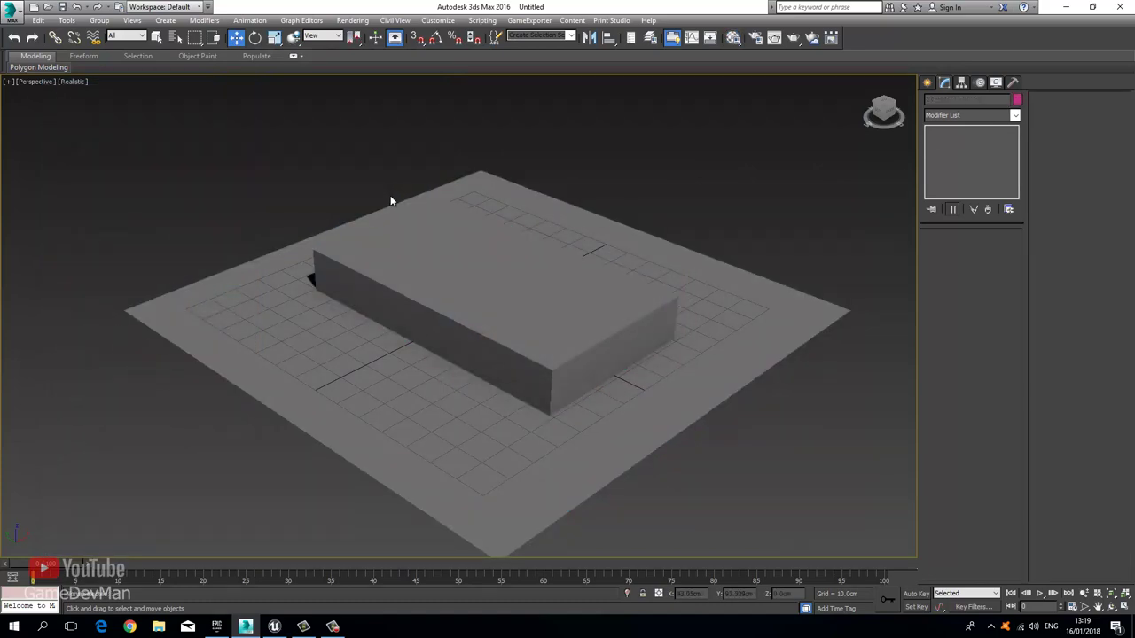
{"action": "key", "text": "F4"}
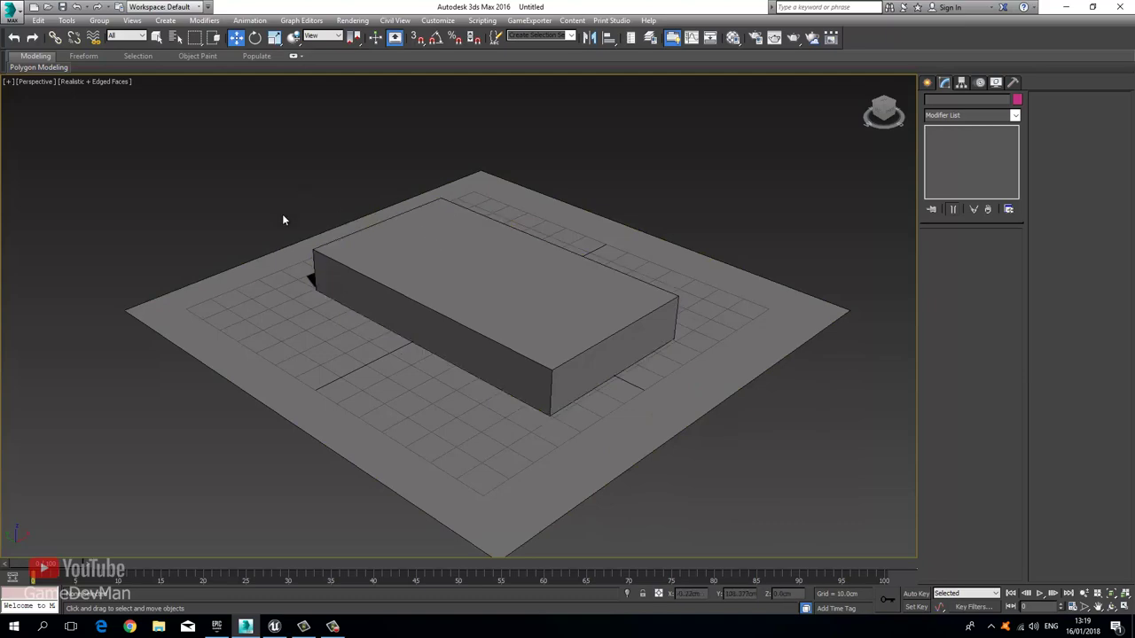
Step: Orbit around the bed base, then bring back the Standard Primitives creation options
{"action": "middle_click_drag", "start_coordinate": [377, 251], "coordinate": [405, 246], "text": "alt"}
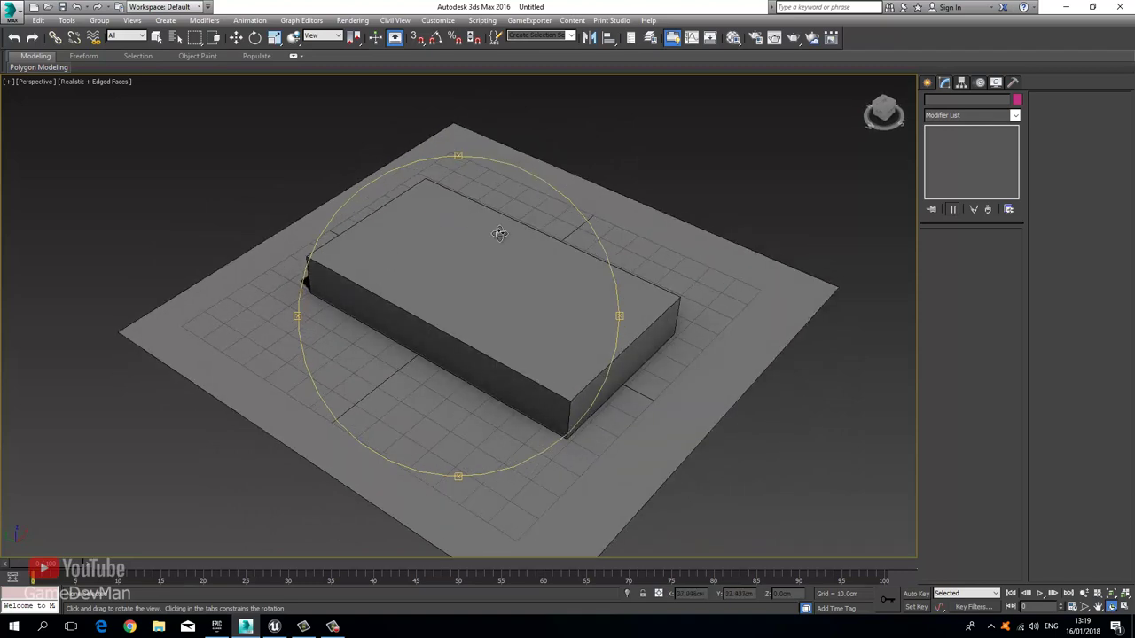
{"action": "middle_click_drag", "start_coordinate": [500, 235], "coordinate": [469, 246], "text": "alt"}
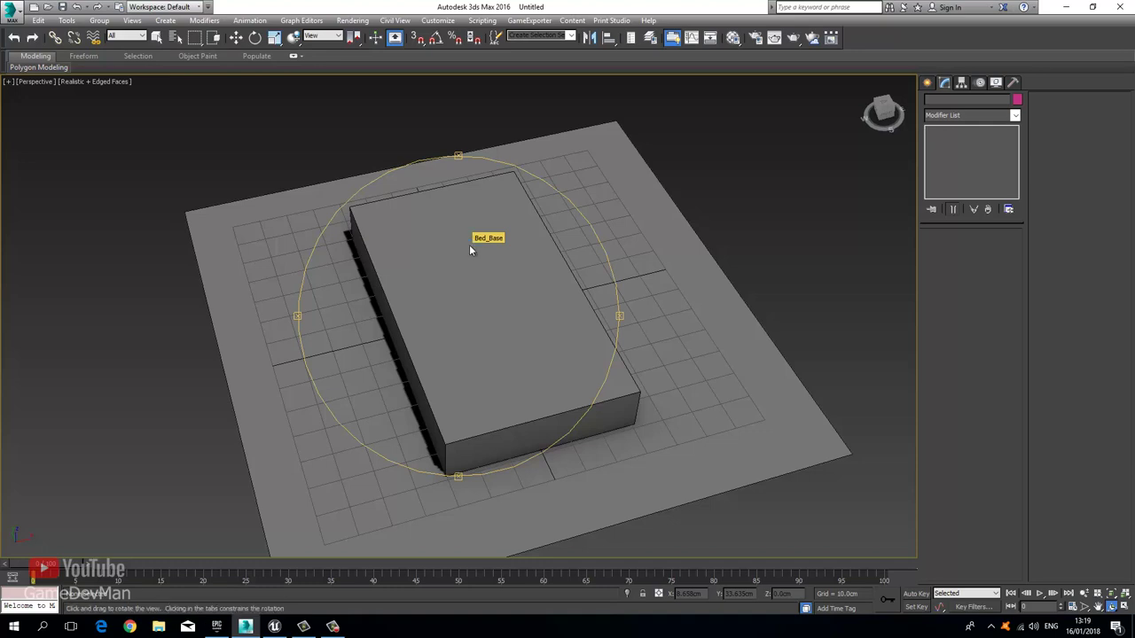
{"action": "left_click", "coordinate": [928, 83]}
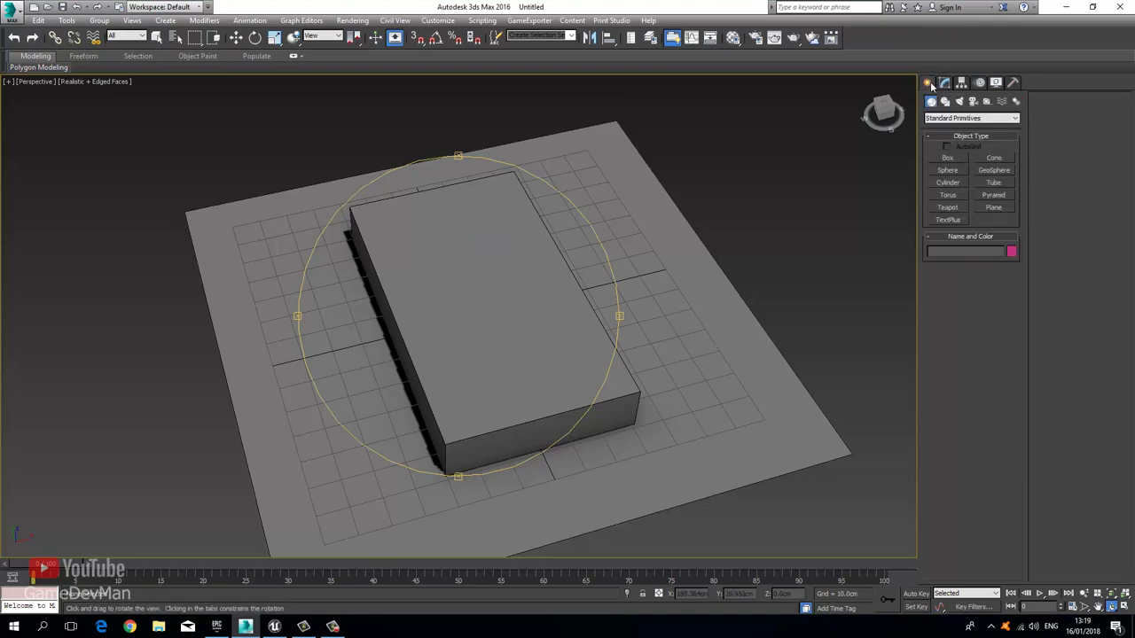
Step: Draw a trial flat box over the bed from the Top view
{"action": "left_click", "coordinate": [947, 159]}
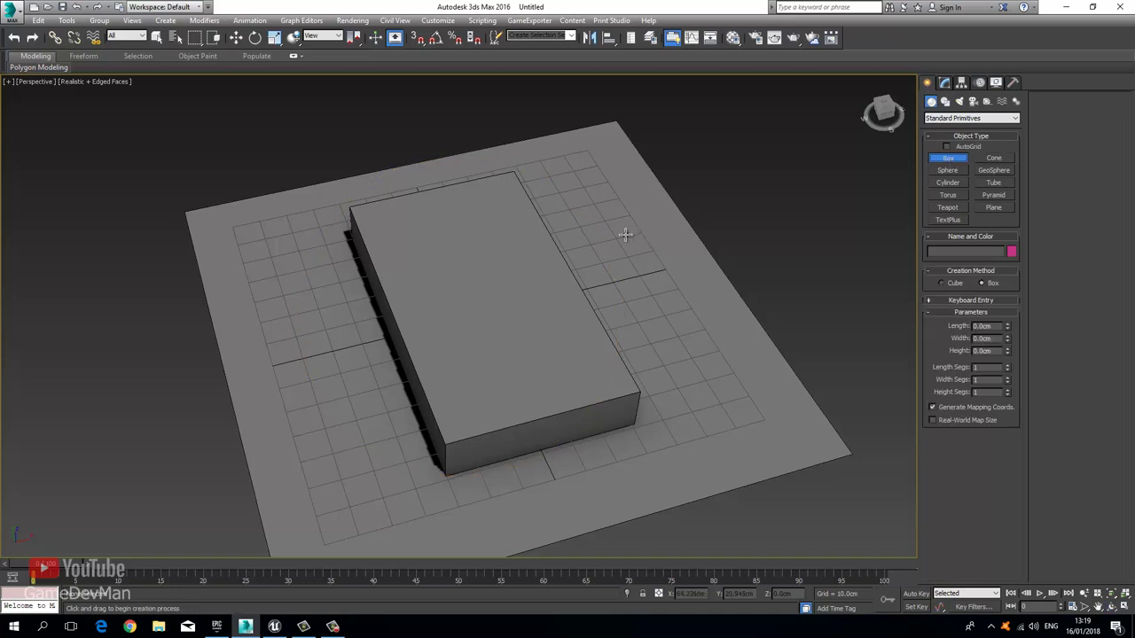
{"action": "key", "text": "t"}
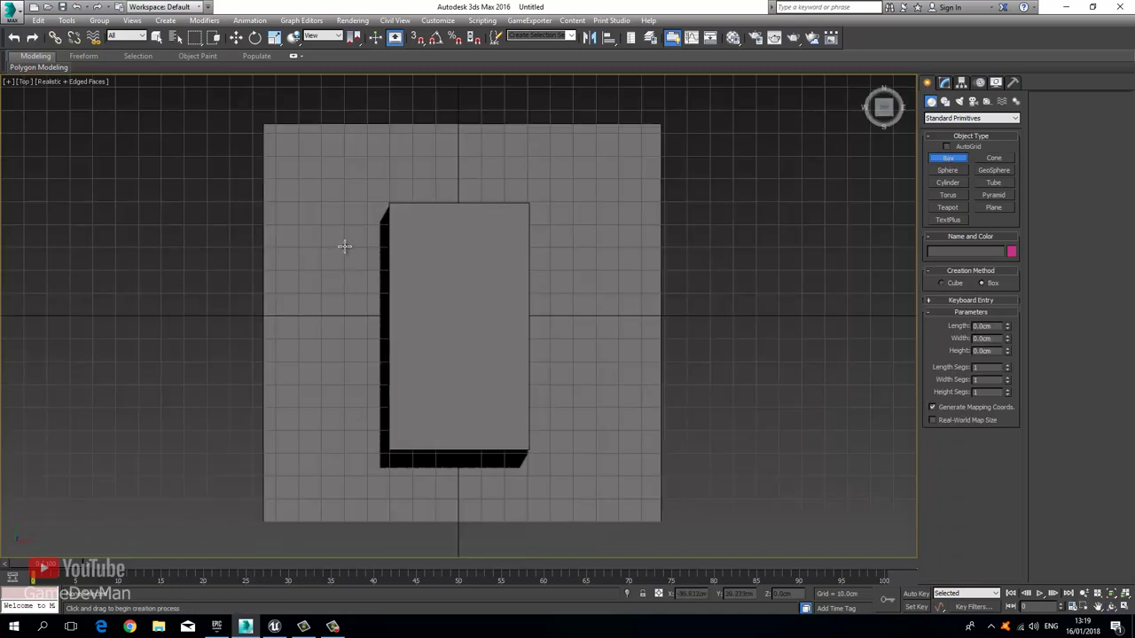
{"action": "left_click_drag", "start_coordinate": [323, 239], "coordinate": [600, 486]}
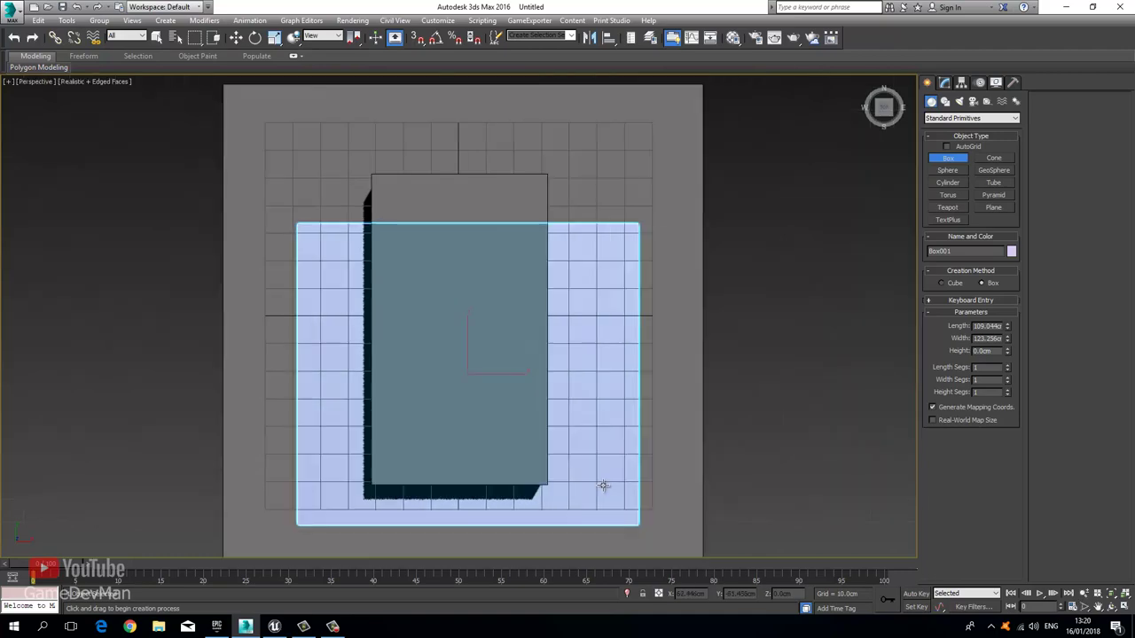
{"action": "middle_click_drag", "start_coordinate": [531, 416], "coordinate": [466, 200], "text": "alt"}
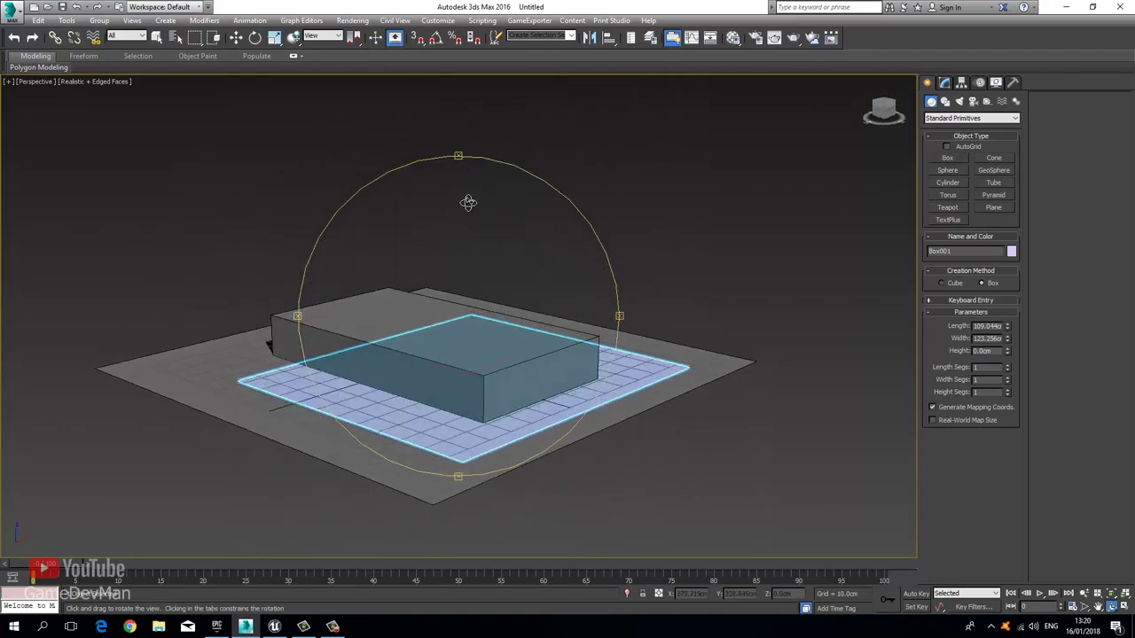
Step: Raise the trial box about 20 cm above the bed and test scaling it taller
{"action": "left_click", "coordinate": [237, 39]}
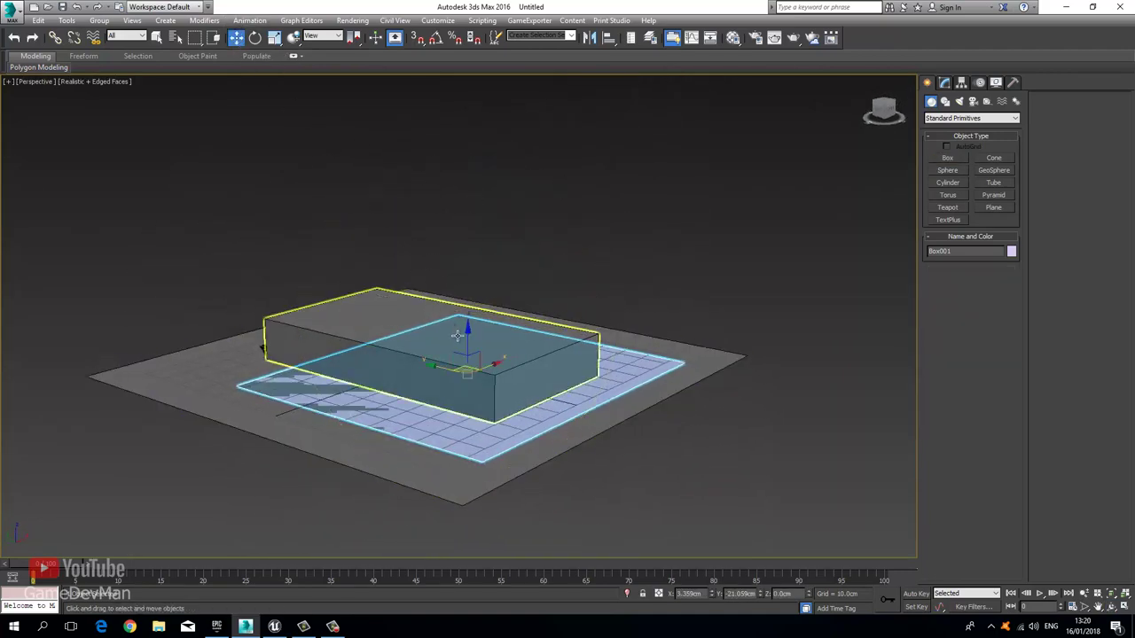
{"action": "left_click_drag", "start_coordinate": [464, 329], "coordinate": [460, 273]}
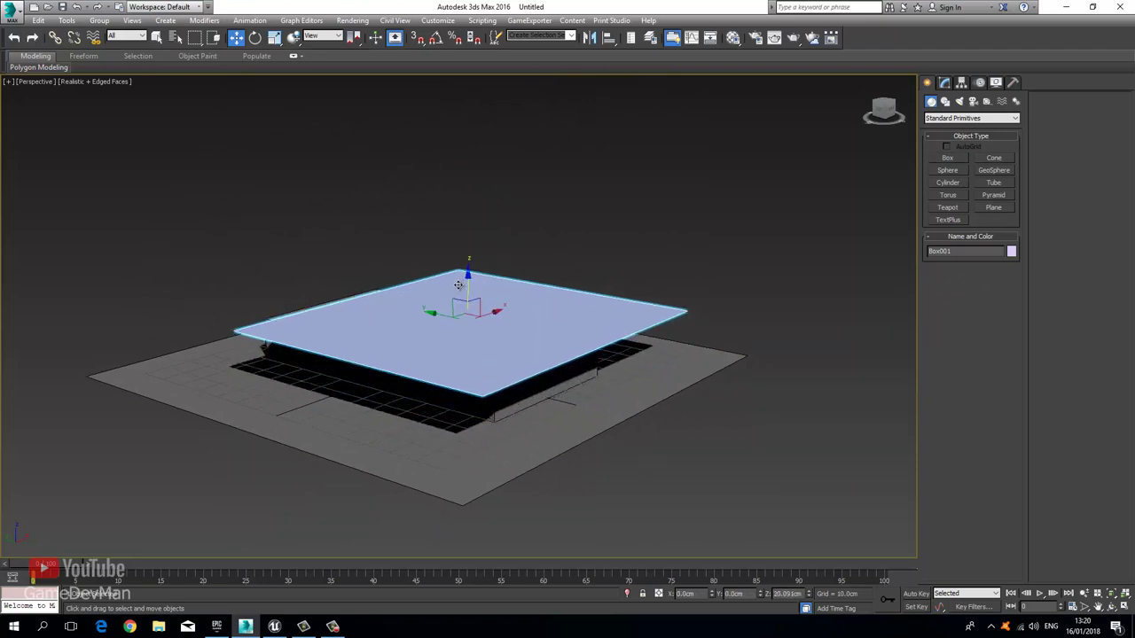
{"action": "middle_click_drag", "start_coordinate": [449, 298], "coordinate": [447, 321], "text": "alt"}
{"action": "scroll", "coordinate": [447, 321], "scroll_direction": "up", "scroll_amount": 5, "text": "alt"}
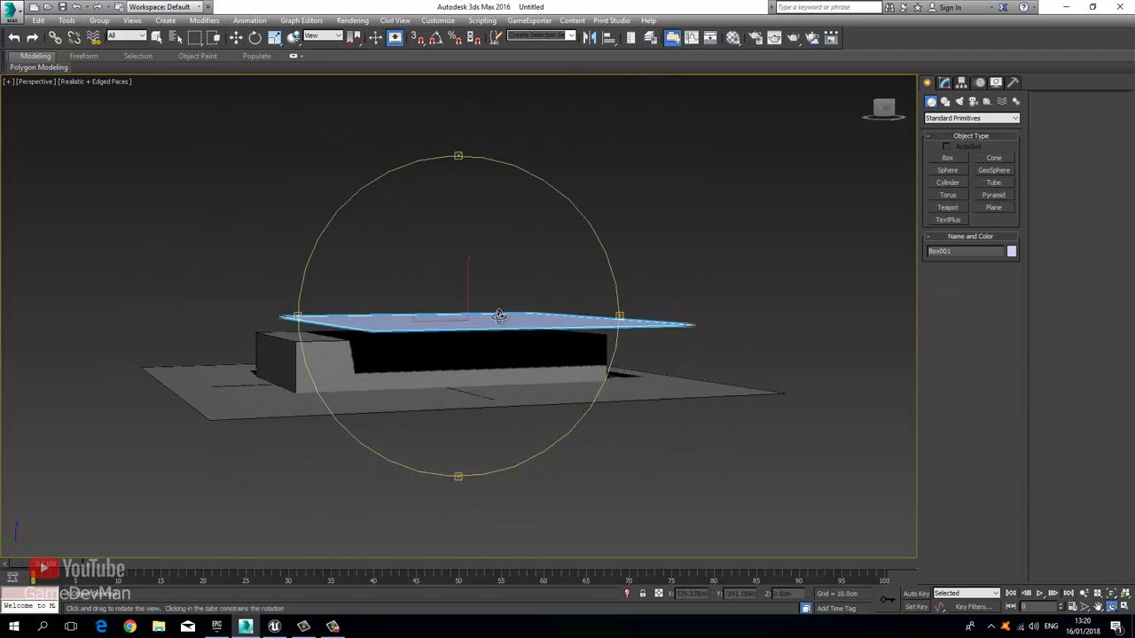
{"action": "left_click", "coordinate": [274, 37]}
{"action": "left_click_drag", "start_coordinate": [687, 249], "coordinate": [676, 80]}
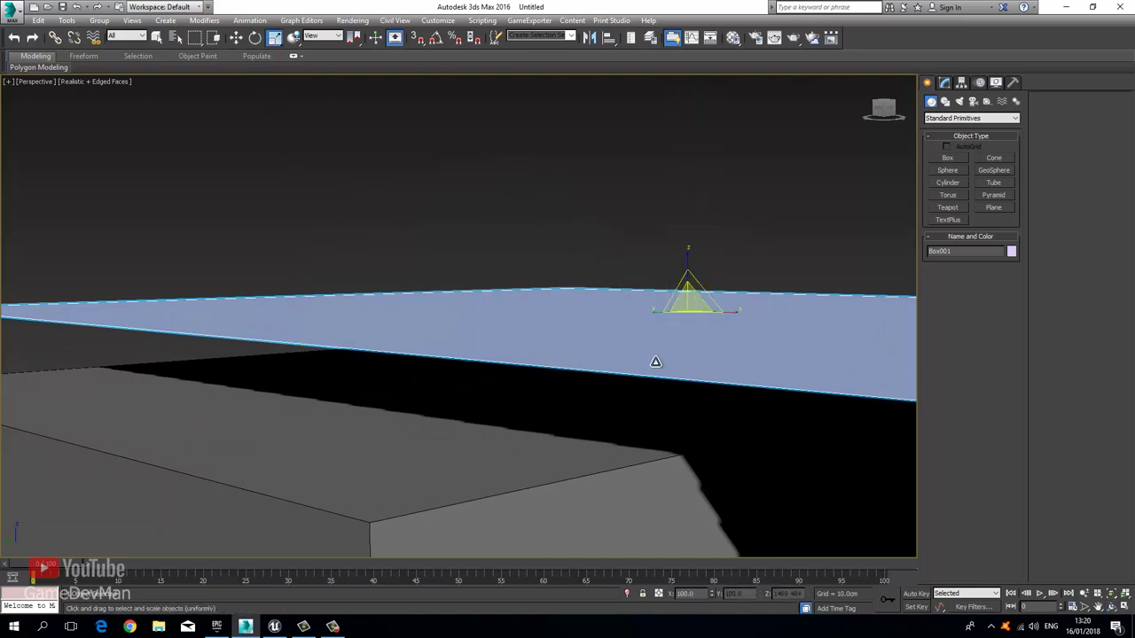
{"action": "scroll", "coordinate": [656, 357], "scroll_direction": "down", "scroll_amount": 5}
{"action": "left_click", "coordinate": [593, 293]}
Step: In Top view, draw a thin box plate, Box001, extending past the bed block
{"action": "key", "text": "t"}
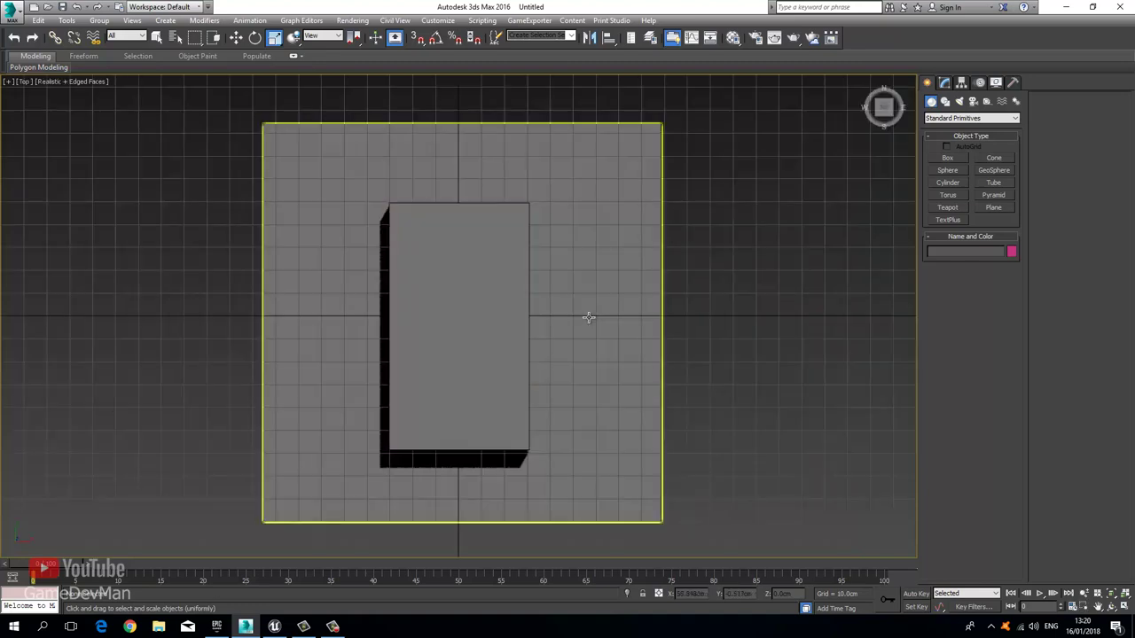
{"action": "left_click", "coordinate": [948, 157]}
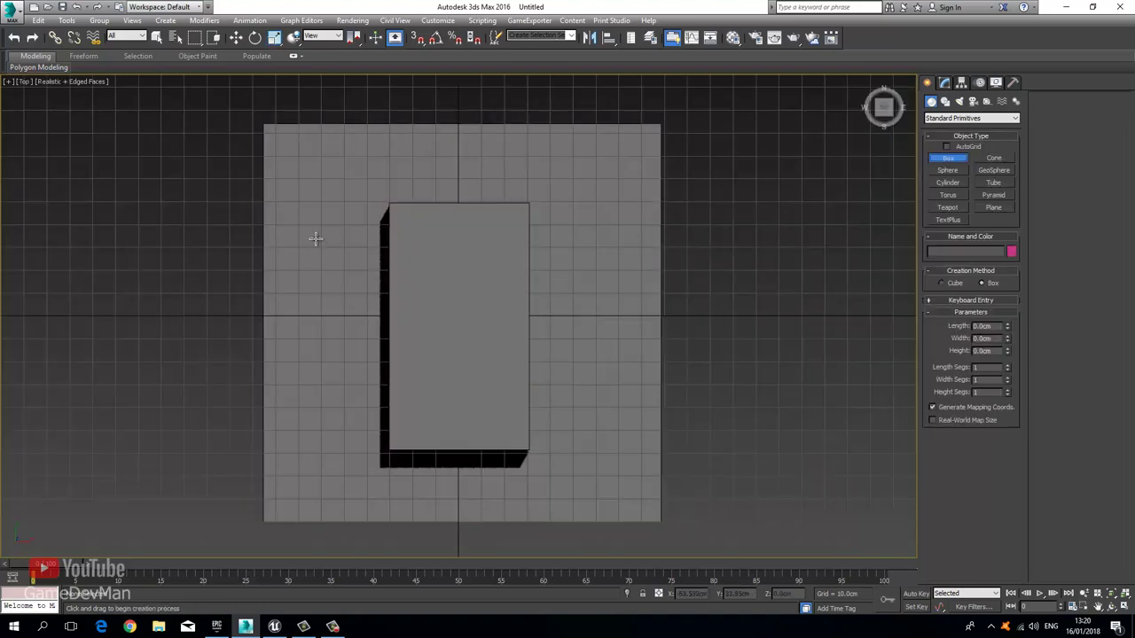
{"action": "left_click_drag", "start_coordinate": [314, 237], "coordinate": [622, 485]}
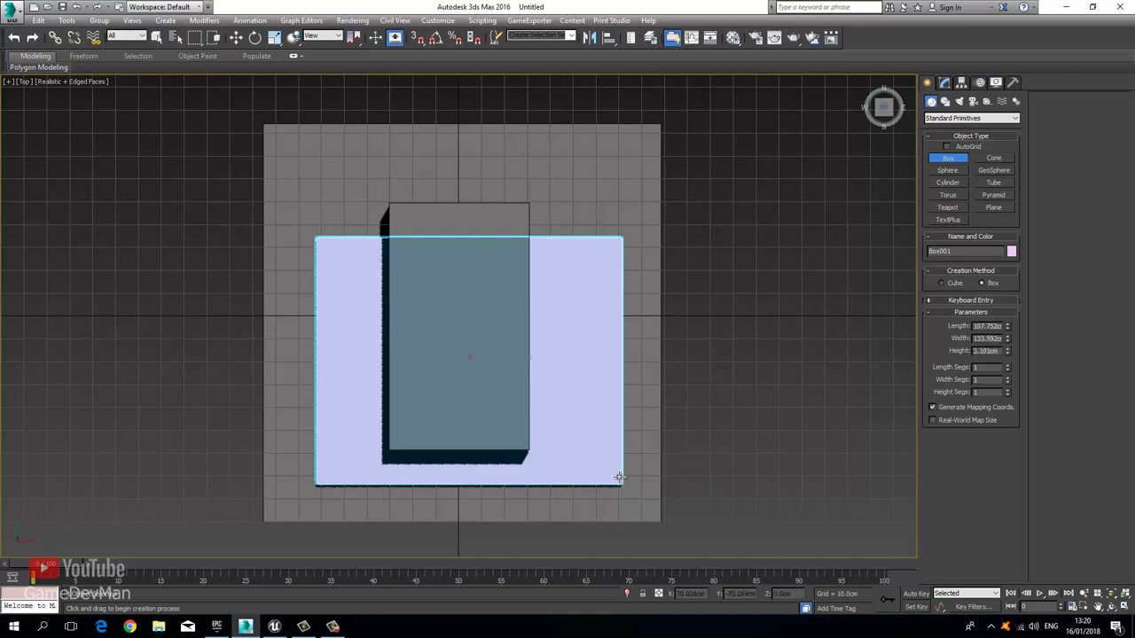
{"action": "left_click", "coordinate": [619, 478]}
{"action": "middle_click_drag", "start_coordinate": [455, 304], "coordinate": [492, 238], "text": "alt"}
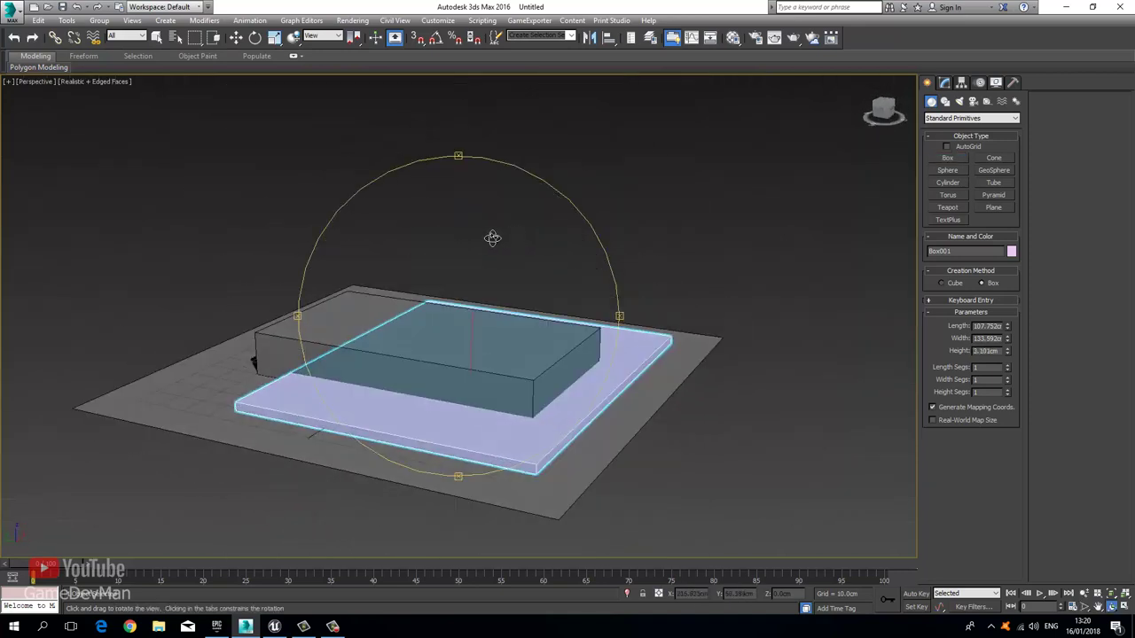
Step: Lift Box001 along Z to about 19.46 cm above the bed block
{"action": "left_click", "coordinate": [236, 37]}
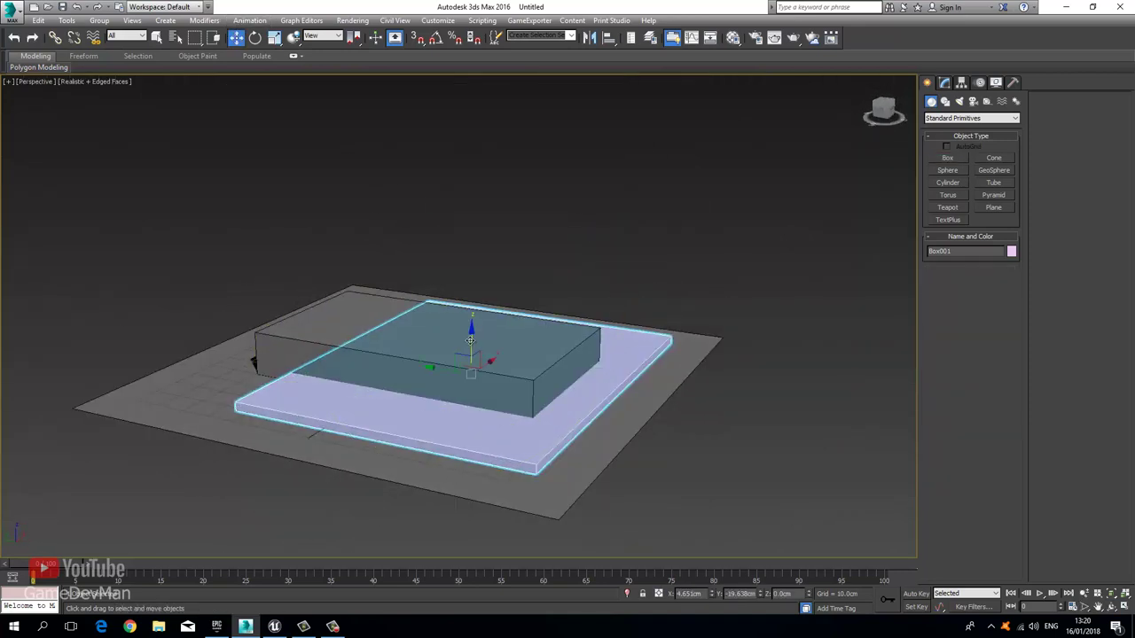
{"action": "mouse_move", "coordinate": [470, 340]}
{"action": "left_mouse_down"}
{"action": "mouse_move", "coordinate": [468, 291]}
{"action": "mouse_move", "coordinate": [469, 338]}
{"action": "left_mouse_up"}
{"action": "left_click", "coordinate": [274, 37]}
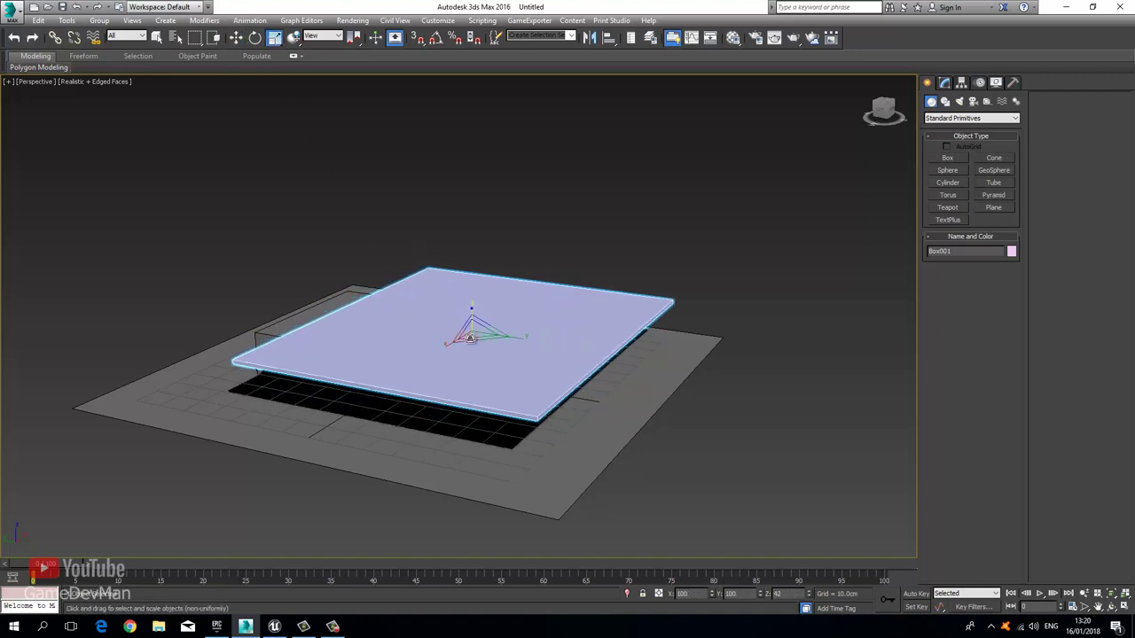
{"action": "key", "text": "ctrl+r"}
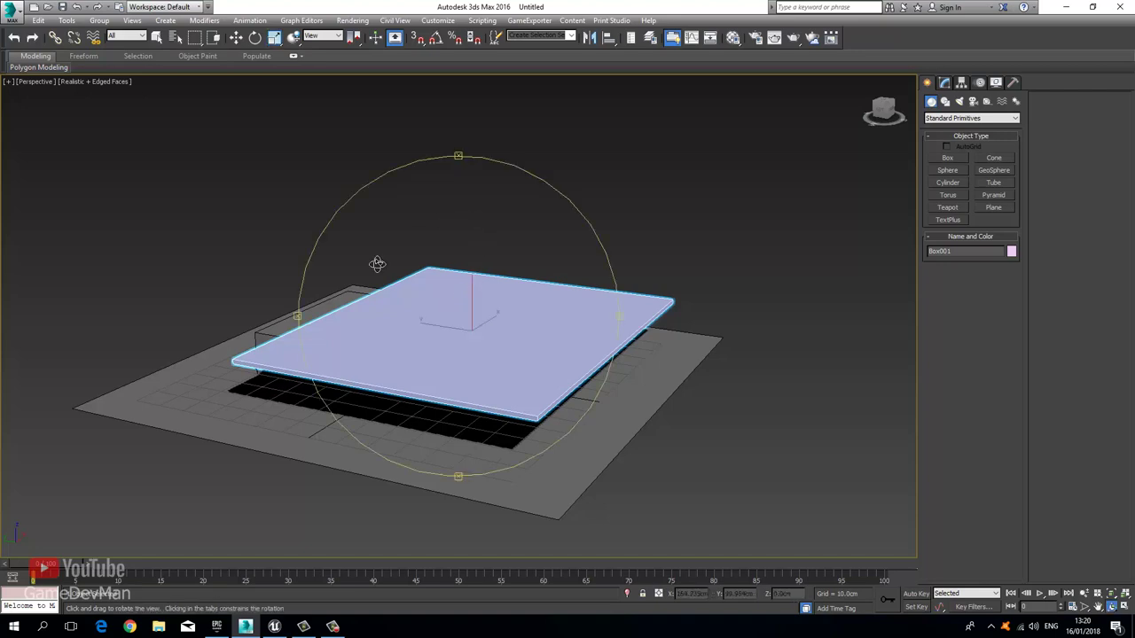
{"action": "left_click_drag", "start_coordinate": [376, 263], "coordinate": [404, 242]}
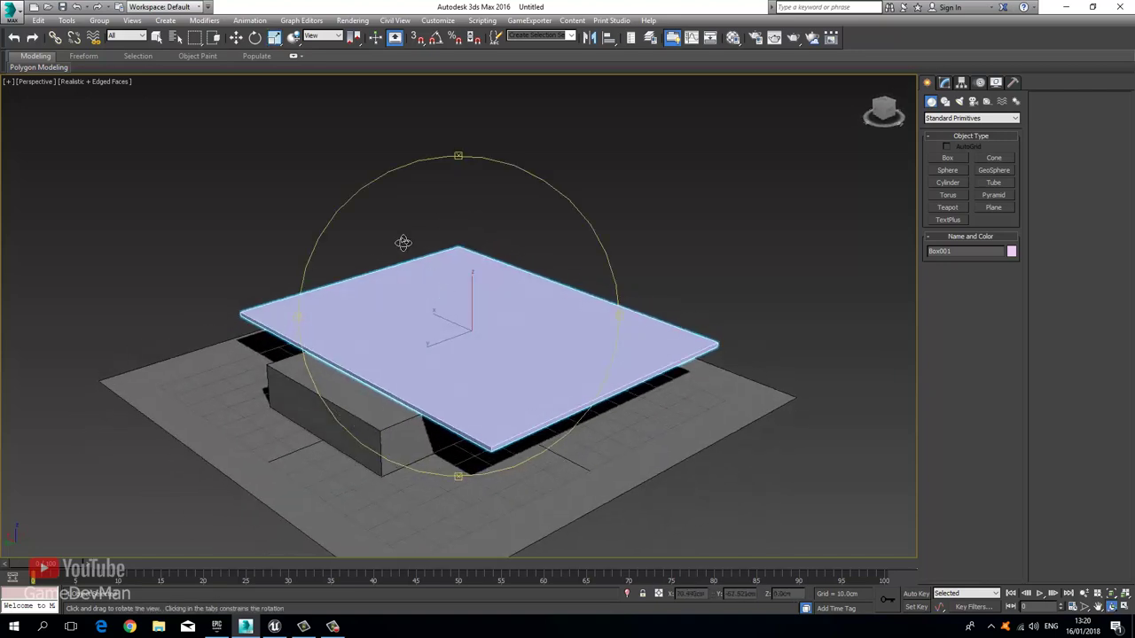
{"action": "left_click", "coordinate": [236, 37]}
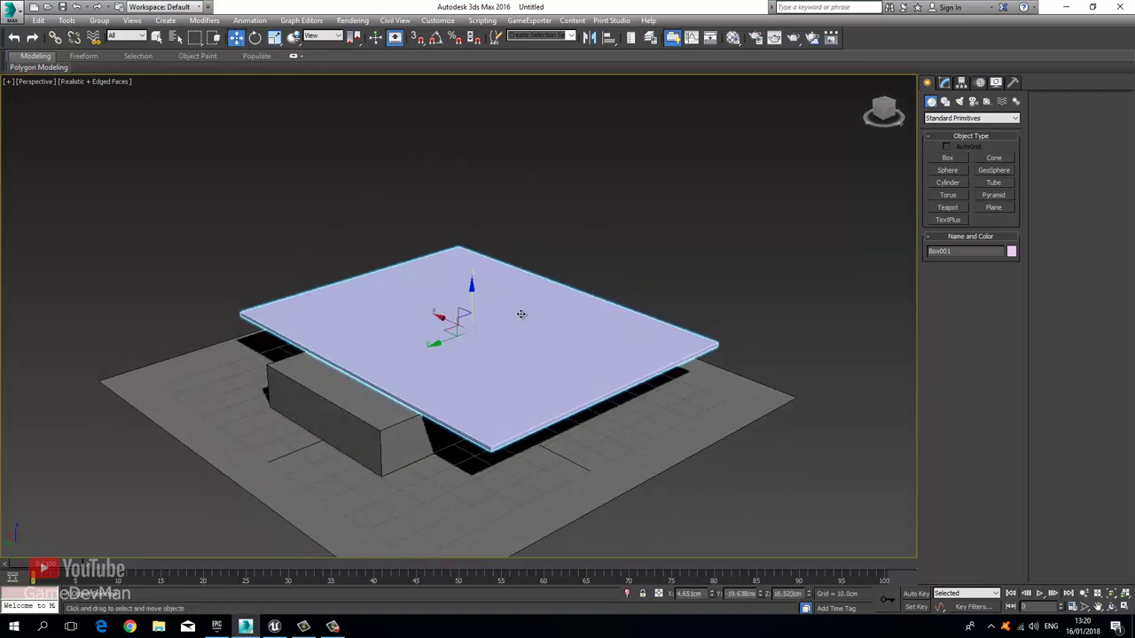
{"action": "left_click_drag", "start_coordinate": [471, 299], "coordinate": [470, 291]}
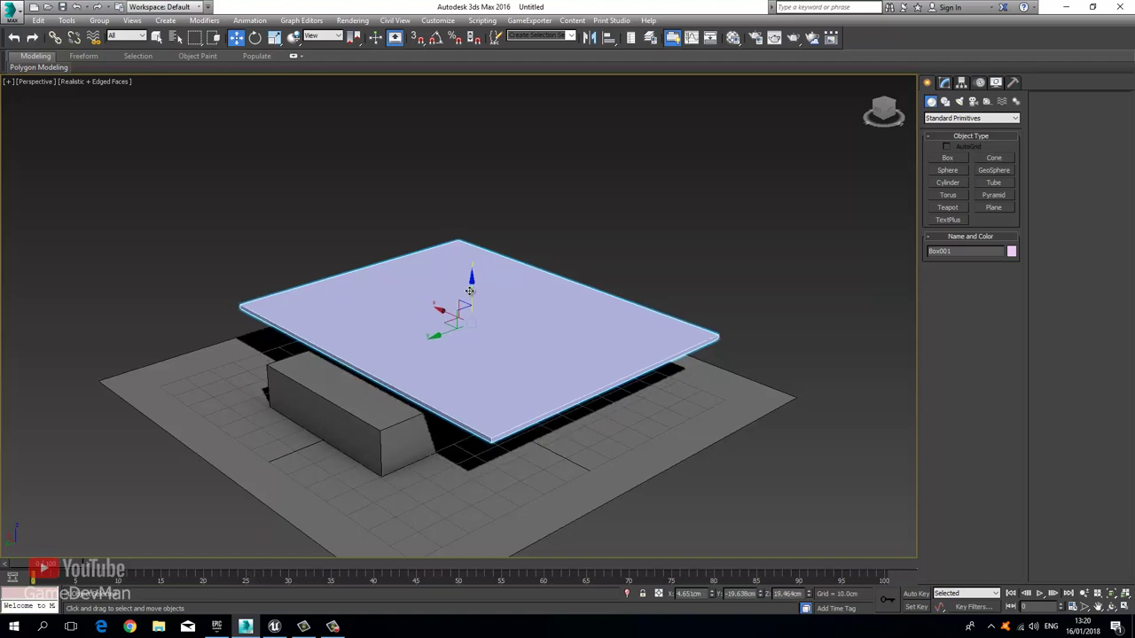
Step: Set Box001's Length and Width Segs to 75 and Height Segs to 2
{"action": "left_click", "coordinate": [945, 82]}
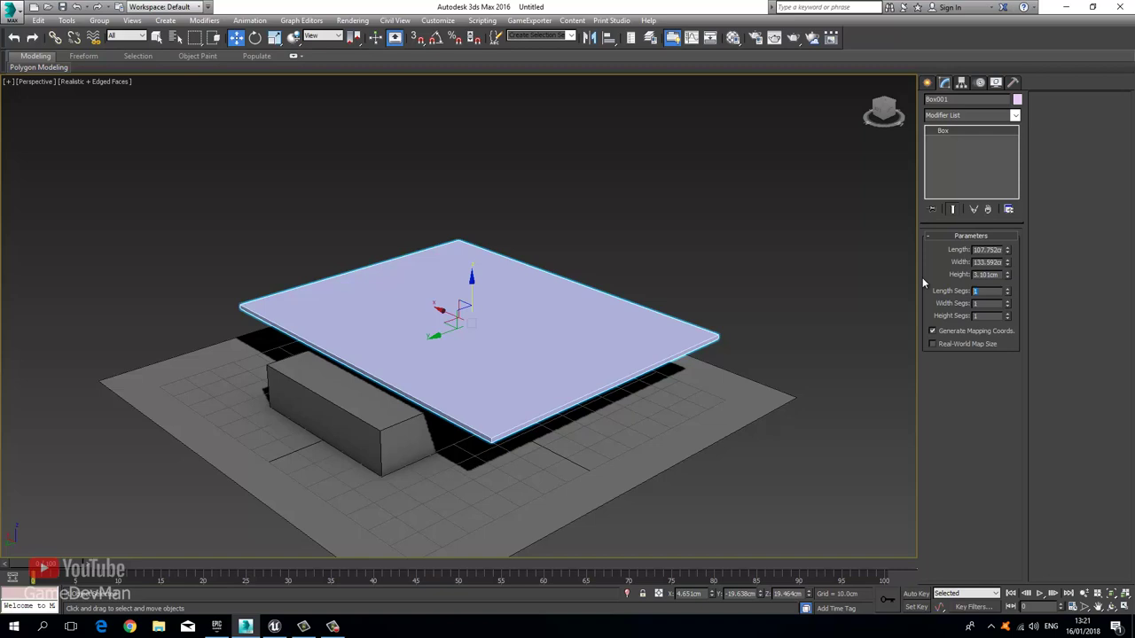
{"action": "type", "text": "75"}
{"action": "key", "text": "Tab"}
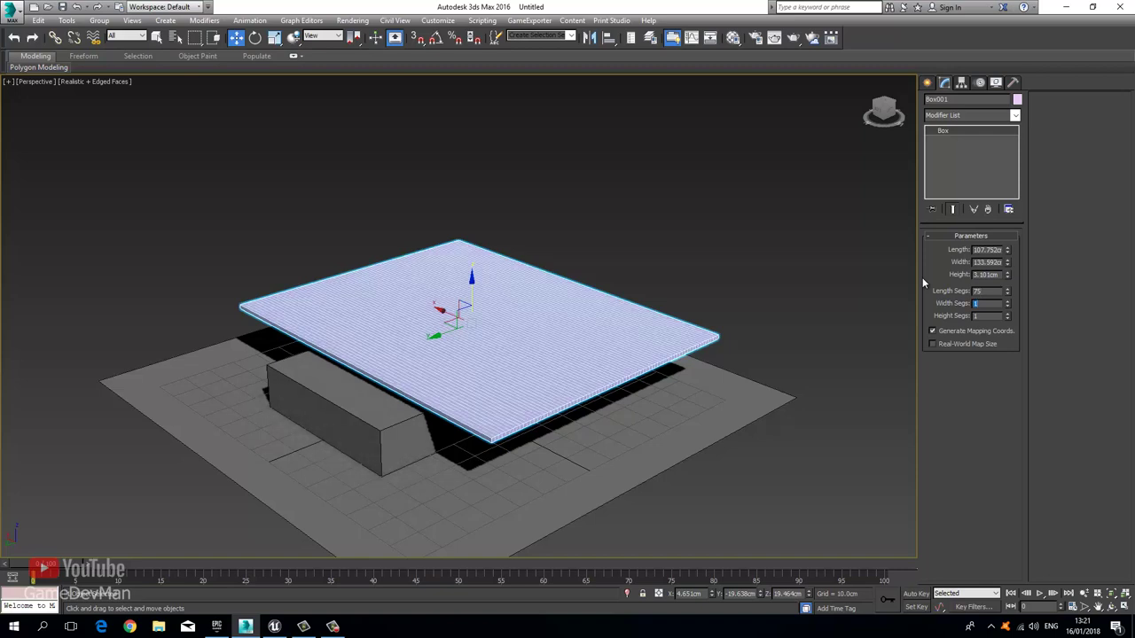
{"action": "key", "text": "Tab"}
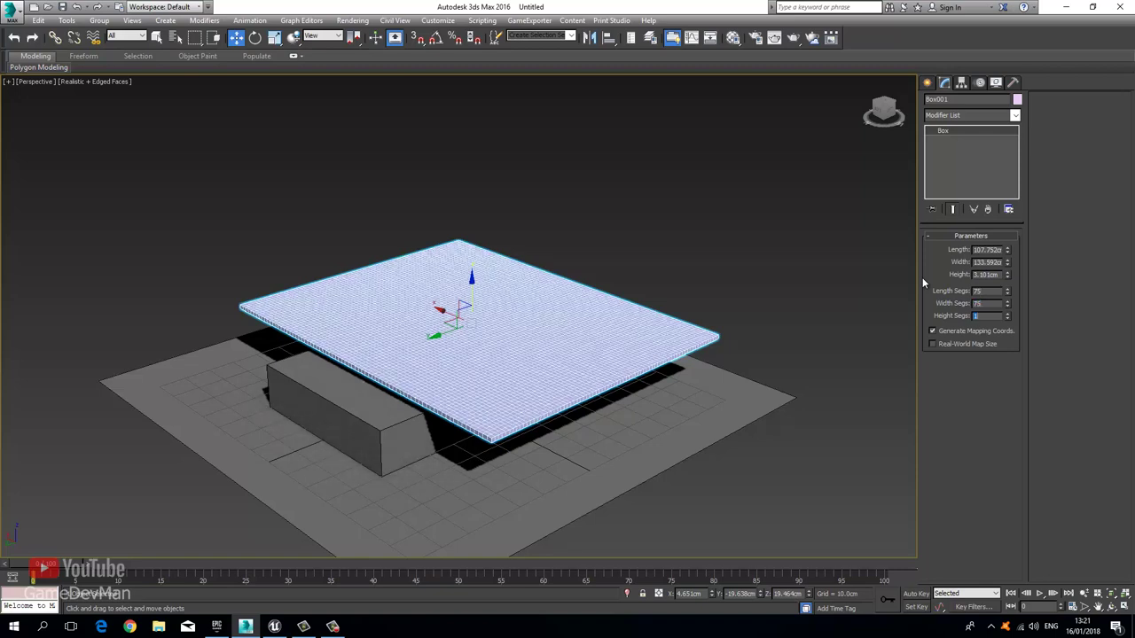
Step: Convert Box001 to an Editable Poly and frame it in the Front view
{"action": "right_click", "coordinate": [443, 284]}
{"action": "mouse_move", "coordinate": [478, 397]}
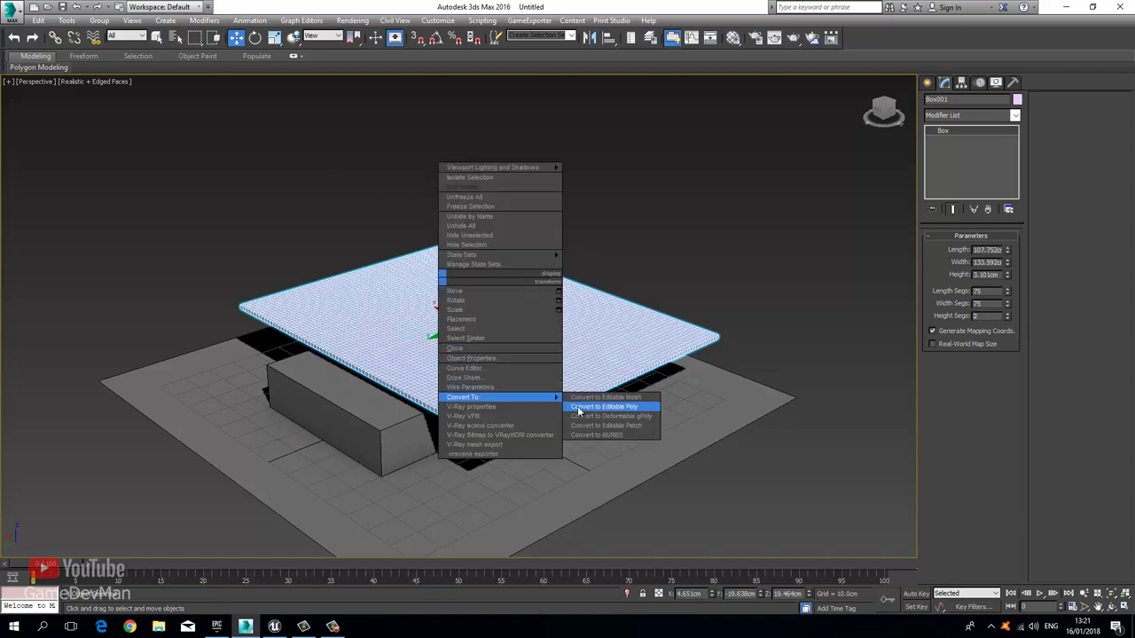
{"action": "left_click", "coordinate": [583, 411]}
{"action": "key", "text": "f"}
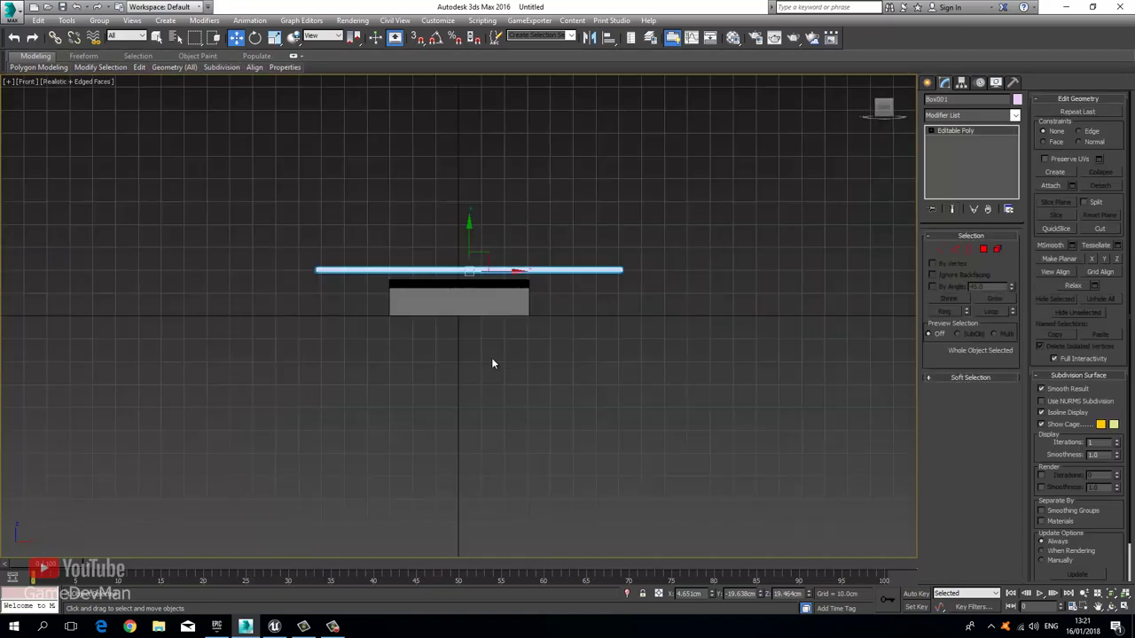
{"action": "scroll", "coordinate": [344, 290], "scroll_direction": "up", "scroll_amount": 5}
{"action": "scroll", "coordinate": [355, 334], "scroll_direction": "up", "scroll_amount": 5}
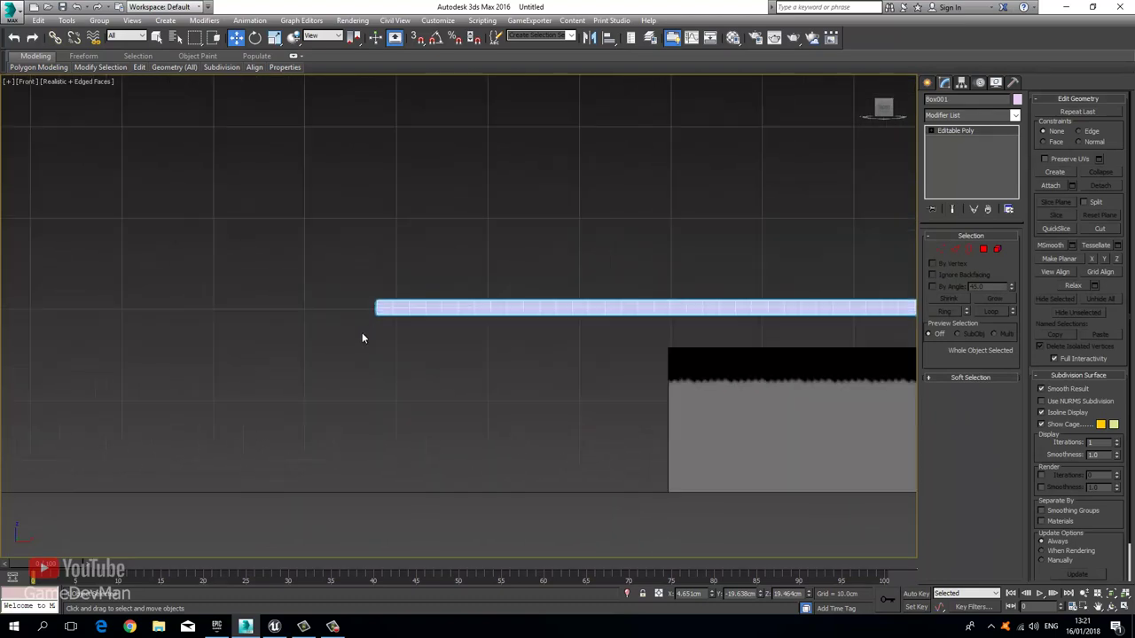
{"action": "middle_click_drag", "start_coordinate": [473, 301], "coordinate": [376, 304]}
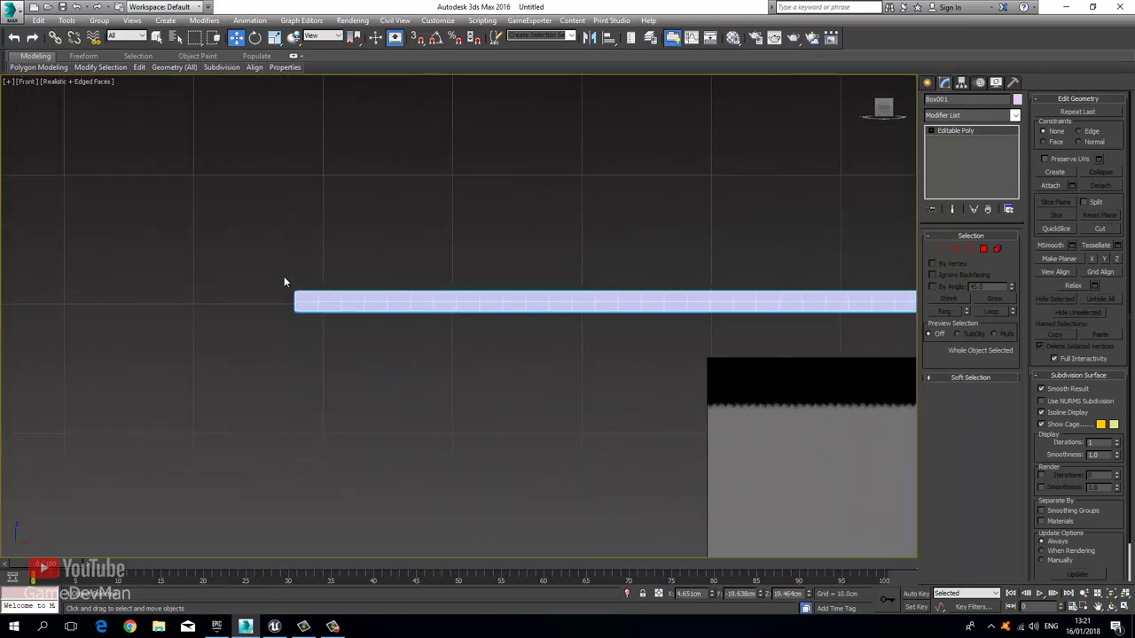
{"action": "scroll", "coordinate": [280, 284], "scroll_direction": "up", "scroll_amount": 5}
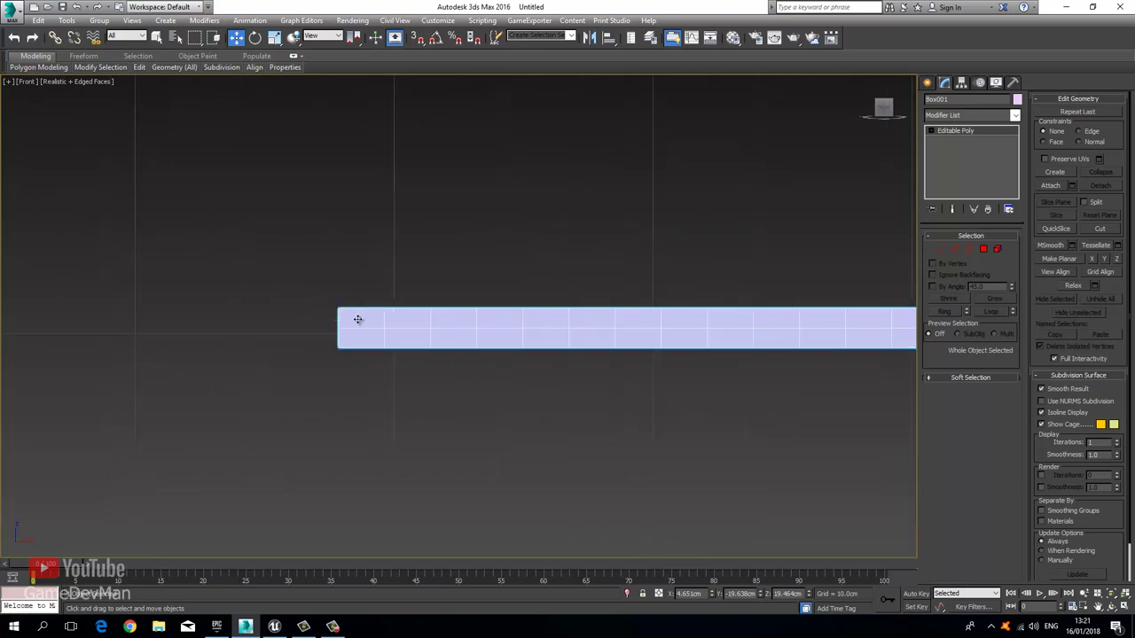
{"action": "scroll", "coordinate": [443, 335], "scroll_direction": "down", "scroll_amount": 8}
{"action": "scroll", "coordinate": [447, 338], "scroll_direction": "down", "scroll_amount": 2}
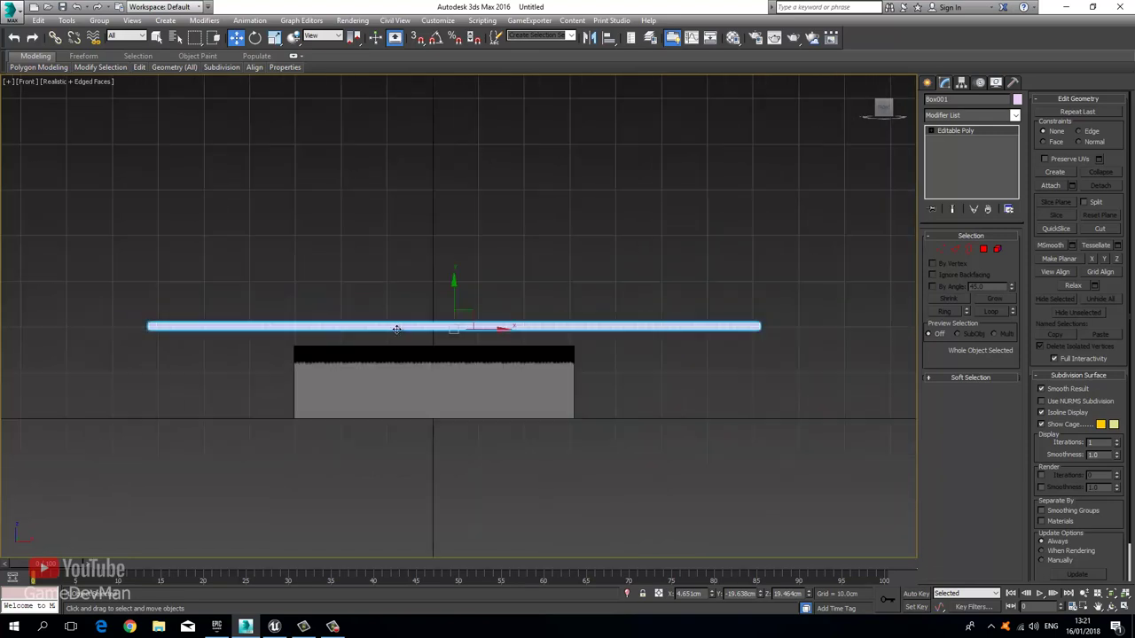
Step: In vertex mode, select the row of middle-edge vertices along the plate
{"action": "left_click", "coordinate": [940, 249]}
{"action": "scroll", "coordinate": [803, 305], "scroll_direction": "up", "scroll_amount": 4}
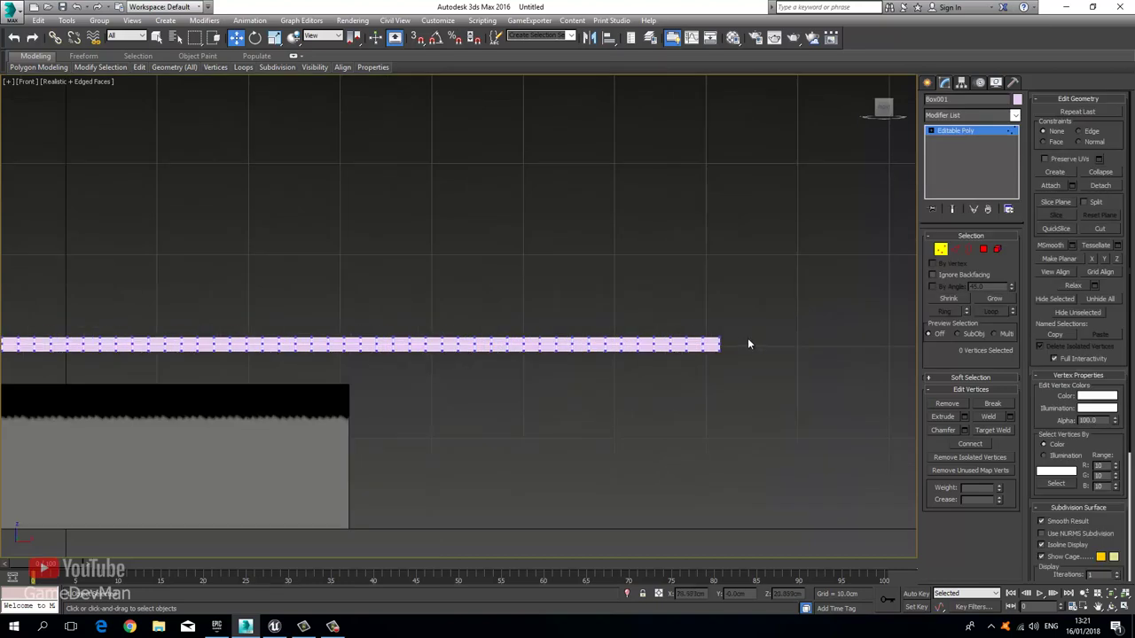
{"action": "left_click_drag", "start_coordinate": [753, 322], "coordinate": [22, 344]}
{"action": "middle_click_drag", "start_coordinate": [27, 344], "coordinate": [141, 341]}
{"action": "left_click_drag", "start_coordinate": [850, 342], "coordinate": [7, 343]}
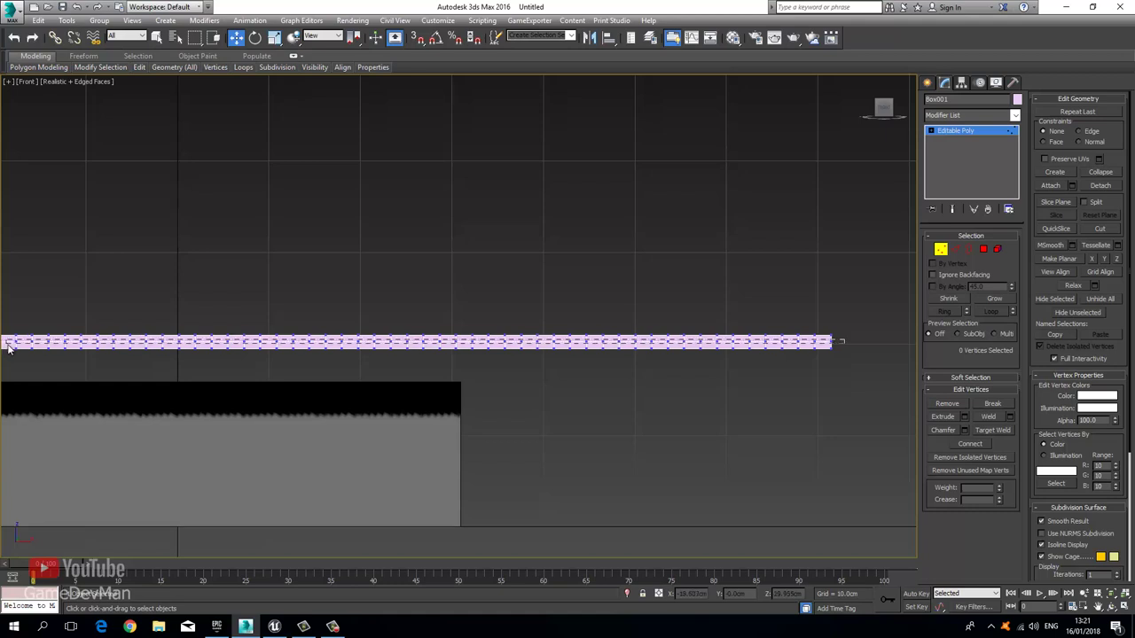
{"action": "middle_click_drag", "start_coordinate": [21, 344], "coordinate": [691, 362]}
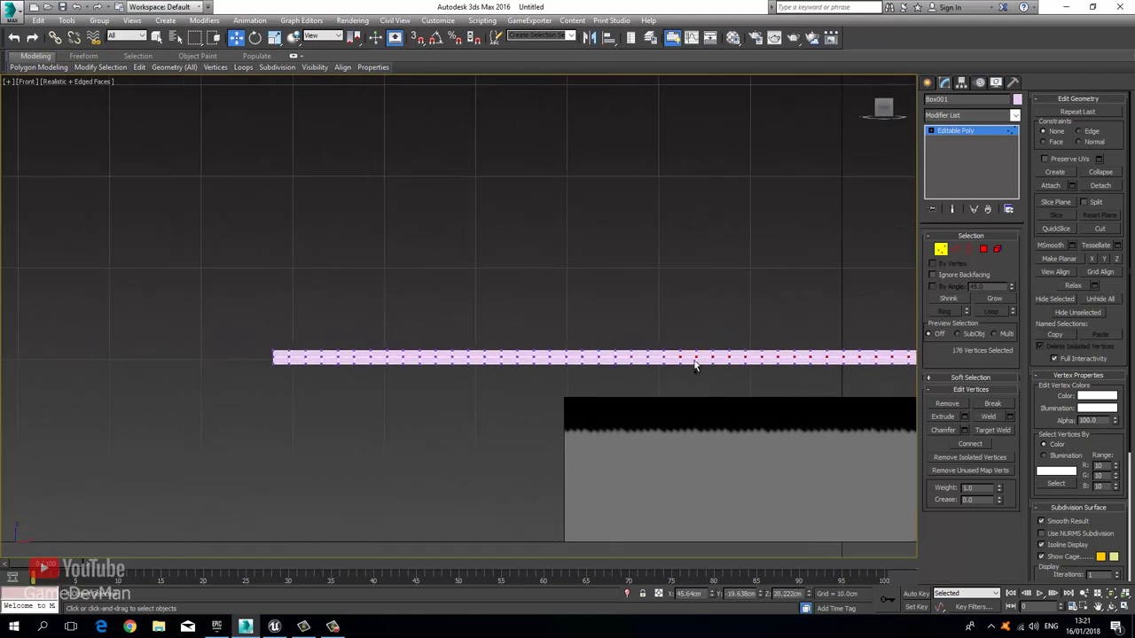
{"action": "left_click_drag", "start_coordinate": [685, 353], "coordinate": [210, 354]}
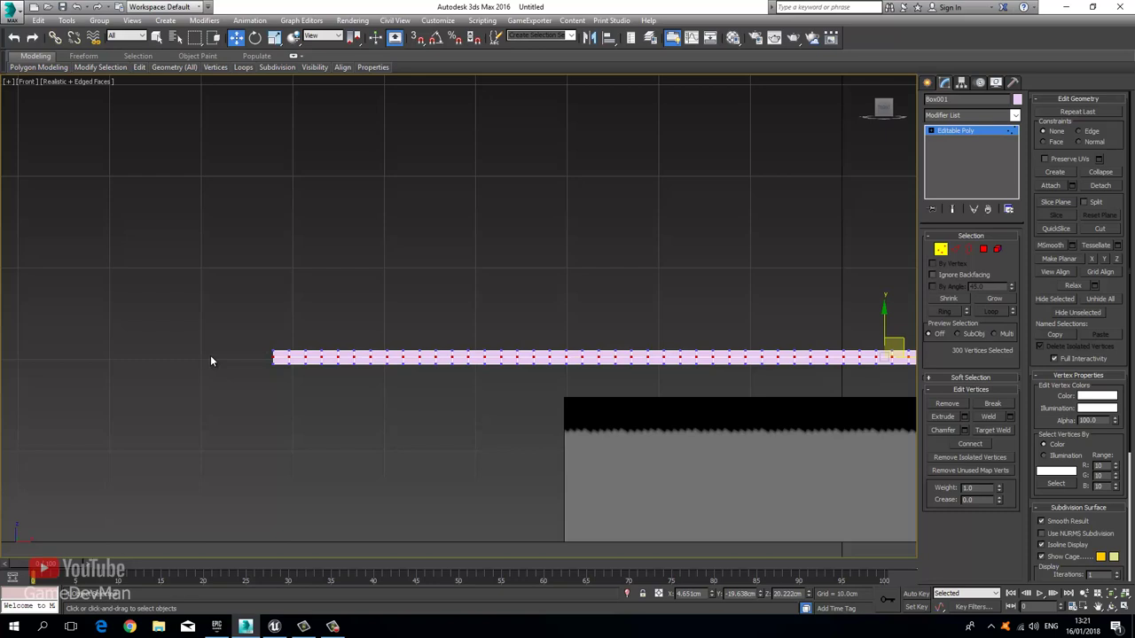
Step: Scale the 300 middle-edge vertices outward into a pointed rim and view it in Perspective
{"action": "left_click", "coordinate": [274, 37]}
{"action": "scroll", "coordinate": [266, 359], "scroll_direction": "up", "scroll_amount": 10}
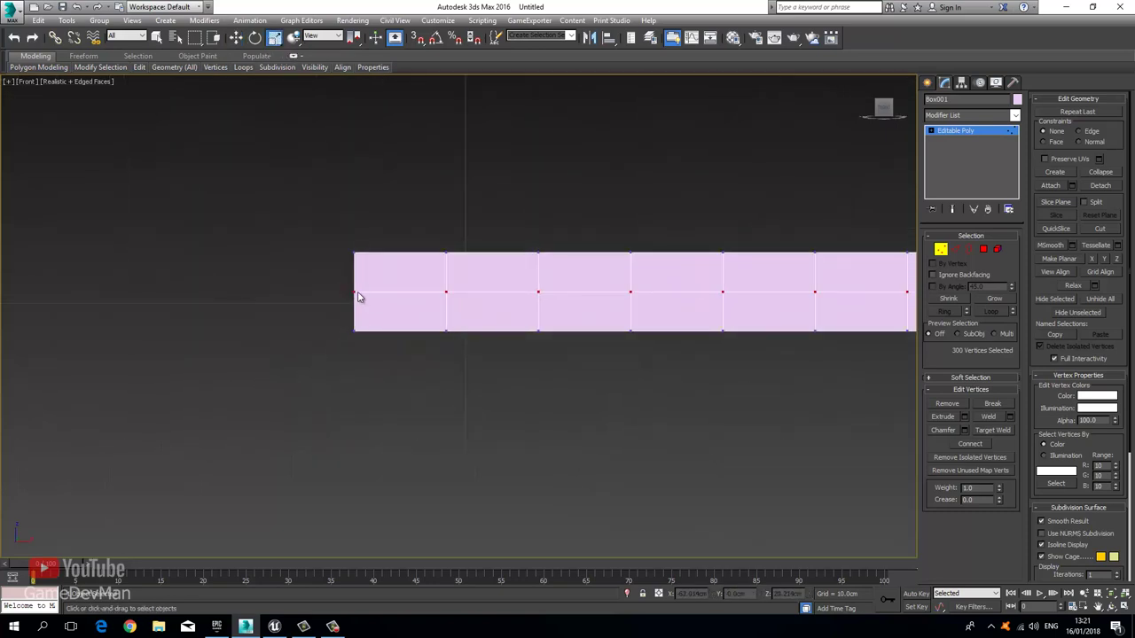
{"action": "left_click_drag", "start_coordinate": [355, 292], "coordinate": [355, 295]}
{"action": "key", "text": "p"}
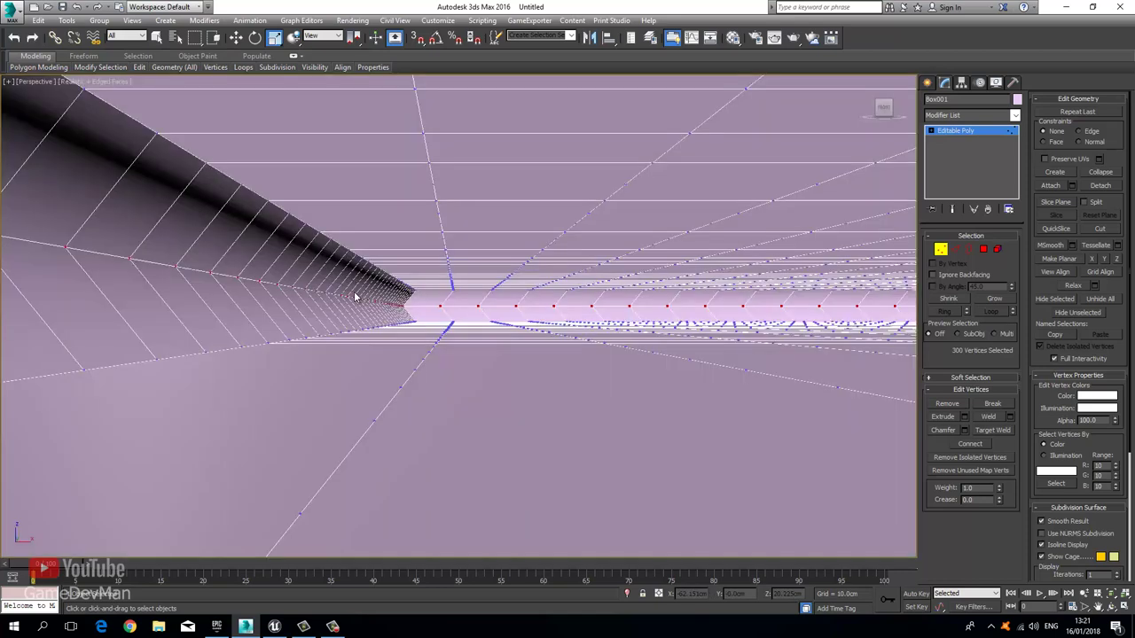
{"action": "scroll", "coordinate": [354, 316], "scroll_direction": "down", "scroll_amount": 3}
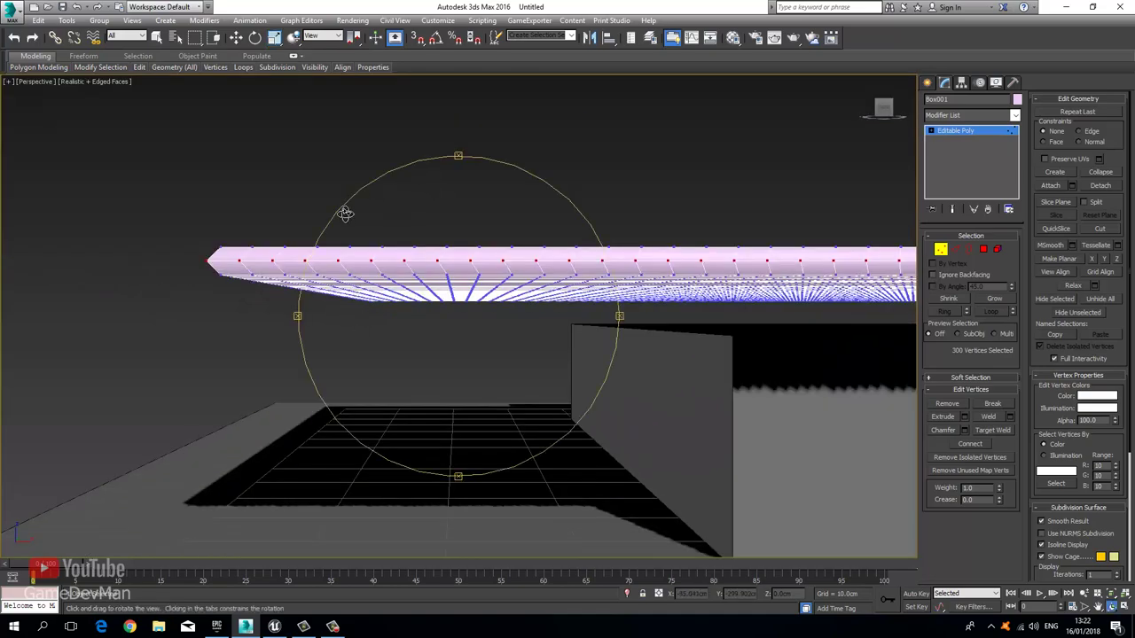
{"action": "middle_click_drag", "start_coordinate": [346, 214], "coordinate": [295, 284], "text": "alt"}
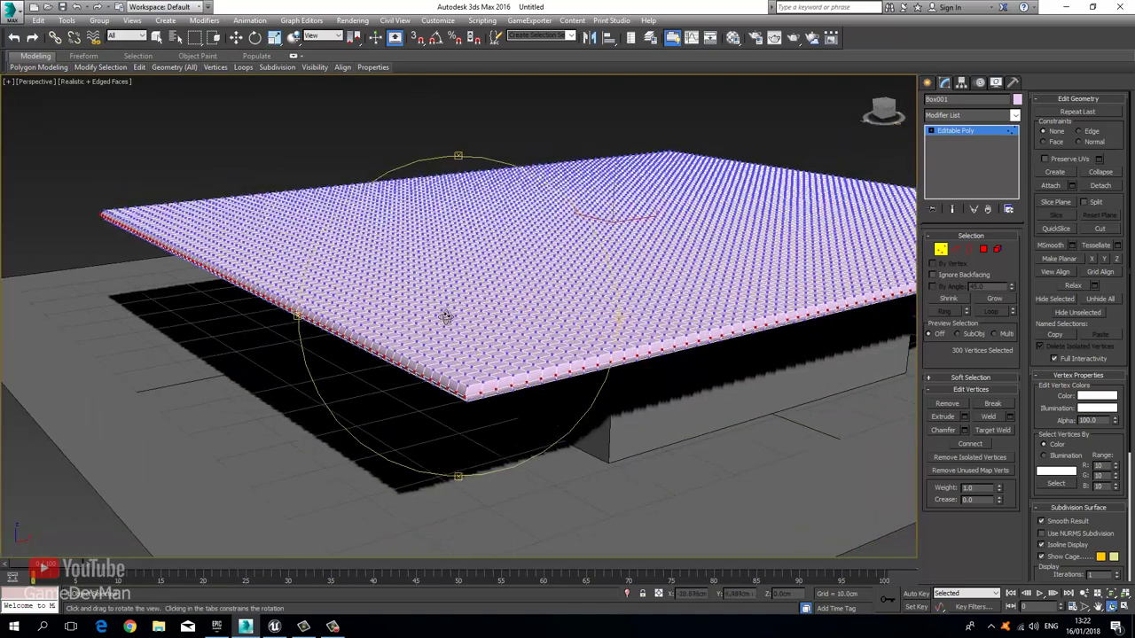
Step: Leave vertex mode and add an Unwrap UVW modifier above Box001's Editable Poly
{"action": "left_click", "coordinate": [964, 132]}
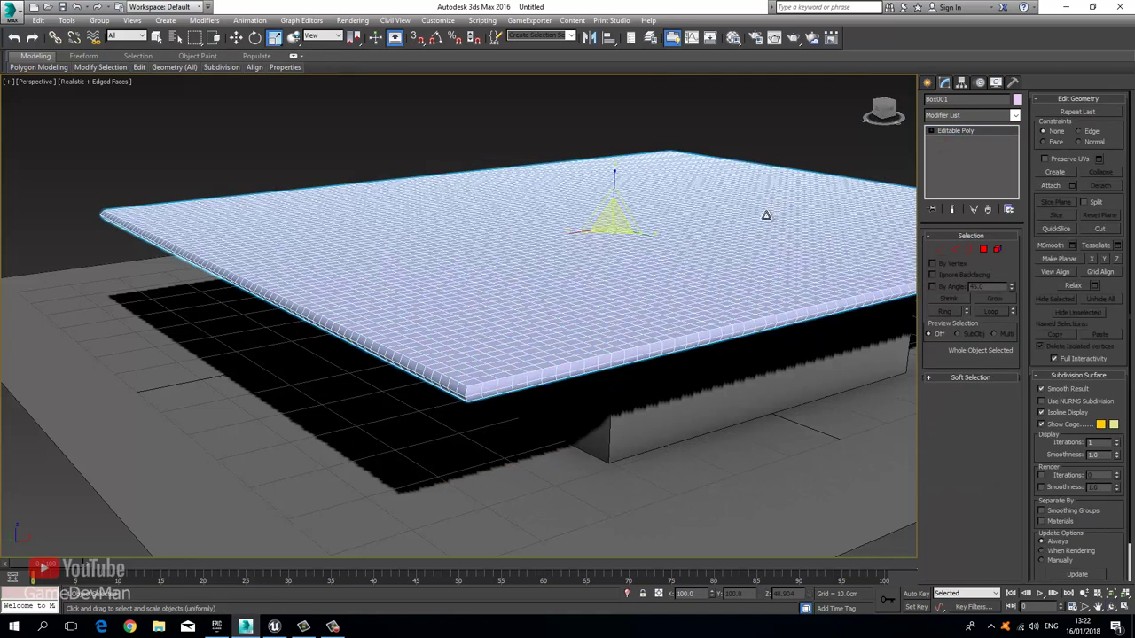
{"action": "left_click", "coordinate": [959, 115]}
{"action": "key", "text": "u"}
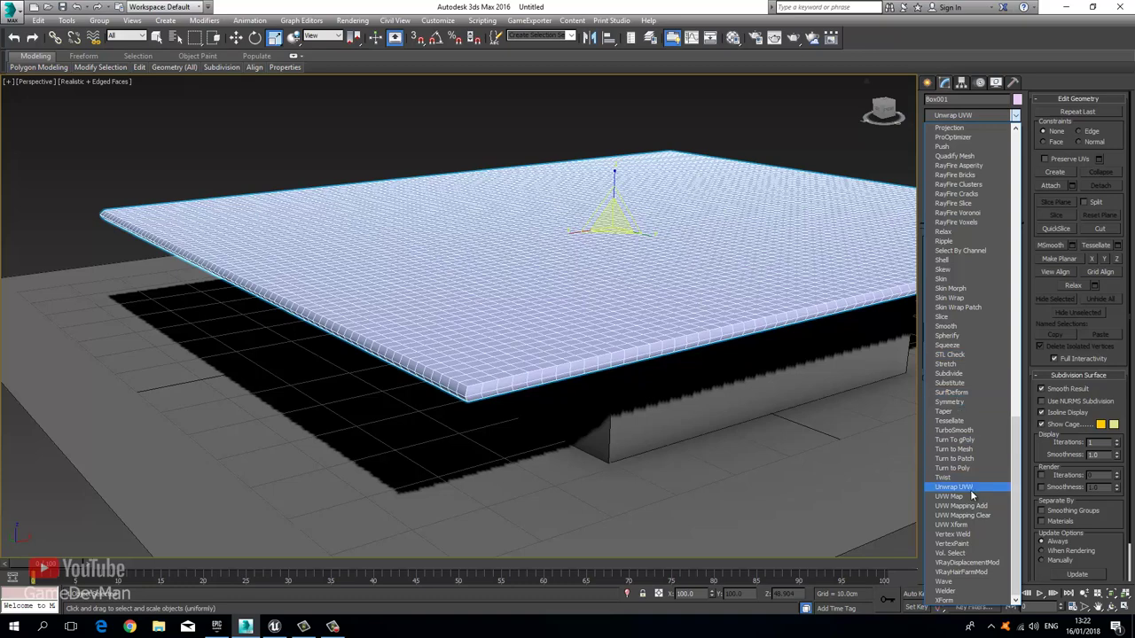
{"action": "left_click", "coordinate": [954, 487]}
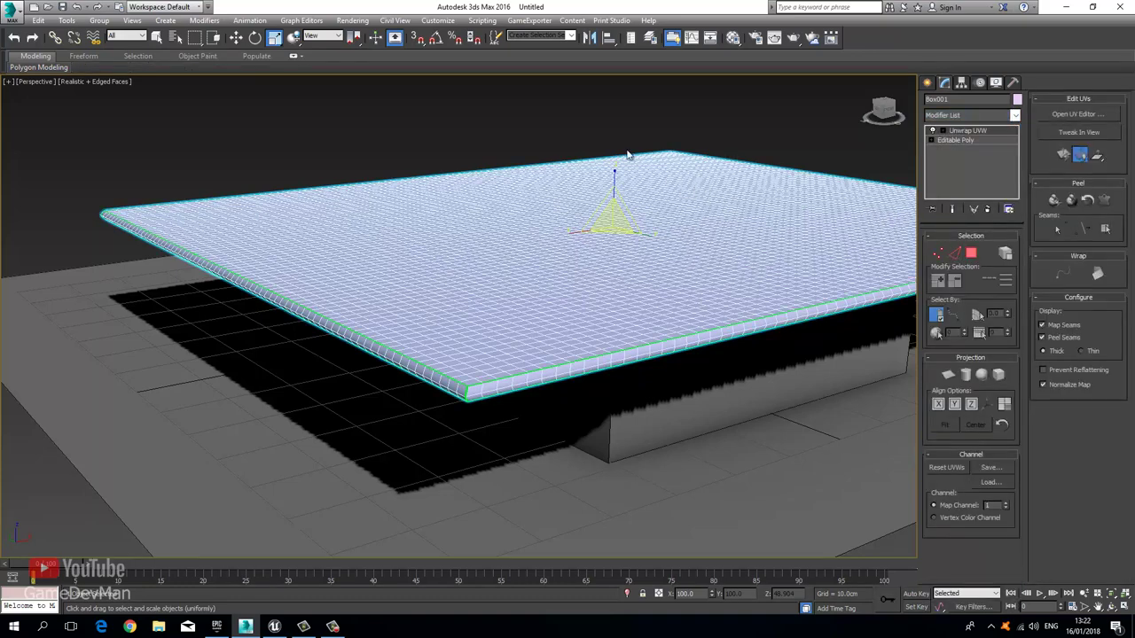
{"action": "left_click", "coordinate": [236, 37]}
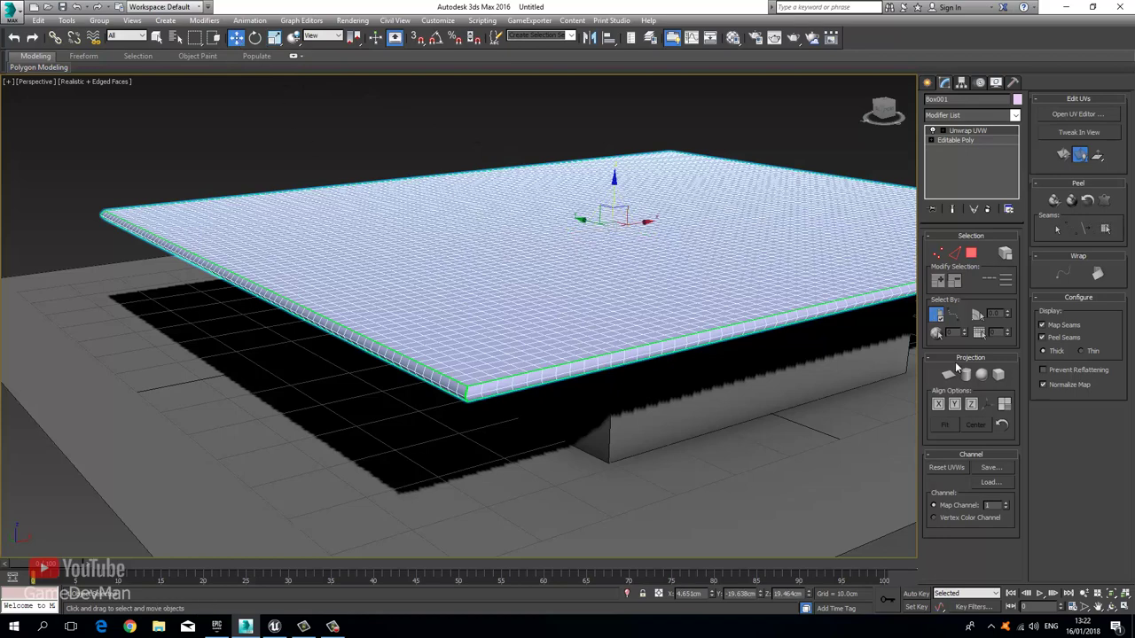
Step: Open the UV editor for Box001 and select a short edge at the slab's front corner
{"action": "left_click", "coordinate": [1077, 114]}
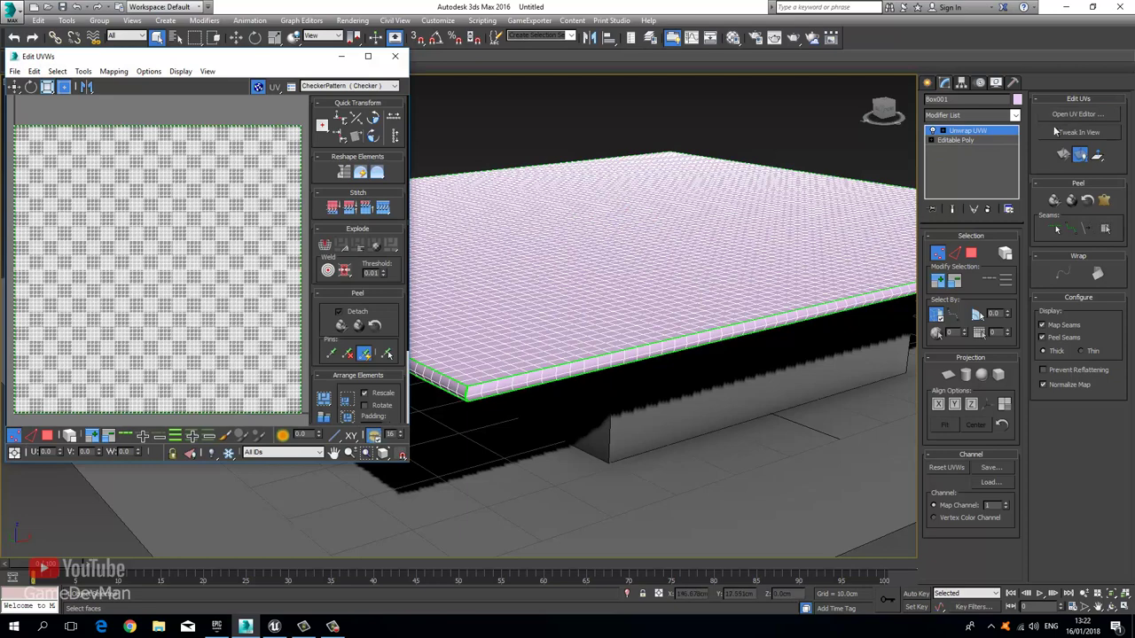
{"action": "middle_click_drag", "start_coordinate": [882, 164], "coordinate": [763, 245], "text": "alt"}
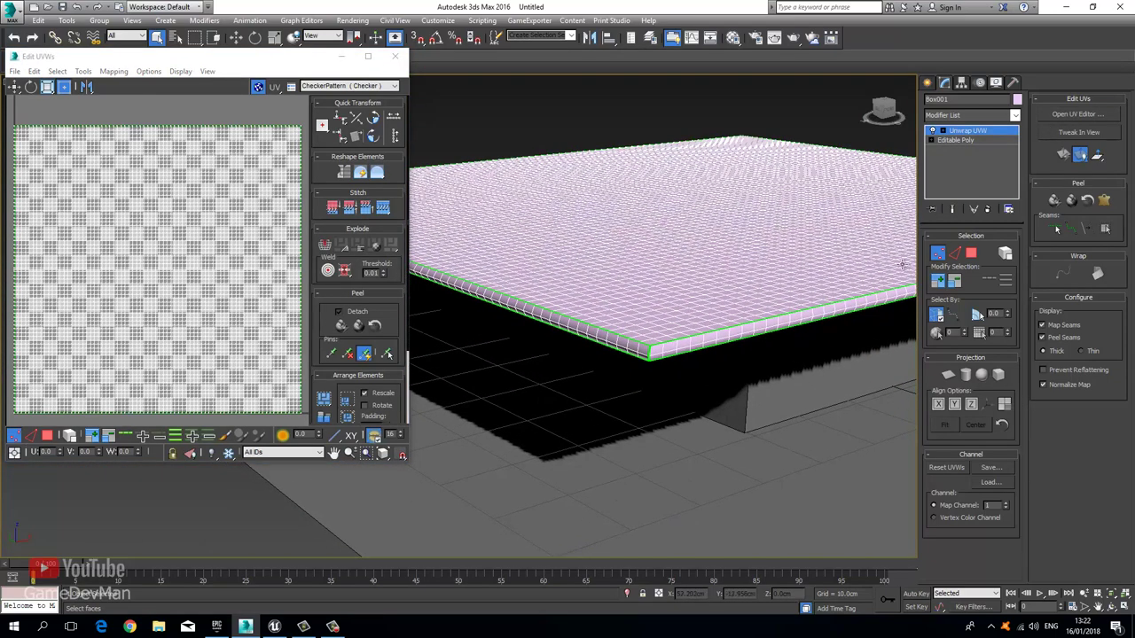
{"action": "left_click", "coordinate": [955, 255]}
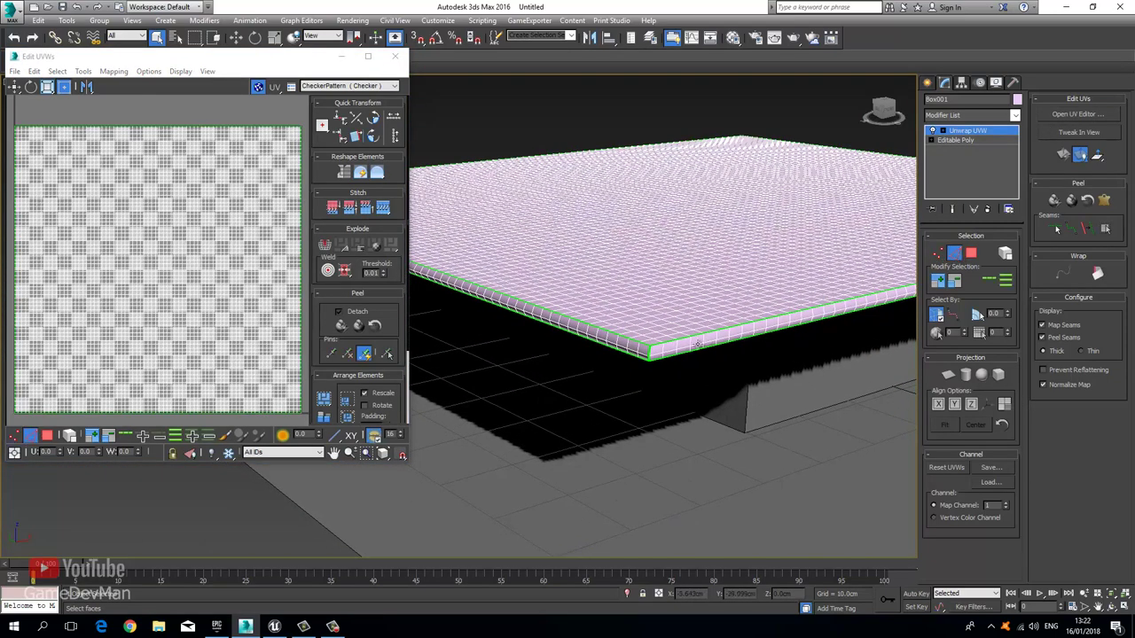
{"action": "scroll", "coordinate": [612, 377], "scroll_direction": "up", "scroll_amount": 3}
{"action": "left_click", "coordinate": [566, 379]}
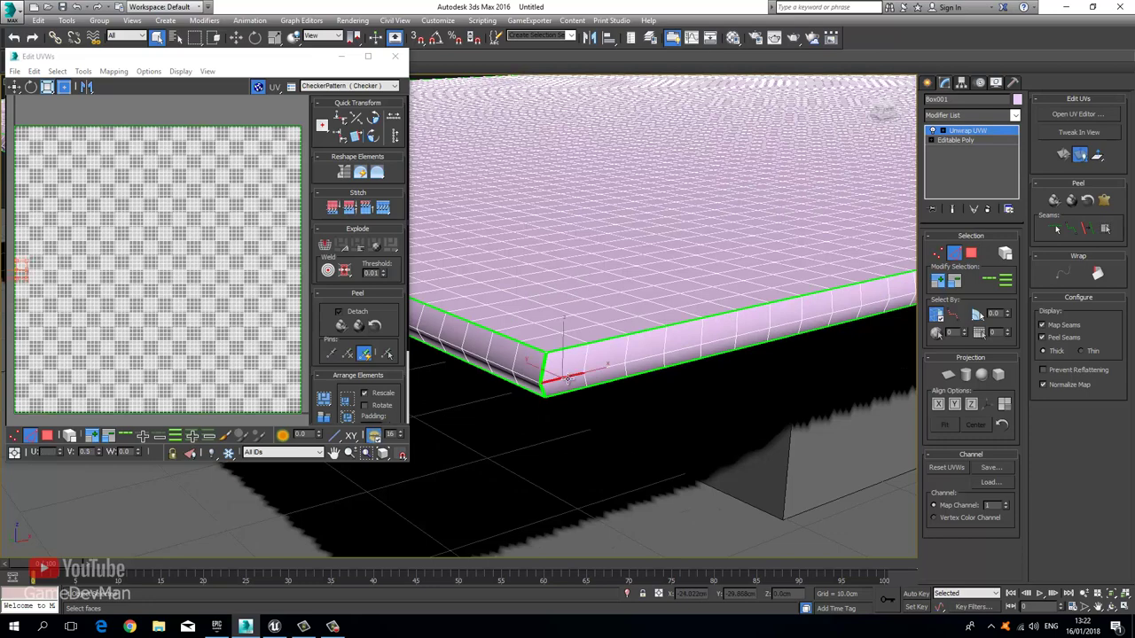
Step: Extend the edge into a loop around the slab's pointed rim and convert it to a UV seam
{"action": "middle_click_drag", "start_coordinate": [568, 378], "coordinate": [622, 377], "text": "alt"}
{"action": "key", "text": "f"}
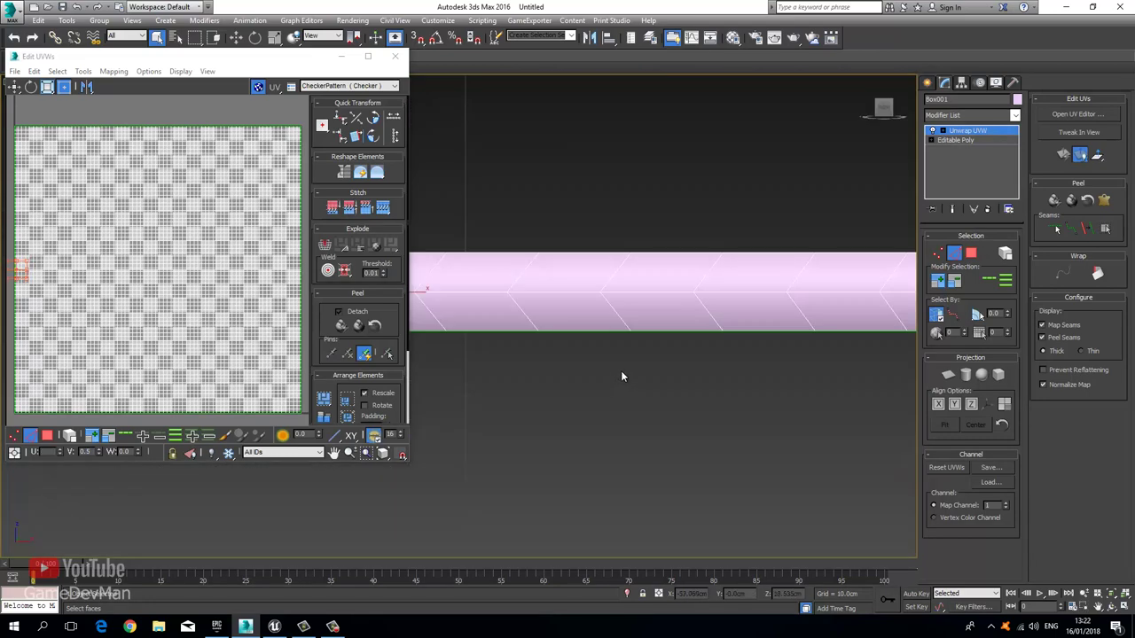
{"action": "scroll", "coordinate": [620, 377], "scroll_direction": "down", "scroll_amount": 3}
{"action": "middle_click_drag", "start_coordinate": [785, 380], "coordinate": [606, 358]}
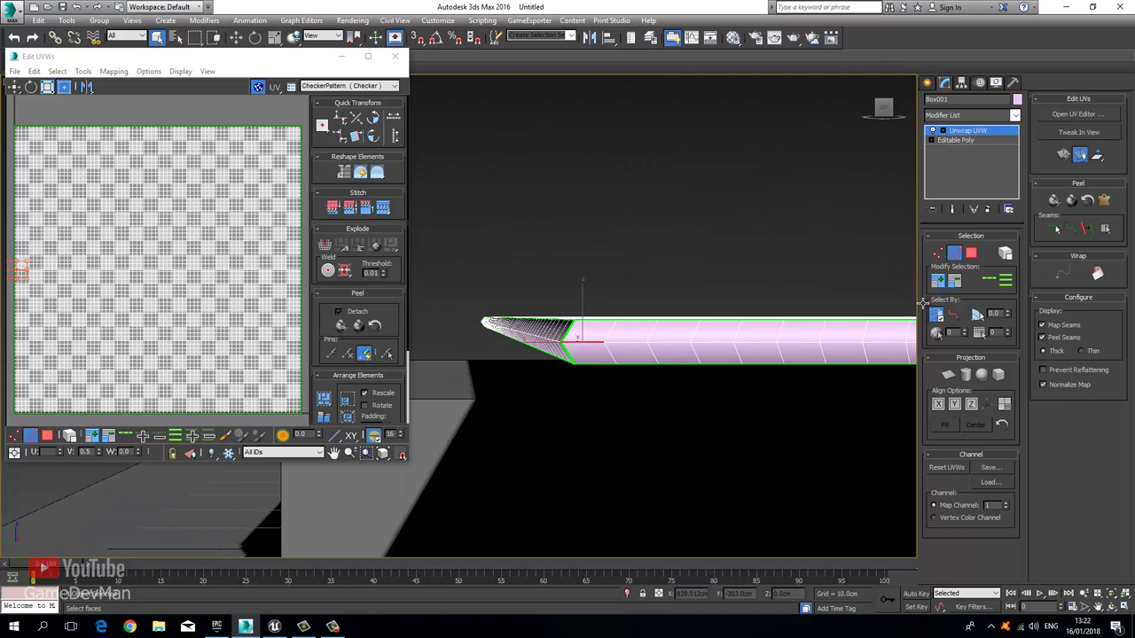
{"action": "left_click", "coordinate": [994, 281]}
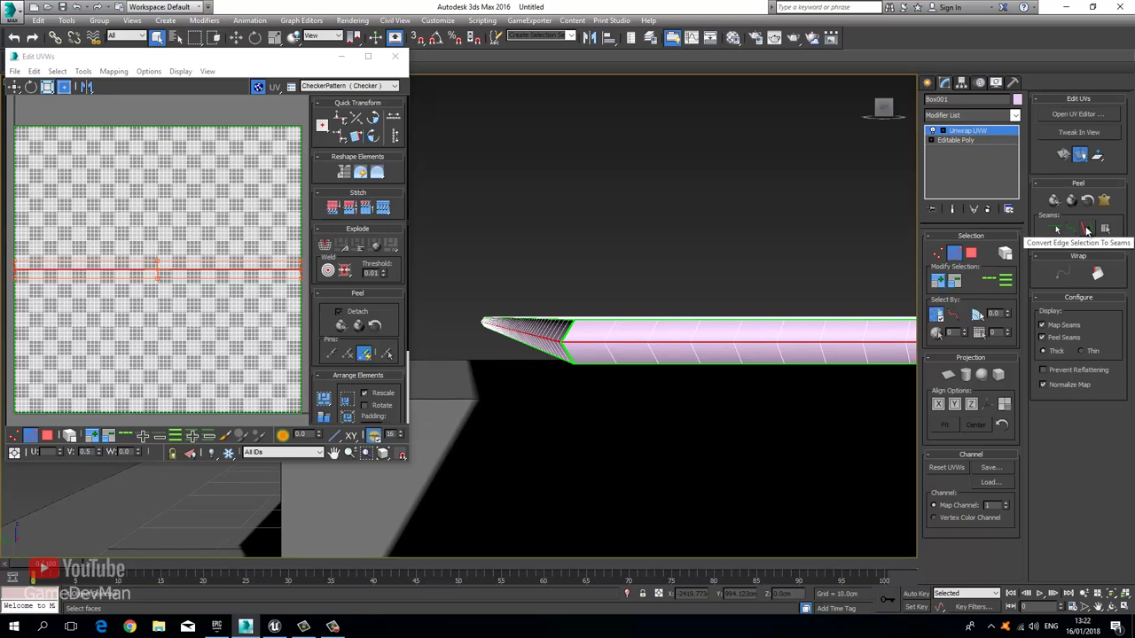
{"action": "left_click", "coordinate": [1085, 228]}
Step: Select one polygon on top of the slab
{"action": "middle_click_drag", "start_coordinate": [729, 309], "coordinate": [694, 259], "text": "alt"}
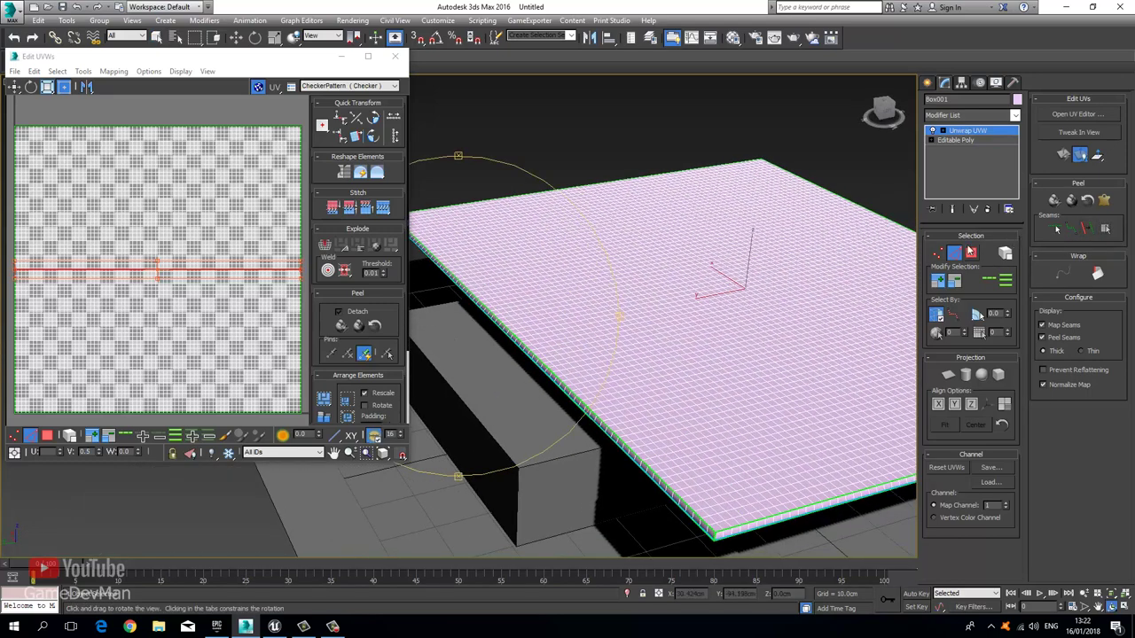
{"action": "left_click", "coordinate": [968, 251]}
{"action": "left_click", "coordinate": [715, 299]}
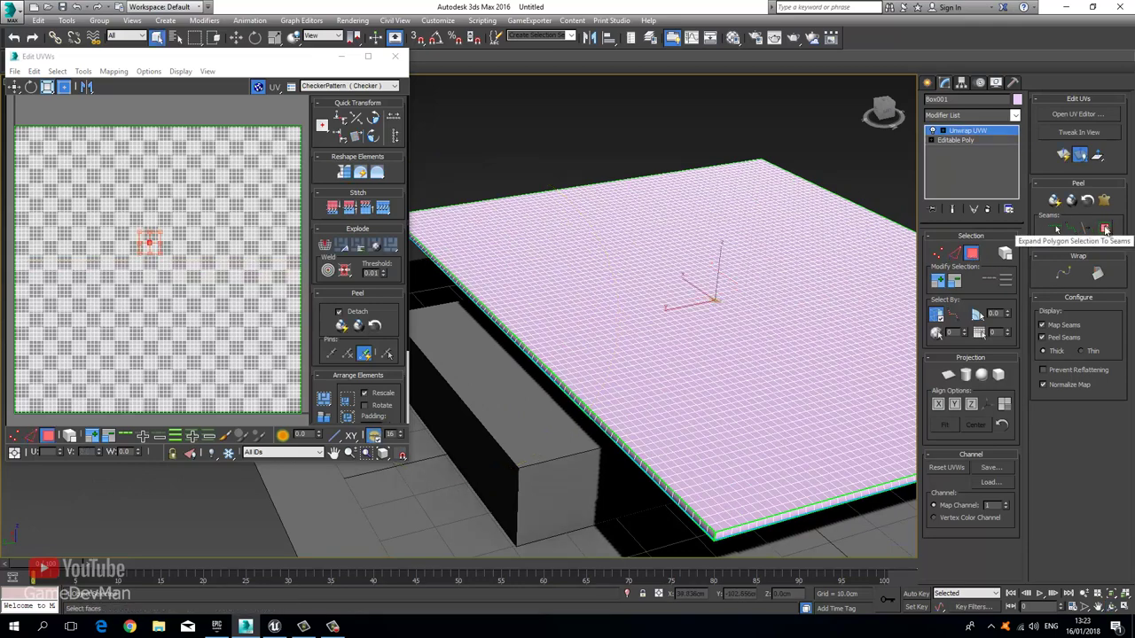
Step: Grow the face selection out to the seams and planar-map it, then reposition the UV editor window
{"action": "left_click", "coordinate": [1105, 230]}
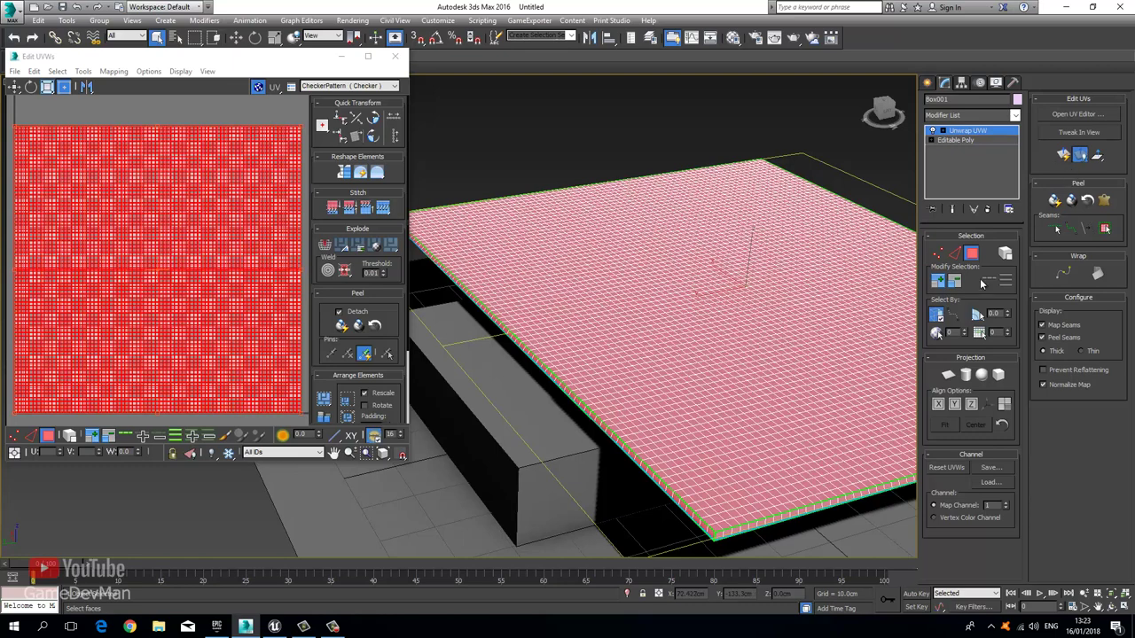
{"action": "left_click", "coordinate": [949, 375]}
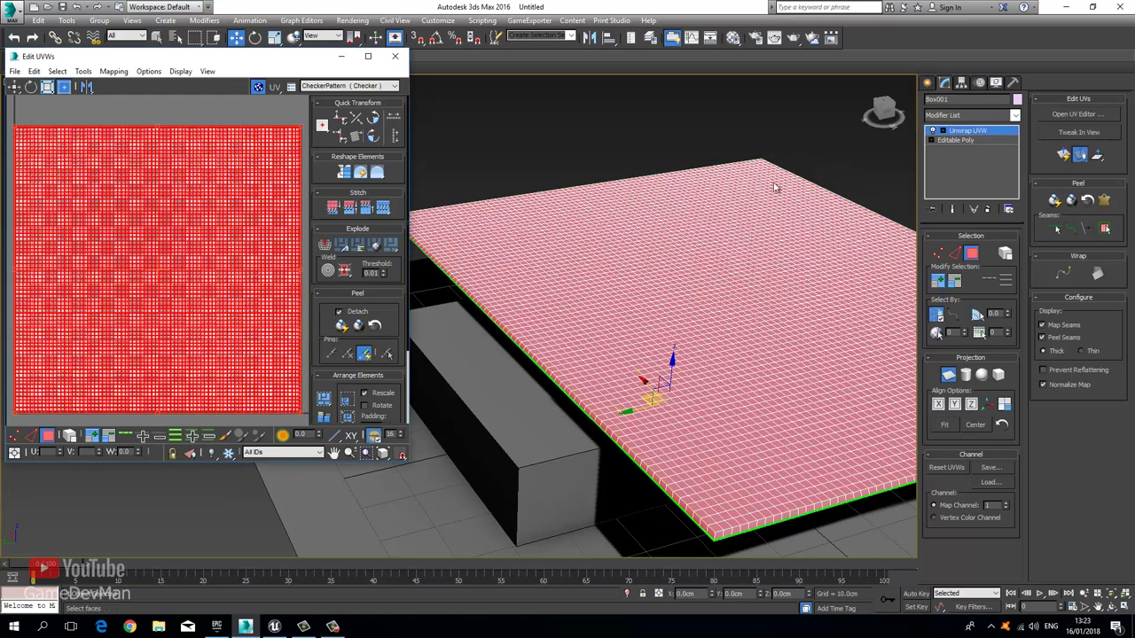
{"action": "left_click", "coordinate": [962, 133]}
{"action": "scroll", "coordinate": [158, 158], "scroll_direction": "down", "scroll_amount": 2}
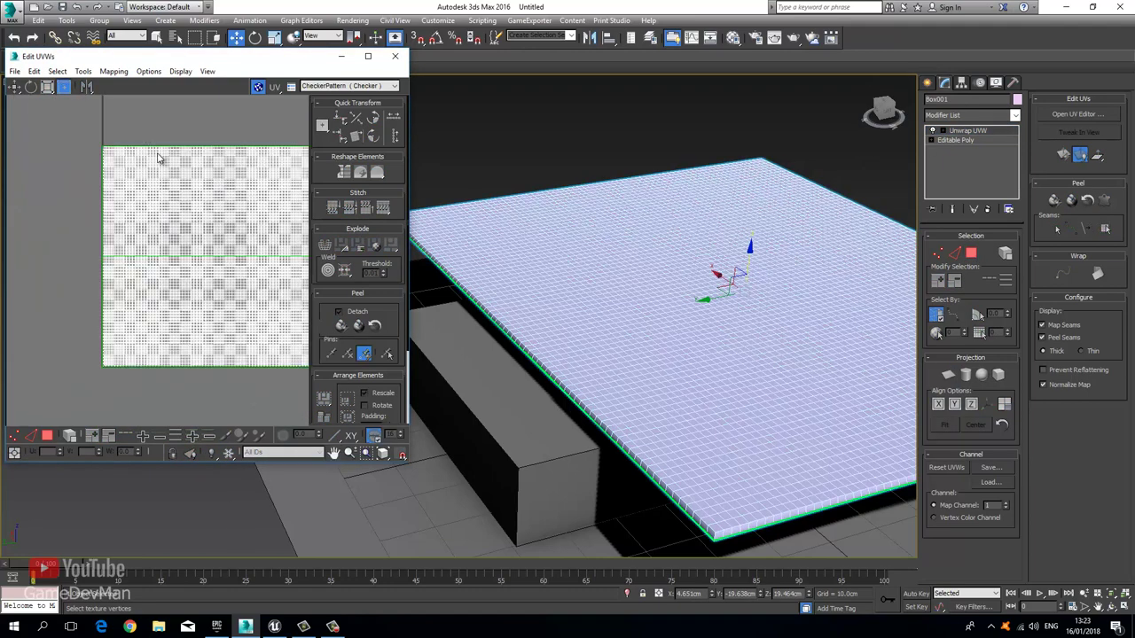
{"action": "left_click_drag", "start_coordinate": [177, 56], "coordinate": [241, 31]}
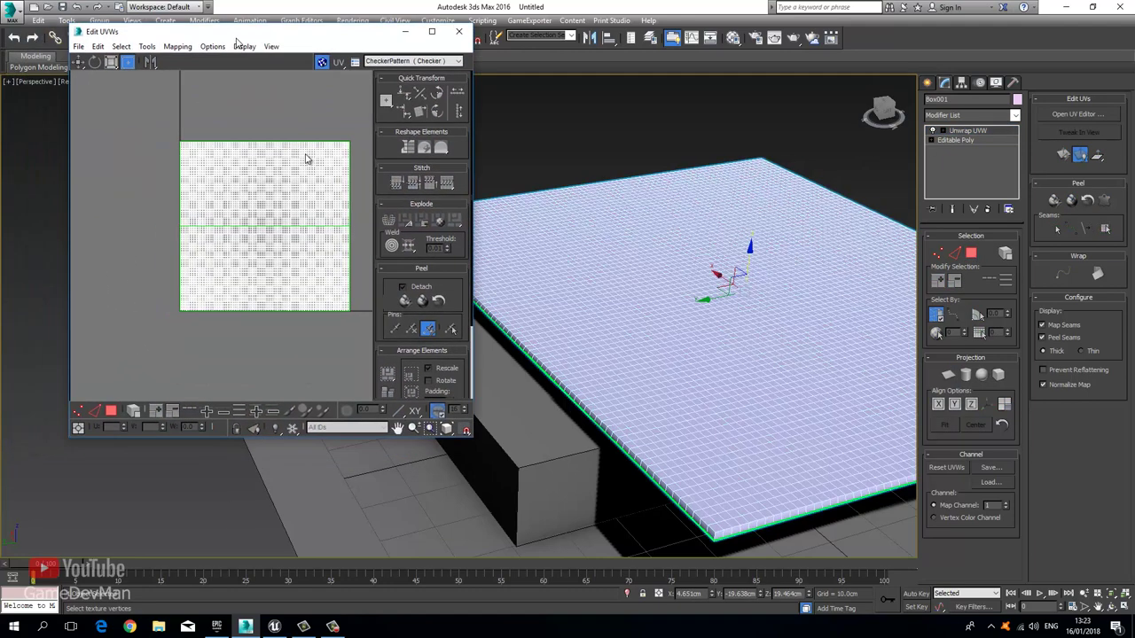
Step: Select all faces, move that UV island below the checker area, and planar-map the other half
{"action": "left_click", "coordinate": [110, 410]}
{"action": "key", "text": "ctrl+a"}
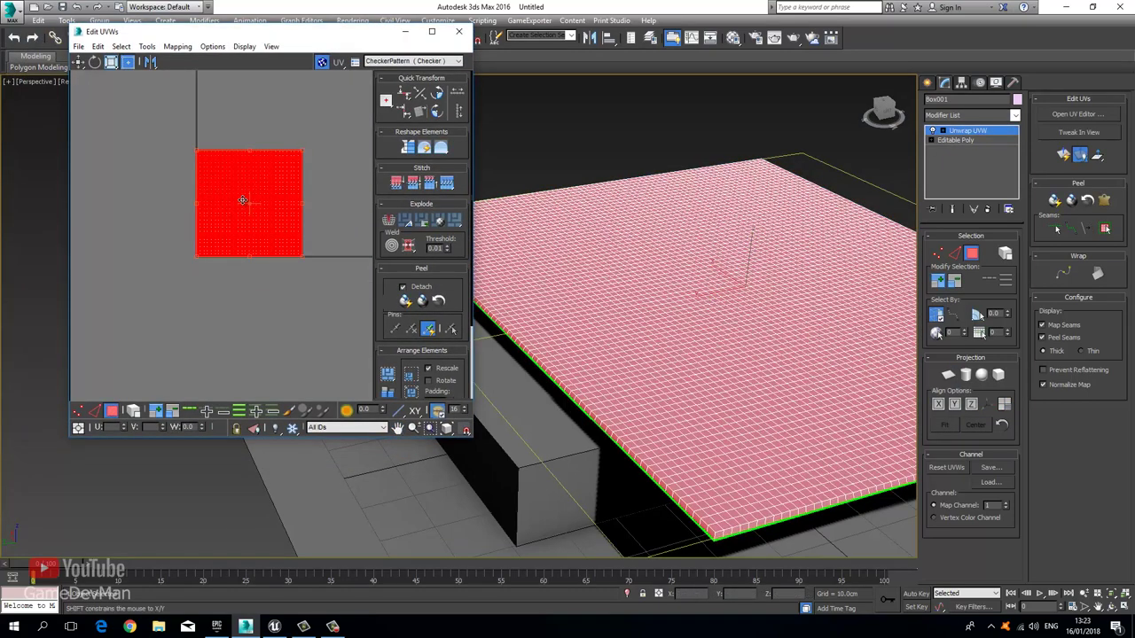
{"action": "left_click_drag", "start_coordinate": [242, 200], "coordinate": [242, 352]}
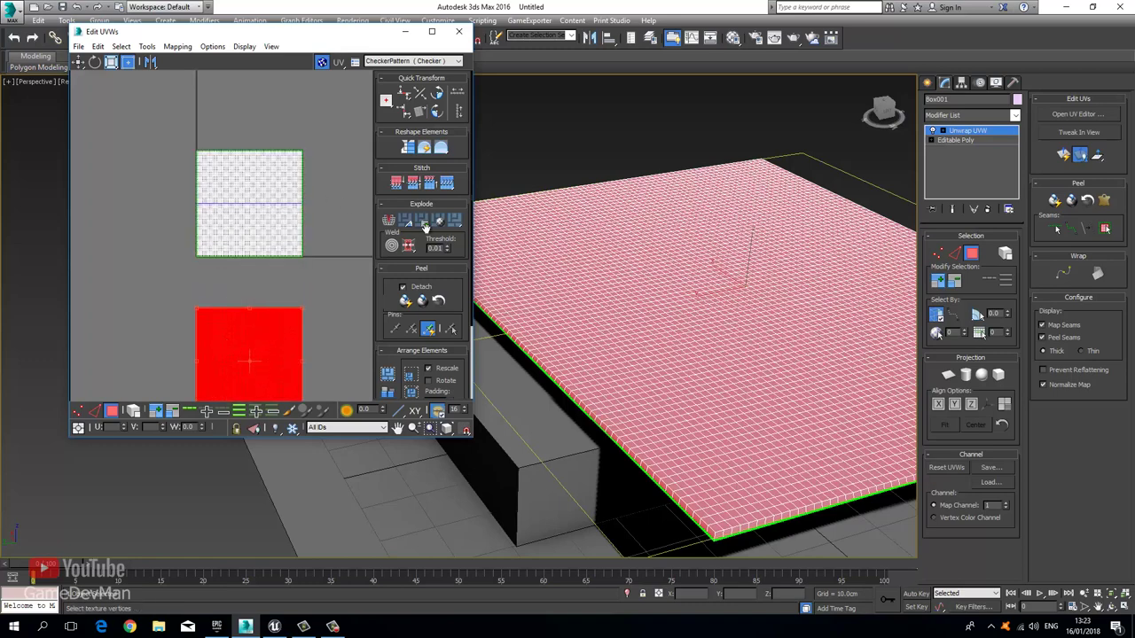
{"action": "middle_click_drag", "start_coordinate": [173, 138], "coordinate": [156, 106]}
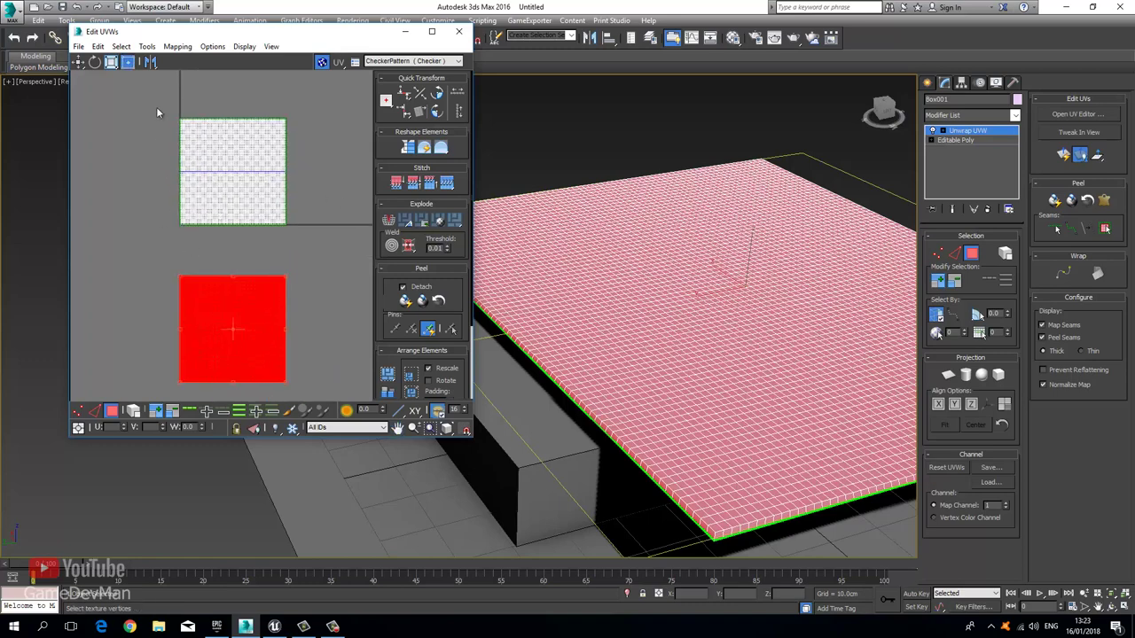
{"action": "left_click_drag", "start_coordinate": [152, 103], "coordinate": [319, 247]}
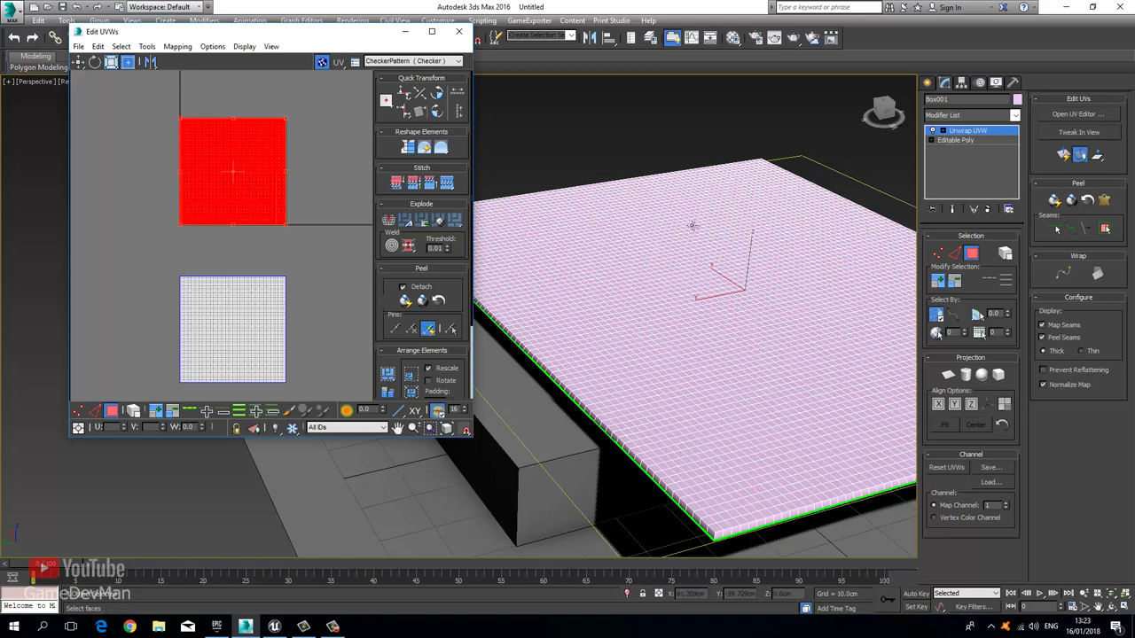
{"action": "left_click", "coordinate": [949, 377]}
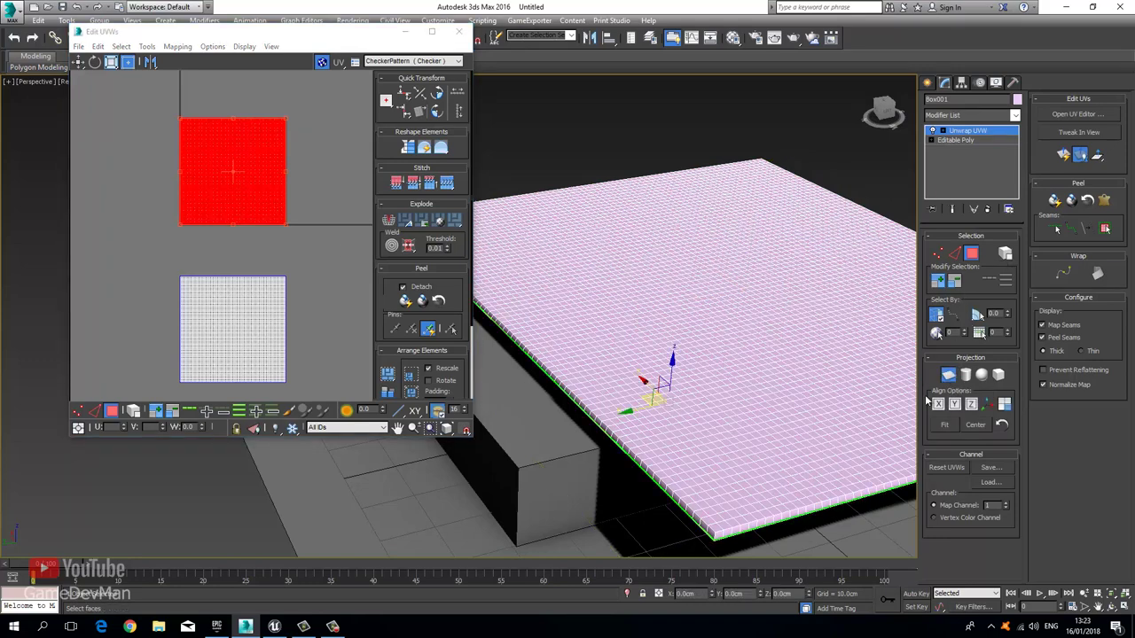
{"action": "left_click", "coordinate": [962, 132]}
Step: Isolate the top UV element by selecting the inverted polygons and box-selecting it
{"action": "left_click_drag", "start_coordinate": [153, 89], "coordinate": [326, 241]}
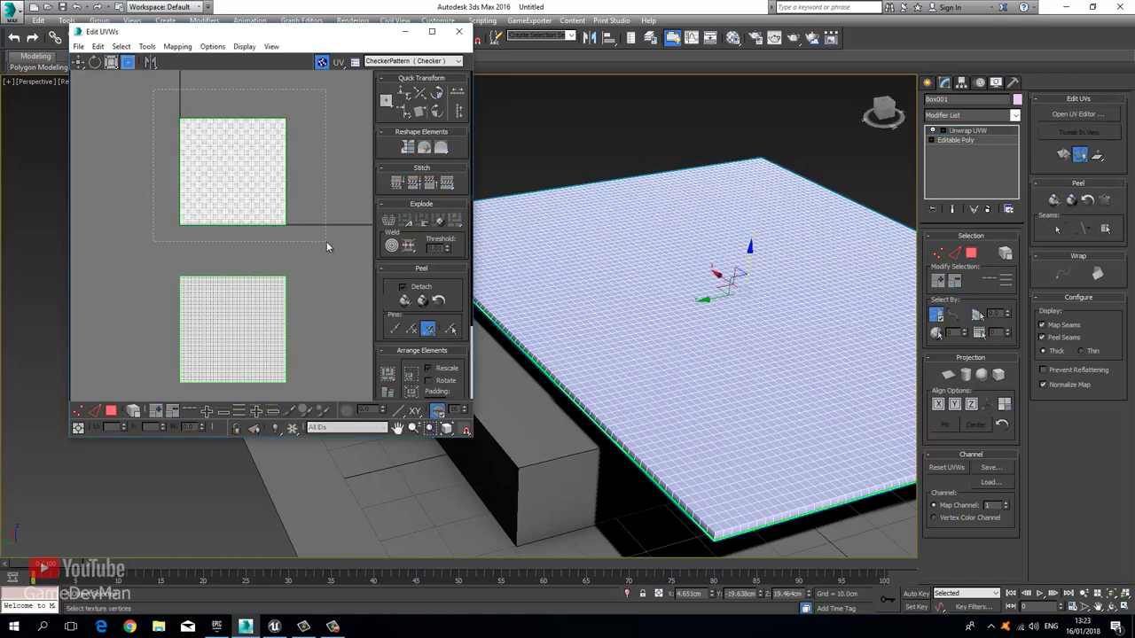
{"action": "left_click", "coordinate": [112, 411]}
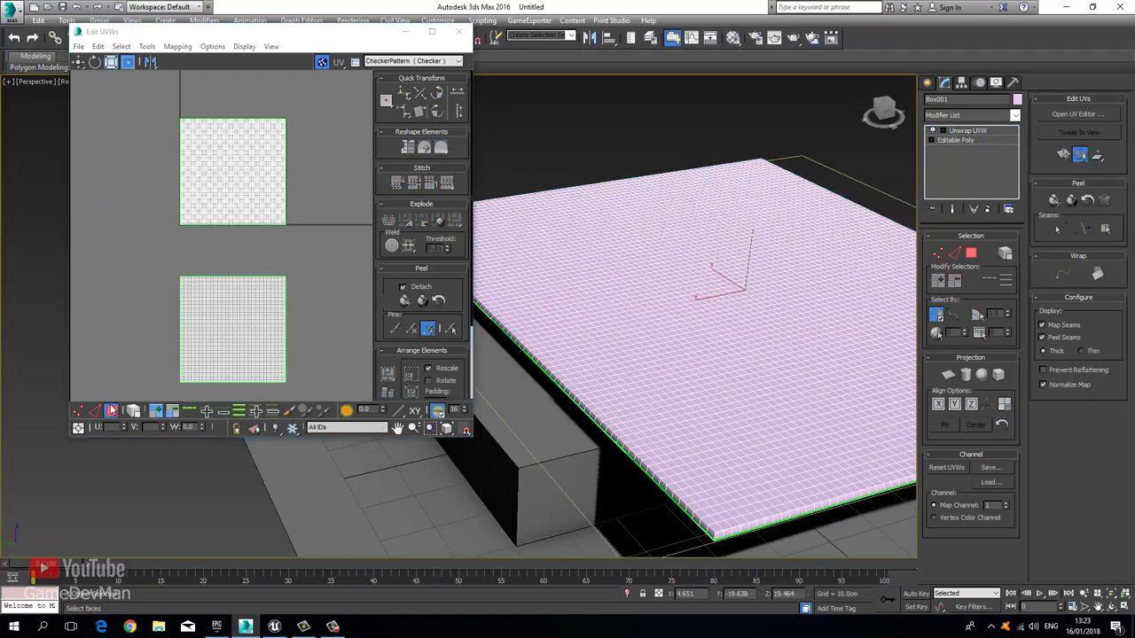
{"action": "left_click", "coordinate": [115, 276]}
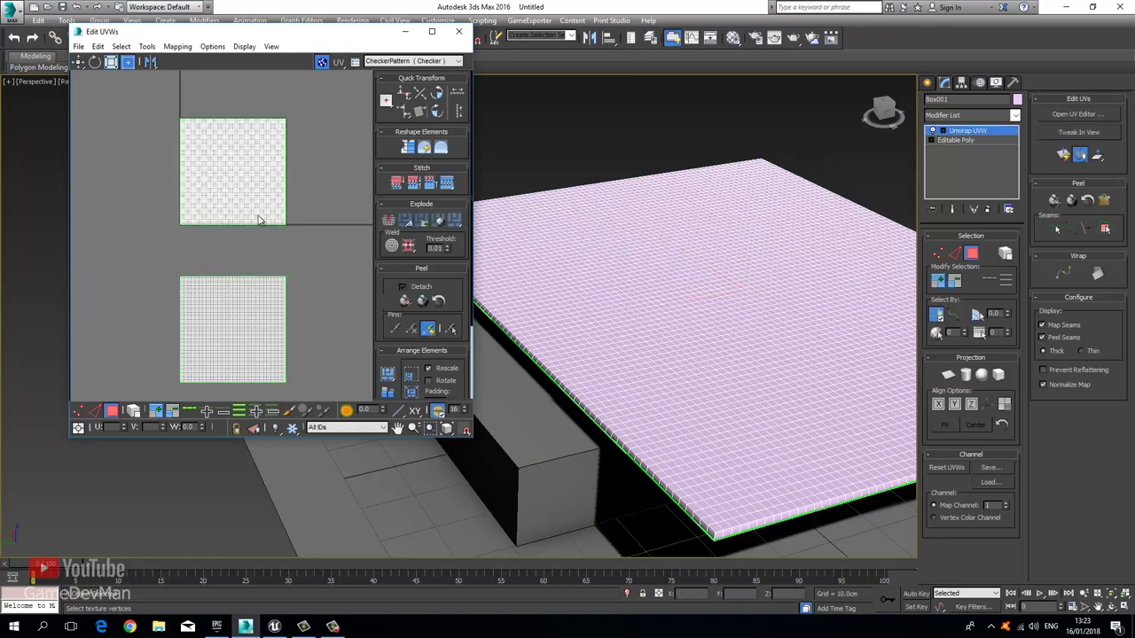
{"action": "left_click_drag", "start_coordinate": [319, 245], "coordinate": [319, 244]}
{"action": "left_click", "coordinate": [119, 147]}
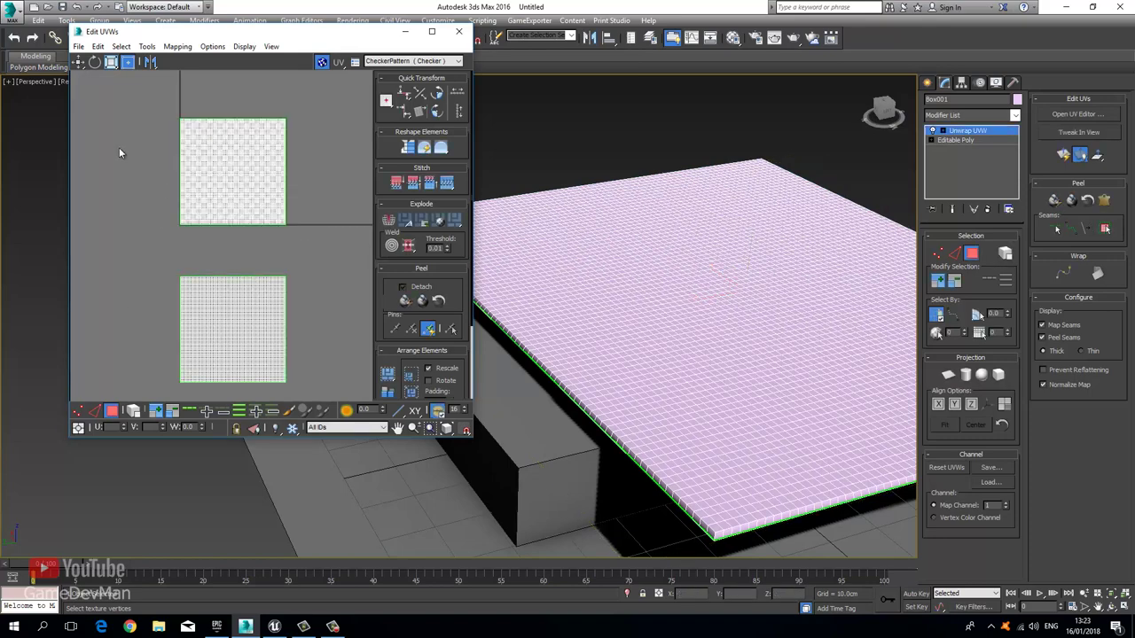
{"action": "left_click", "coordinate": [122, 47]}
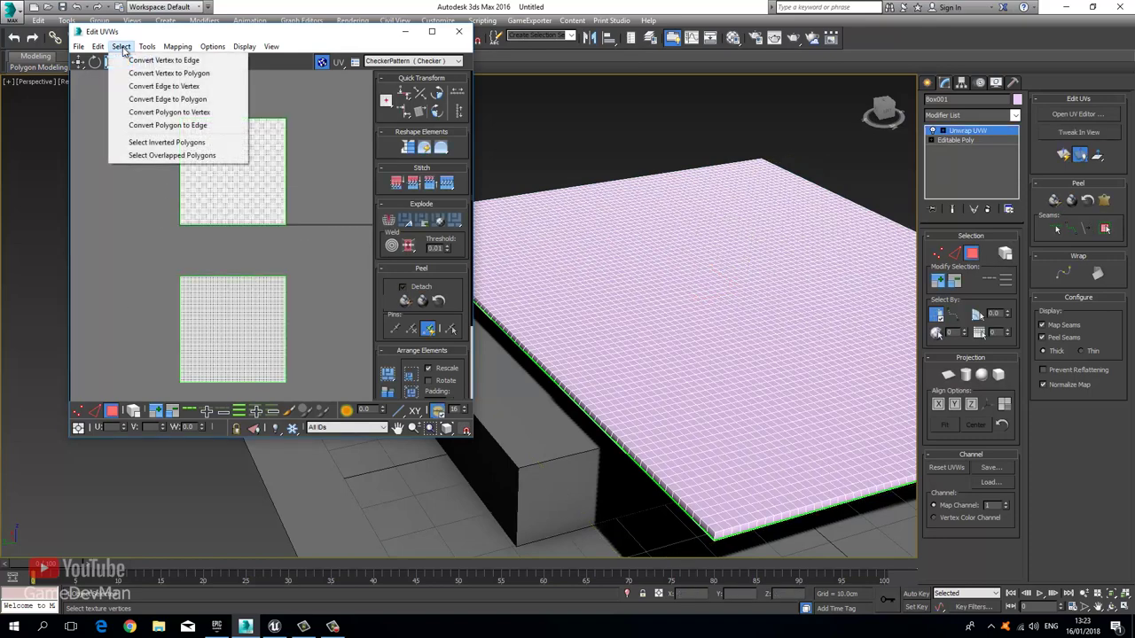
{"action": "left_click", "coordinate": [151, 144]}
{"action": "left_click_drag", "start_coordinate": [136, 90], "coordinate": [310, 244]}
Step: Flip the top UV element horizontally, then select both UV elements
{"action": "left_click", "coordinate": [147, 47]}
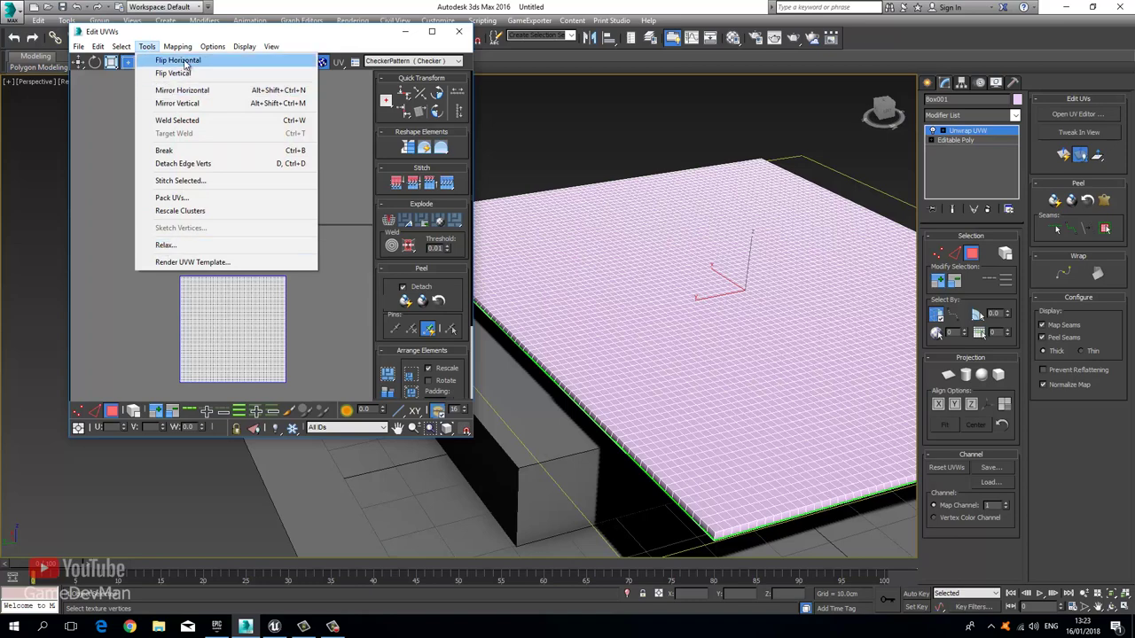
{"action": "left_click", "coordinate": [182, 60]}
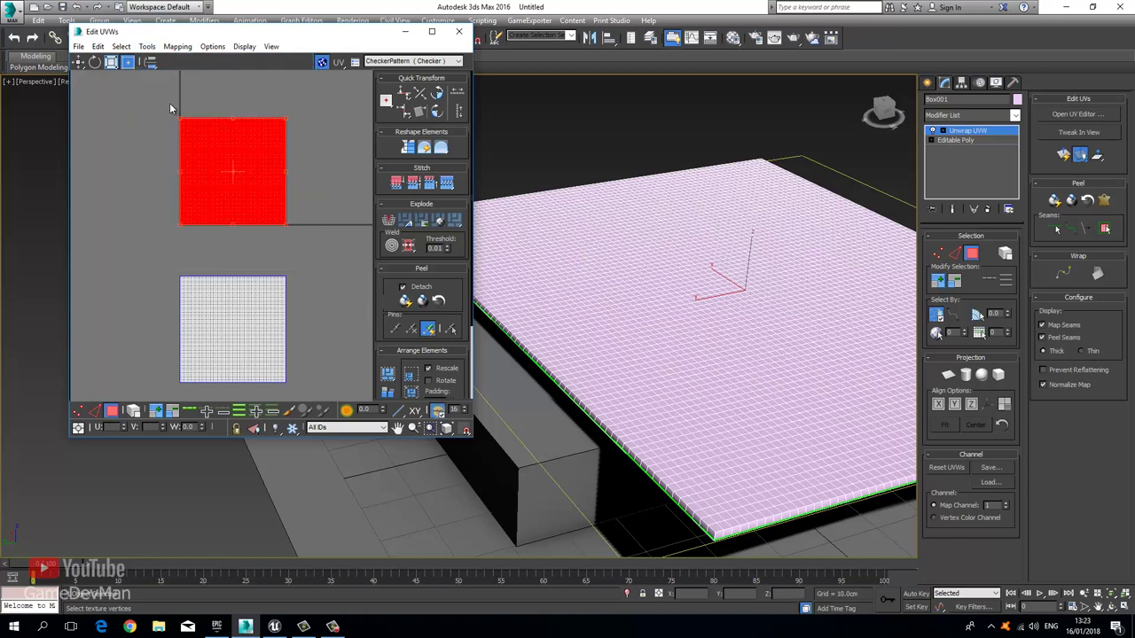
{"action": "left_click", "coordinate": [147, 95]}
{"action": "left_click_drag", "start_coordinate": [297, 390], "coordinate": [124, 95]}
{"action": "left_click", "coordinate": [147, 47]}
{"action": "mouse_move", "coordinate": [175, 46]}
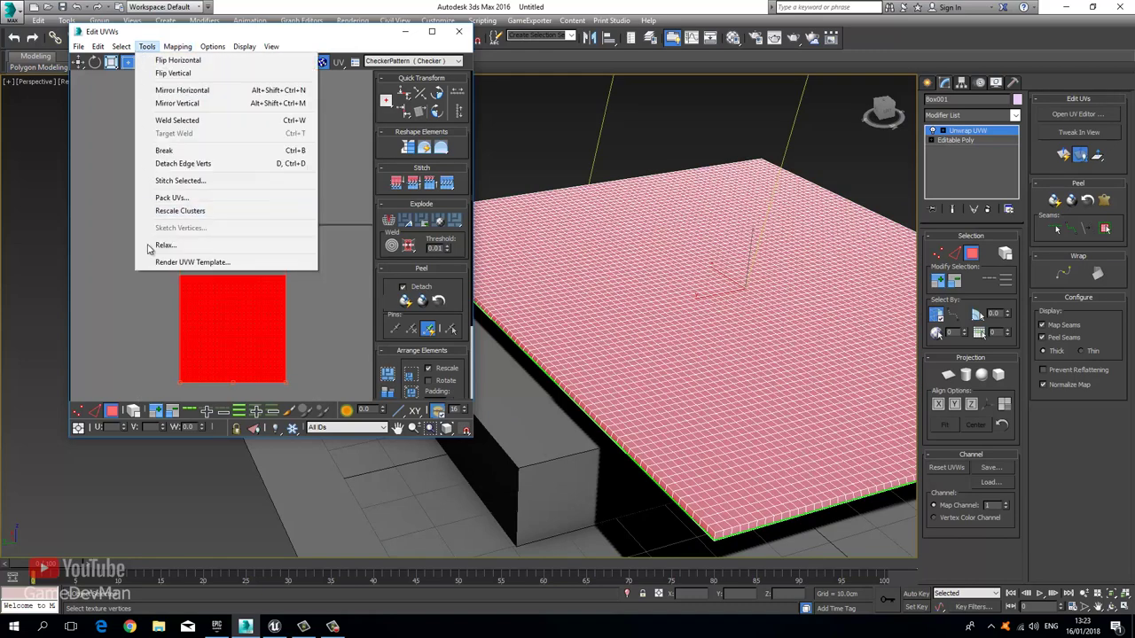
Step: Pack the UV islands, then relax them by polygon angles
{"action": "left_click", "coordinate": [177, 197]}
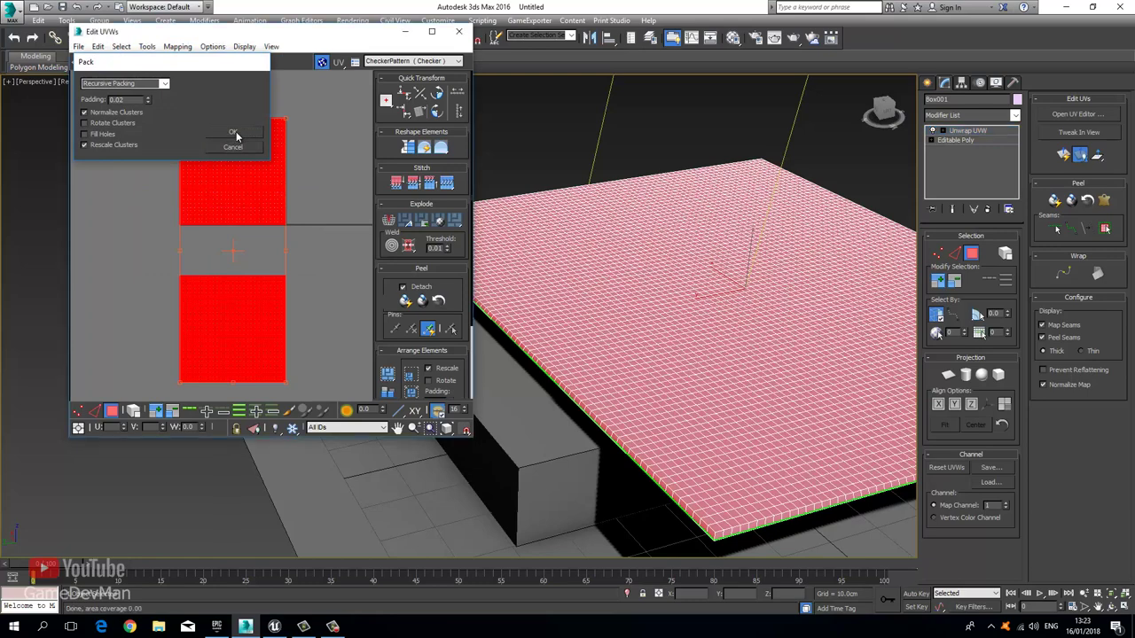
{"action": "left_click", "coordinate": [232, 132]}
{"action": "left_click", "coordinate": [147, 46]}
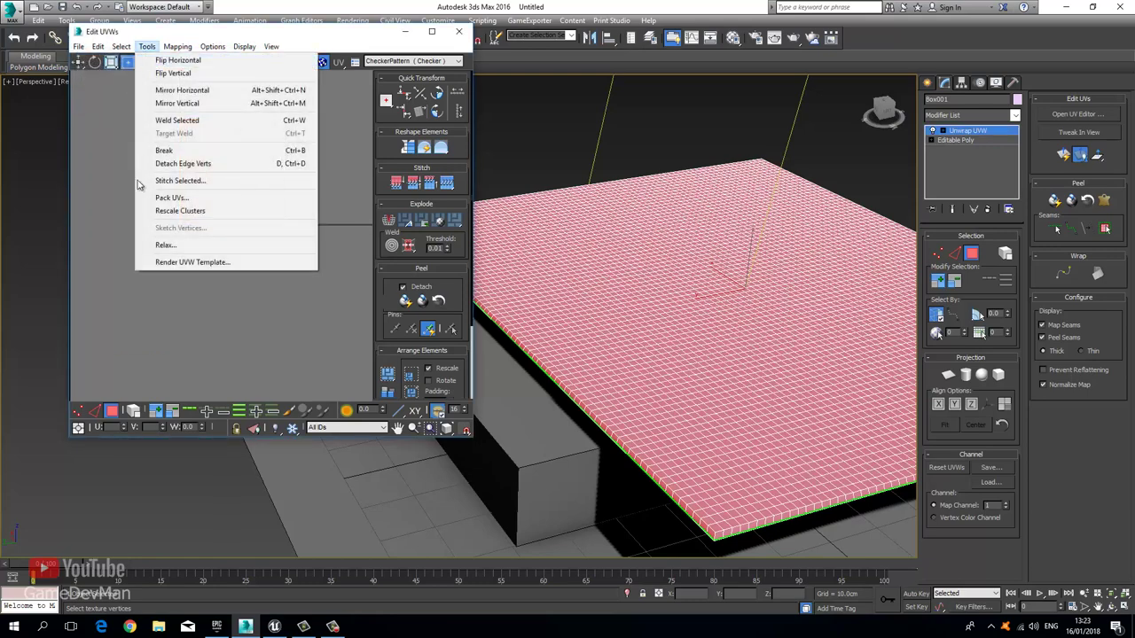
{"action": "left_click", "coordinate": [157, 249]}
{"action": "left_click", "coordinate": [163, 84]}
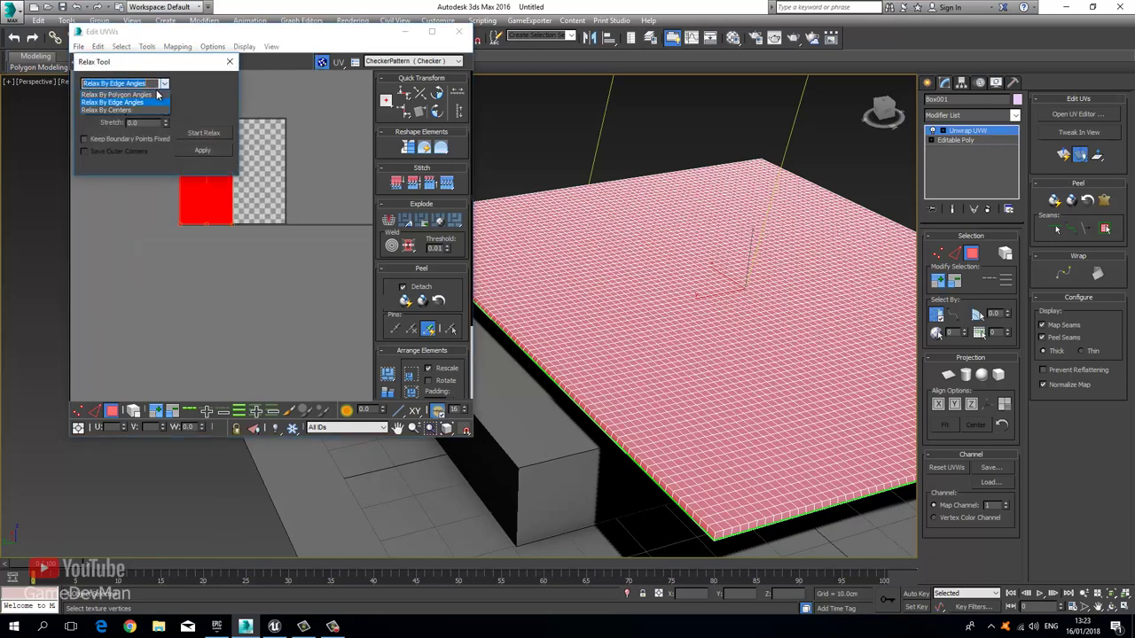
{"action": "left_click", "coordinate": [151, 95]}
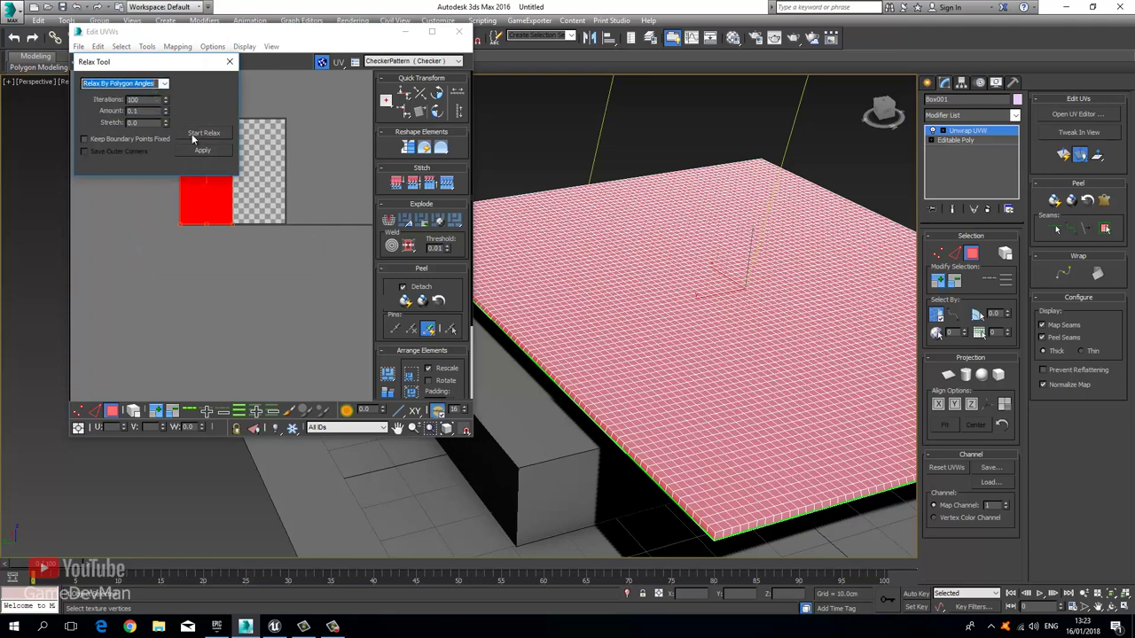
{"action": "left_click", "coordinate": [196, 135]}
{"action": "left_click", "coordinate": [197, 136]}
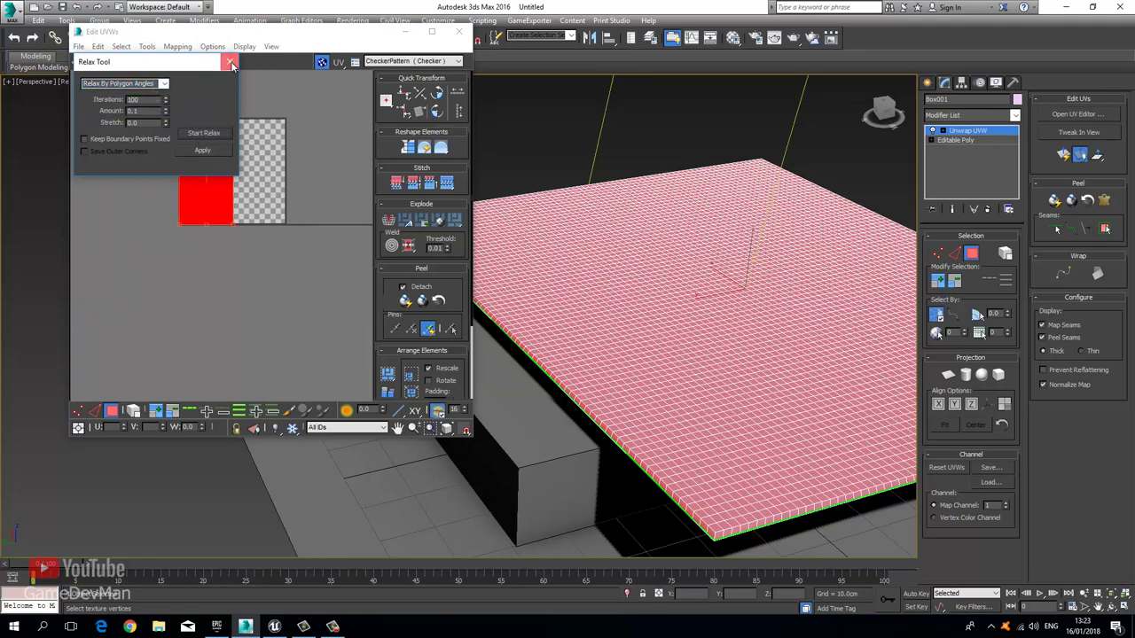
{"action": "left_click", "coordinate": [230, 62]}
Step: Repack the relaxed UVs into the left half of the tile, deselect, and maximize the editor
{"action": "left_click", "coordinate": [177, 46]}
{"action": "mouse_move", "coordinate": [147, 46]}
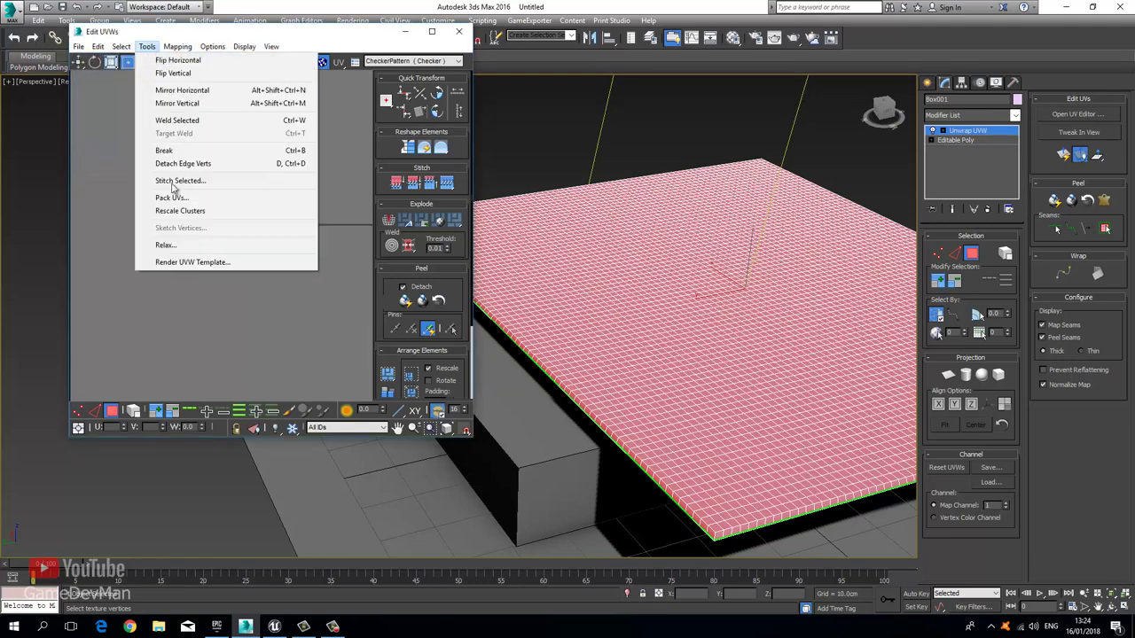
{"action": "left_click", "coordinate": [170, 198]}
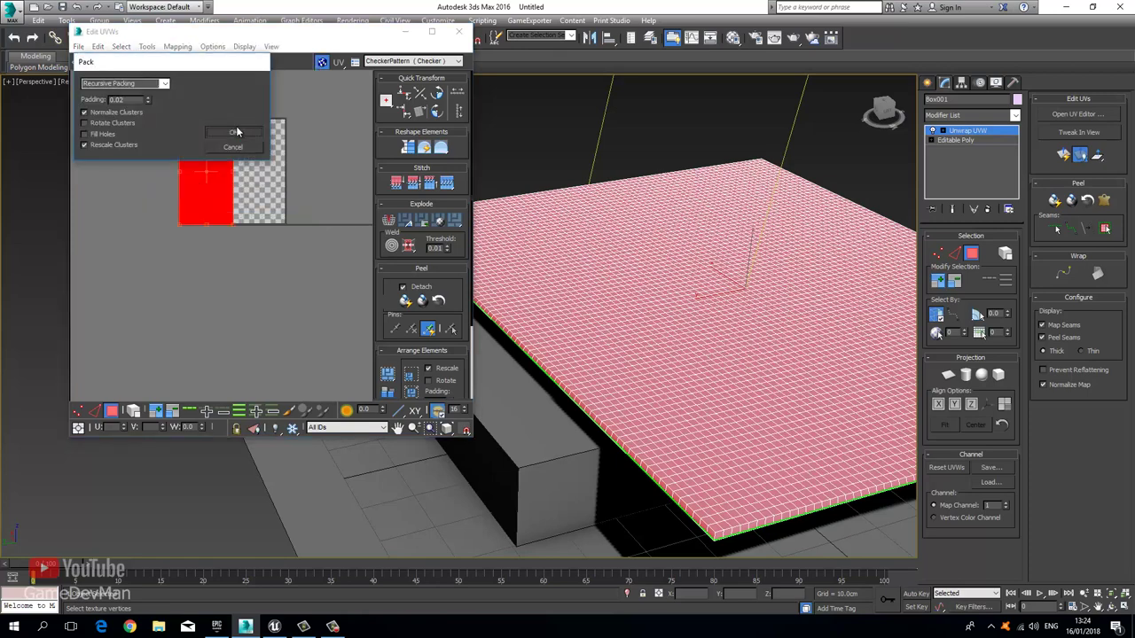
{"action": "left_click", "coordinate": [237, 133]}
{"action": "left_click", "coordinate": [146, 112]}
{"action": "scroll", "coordinate": [177, 124], "scroll_direction": "up", "scroll_amount": 5}
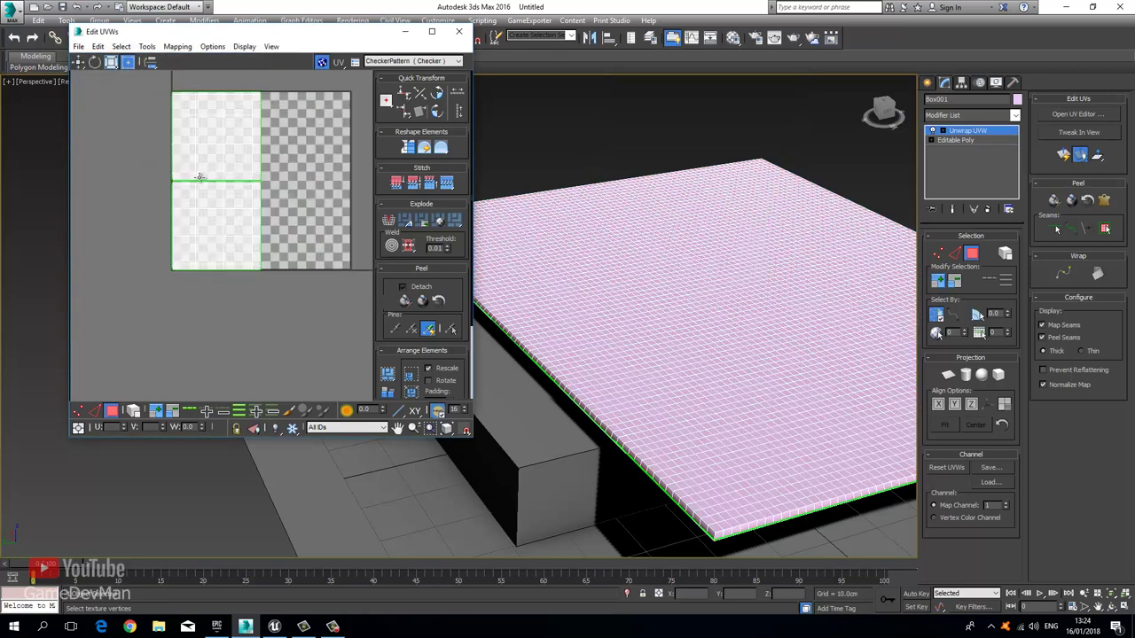
{"action": "left_click_drag", "start_coordinate": [238, 37], "coordinate": [375, 3]}
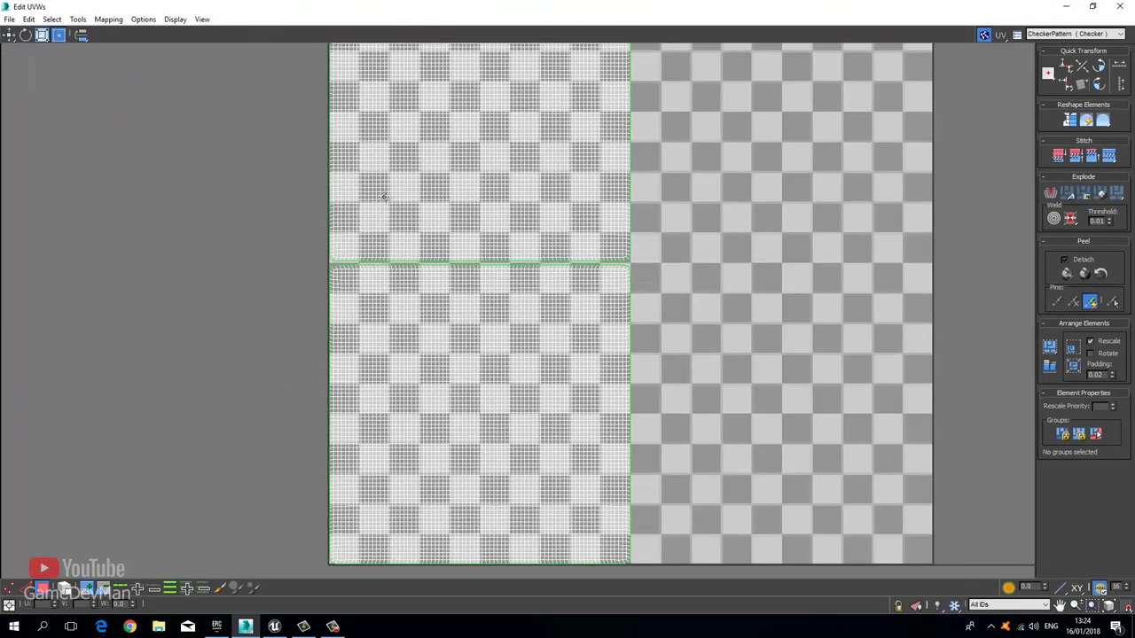
Step: Pan the packed two-square UV layout into view and restore the Edit UVWs editor to a small window
{"action": "scroll", "coordinate": [394, 190], "scroll_direction": "down", "scroll_amount": 3}
{"action": "middle_click_drag", "start_coordinate": [345, 212], "coordinate": [332, 224]}
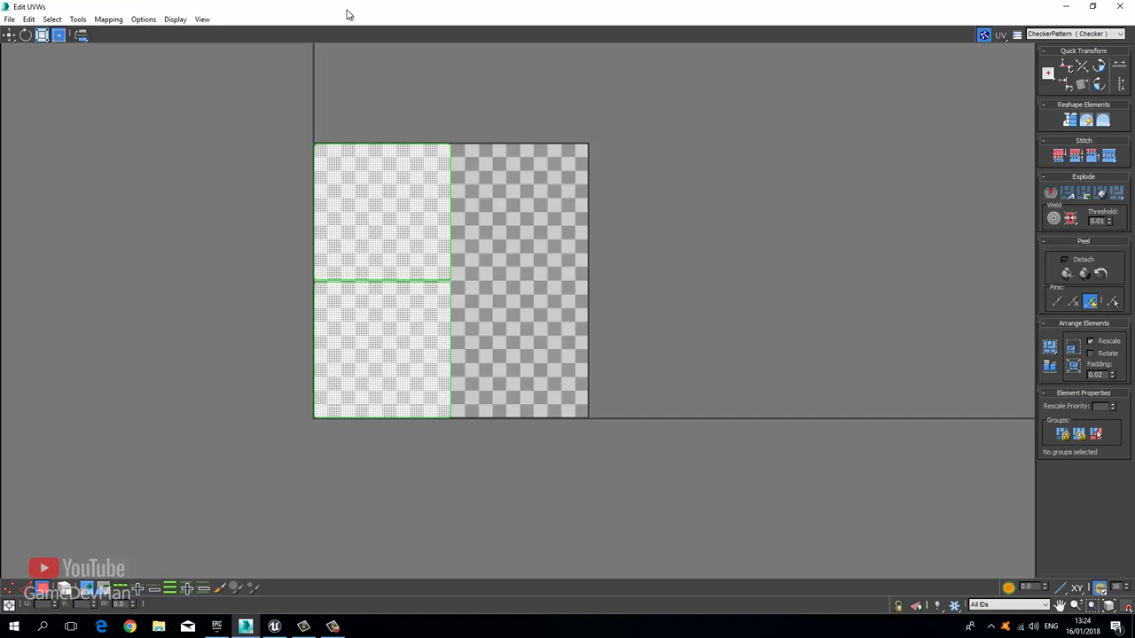
{"action": "left_click_drag", "start_coordinate": [346, 14], "coordinate": [369, 82]}
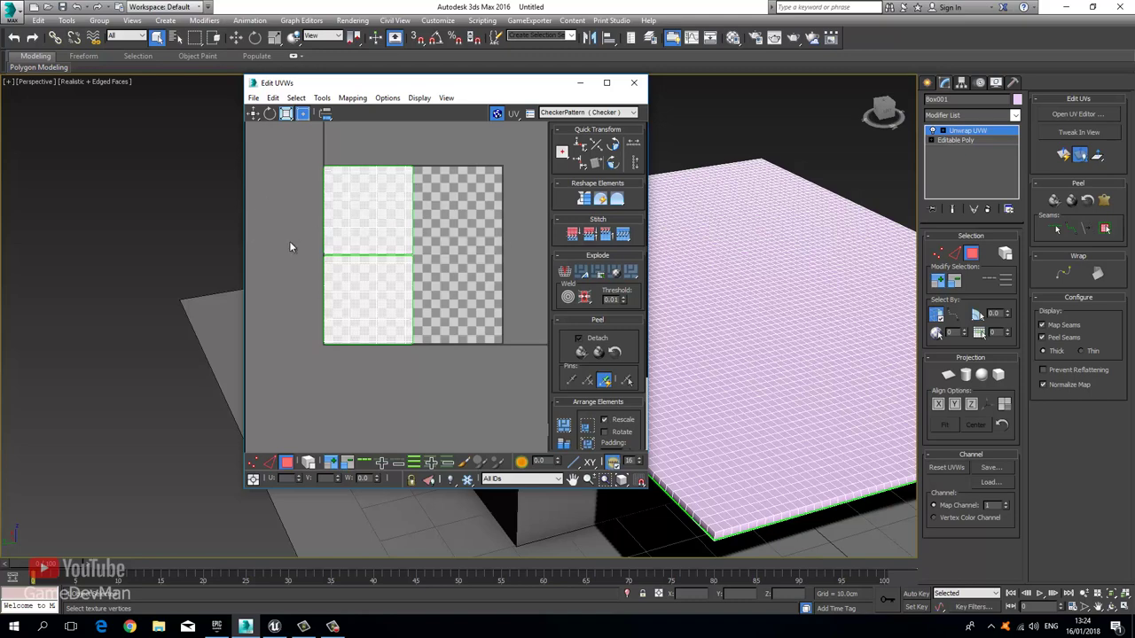
Step: Close Edit UVWs, orbit around the bed scene, and reselect the Box001 quilt plane
{"action": "left_click", "coordinate": [633, 82]}
{"action": "left_click", "coordinate": [810, 126]}
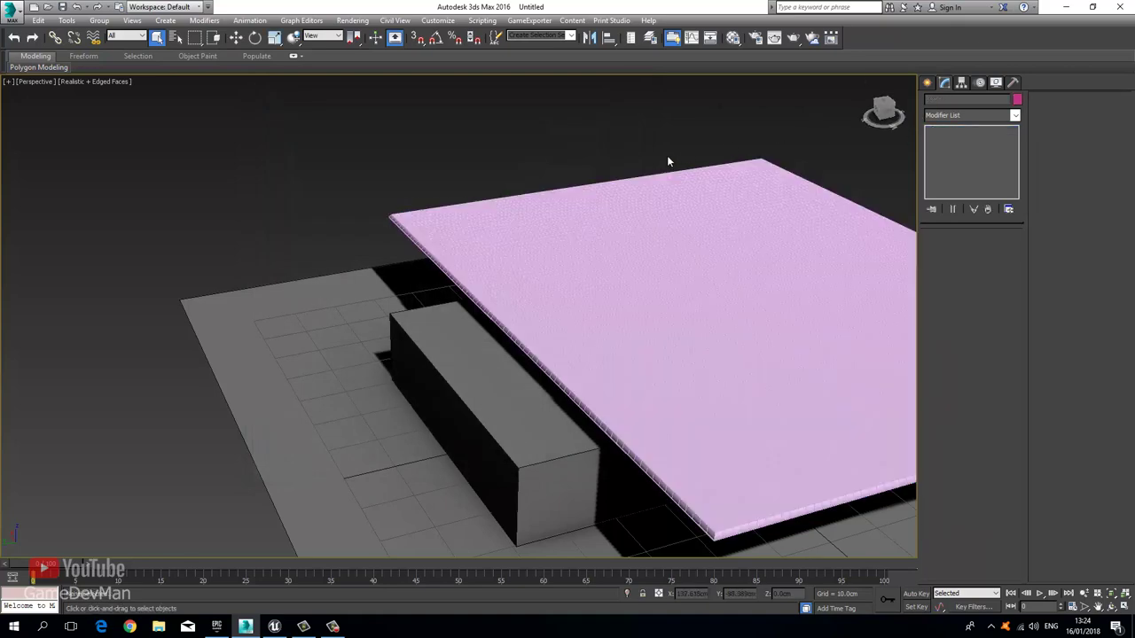
{"action": "middle_click_drag", "start_coordinate": [668, 160], "coordinate": [419, 228], "text": "alt"}
{"action": "left_click", "coordinate": [419, 228]}
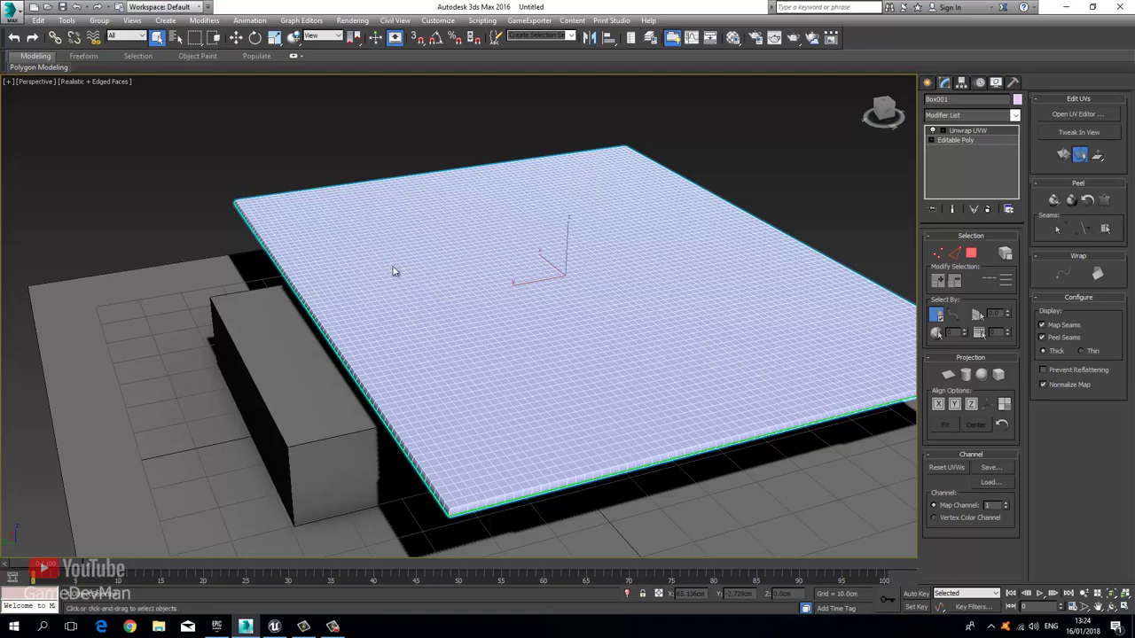
Step: Apply the first sample material from the Material Editor to the quilt plane
{"action": "middle_click_drag", "start_coordinate": [258, 278], "coordinate": [324, 271]}
{"action": "key", "text": "m"}
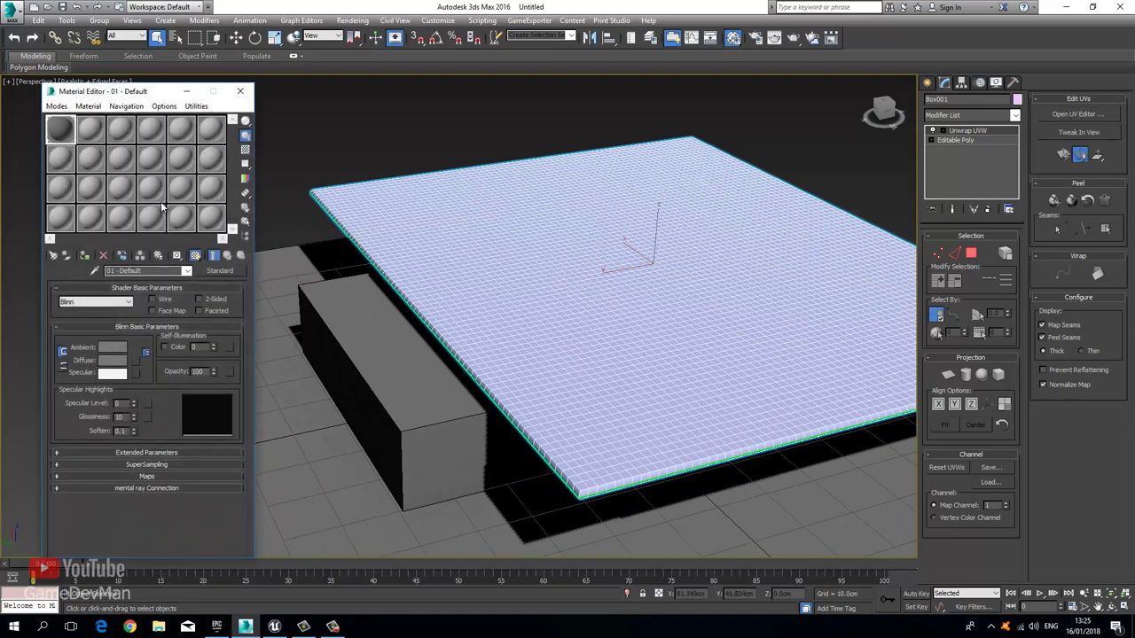
{"action": "left_click_drag", "start_coordinate": [66, 130], "coordinate": [385, 211]}
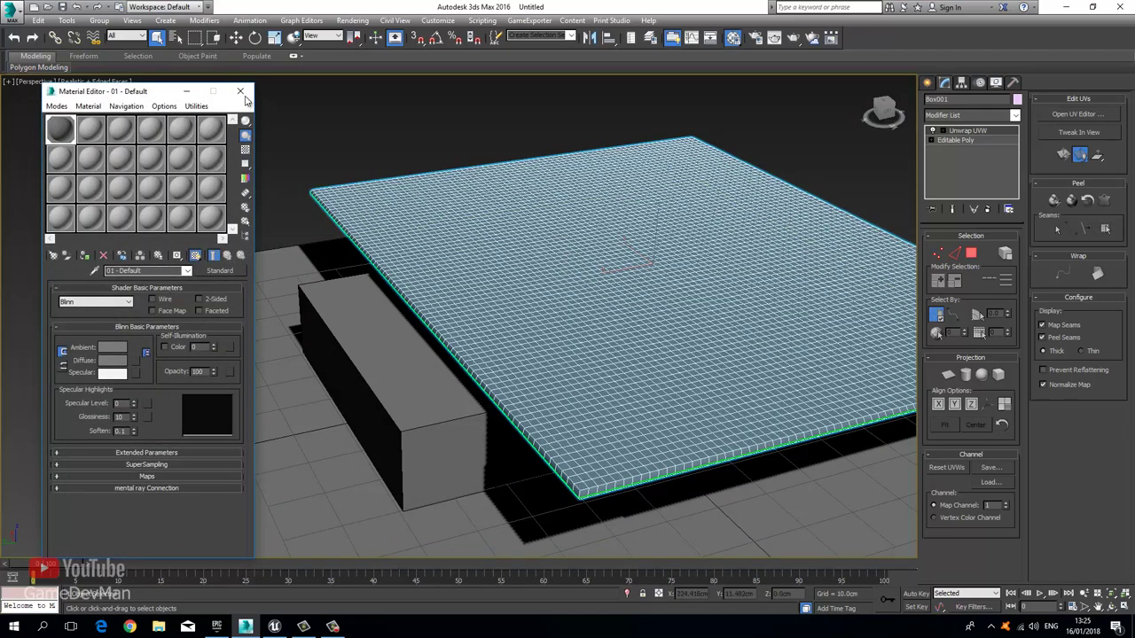
{"action": "left_click", "coordinate": [240, 92]}
{"action": "left_click", "coordinate": [1016, 100]}
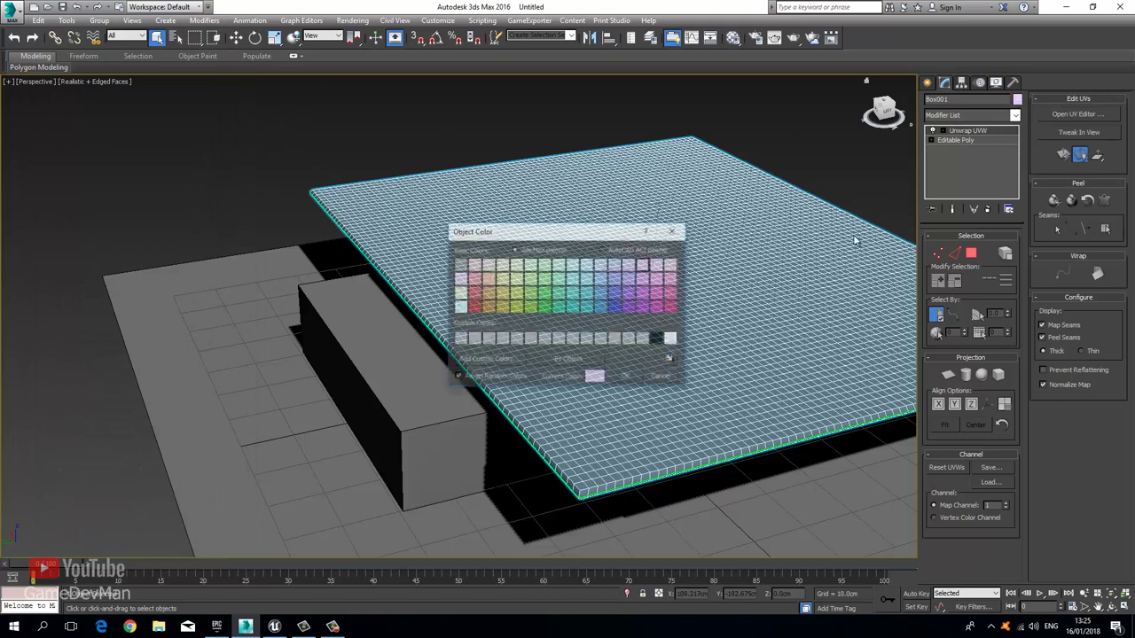
{"action": "left_click", "coordinate": [628, 376]}
Step: Convert the quilt plane to an Editable Poly, baking in its unwrap
{"action": "right_click", "coordinate": [516, 238]}
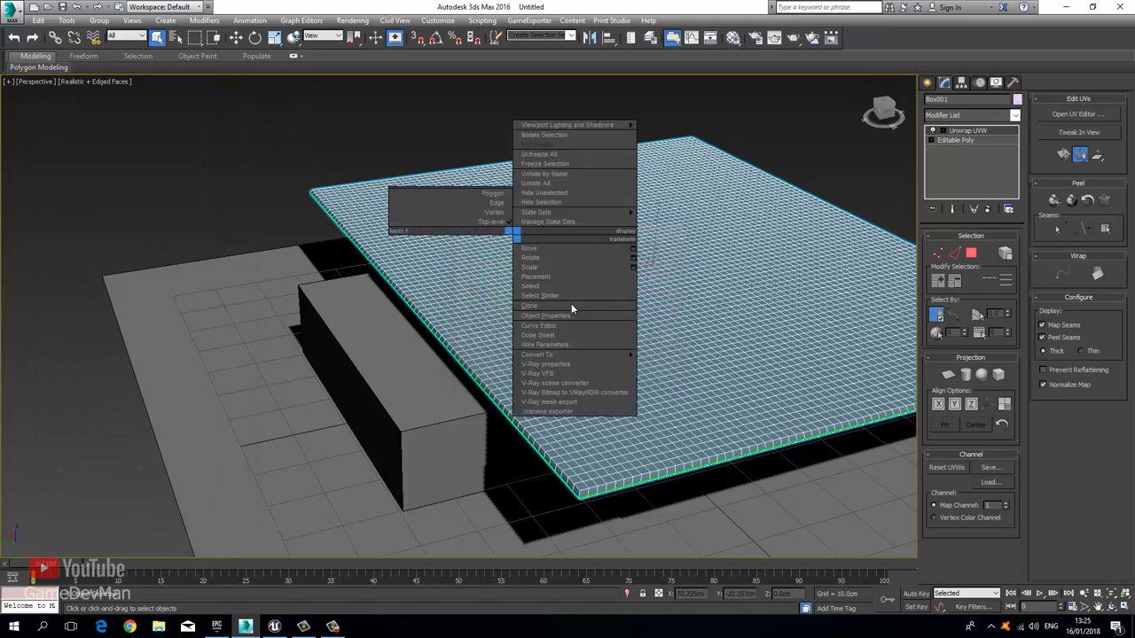
{"action": "left_click", "coordinate": [664, 365]}
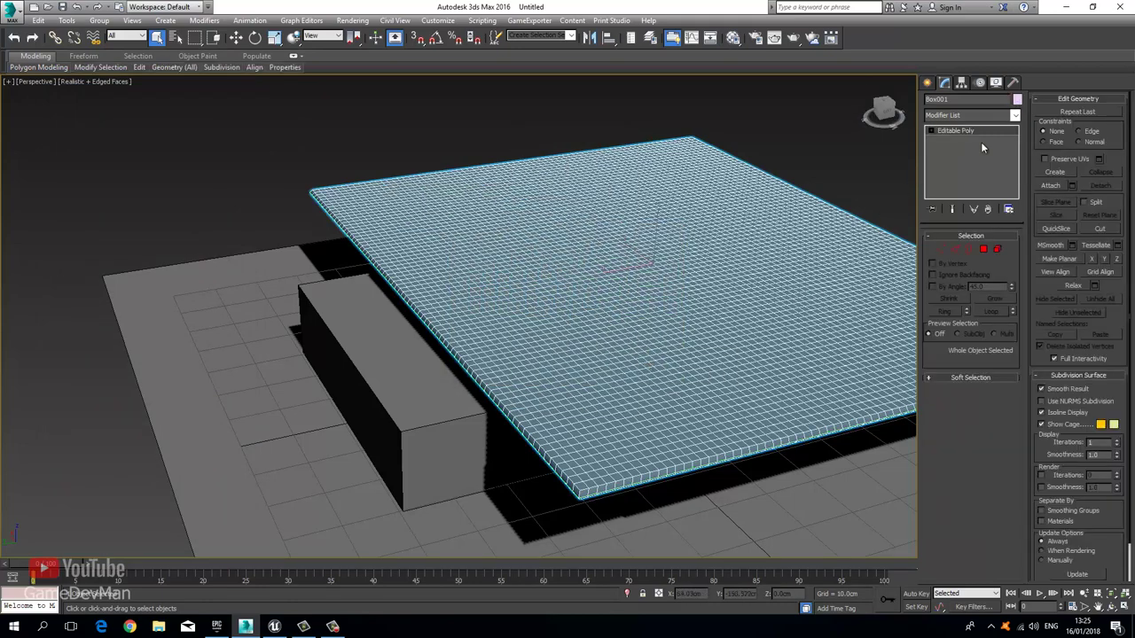
{"action": "left_click", "coordinate": [520, 126]}
{"action": "left_click", "coordinate": [541, 301]}
Step: Set Box001's object colour to black and view the scene from the top
{"action": "left_click", "coordinate": [1016, 100]}
{"action": "left_click", "coordinate": [661, 340]}
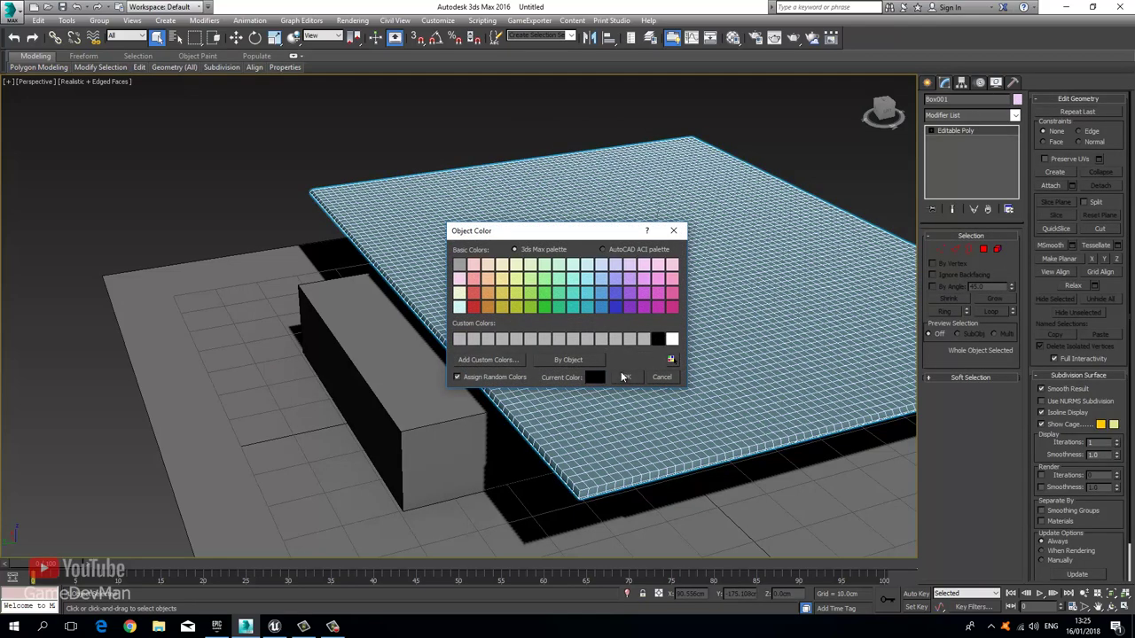
{"action": "left_click", "coordinate": [626, 377]}
{"action": "left_click", "coordinate": [288, 185]}
{"action": "left_click", "coordinate": [313, 191]}
{"action": "middle_click_drag", "start_coordinate": [313, 192], "coordinate": [314, 234], "text": "alt"}
{"action": "key", "text": "ctrl+r"}
{"action": "left_click_drag", "start_coordinate": [314, 233], "coordinate": [448, 280]}
{"action": "key", "text": "t"}
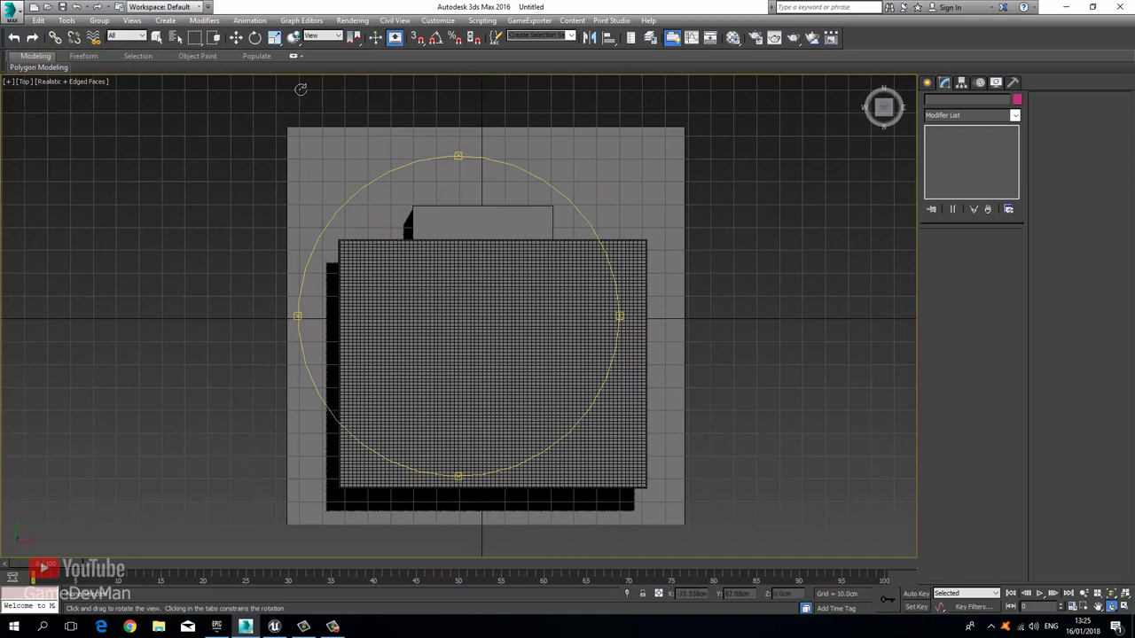
Step: Zero the X and Y positions of the quilt plane and Bed_Base
{"action": "key", "text": "w"}
{"action": "left_click", "coordinate": [461, 304]}
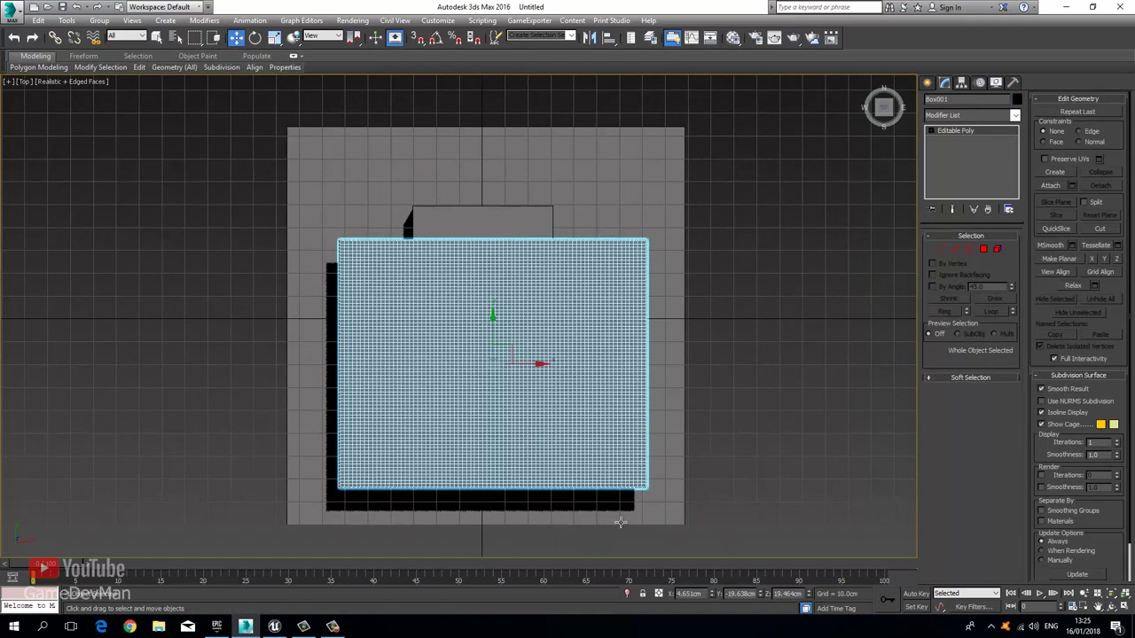
{"action": "right_click", "coordinate": [712, 593]}
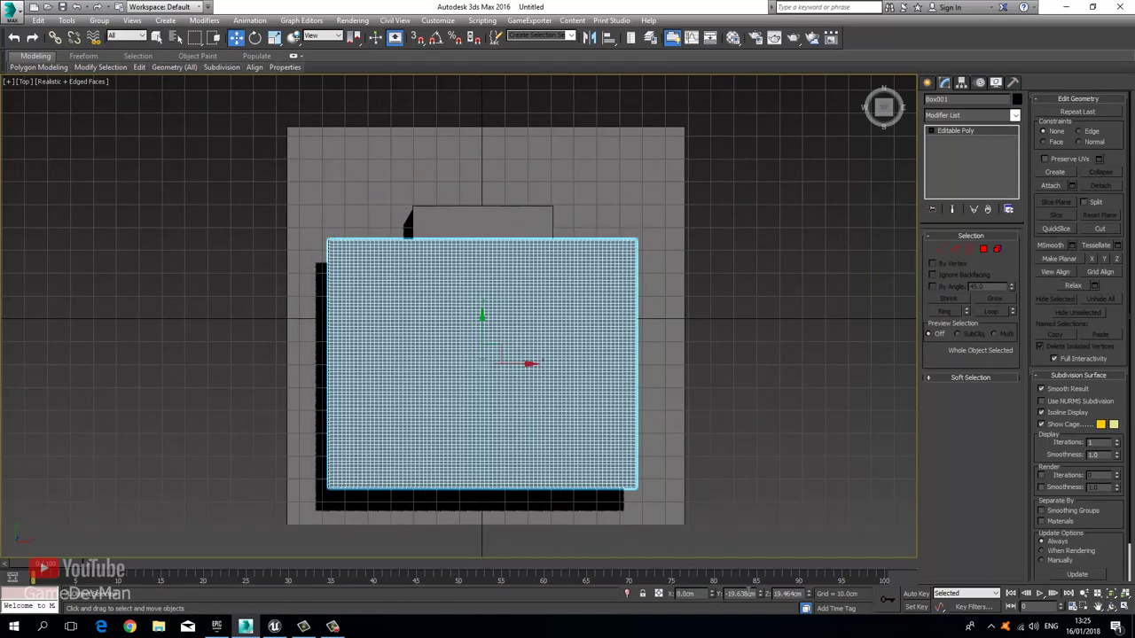
{"action": "right_click", "coordinate": [758, 598]}
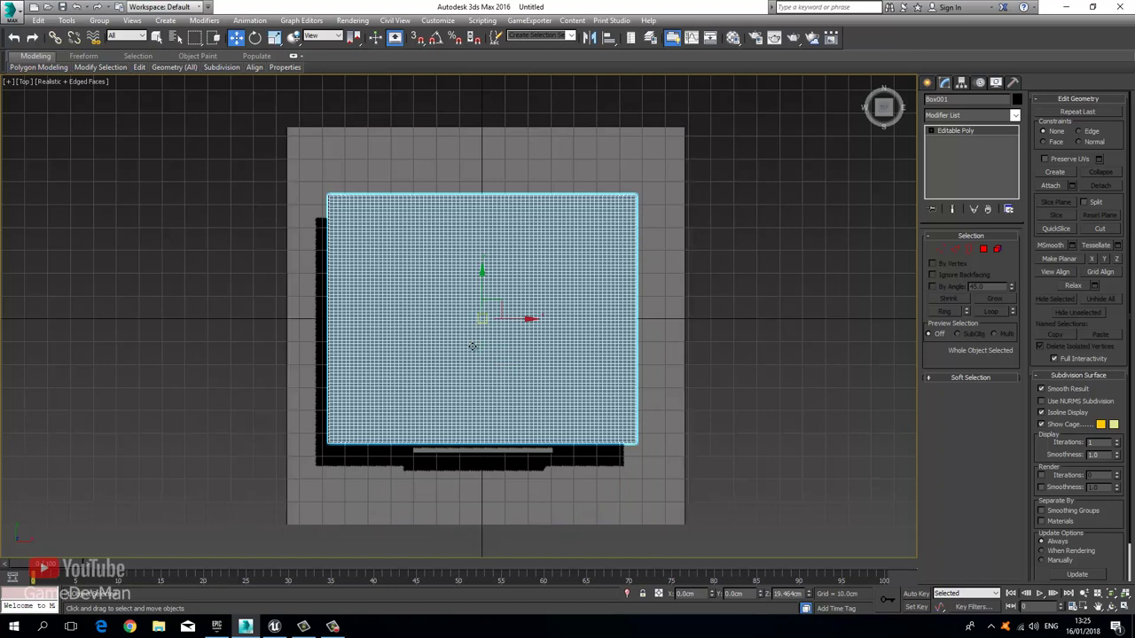
{"action": "left_click", "coordinate": [477, 451]}
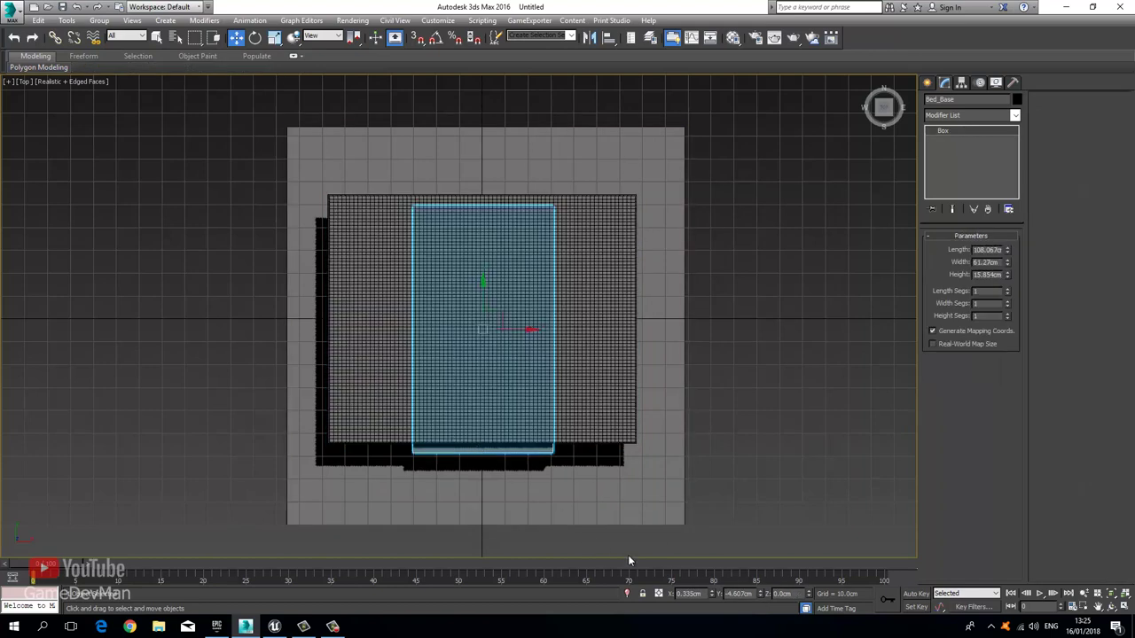
{"action": "right_click", "coordinate": [712, 594]}
{"action": "right_click", "coordinate": [761, 598]}
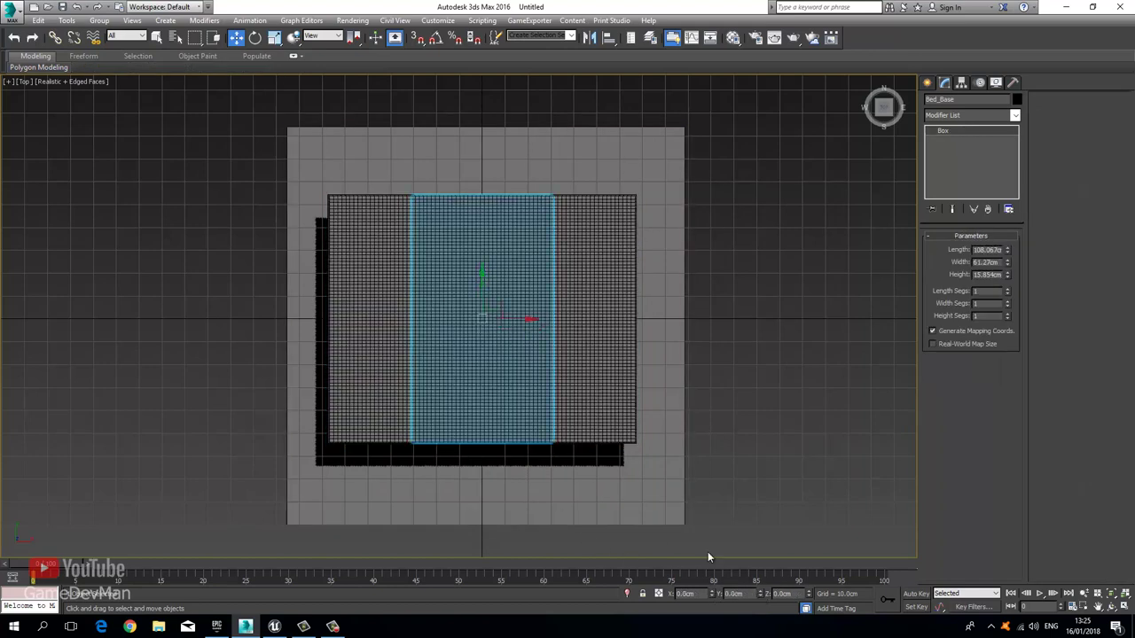
Step: Move the quilt plane down to Y -21.697cm and zero the Floor's X and Y positions
{"action": "left_click", "coordinate": [354, 263]}
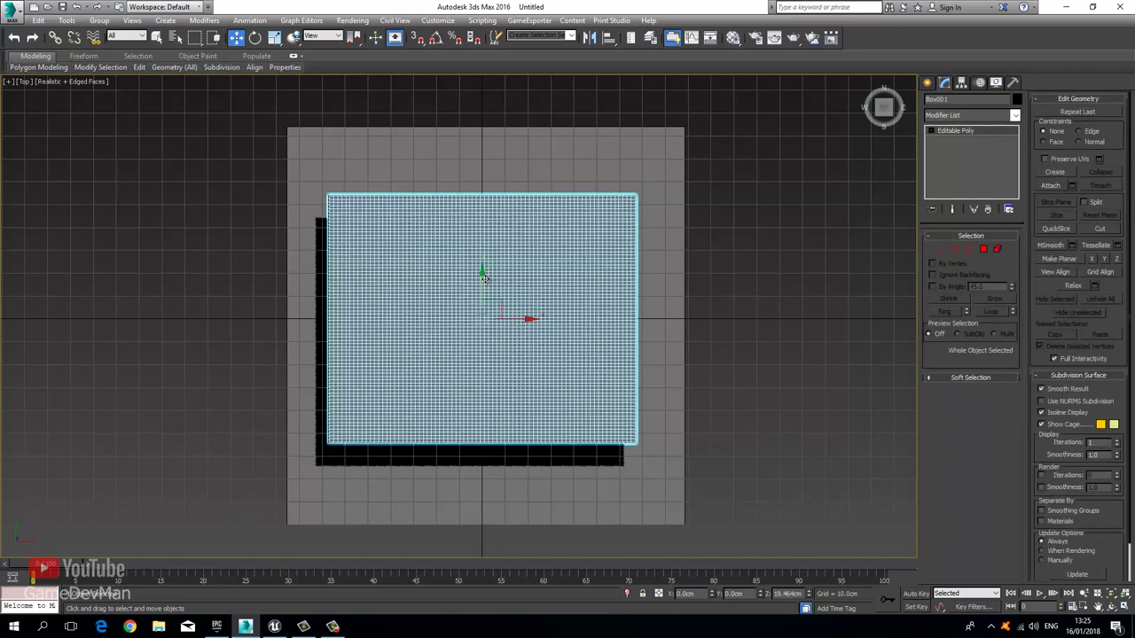
{"action": "left_click_drag", "start_coordinate": [483, 278], "coordinate": [483, 328]}
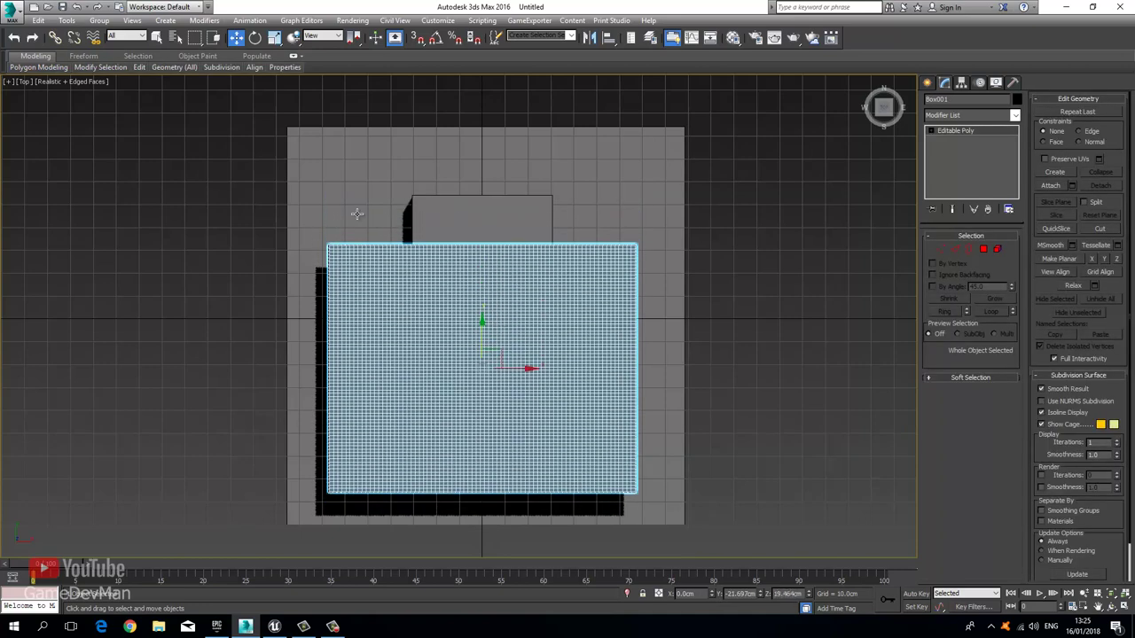
{"action": "left_click", "coordinate": [357, 214]}
{"action": "right_click", "coordinate": [715, 598]}
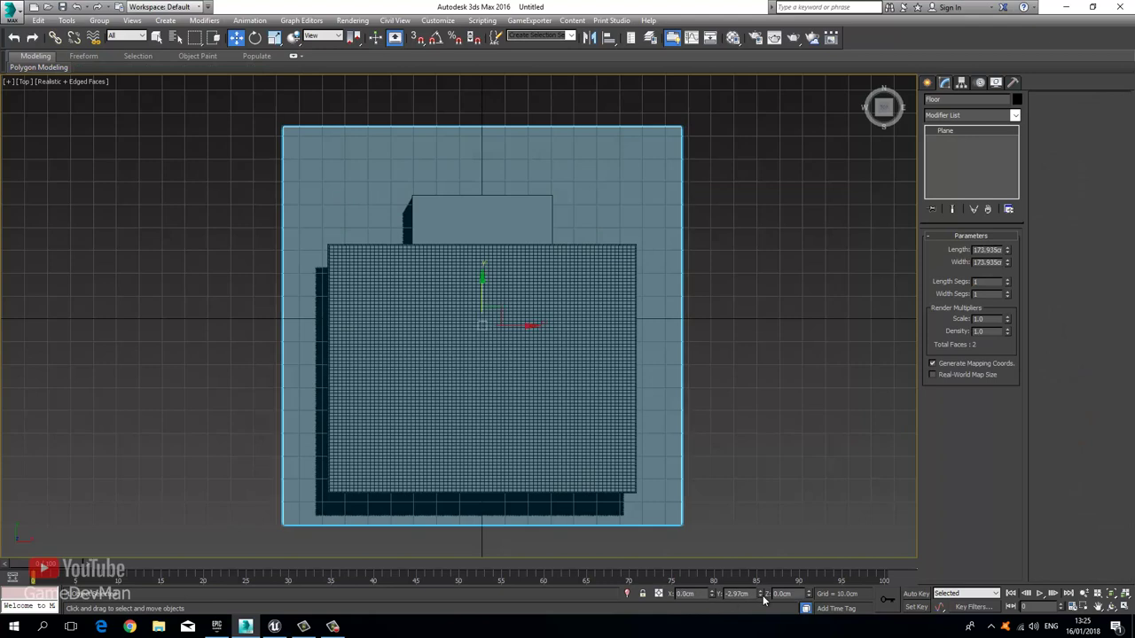
{"action": "right_click", "coordinate": [760, 599]}
{"action": "left_click", "coordinate": [747, 448]}
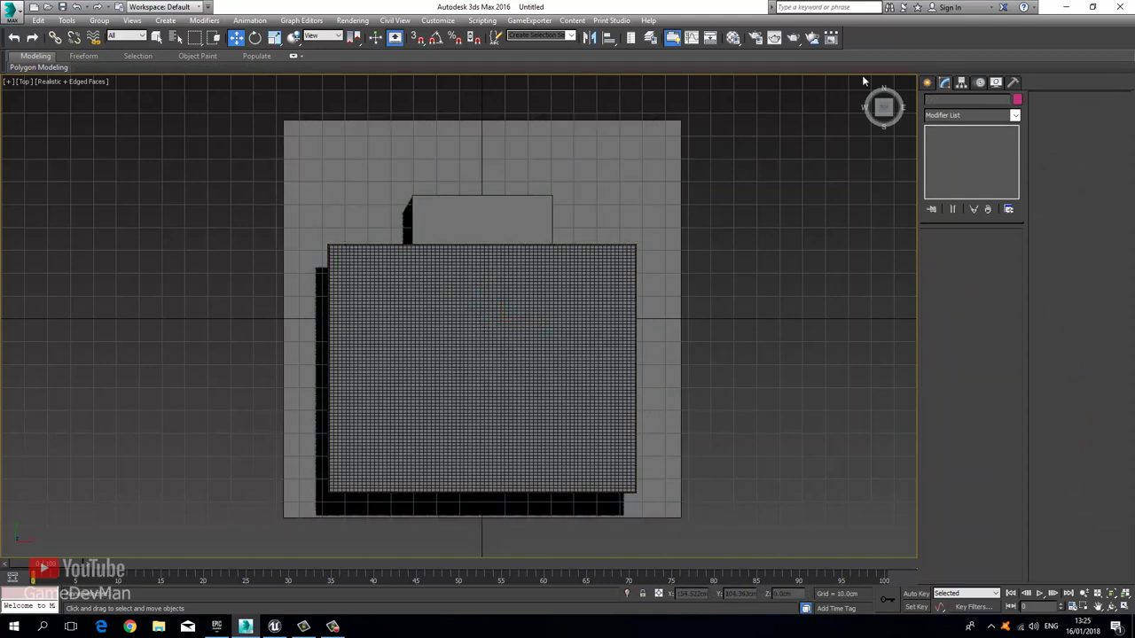
{"action": "left_click", "coordinate": [928, 83]}
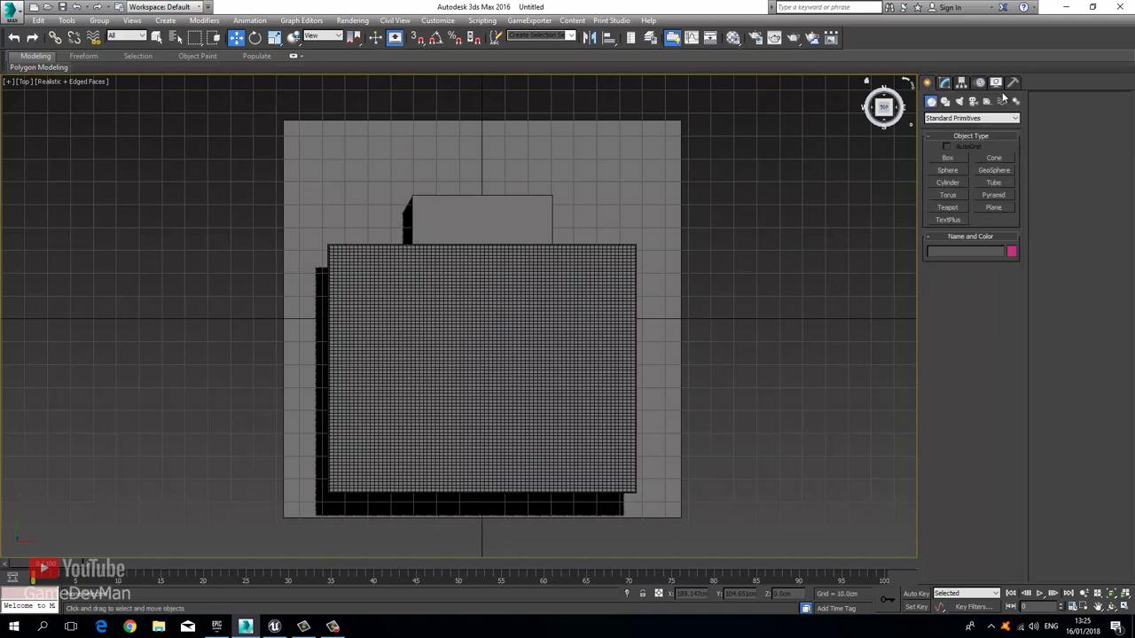
Step: Create a Dummy001 helper at the quilt plane's top-left corner
{"action": "left_click", "coordinate": [1001, 101]}
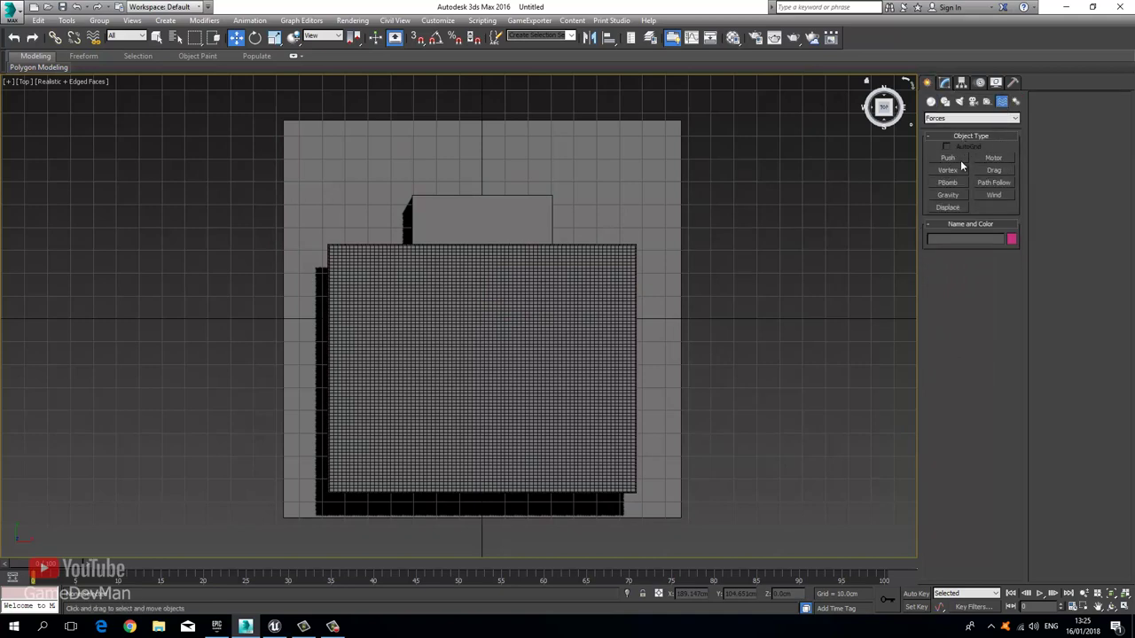
{"action": "left_click", "coordinate": [987, 101]}
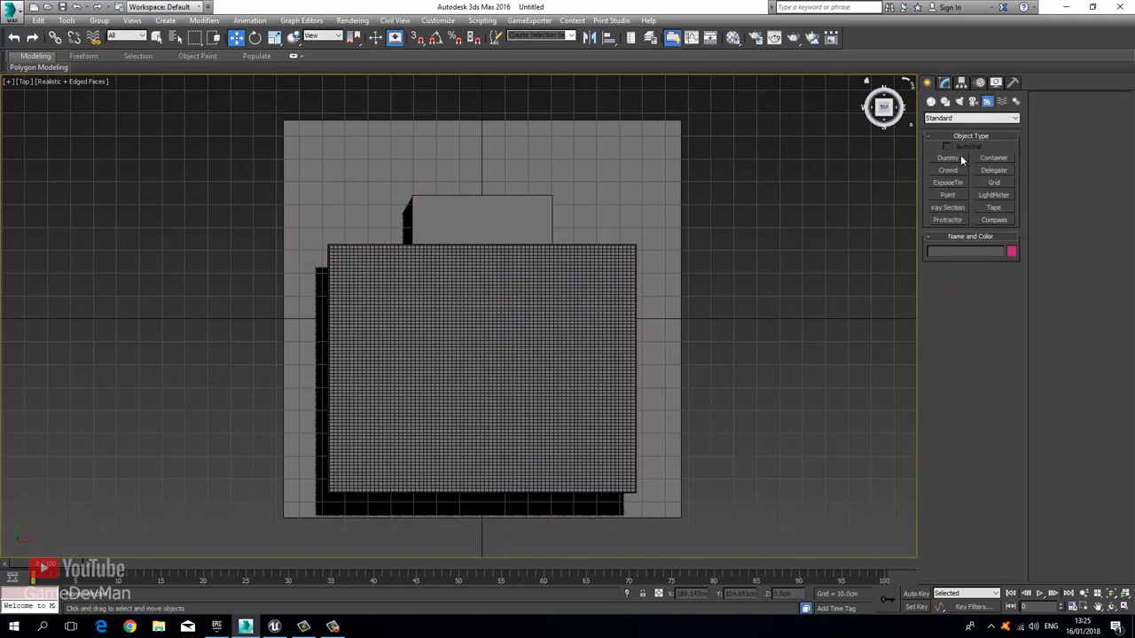
{"action": "left_click", "coordinate": [948, 158]}
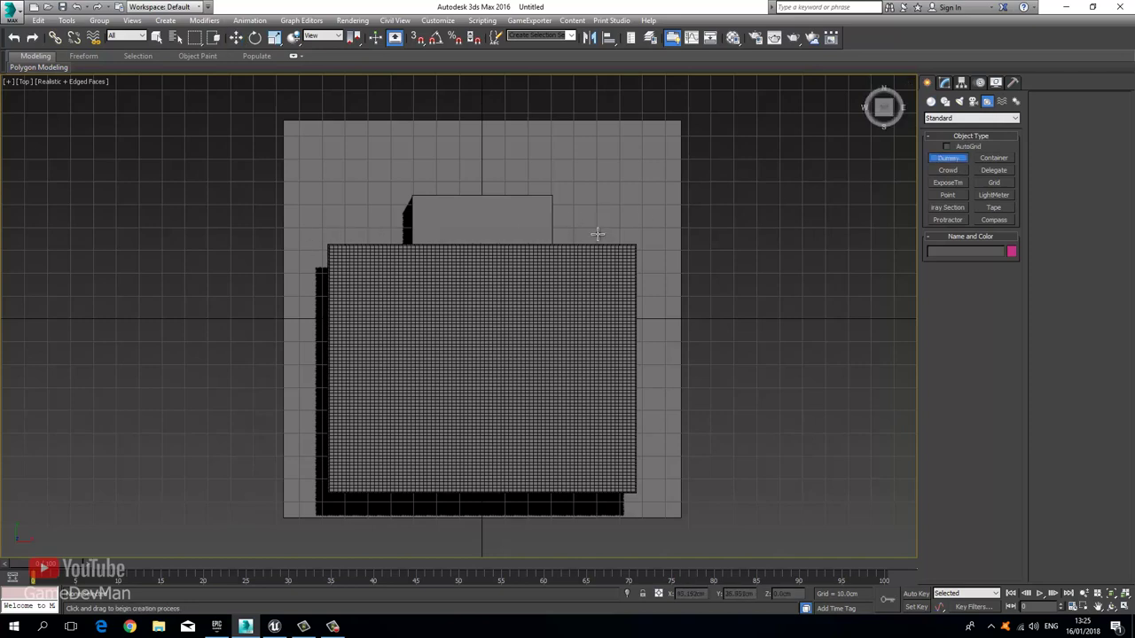
{"action": "scroll", "coordinate": [569, 245], "scroll_direction": "up", "scroll_amount": 3}
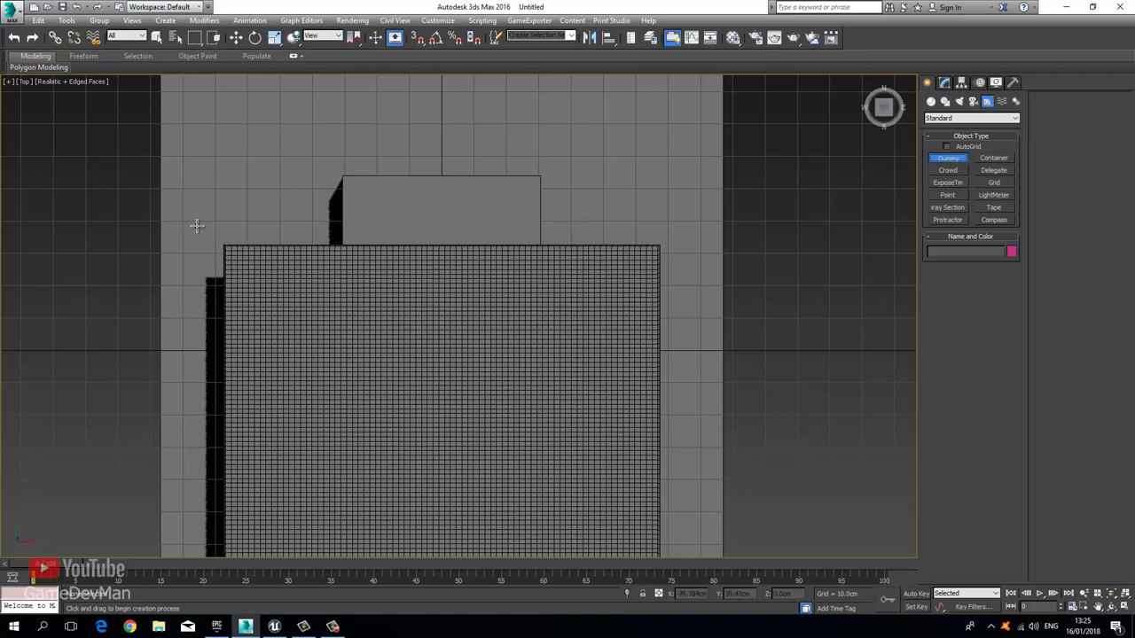
{"action": "scroll", "coordinate": [222, 223], "scroll_direction": "up", "scroll_amount": 3}
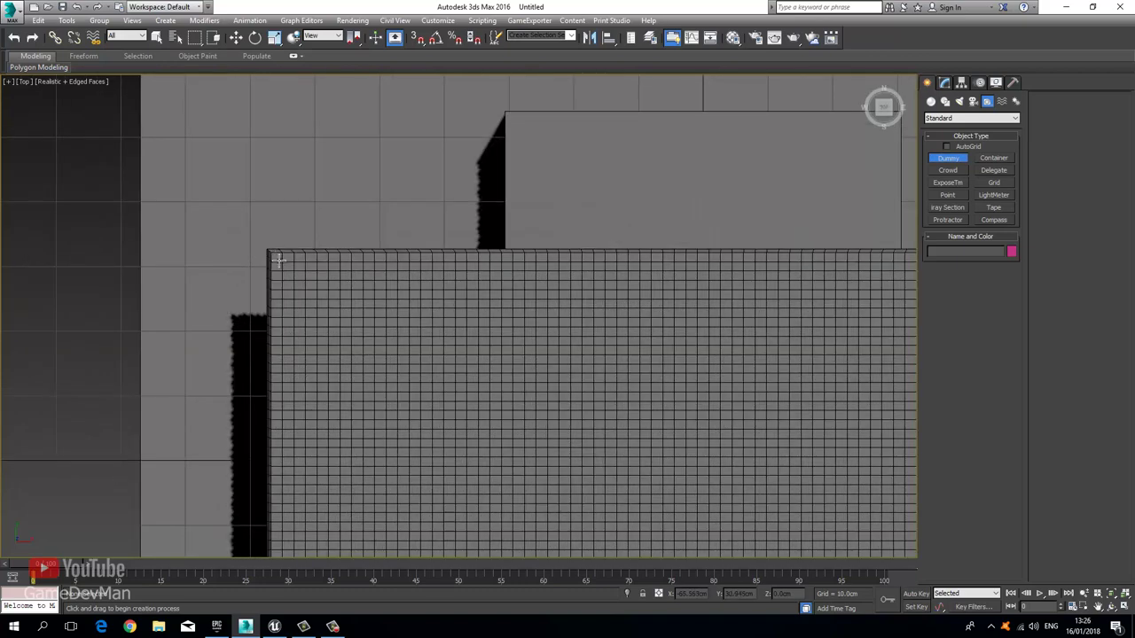
{"action": "left_click_drag", "start_coordinate": [277, 258], "coordinate": [277, 230]}
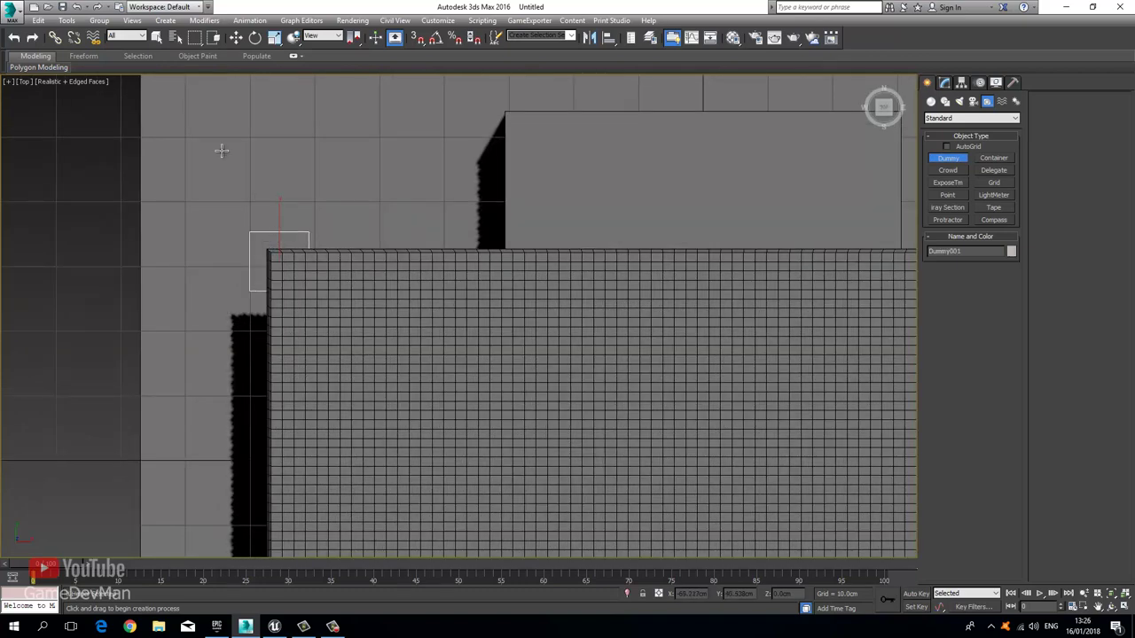
{"action": "left_click", "coordinate": [236, 39]}
{"action": "scroll", "coordinate": [293, 243], "scroll_direction": "up", "scroll_amount": 2}
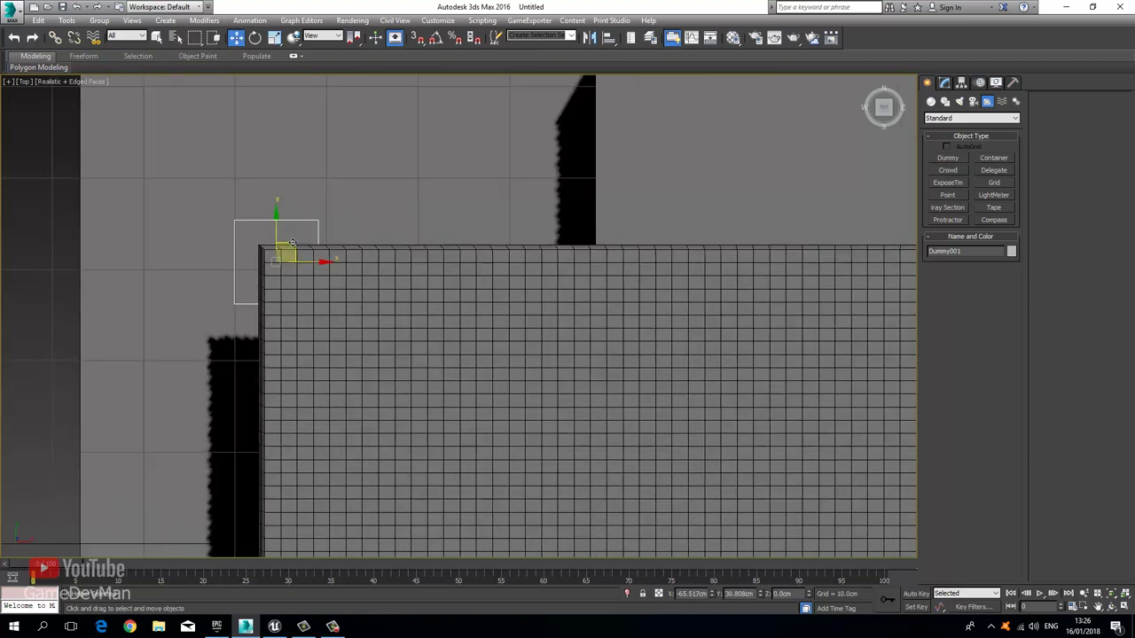
{"action": "left_click_drag", "start_coordinate": [293, 242], "coordinate": [299, 246]}
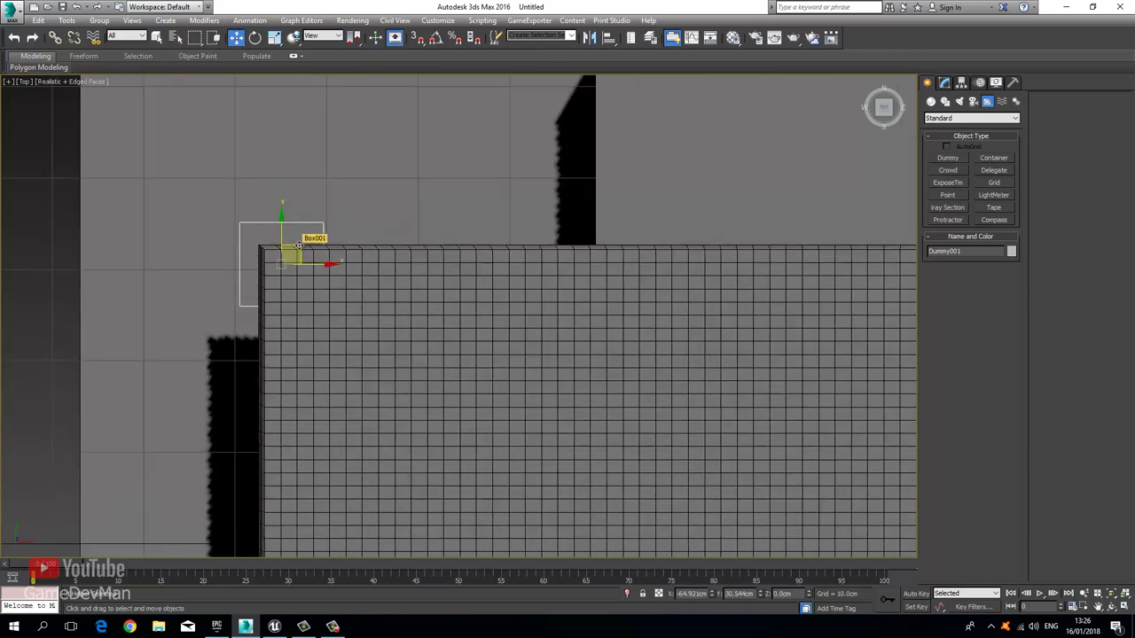
Step: Raise the dummy to the plane's height in Front view, then turn on Auto Key
{"action": "key", "text": "f"}
{"action": "scroll", "coordinate": [462, 310], "scroll_direction": "down", "scroll_amount": 2}
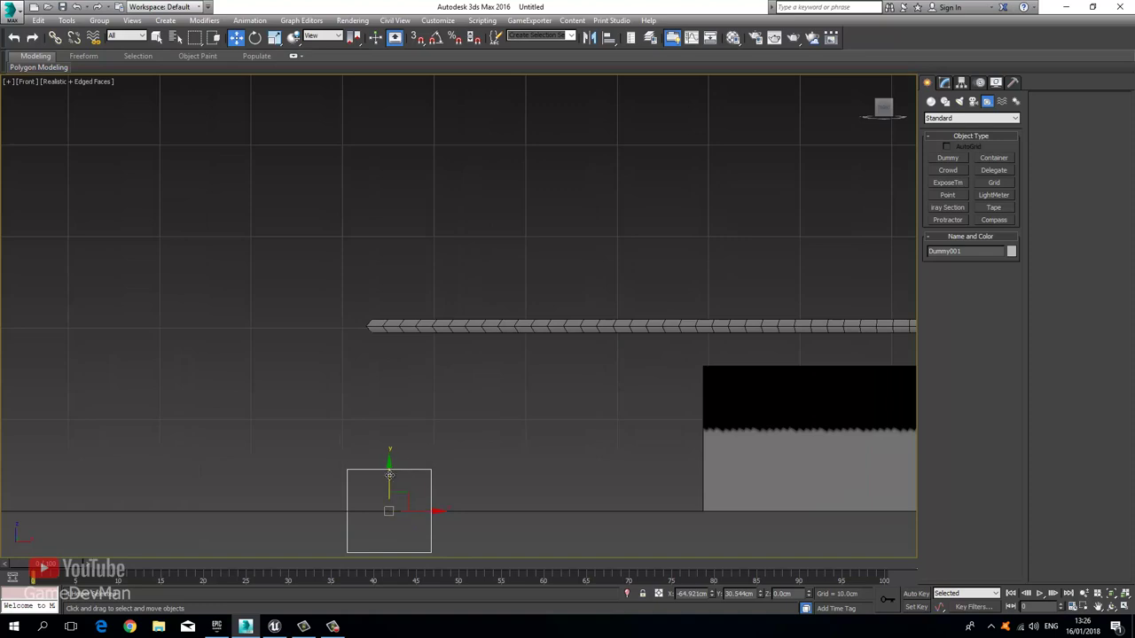
{"action": "left_click_drag", "start_coordinate": [389, 475], "coordinate": [403, 292]}
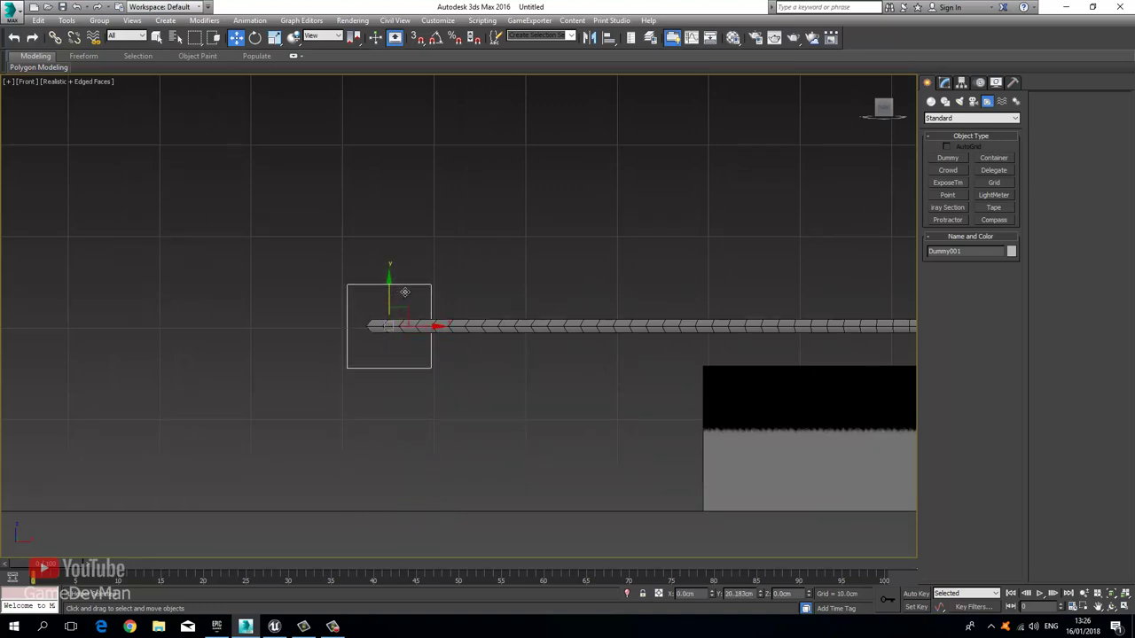
{"action": "key", "text": "t"}
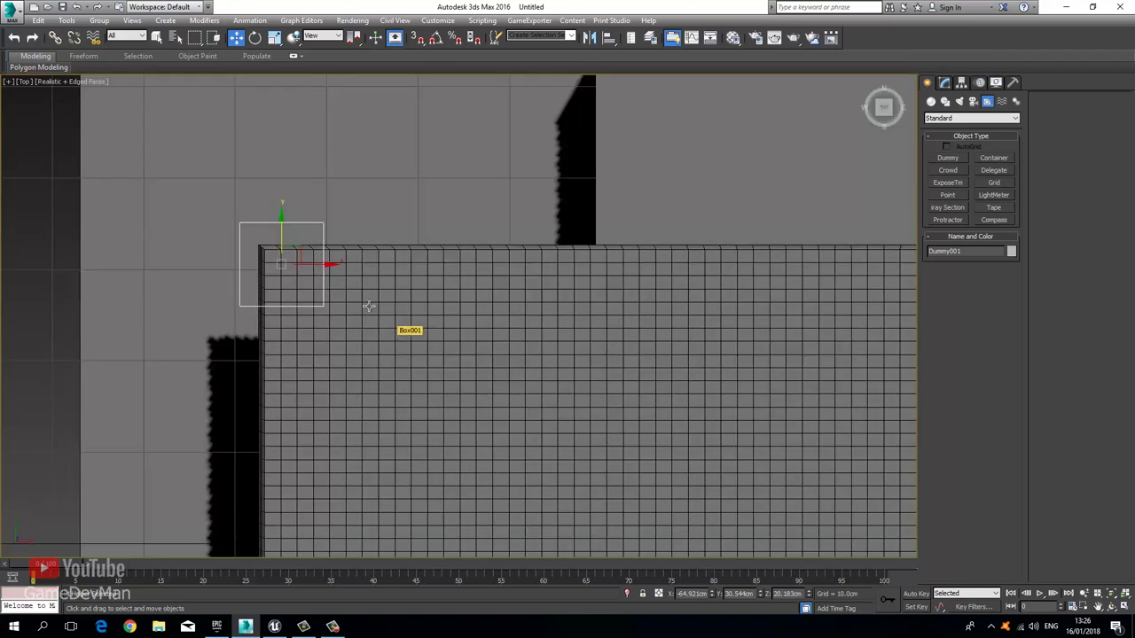
{"action": "middle_click_drag", "start_coordinate": [353, 302], "coordinate": [374, 278]}
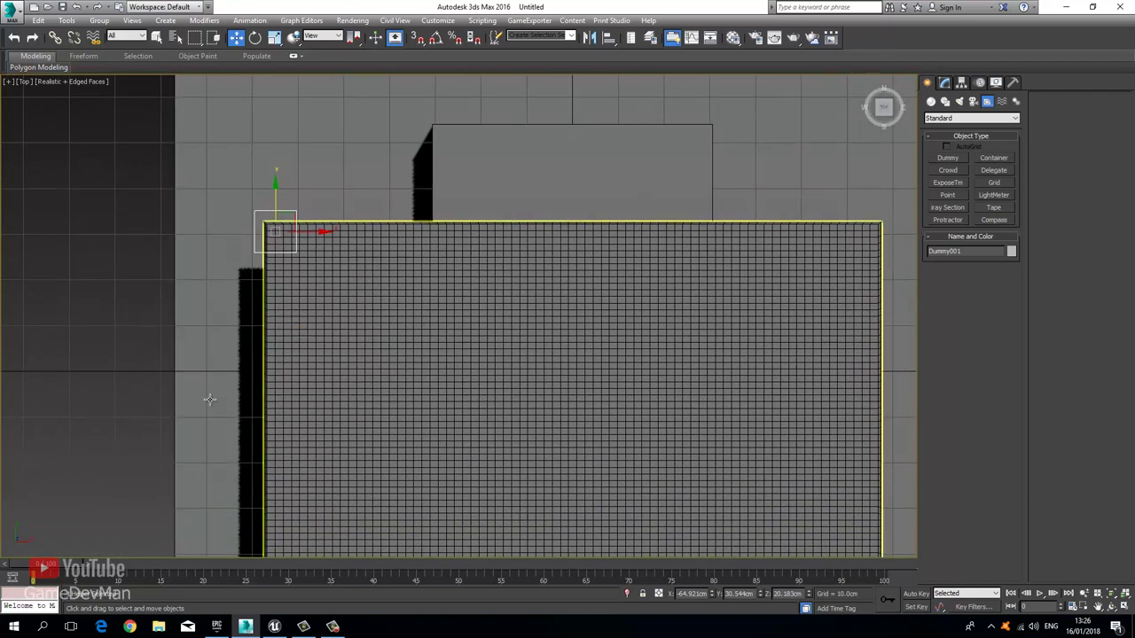
{"action": "key", "text": "n"}
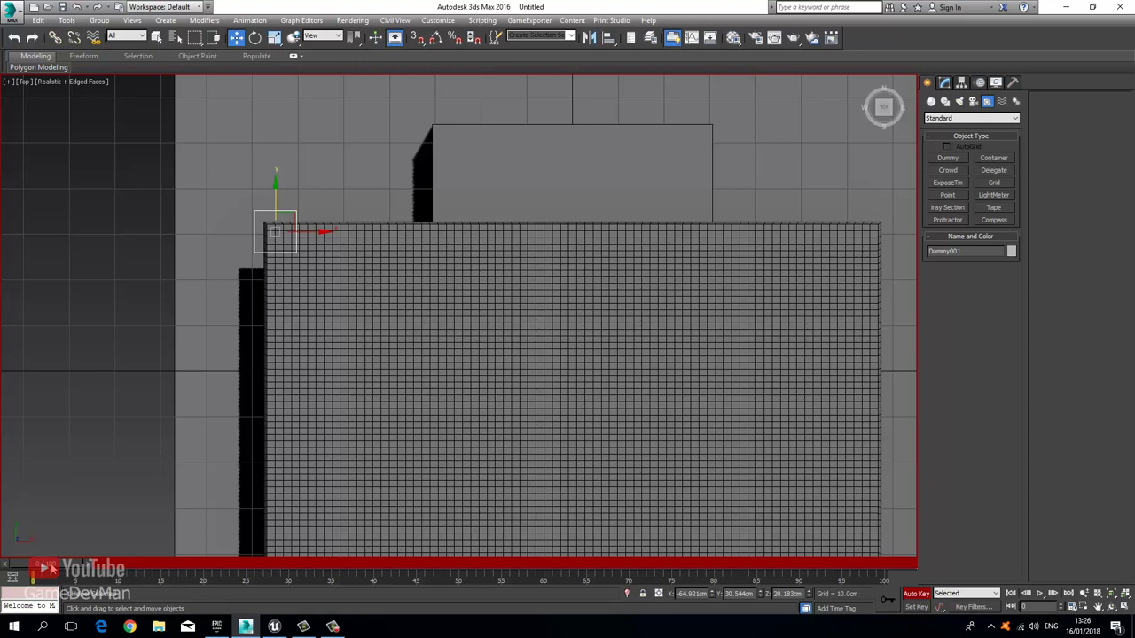
Step: At frame 30, move Dummy001 near the quilt plane's centre
{"action": "left_click_drag", "start_coordinate": [51, 568], "coordinate": [289, 572]}
{"action": "key", "text": "w"}
{"action": "scroll", "coordinate": [268, 328], "scroll_direction": "down", "scroll_amount": 2}
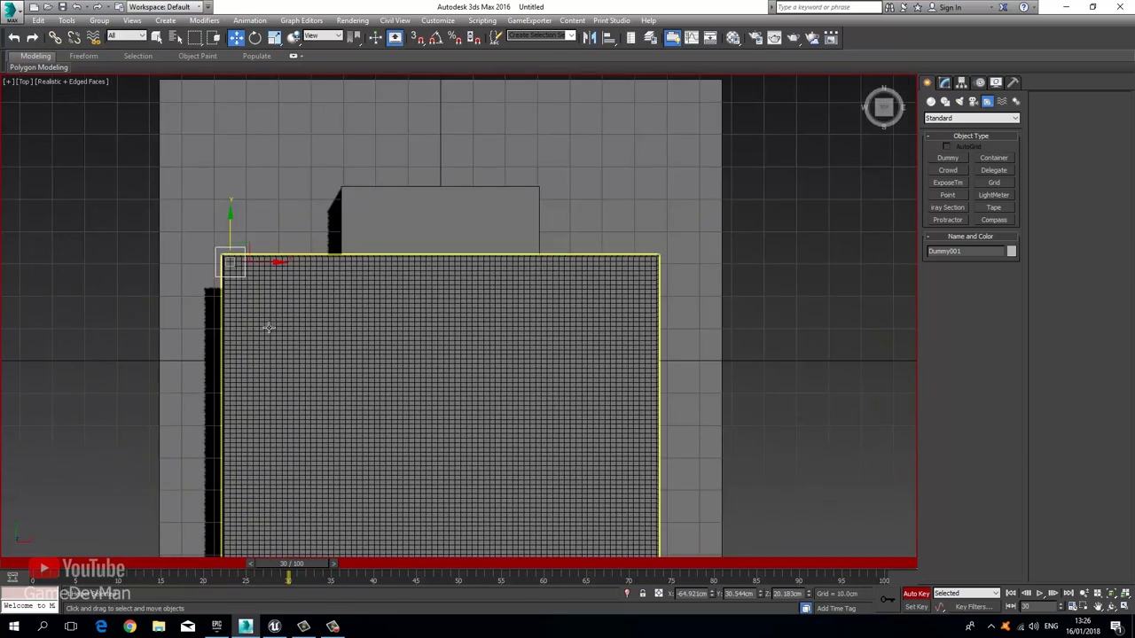
{"action": "left_click_drag", "start_coordinate": [250, 245], "coordinate": [547, 299]}
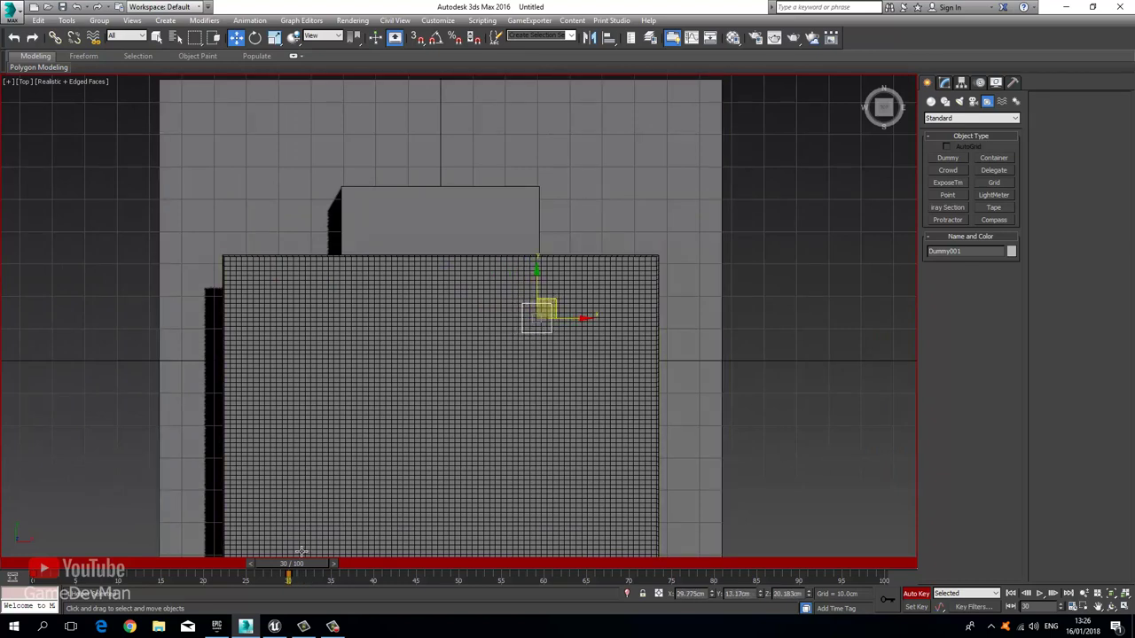
Step: At frame 15, reposition the dummy down-left, then return to frame 0
{"action": "left_click_drag", "start_coordinate": [286, 567], "coordinate": [165, 569]}
{"action": "key", "text": "w"}
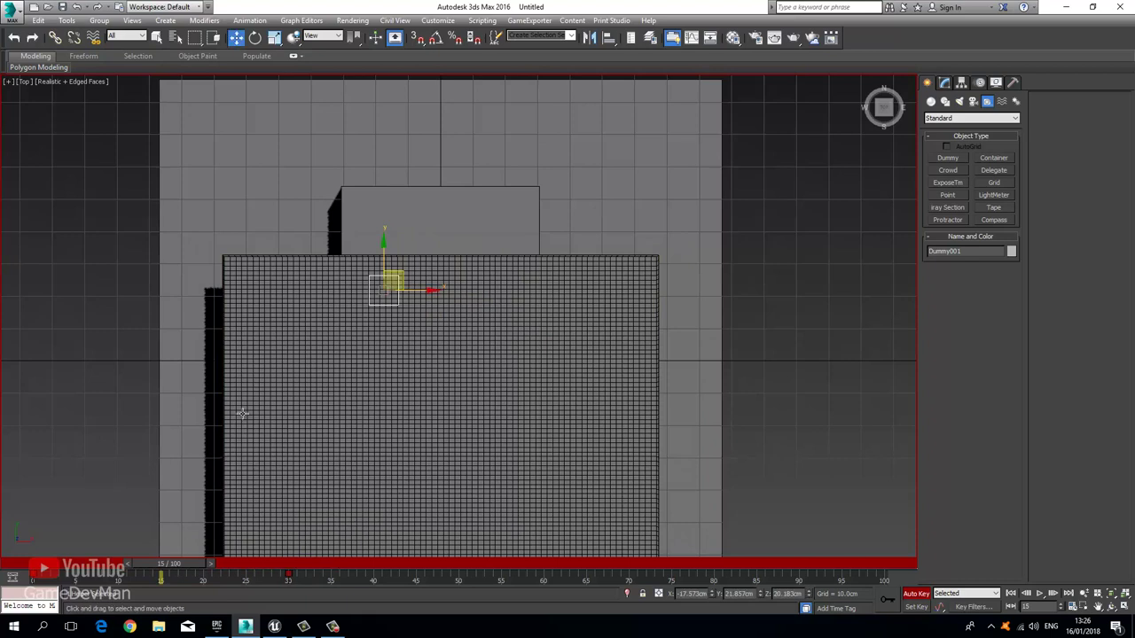
{"action": "left_click", "coordinate": [383, 221]}
{"action": "left_click_drag", "start_coordinate": [401, 272], "coordinate": [376, 354]}
{"action": "left_click_drag", "start_coordinate": [168, 564], "coordinate": [290, 545]}
{"action": "key", "text": "w"}
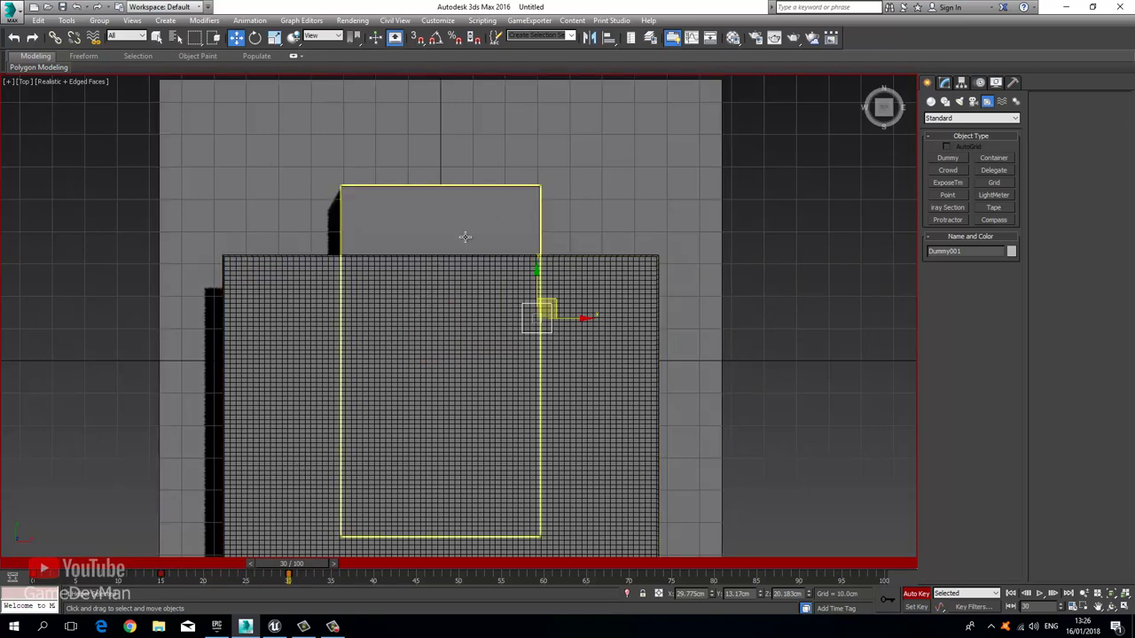
{"action": "middle_click_drag", "start_coordinate": [463, 236], "coordinate": [446, 250]}
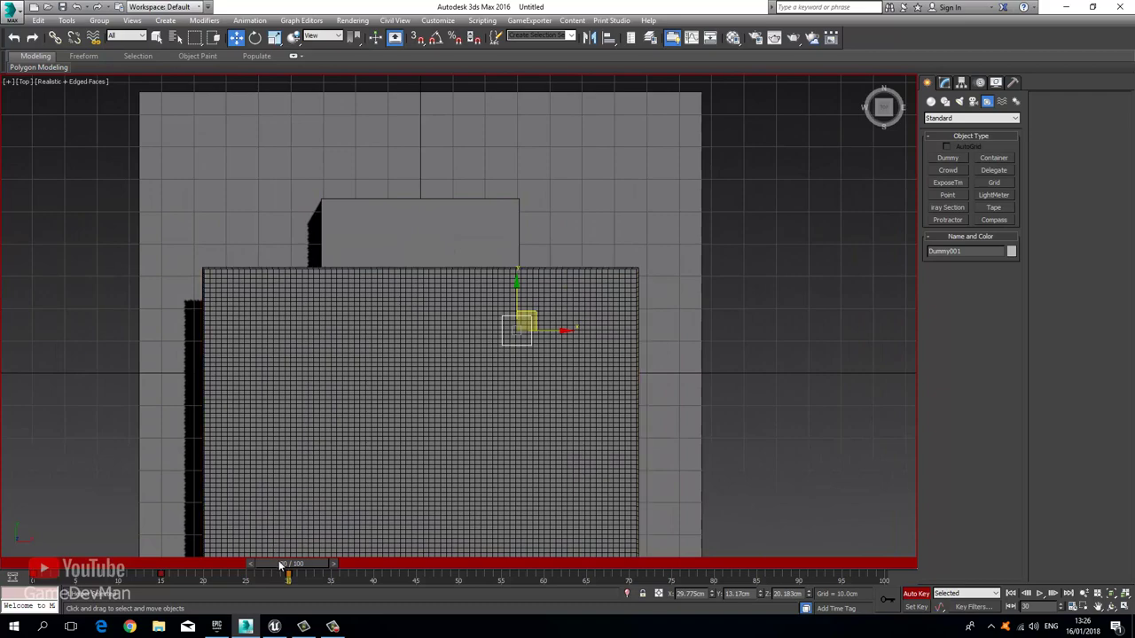
{"action": "key", "text": "Home"}
Step: Switch to Perspective view and orbit until the quilt slab and dummy corner are visible
{"action": "scroll", "coordinate": [473, 319], "scroll_direction": "up", "scroll_amount": 2}
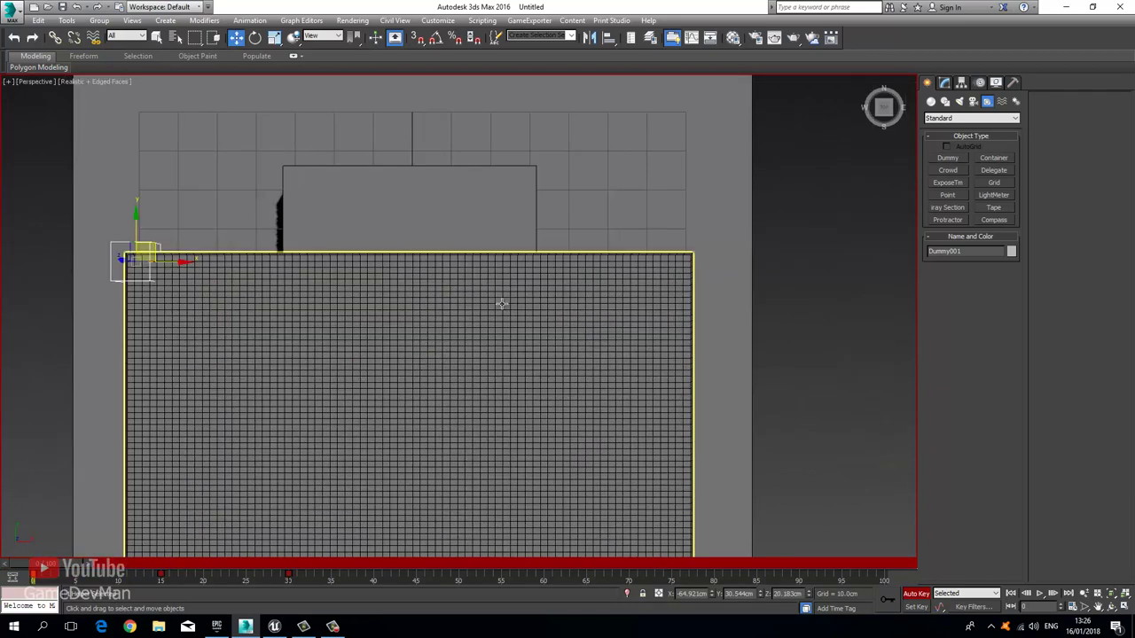
{"action": "key", "text": "p"}
{"action": "key", "text": "ctrl+r"}
{"action": "left_click_drag", "start_coordinate": [364, 297], "coordinate": [343, 339]}
{"action": "scroll", "coordinate": [343, 340], "scroll_direction": "down", "scroll_amount": 4}
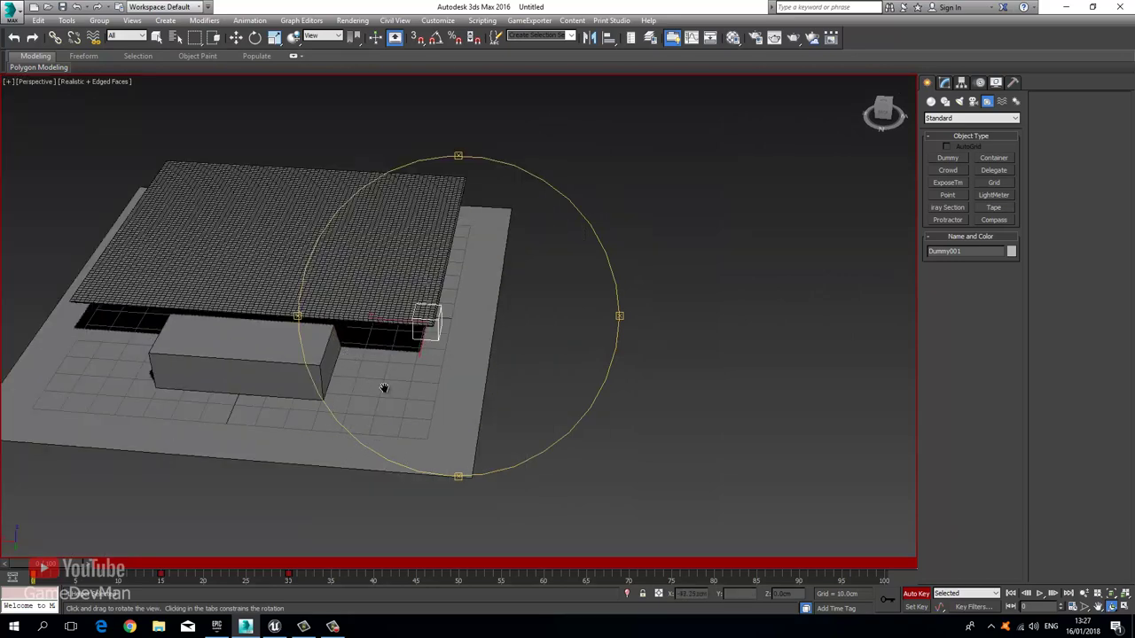
{"action": "left_click_drag", "start_coordinate": [386, 388], "coordinate": [461, 417]}
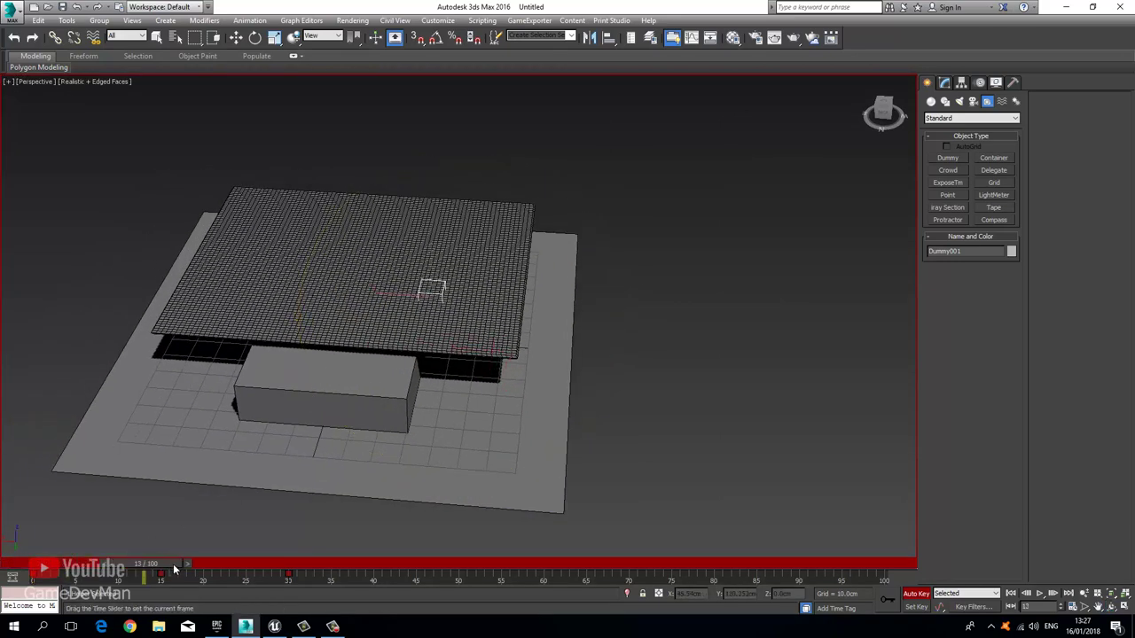
{"action": "scroll", "coordinate": [469, 403], "scroll_direction": "up", "scroll_amount": 3}
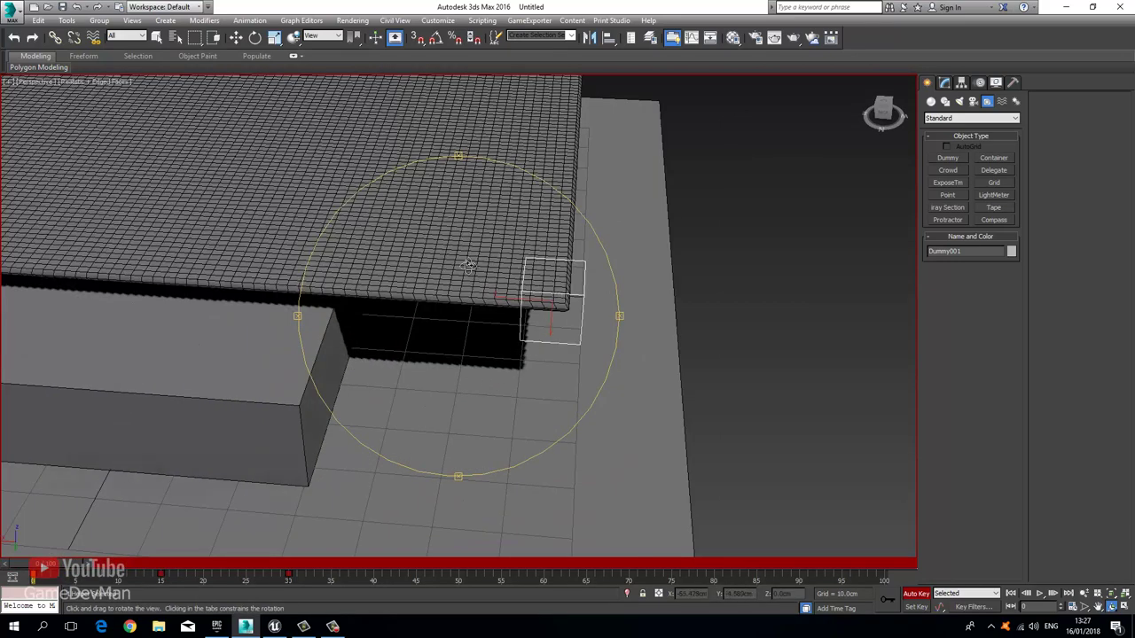
{"action": "left_click_drag", "start_coordinate": [364, 241], "coordinate": [474, 295]}
{"action": "scroll", "coordinate": [474, 295], "scroll_direction": "down", "scroll_amount": 4}
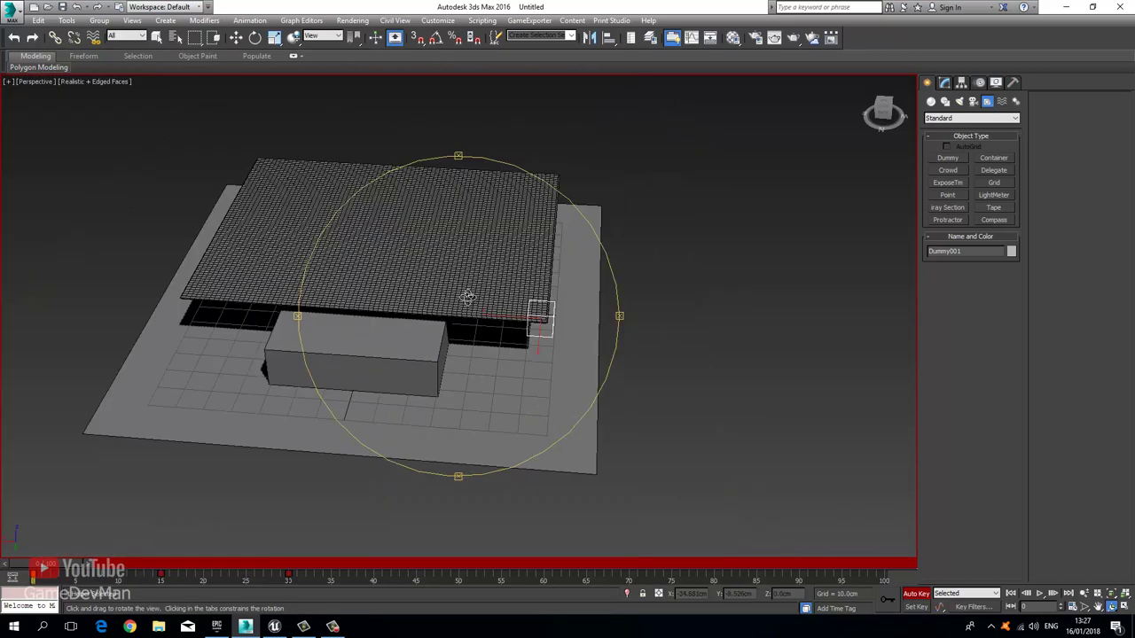
{"action": "scroll", "coordinate": [523, 303], "scroll_direction": "up", "scroll_amount": 2}
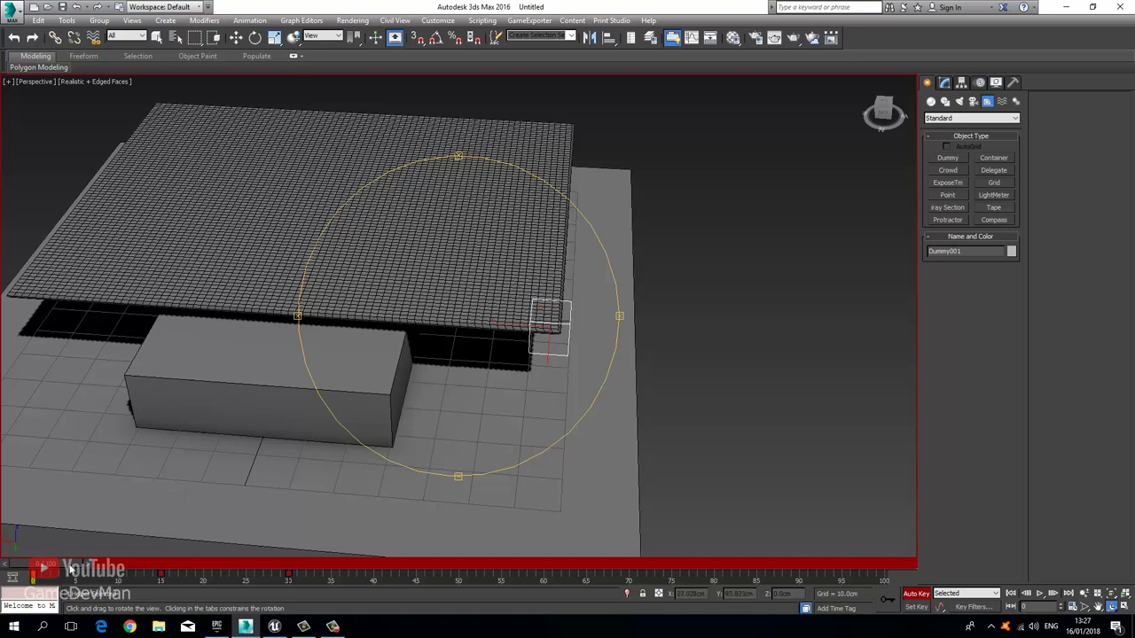
Step: At frame 15, lift Dummy001 to about Z 36.6 cm above the quilt and scrub to check
{"action": "left_click_drag", "start_coordinate": [69, 569], "coordinate": [184, 563]}
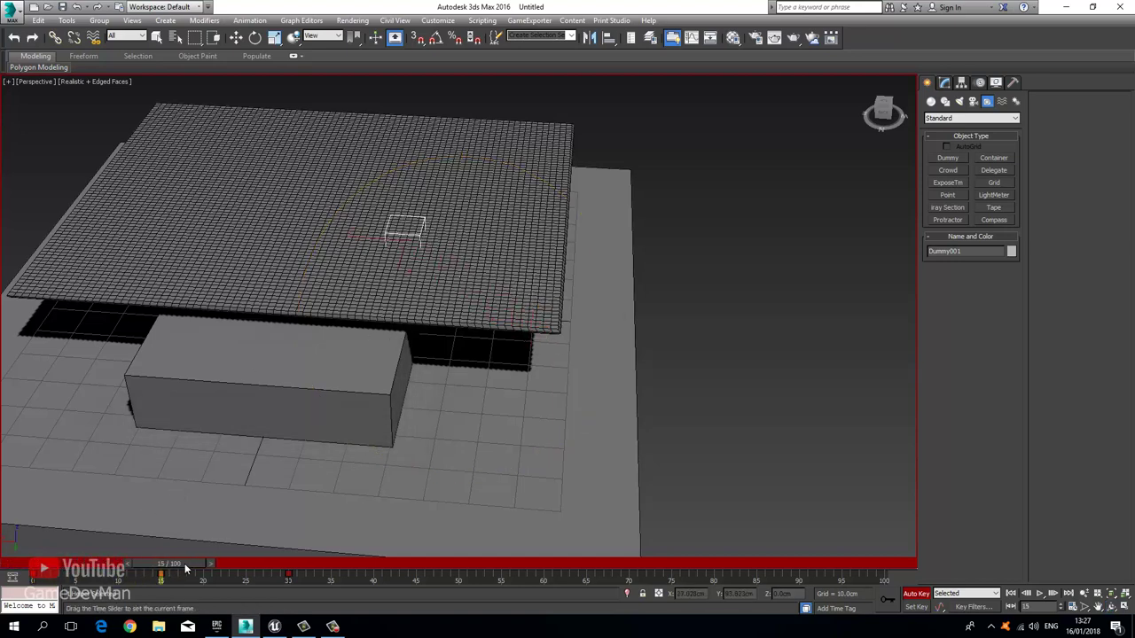
{"action": "left_click", "coordinate": [235, 37]}
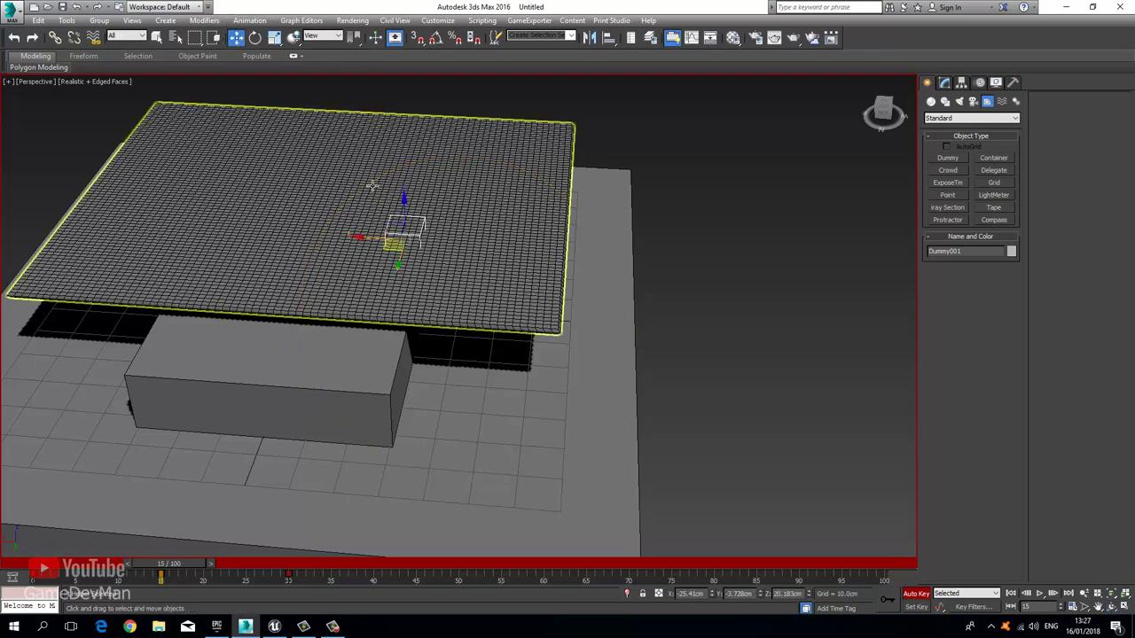
{"action": "left_click_drag", "start_coordinate": [404, 196], "coordinate": [402, 142]}
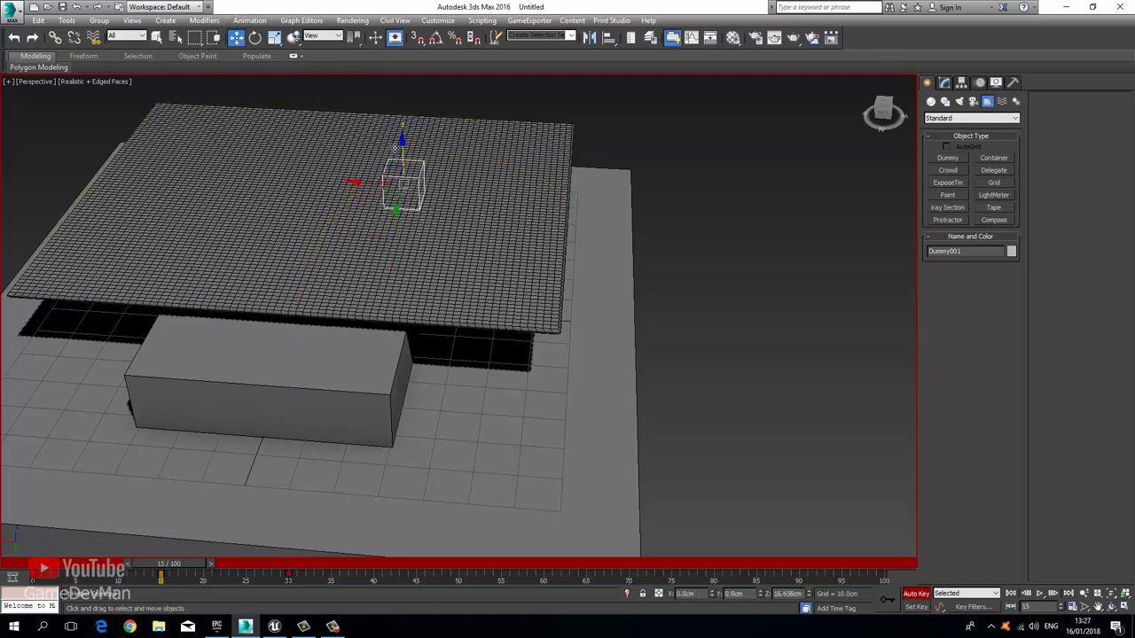
{"action": "mouse_move", "coordinate": [171, 568]}
{"action": "left_mouse_down"}
{"action": "mouse_move", "coordinate": [107, 564]}
{"action": "mouse_move", "coordinate": [306, 564]}
{"action": "mouse_move", "coordinate": [174, 564]}
{"action": "left_mouse_up"}
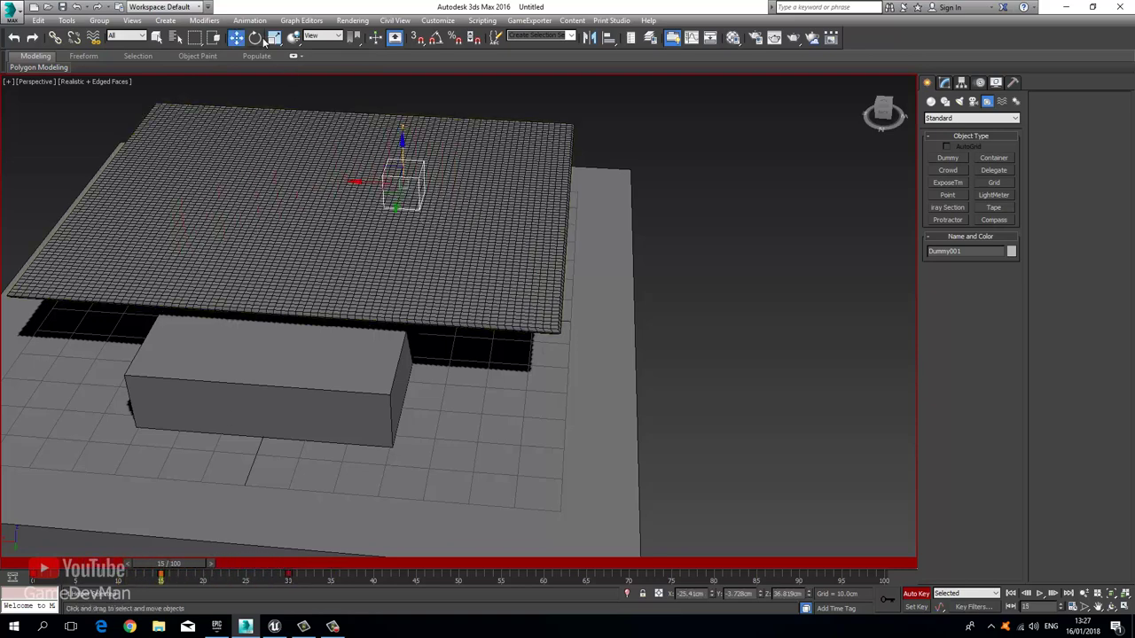
Step: With angle snap on, rotate the dummy 90 degrees about Y
{"action": "key", "text": "e"}
{"action": "scroll", "coordinate": [390, 145], "scroll_direction": "up", "scroll_amount": 2}
{"action": "middle_click_drag", "start_coordinate": [390, 145], "coordinate": [423, 194]}
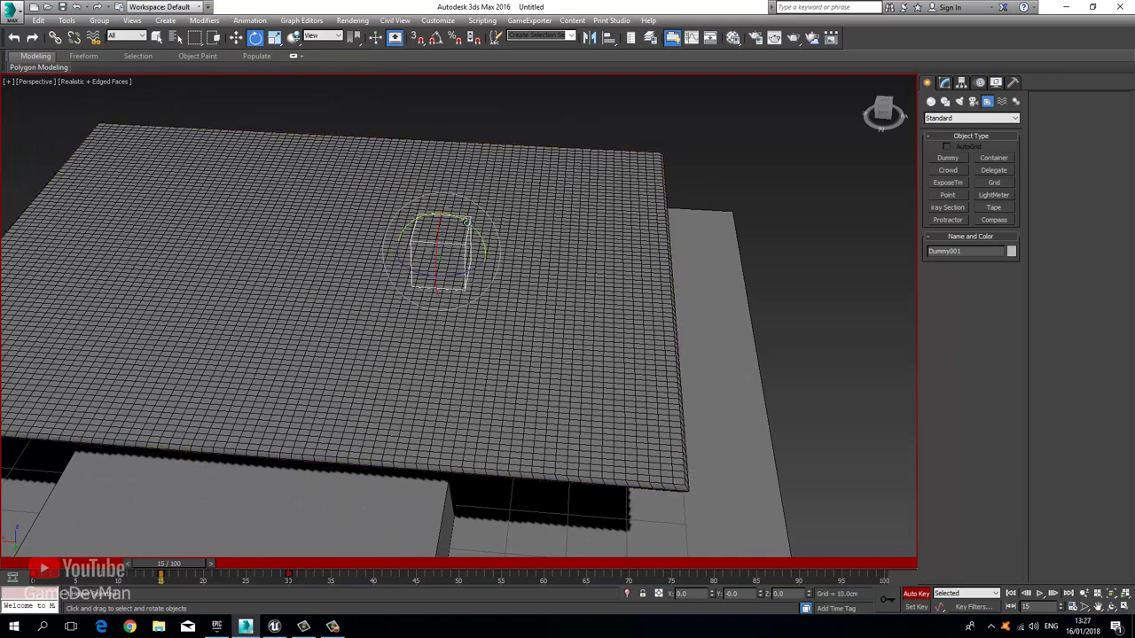
{"action": "key", "text": "a"}
{"action": "left_click_drag", "start_coordinate": [470, 229], "coordinate": [427, 201]}
Step: At frame 30, rotate the dummy another 60 degrees about Y, then check the motion at frame 23
{"action": "left_click_drag", "start_coordinate": [180, 566], "coordinate": [302, 569]}
{"action": "middle_click_drag", "start_coordinate": [211, 363], "coordinate": [292, 355], "text": "alt"}
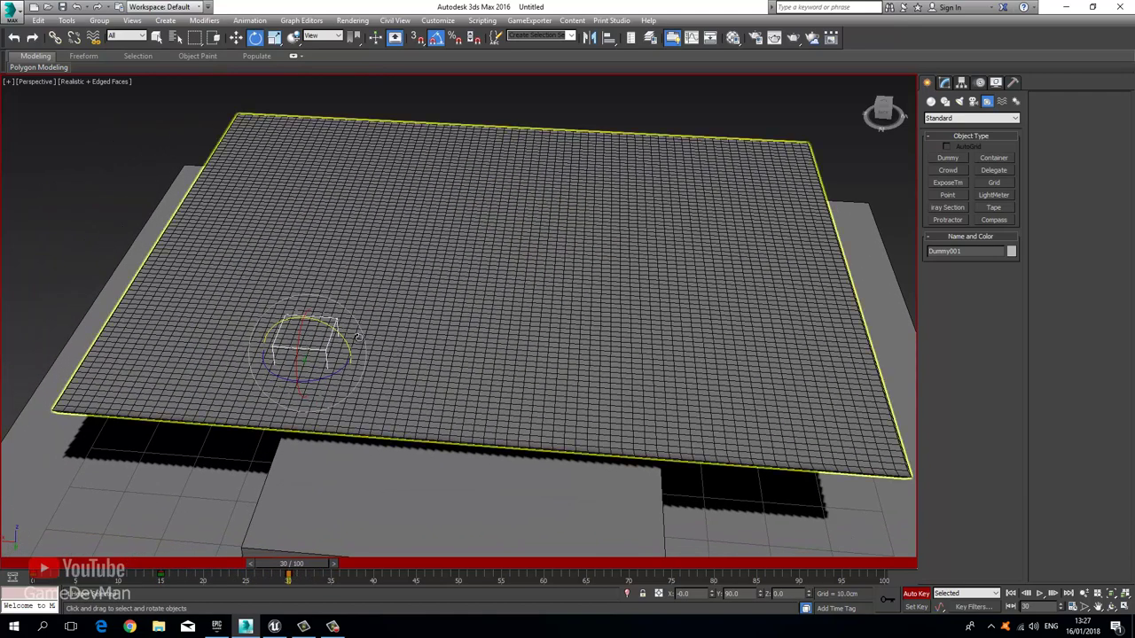
{"action": "left_click_drag", "start_coordinate": [330, 342], "coordinate": [296, 306]}
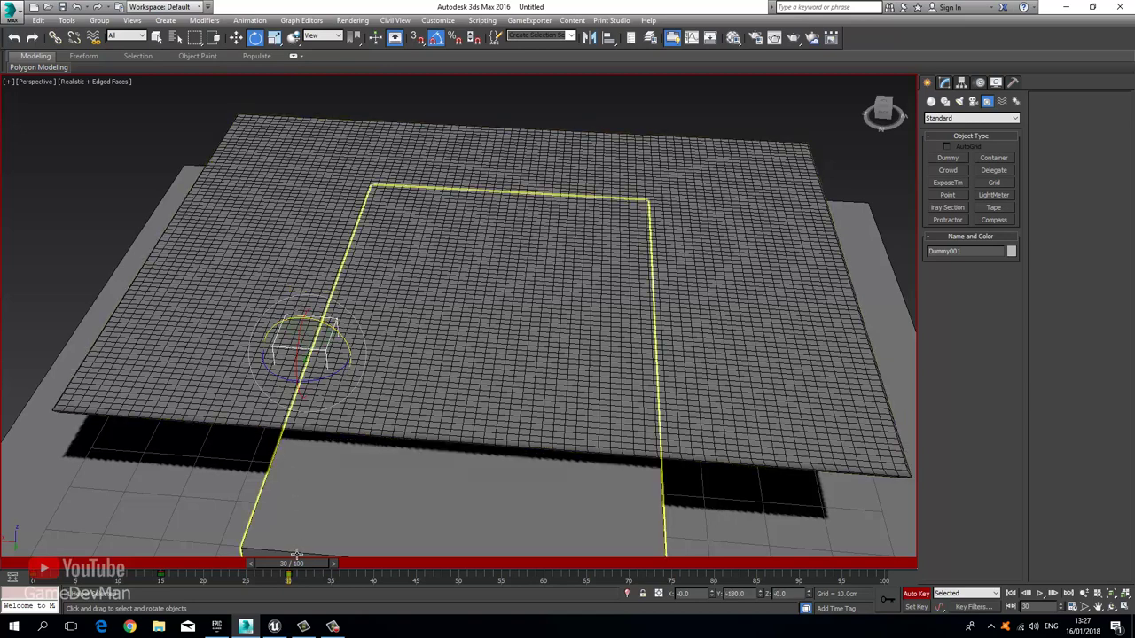
{"action": "mouse_move", "coordinate": [297, 566]}
{"action": "left_mouse_down"}
{"action": "mouse_move", "coordinate": [237, 565]}
{"action": "mouse_move", "coordinate": [55, 498]}
{"action": "mouse_move", "coordinate": [296, 559]}
{"action": "left_mouse_up"}
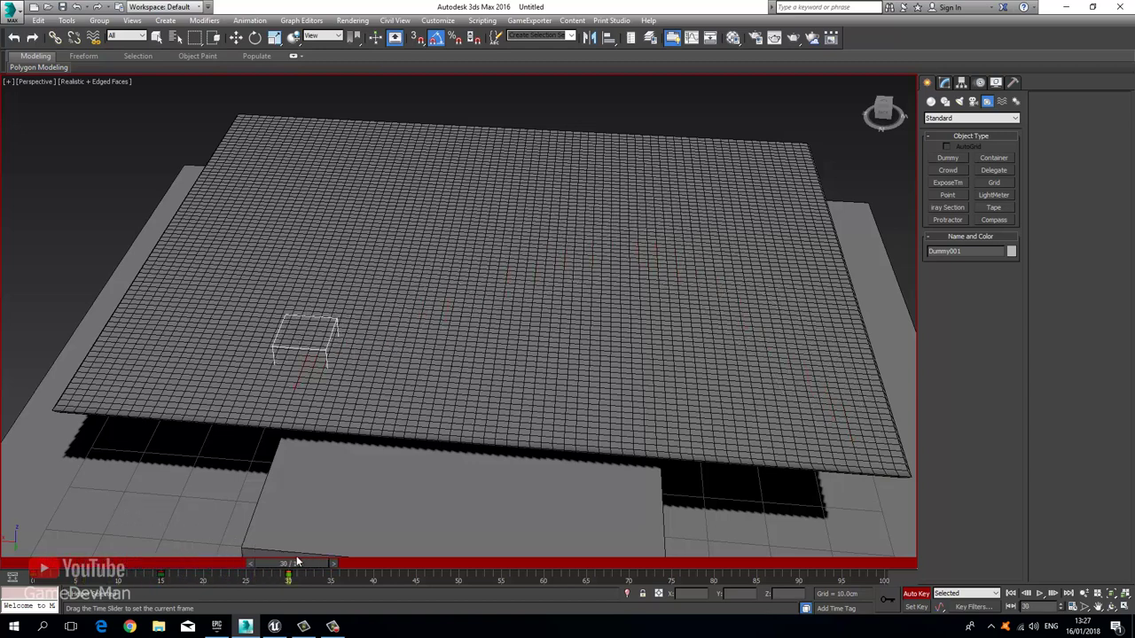
{"action": "key", "text": "e"}
{"action": "mouse_move", "coordinate": [352, 322]}
{"action": "middle_mouse_down"}
{"action": "mouse_move", "coordinate": [366, 272]}
{"action": "mouse_move", "coordinate": [306, 262]}
{"action": "mouse_move", "coordinate": [314, 316]}
{"action": "mouse_move", "coordinate": [355, 305]}
{"action": "middle_mouse_up"}
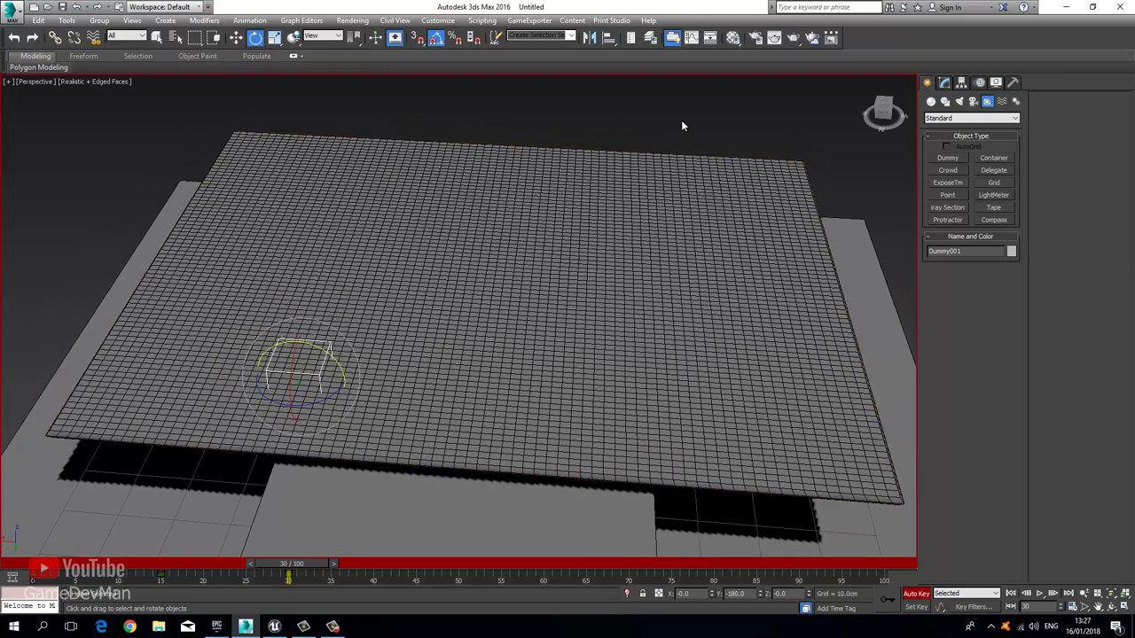
Step: Steepen the tangents of Dummy001's frame 15 rotation key in the Curve Editor, then close it
{"action": "left_click", "coordinate": [691, 37]}
{"action": "middle_click_drag", "start_coordinate": [365, 201], "coordinate": [372, 211]}
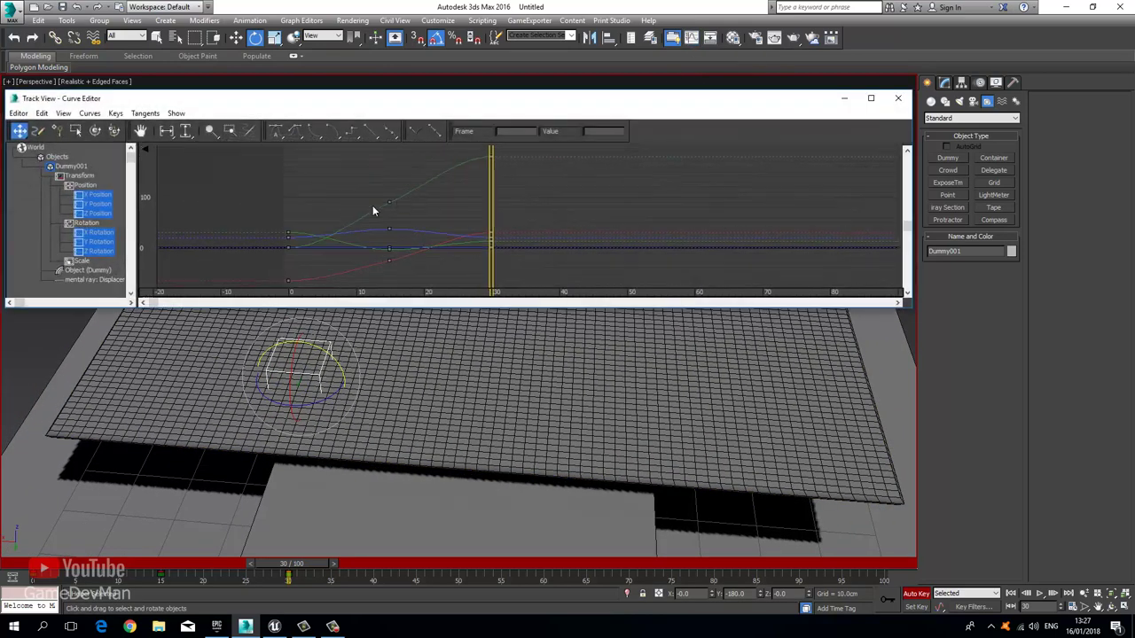
{"action": "left_click_drag", "start_coordinate": [376, 176], "coordinate": [413, 208]}
{"action": "left_click_drag", "start_coordinate": [424, 185], "coordinate": [419, 181]}
{"action": "left_click", "coordinate": [898, 97]}
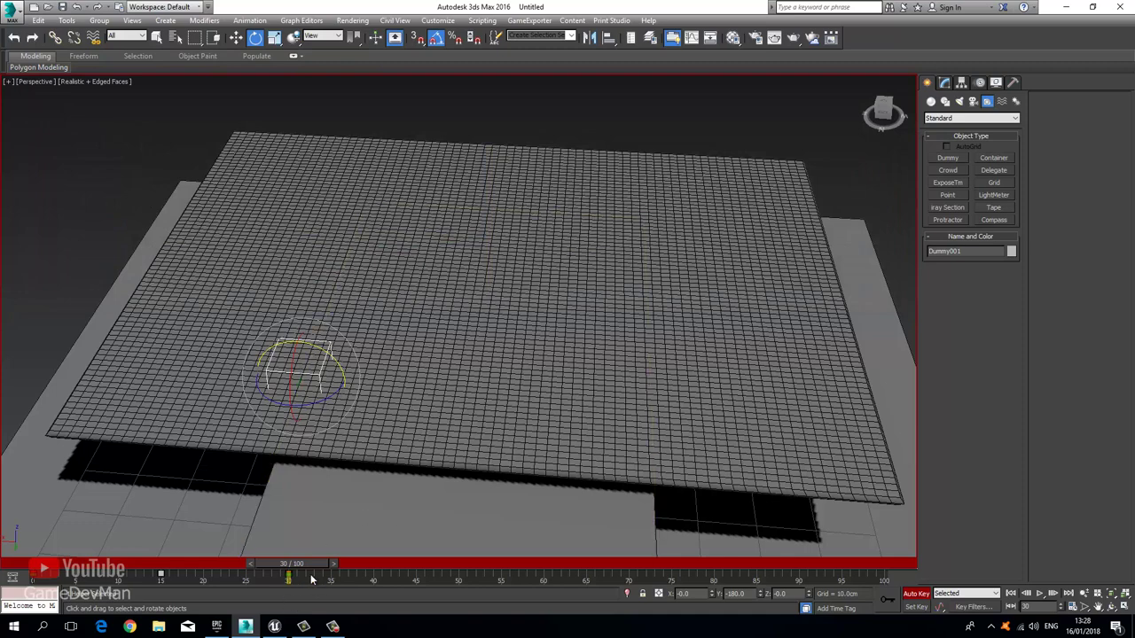
Step: Preview the dummy's animation up to frame 30, then rewind the time slider to frame 0
{"action": "mouse_move", "coordinate": [297, 572]}
{"action": "left_mouse_down"}
{"action": "mouse_move", "coordinate": [131, 564]}
{"action": "mouse_move", "coordinate": [297, 577]}
{"action": "left_mouse_up"}
{"action": "key", "text": "e"}
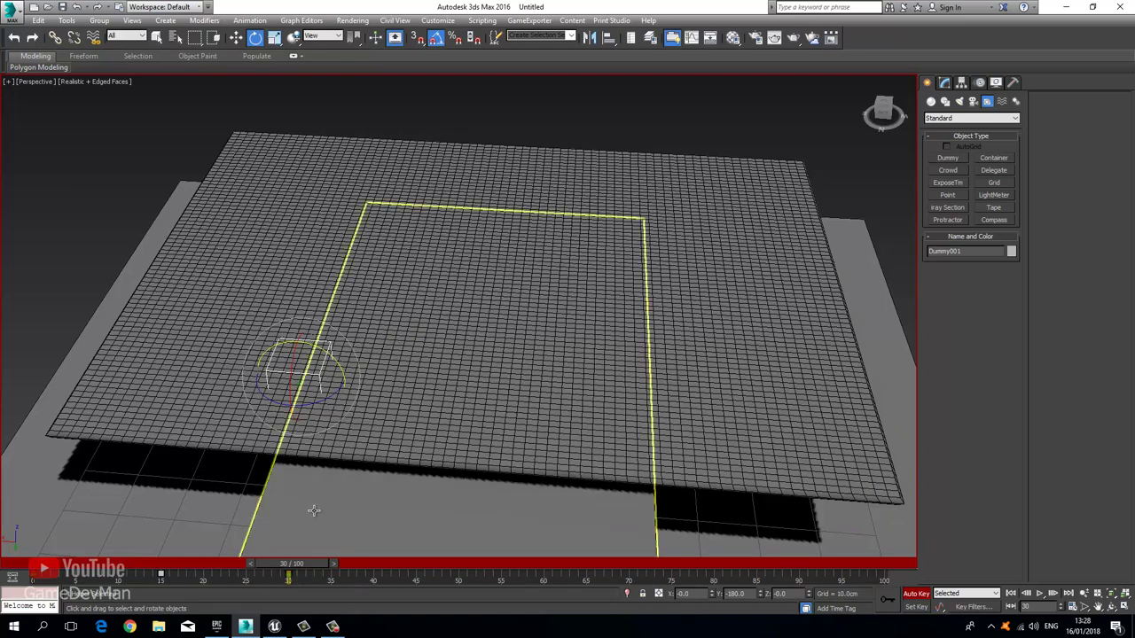
{"action": "mouse_move", "coordinate": [290, 564]}
{"action": "left_mouse_down"}
{"action": "mouse_move", "coordinate": [31, 561]}
{"action": "mouse_move", "coordinate": [306, 564]}
{"action": "left_mouse_up"}
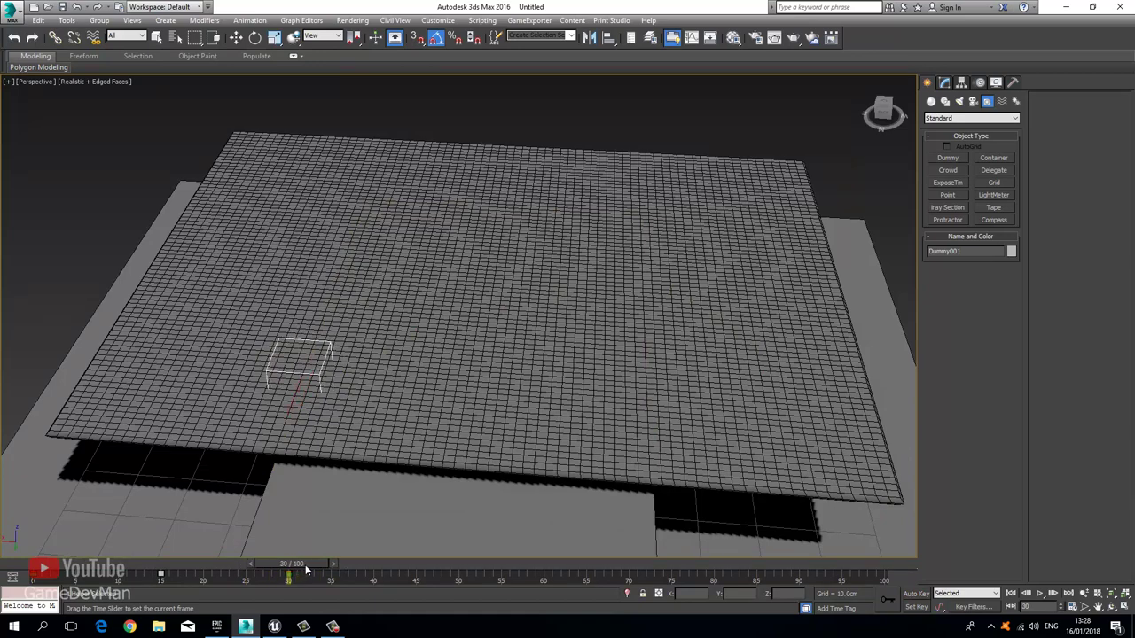
{"action": "left_click_drag", "start_coordinate": [328, 569], "coordinate": [302, 582]}
{"action": "left_click_drag", "start_coordinate": [299, 580], "coordinate": [35, 578]}
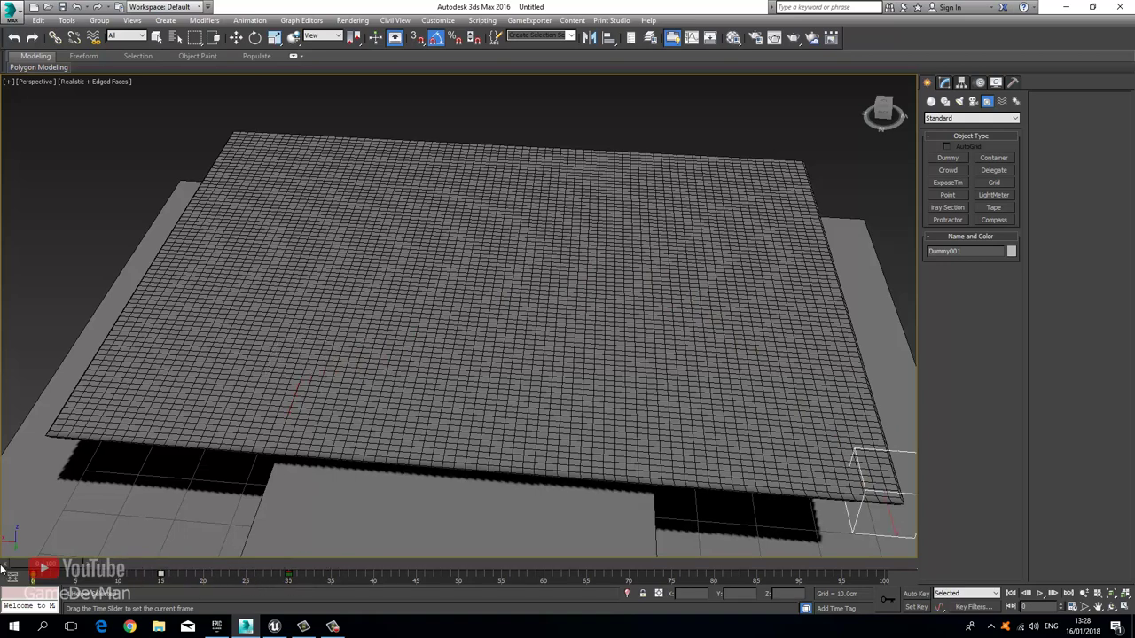
Step: Select the plane and rename Box001 to Quilt
{"action": "key", "text": "e"}
{"action": "left_click", "coordinate": [197, 391]}
{"action": "left_click", "coordinate": [197, 391]}
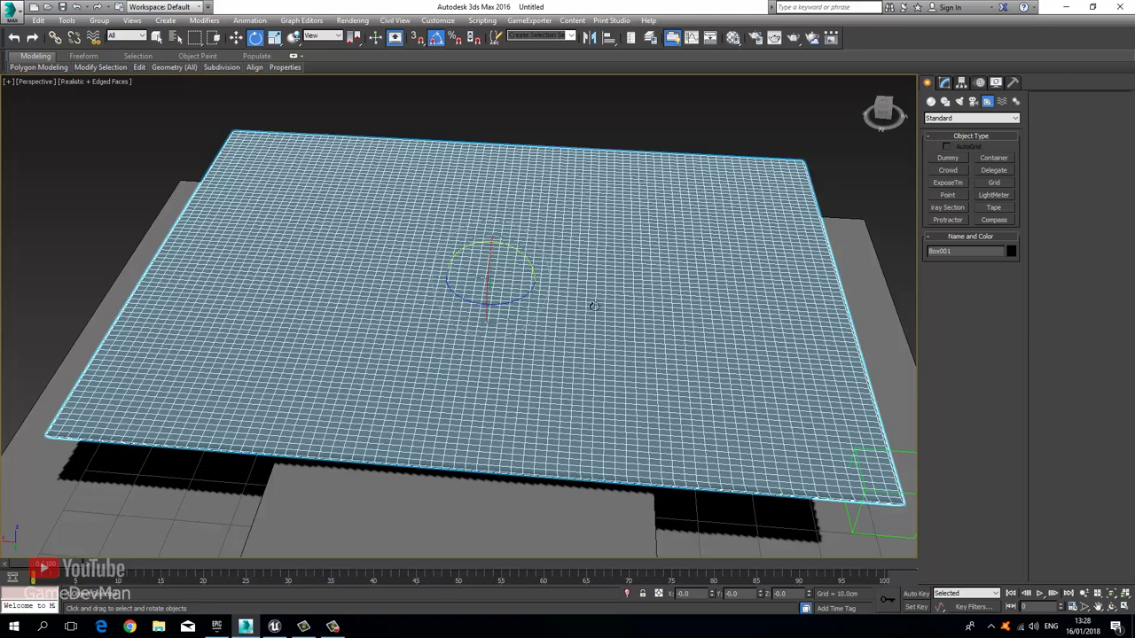
{"action": "middle_click_drag", "start_coordinate": [592, 306], "coordinate": [461, 291]}
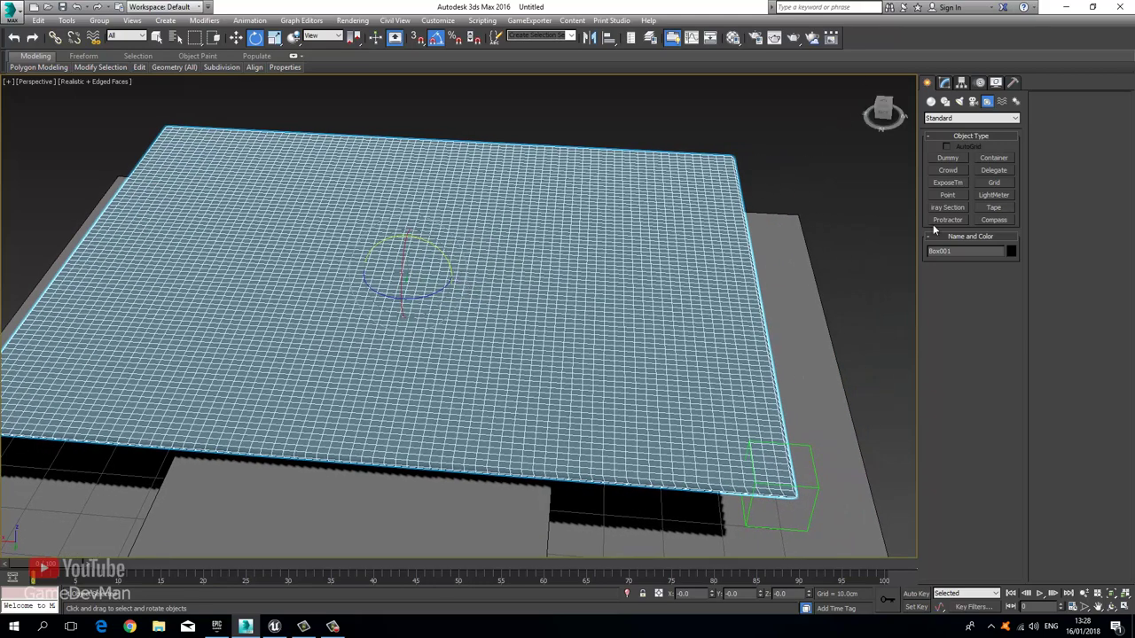
{"action": "double_click", "coordinate": [958, 251]}
Step: Add a Cloth modifier to Quilt from the Modify panel's Modifier List
{"action": "left_click", "coordinate": [951, 82]}
{"action": "left_click", "coordinate": [946, 116]}
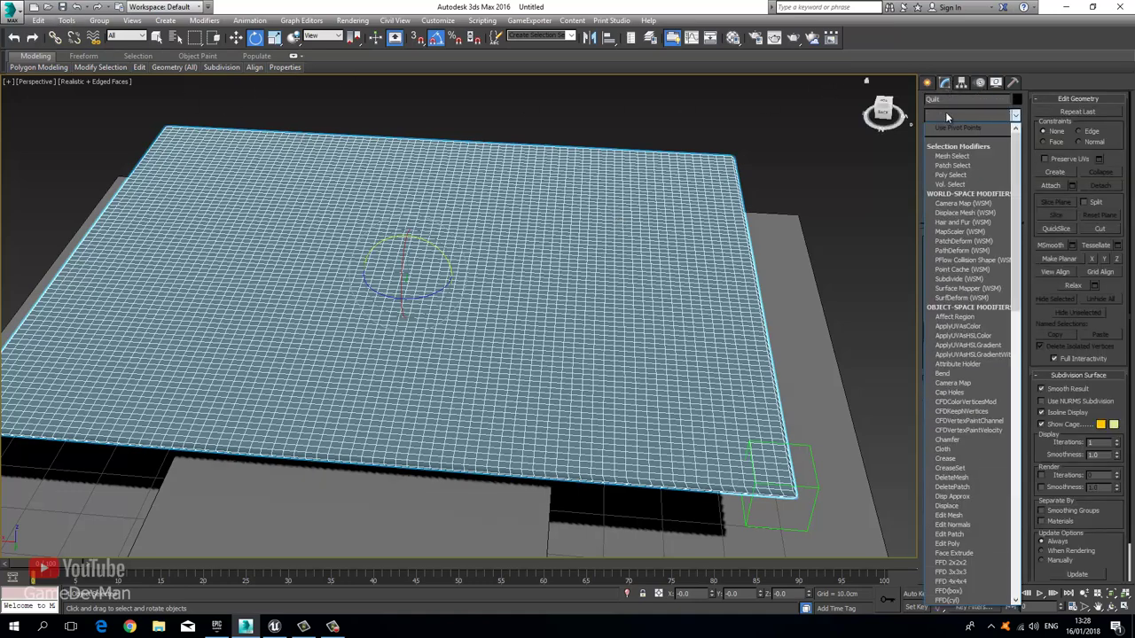
{"action": "scroll", "coordinate": [945, 112], "scroll_direction": "down", "scroll_amount": 10}
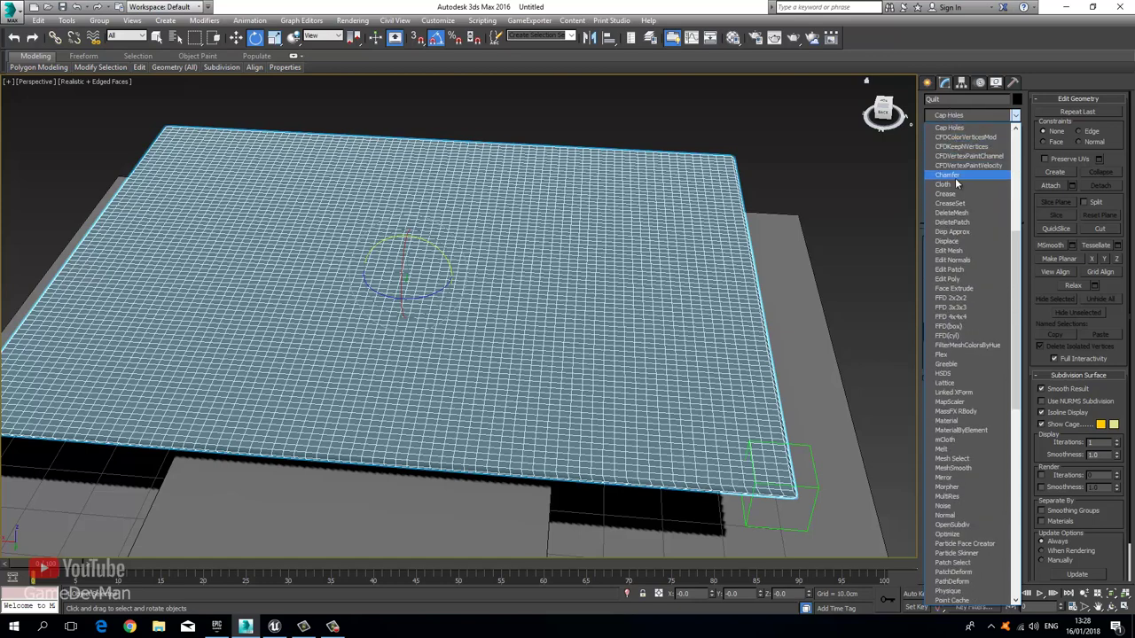
{"action": "left_click", "coordinate": [955, 184]}
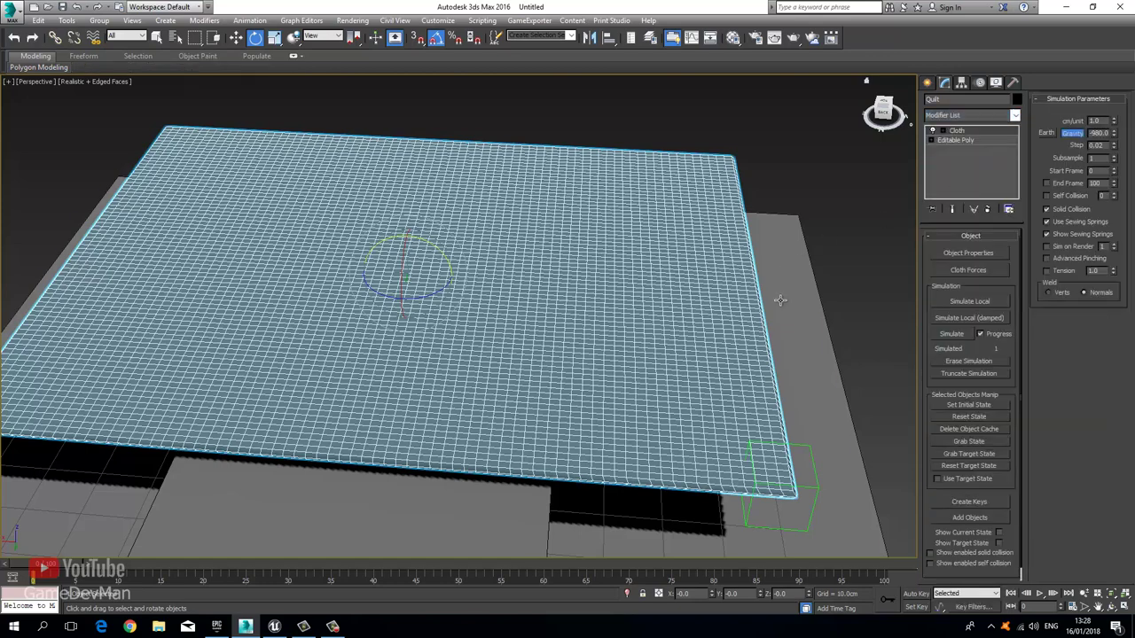
Step: Add Bed_Base and Floor to the cloth simulation in Cloth Object Properties
{"action": "left_click", "coordinate": [959, 252]}
{"action": "left_click", "coordinate": [458, 135]}
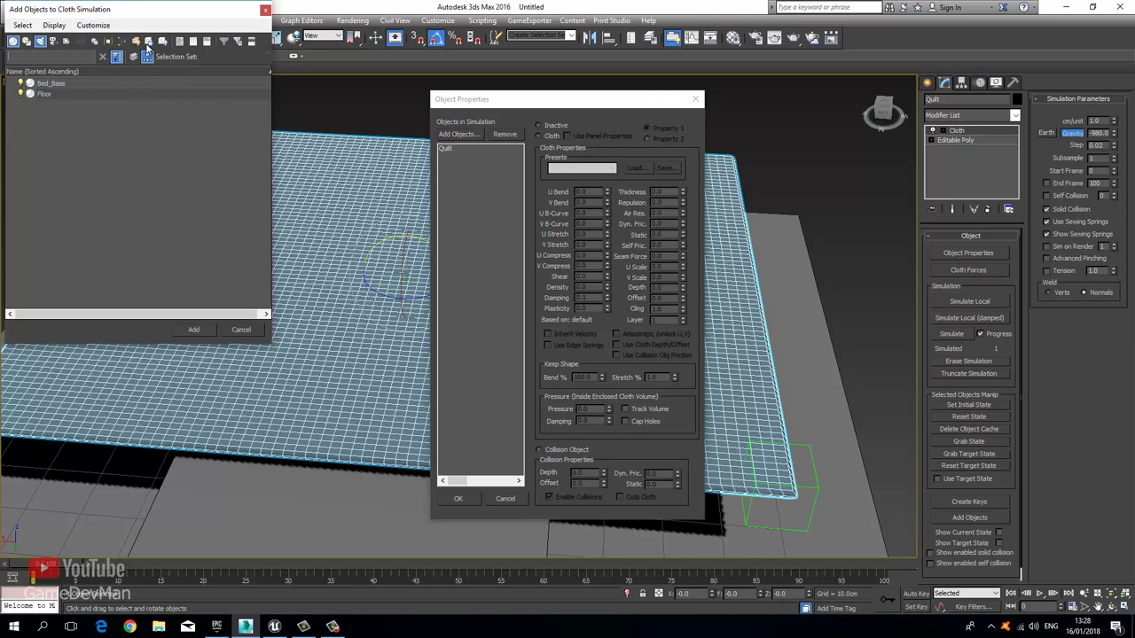
{"action": "left_click_drag", "start_coordinate": [89, 9], "coordinate": [447, 216]}
{"action": "left_click", "coordinate": [418, 292]}
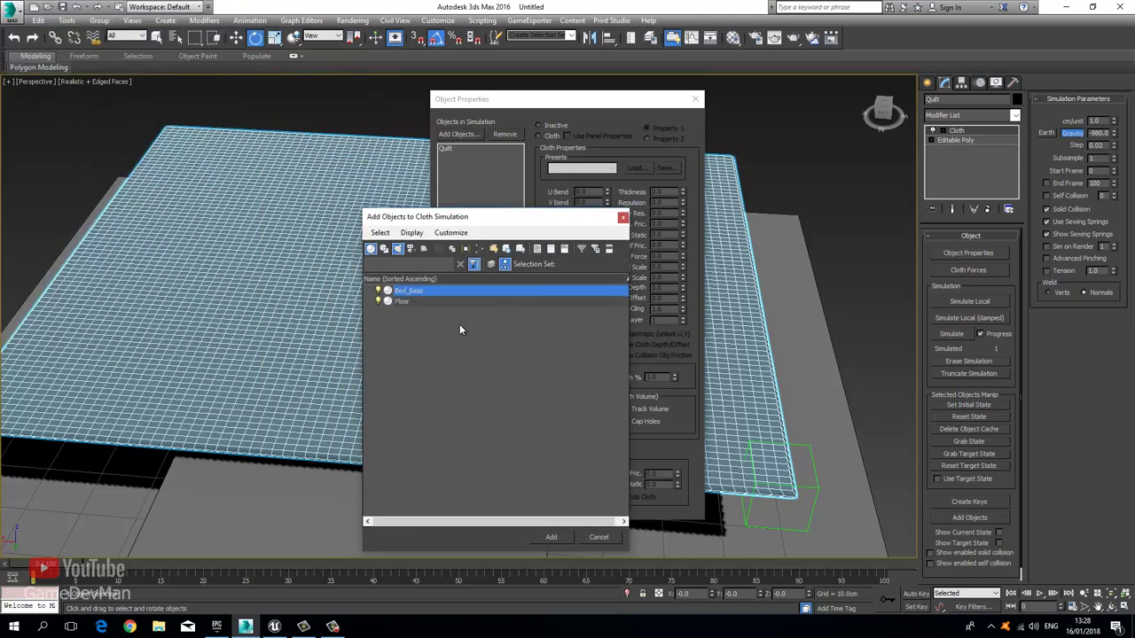
{"action": "left_click", "coordinate": [409, 301], "text": "ctrl"}
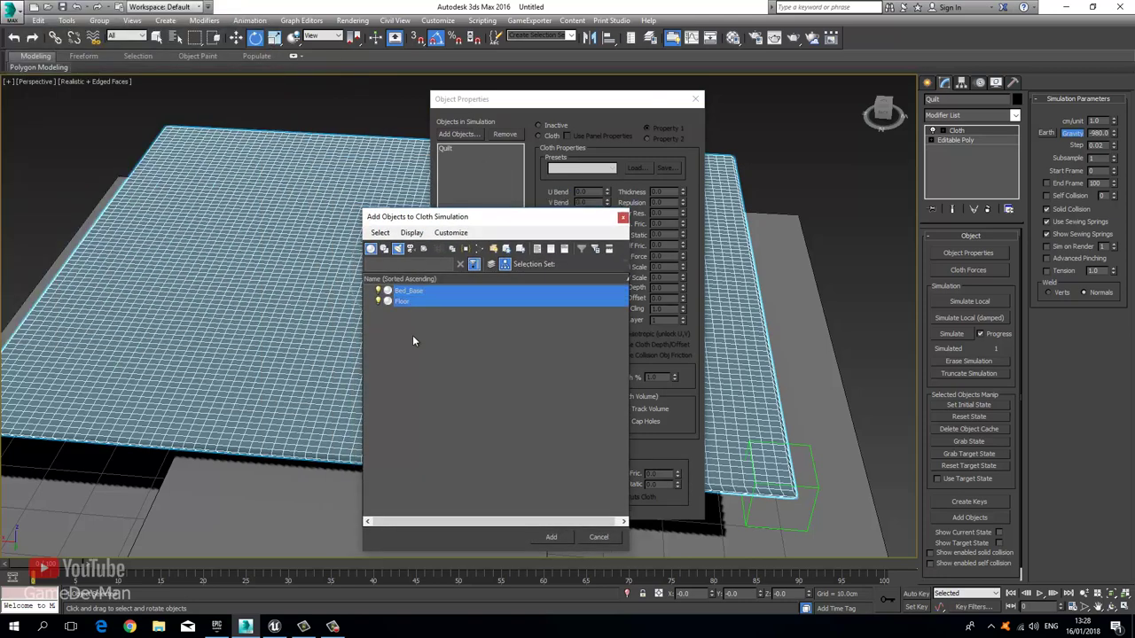
{"action": "left_click", "coordinate": [552, 538]}
{"action": "left_click", "coordinate": [470, 501]}
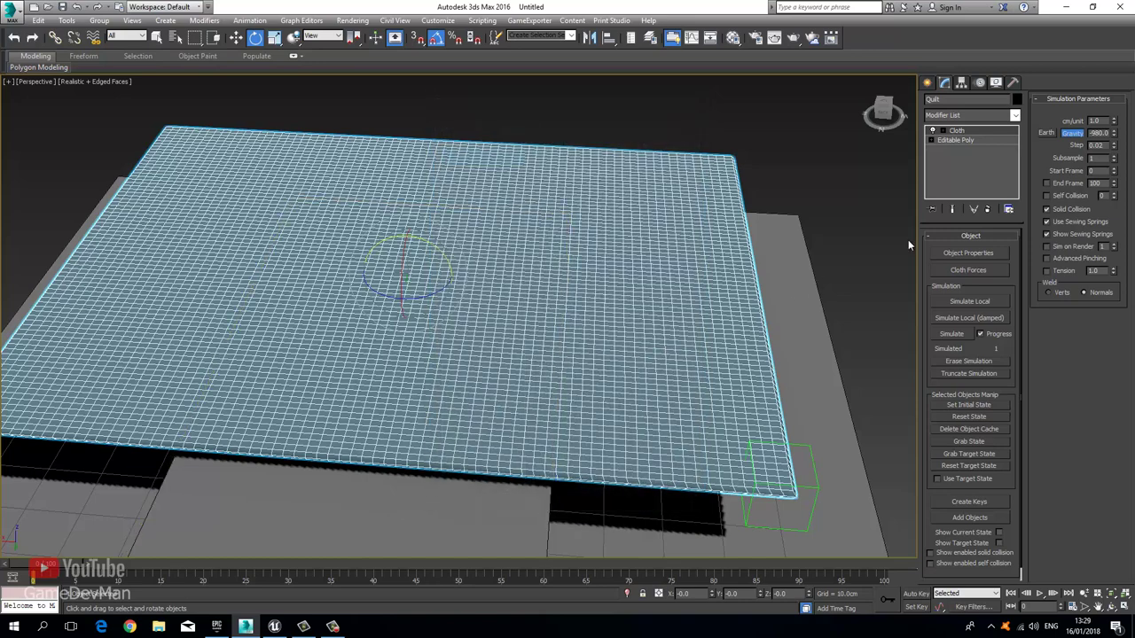
Step: Set Bed_Base and Floor as Collision Objects
{"action": "left_click", "coordinate": [950, 252]}
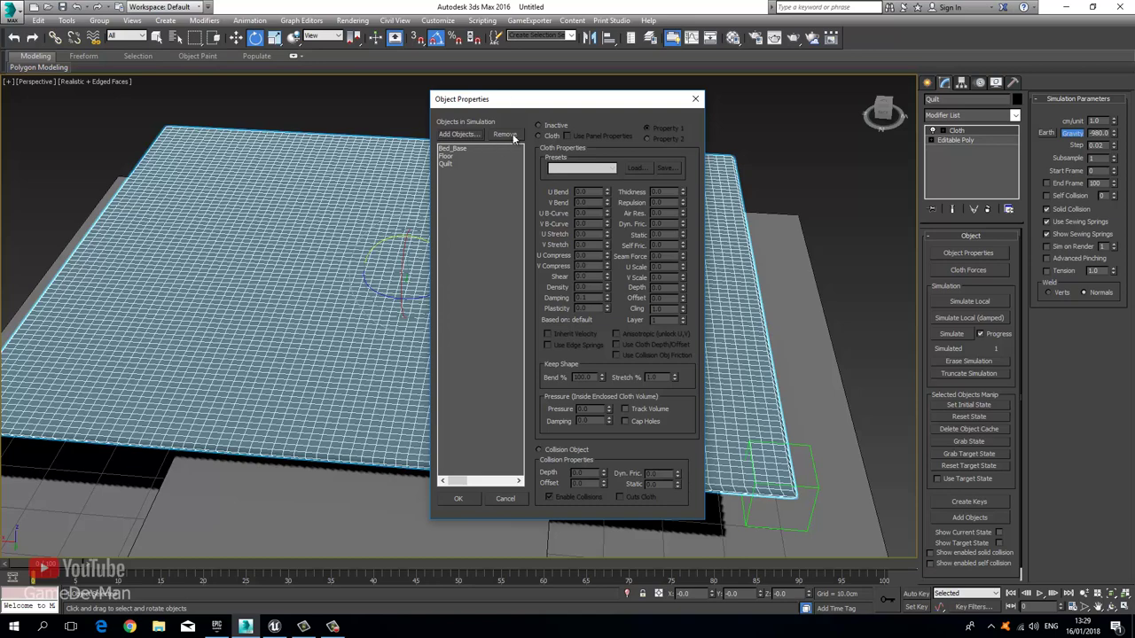
{"action": "left_click_drag", "start_coordinate": [503, 99], "coordinate": [376, 104]}
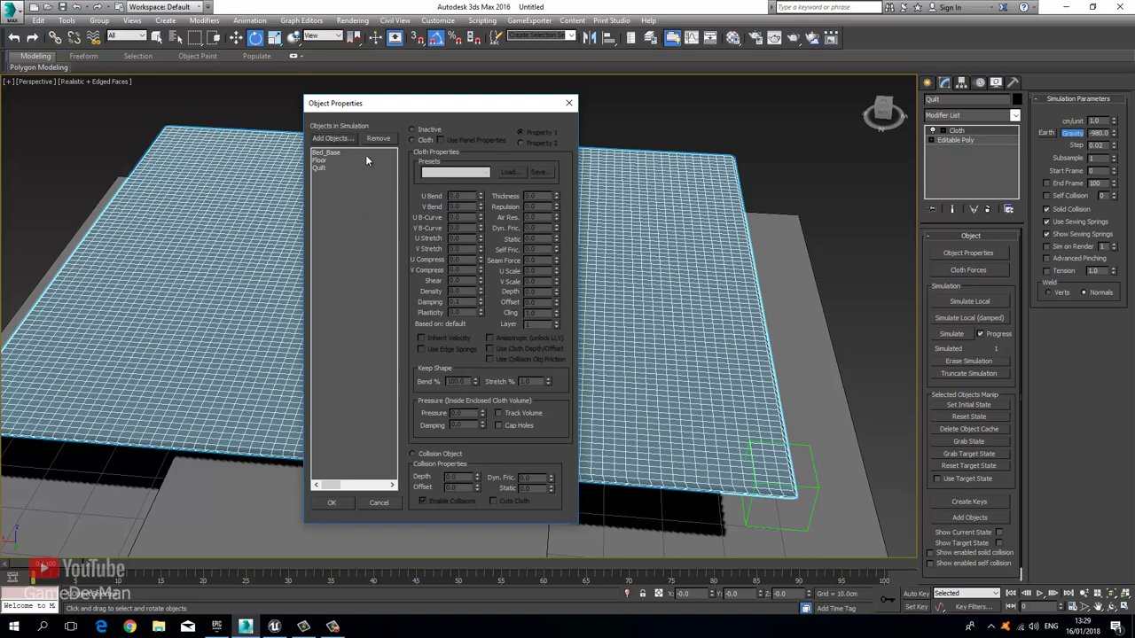
{"action": "left_click", "coordinate": [331, 151]}
{"action": "left_click", "coordinate": [327, 159], "text": "ctrl"}
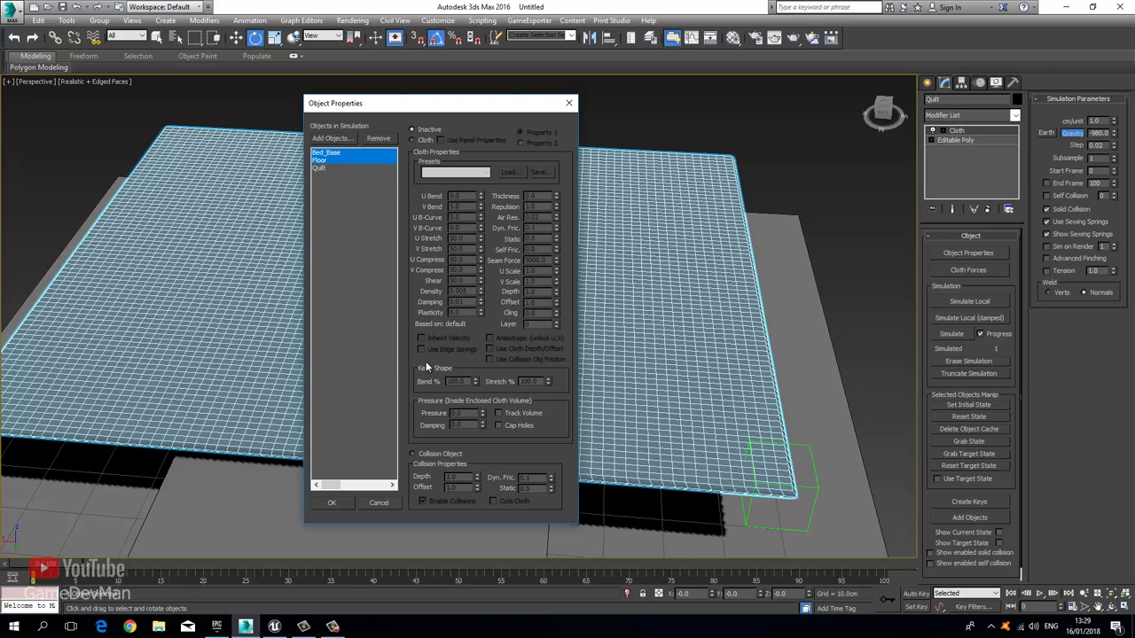
{"action": "left_click", "coordinate": [440, 455]}
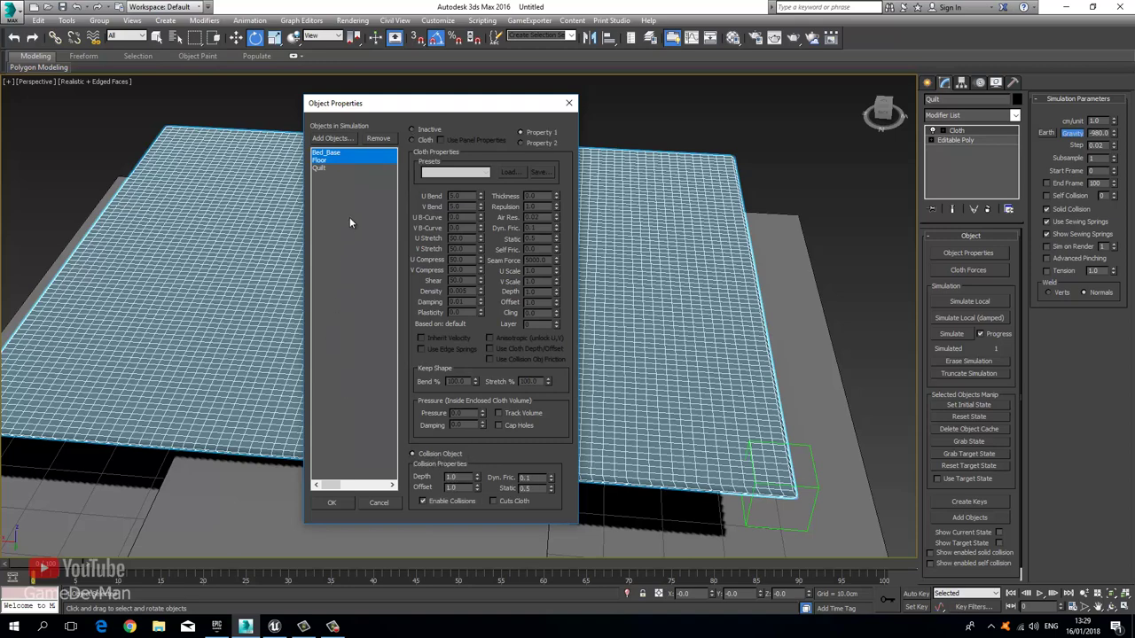
Step: Make Quilt a Cloth object with the Cotton preset and confirm the properties
{"action": "left_click", "coordinate": [331, 164]}
{"action": "left_click", "coordinate": [427, 140]}
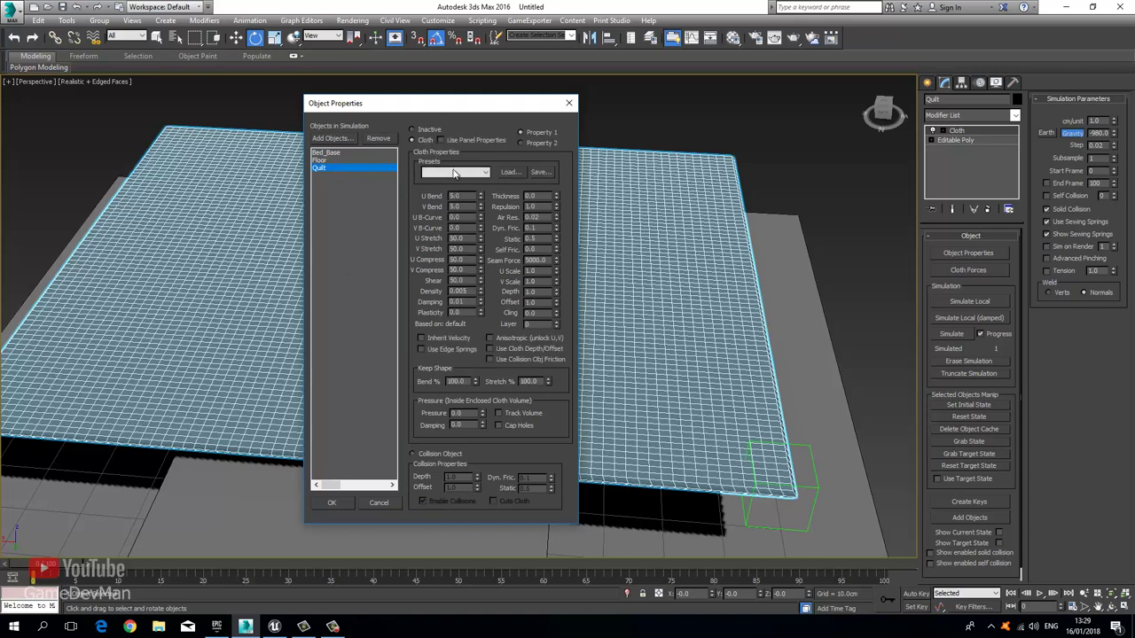
{"action": "left_click", "coordinate": [456, 173]}
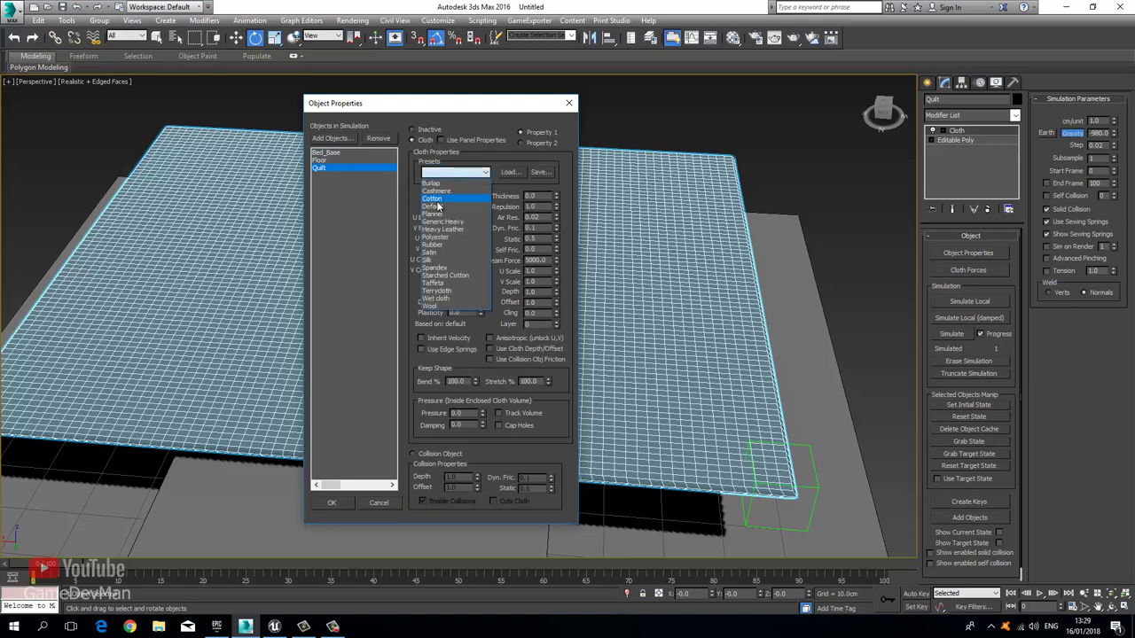
{"action": "left_click", "coordinate": [436, 200]}
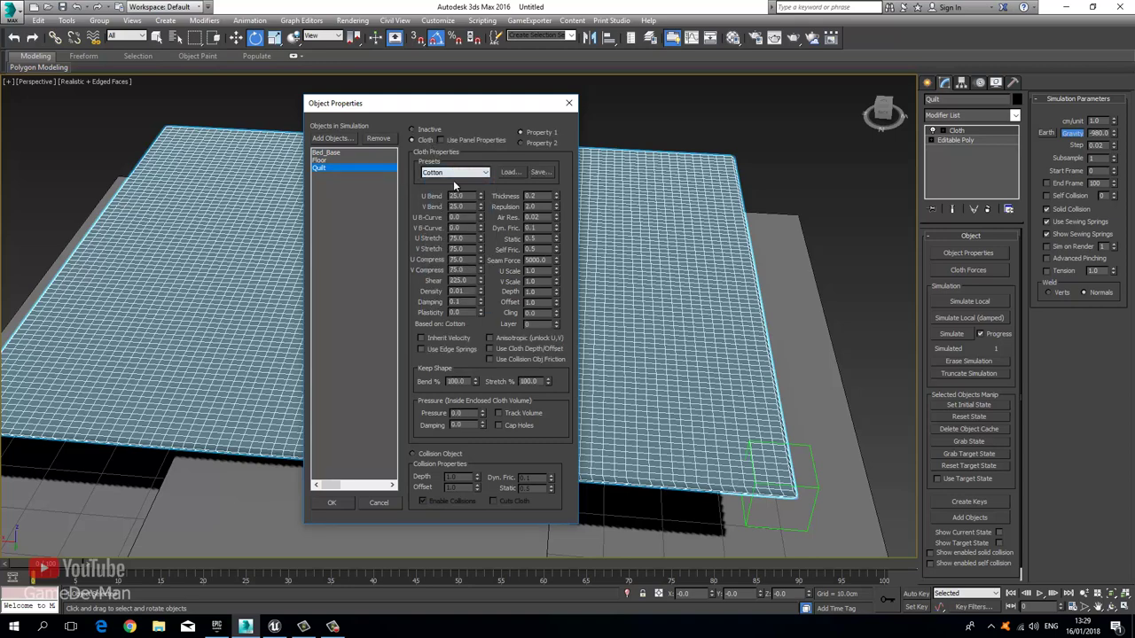
{"action": "left_click", "coordinate": [331, 503]}
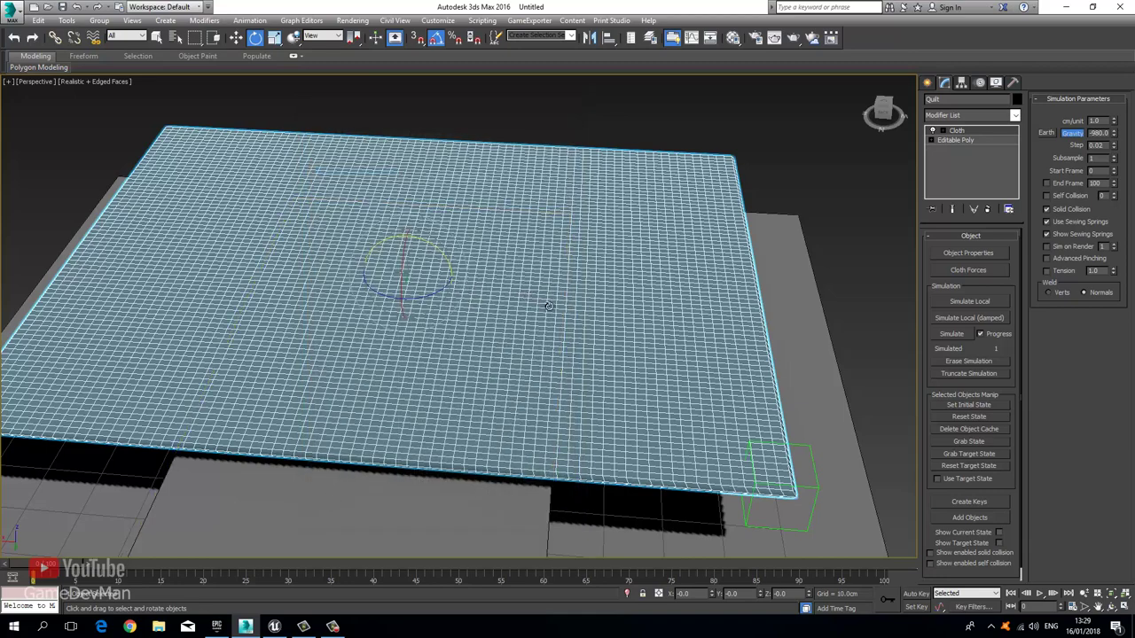
Step: Run a trial cloth simulation and cancel it partway
{"action": "middle_click_drag", "start_coordinate": [547, 294], "coordinate": [559, 258]}
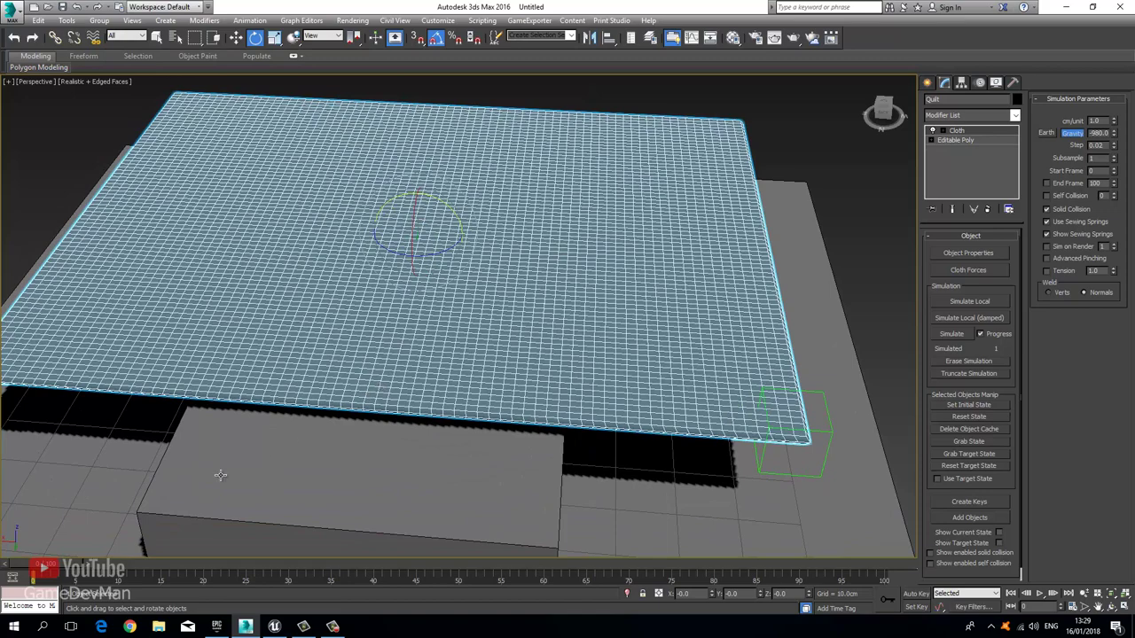
{"action": "middle_click_drag", "start_coordinate": [623, 375], "coordinate": [639, 352]}
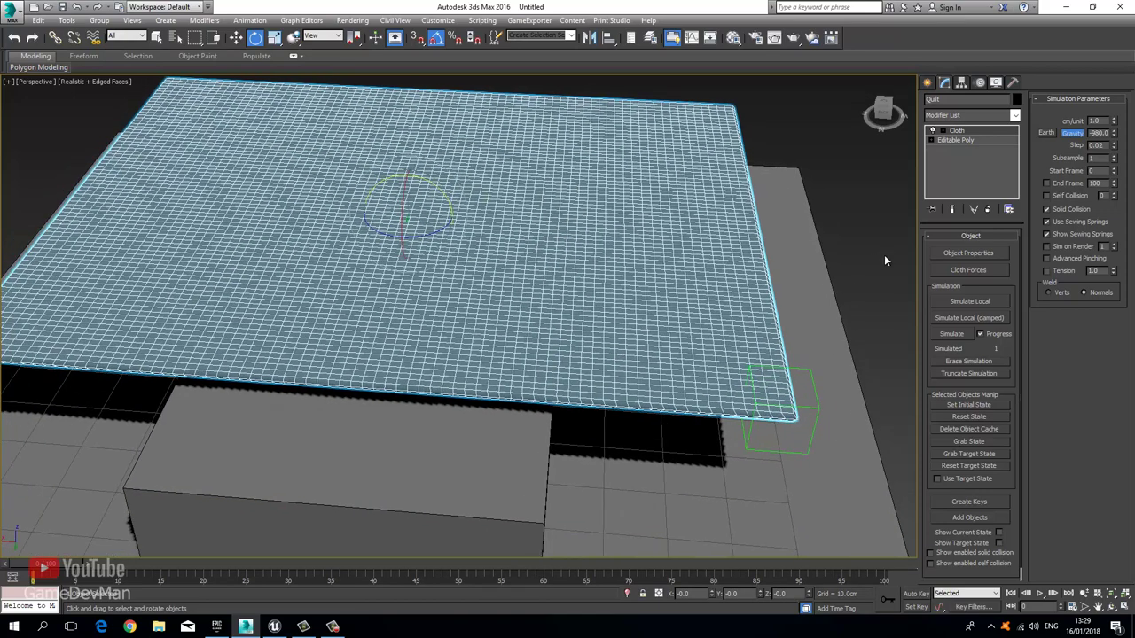
{"action": "left_click", "coordinate": [951, 333]}
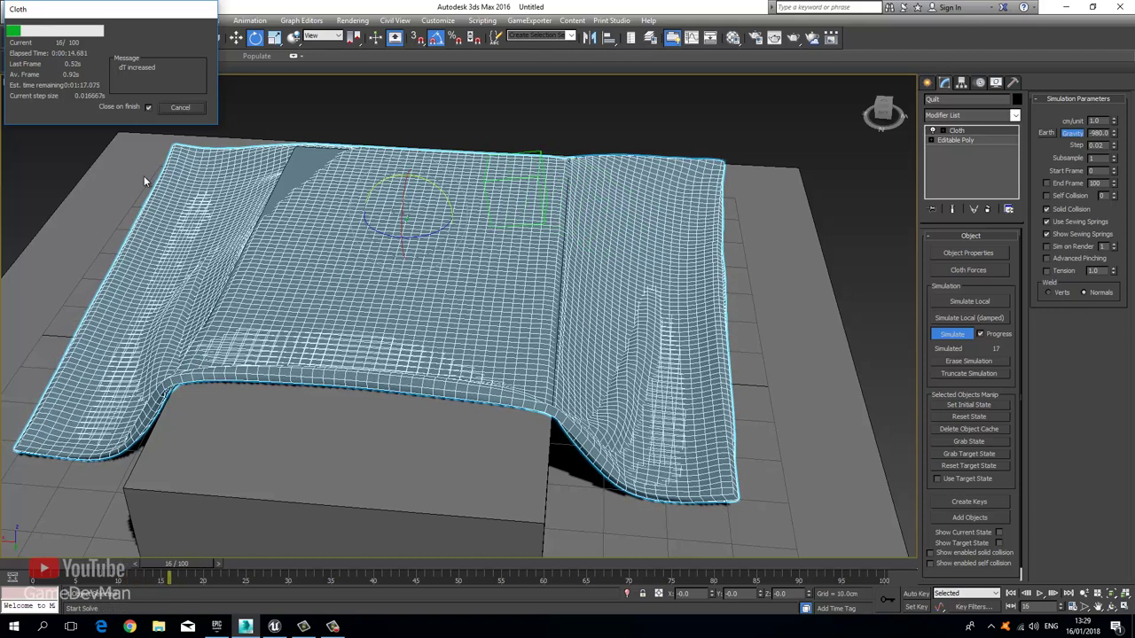
{"action": "left_click", "coordinate": [182, 107]}
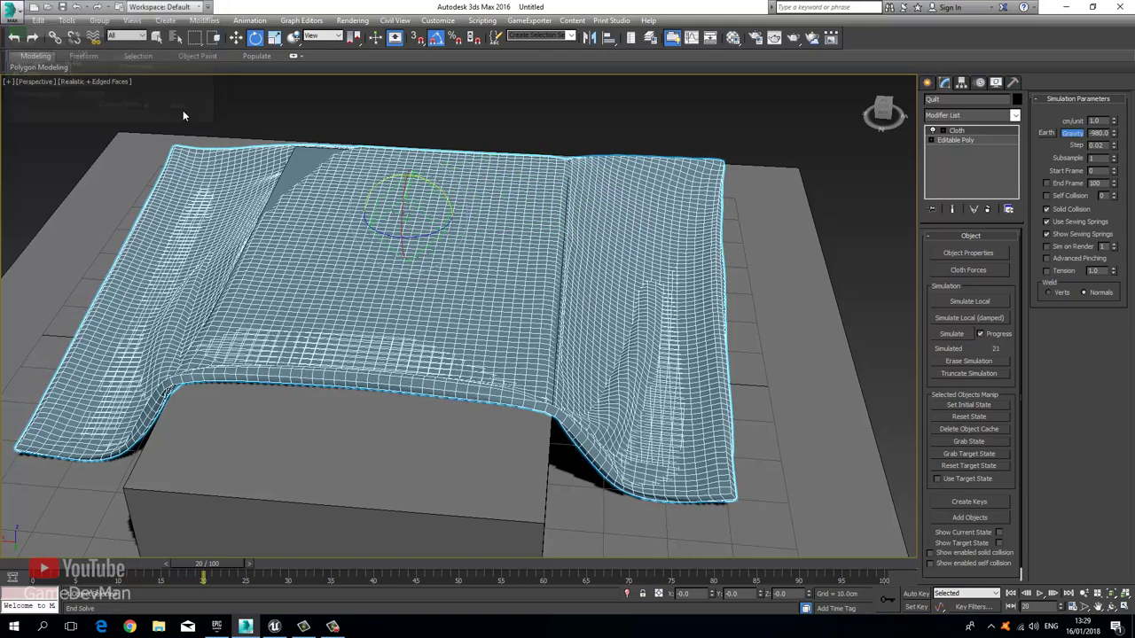
Step: Erase the simulation so Quilt lies flat, then recentre the view on the cloth
{"action": "left_click", "coordinate": [954, 362]}
{"action": "left_click_drag", "start_coordinate": [208, 567], "coordinate": [3, 557]}
{"action": "key", "text": "e"}
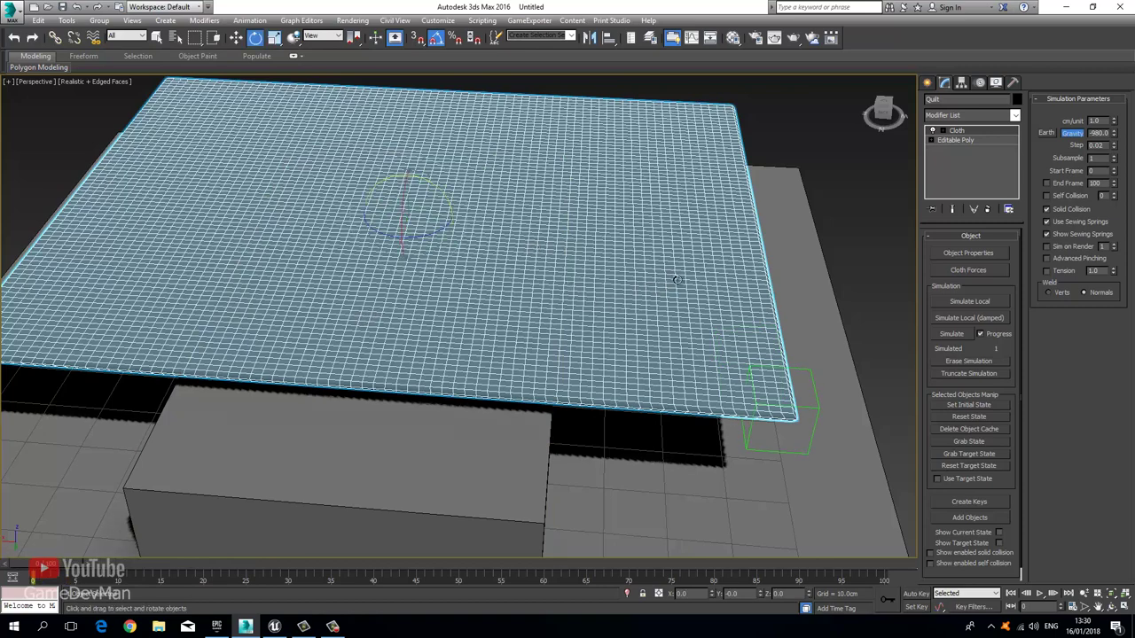
{"action": "middle_click_drag", "start_coordinate": [564, 293], "coordinate": [593, 319]}
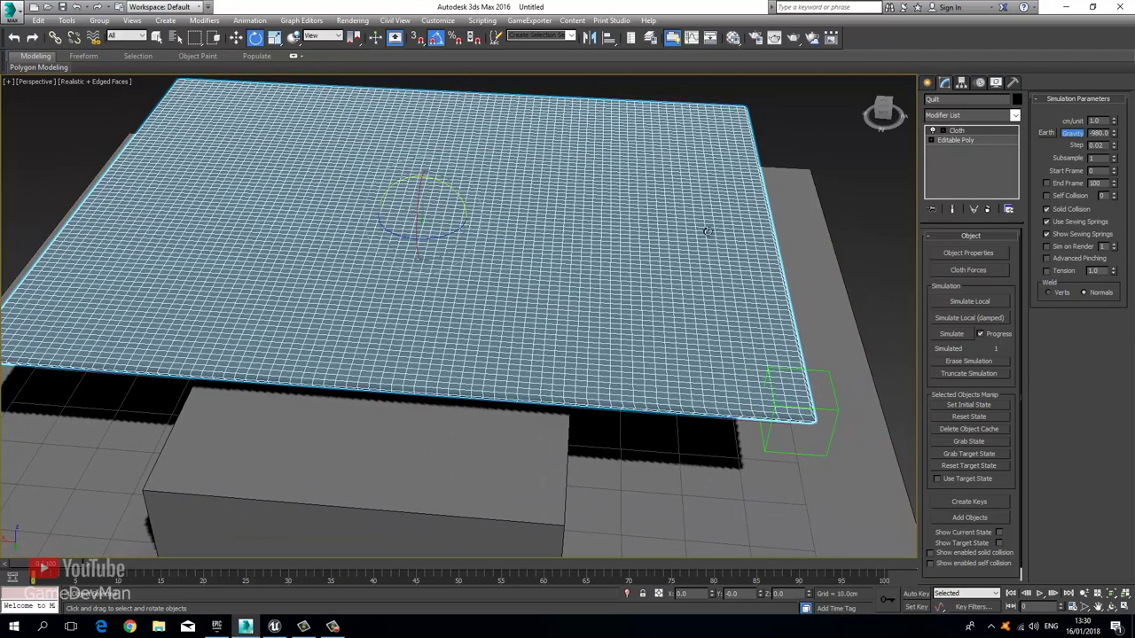
Step: In Top view, group the 39 vertices at Quilt's top-left corner as cloth group 'Drag'
{"action": "left_click", "coordinate": [943, 131]}
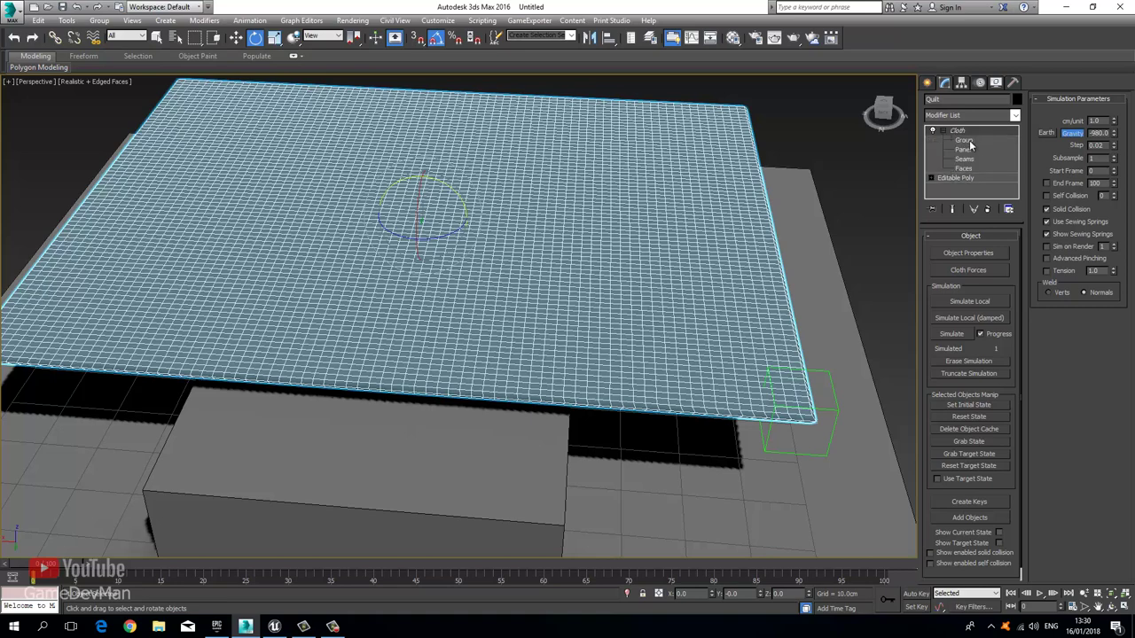
{"action": "left_click", "coordinate": [965, 140]}
{"action": "key", "text": "t"}
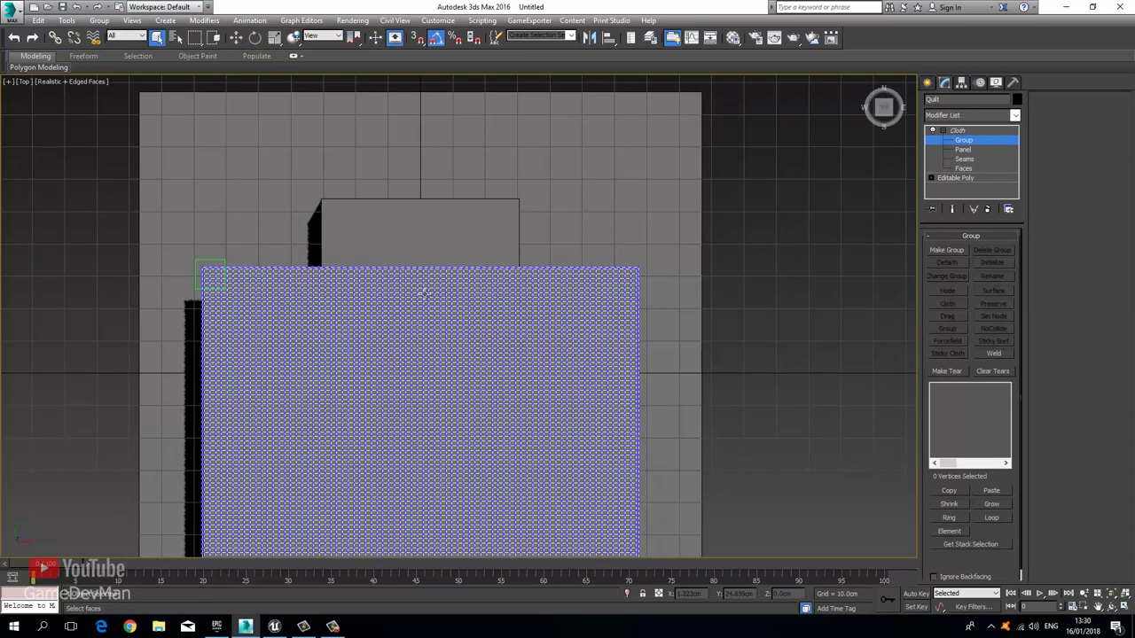
{"action": "middle_click_drag", "start_coordinate": [417, 292], "coordinate": [520, 286]}
{"action": "scroll", "coordinate": [481, 260], "scroll_direction": "up", "scroll_amount": 5}
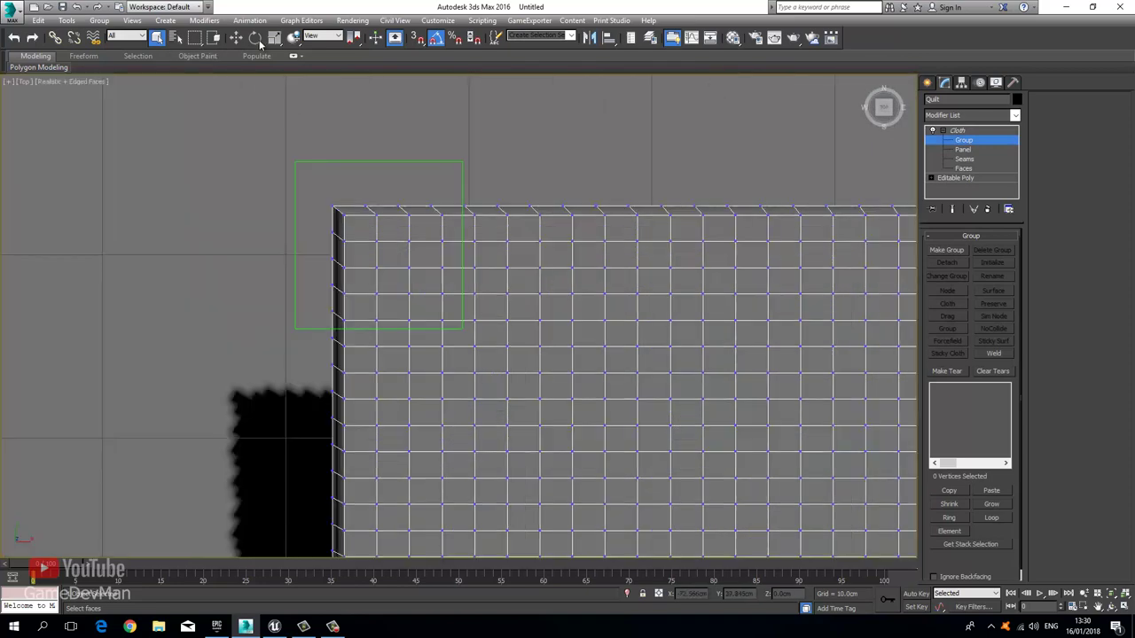
{"action": "left_click_drag", "start_coordinate": [303, 175], "coordinate": [455, 312]}
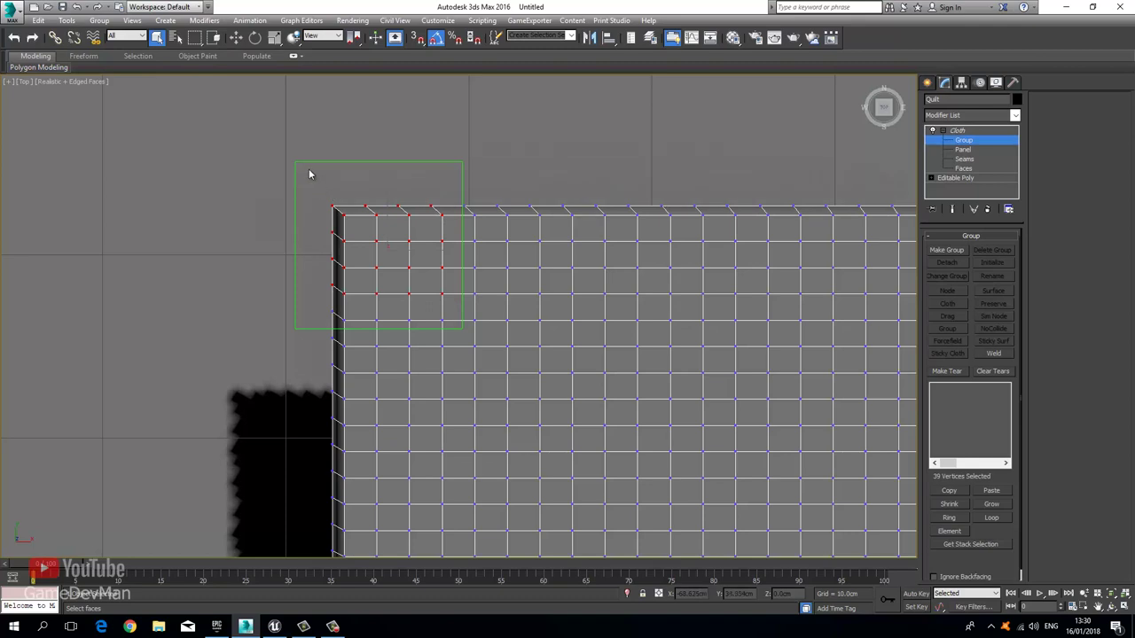
{"action": "left_click", "coordinate": [949, 250]}
{"action": "type", "text": "Drag"}
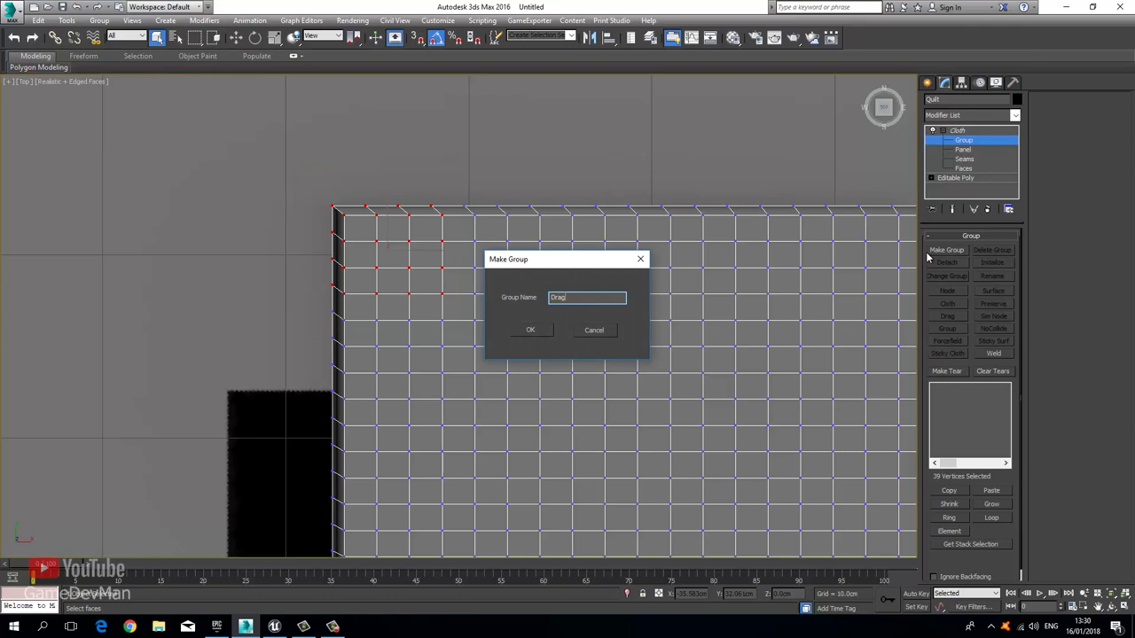
{"action": "key", "text": "Return"}
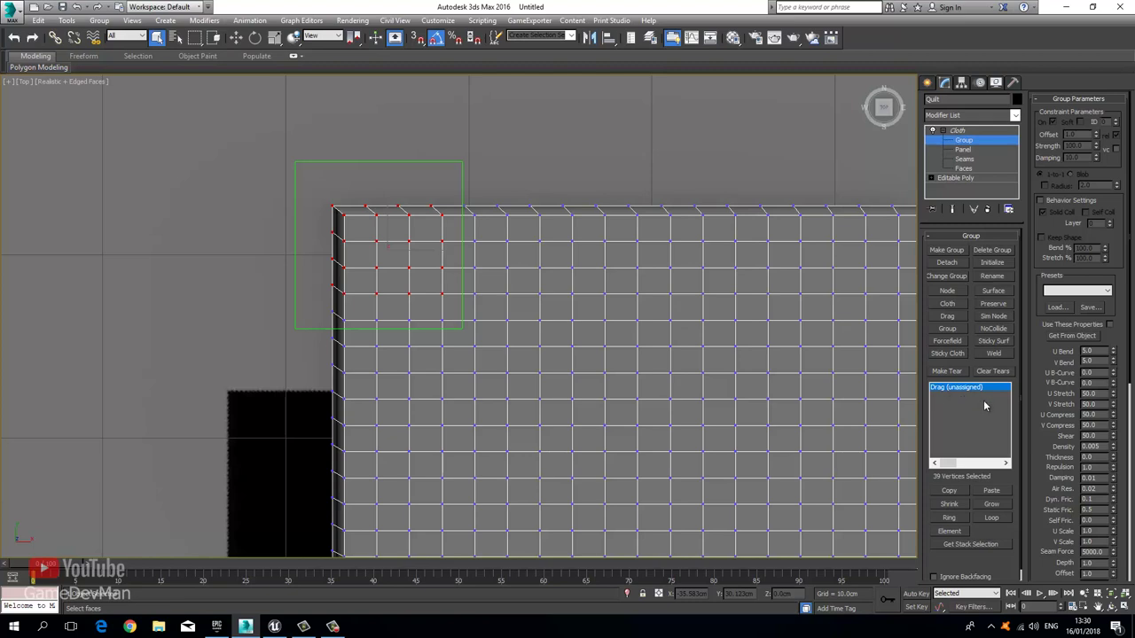
Step: Make the Drag group a drag constraint attached to Dummy001
{"action": "left_click", "coordinate": [947, 317]}
{"action": "left_click", "coordinate": [947, 293]}
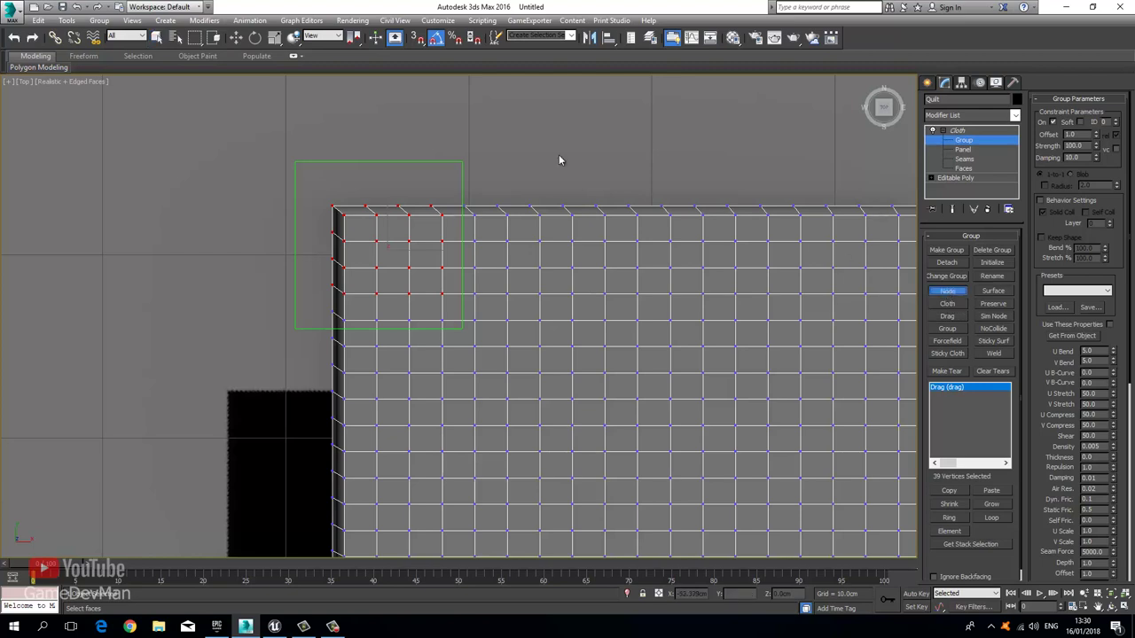
{"action": "left_click", "coordinate": [461, 173]}
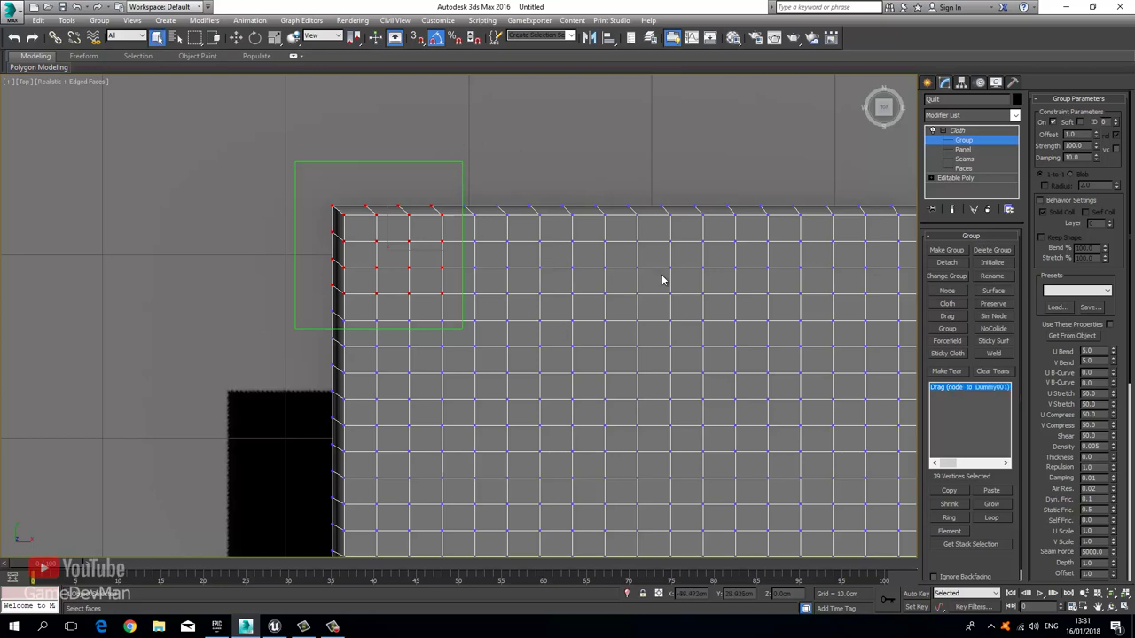
Step: Back in Perspective, view the cloth above the box and return Cloth to object level
{"action": "scroll", "coordinate": [620, 280], "scroll_direction": "down", "scroll_amount": 2}
{"action": "key", "text": "p"}
{"action": "scroll", "coordinate": [487, 286], "scroll_direction": "down", "scroll_amount": 5}
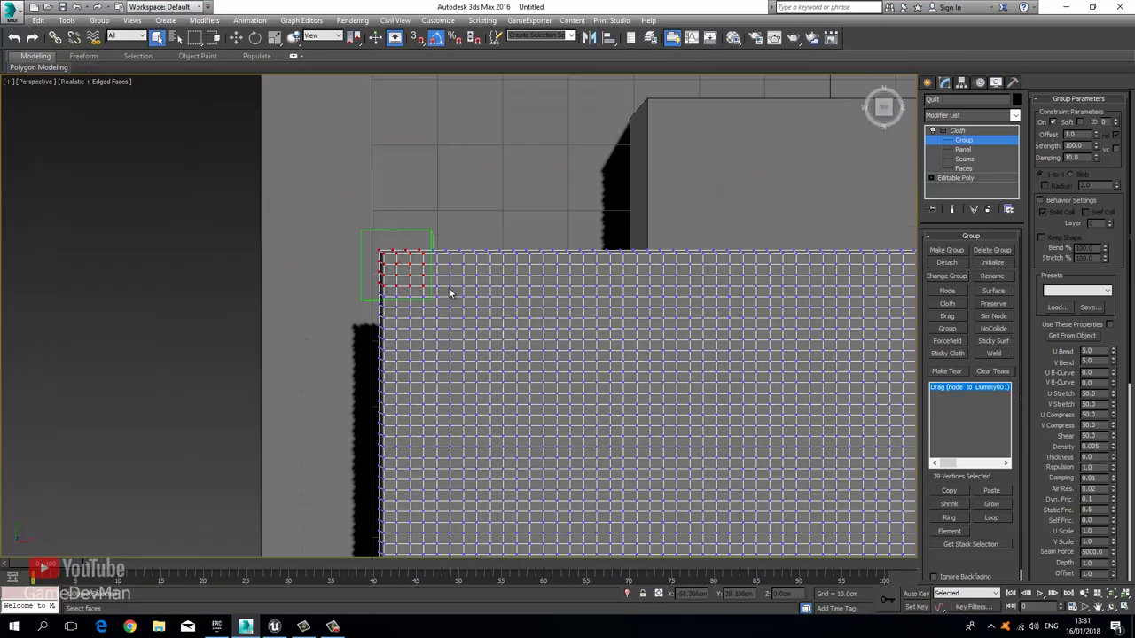
{"action": "middle_click_drag", "start_coordinate": [449, 292], "coordinate": [526, 432], "text": "alt"}
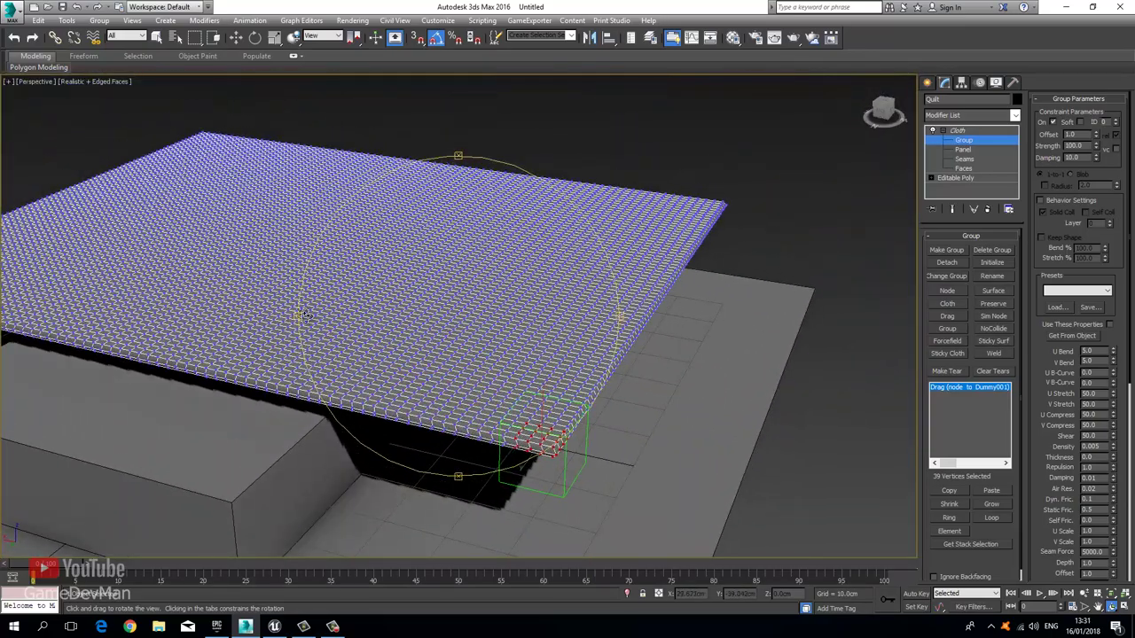
{"action": "middle_click_drag", "start_coordinate": [460, 283], "coordinate": [512, 280], "text": "alt"}
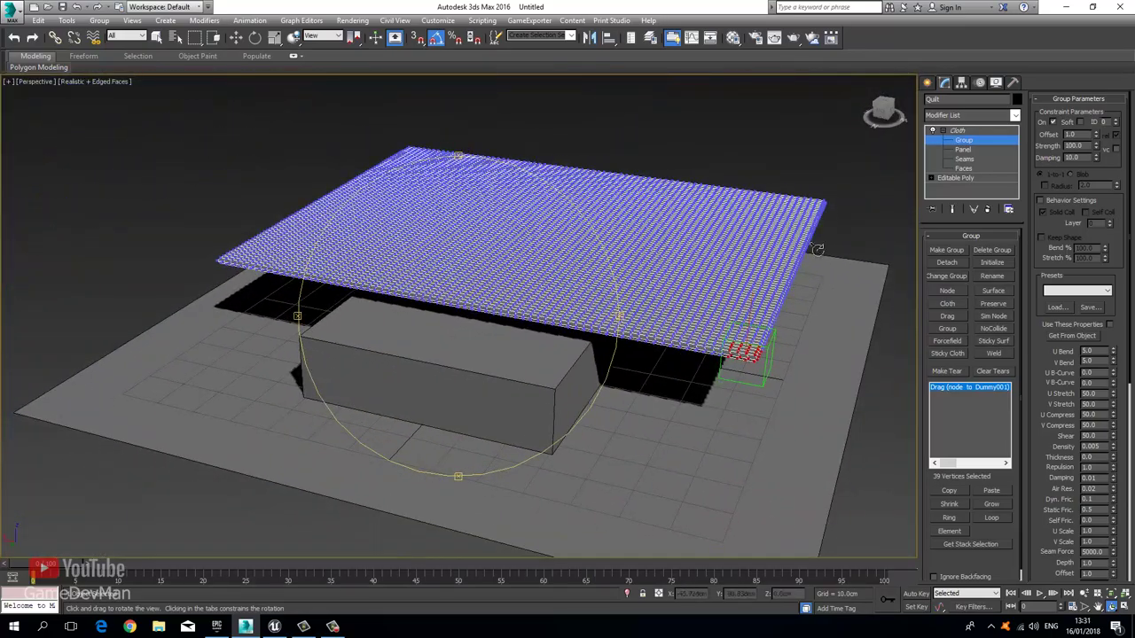
{"action": "left_click", "coordinate": [943, 132]}
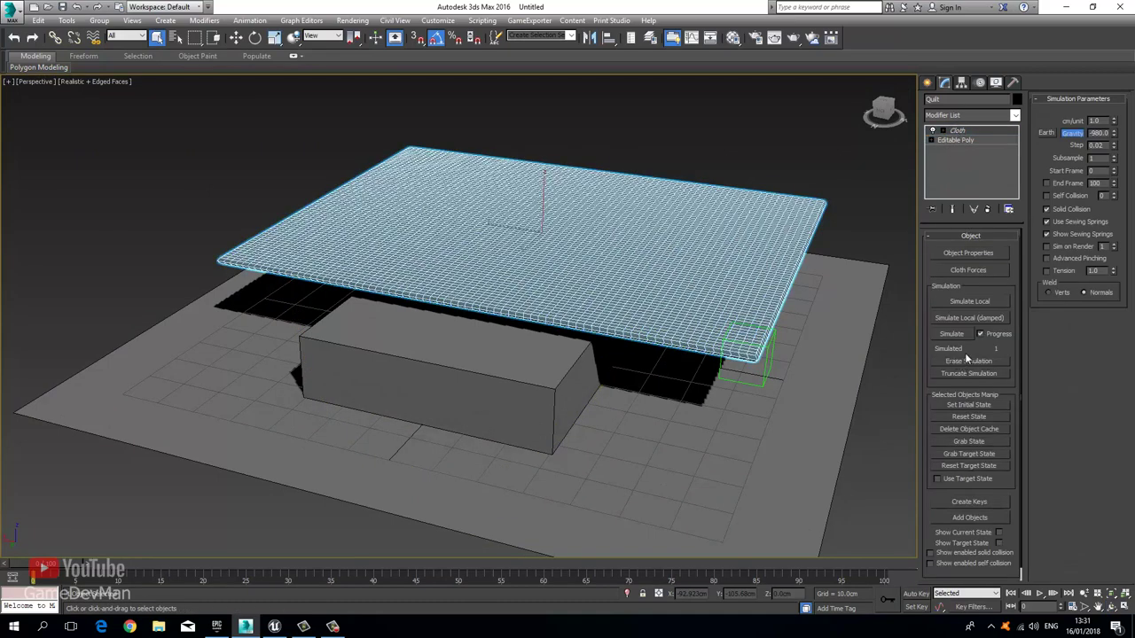
Step: Run a test cloth simulation with the dummy-dragged corner, stop it, and erase it
{"action": "left_click", "coordinate": [951, 334]}
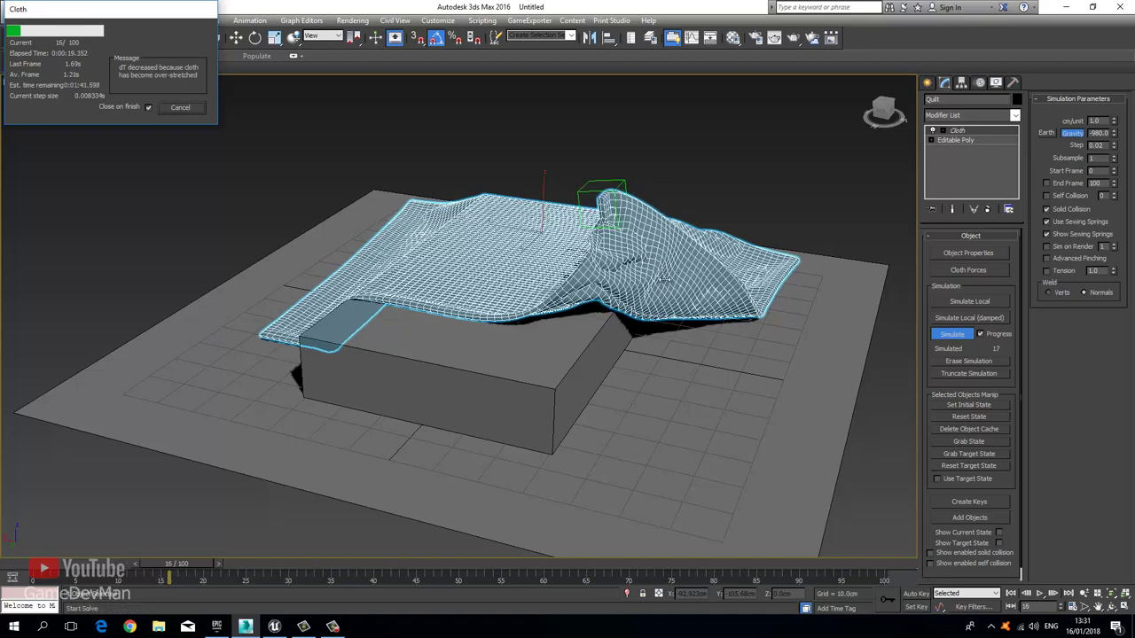
{"action": "left_click", "coordinate": [180, 108]}
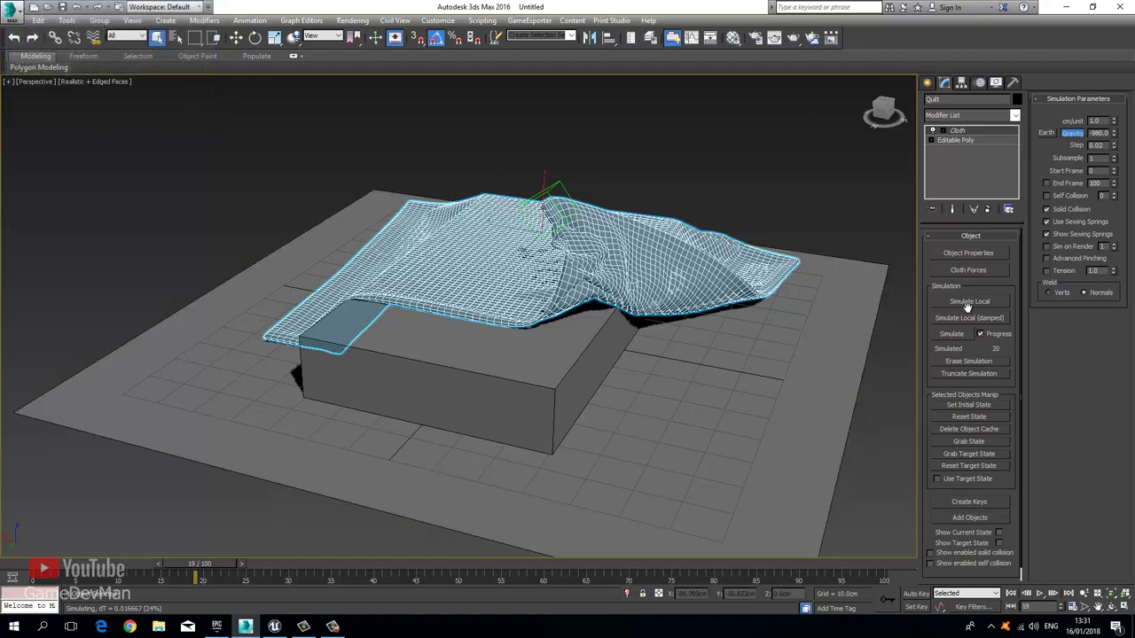
{"action": "left_click", "coordinate": [968, 362]}
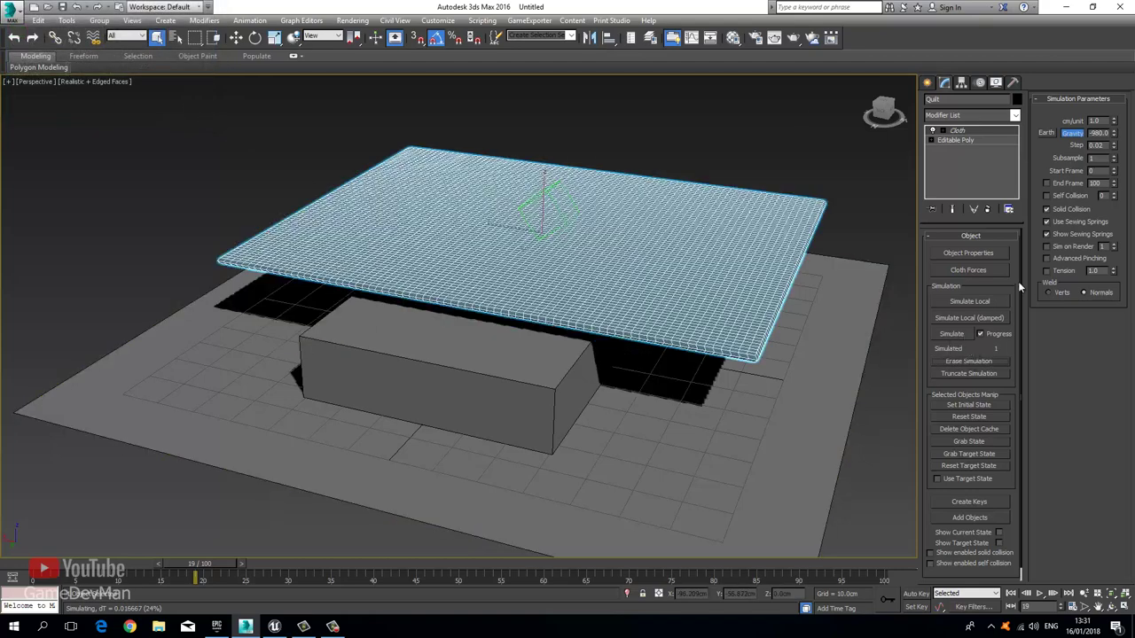
Step: Enable Self Collision at 2 and Solid Collision, then rerun the cloth simulation
{"action": "left_click", "coordinate": [1059, 195]}
{"action": "left_click", "coordinate": [1046, 209]}
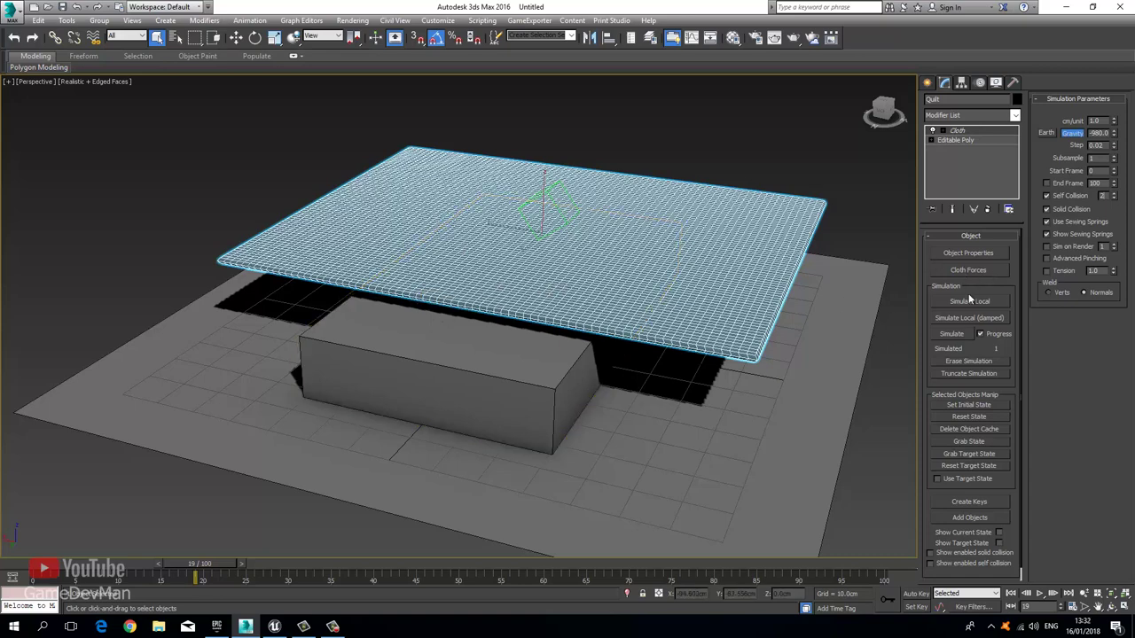
{"action": "left_click", "coordinate": [952, 333]}
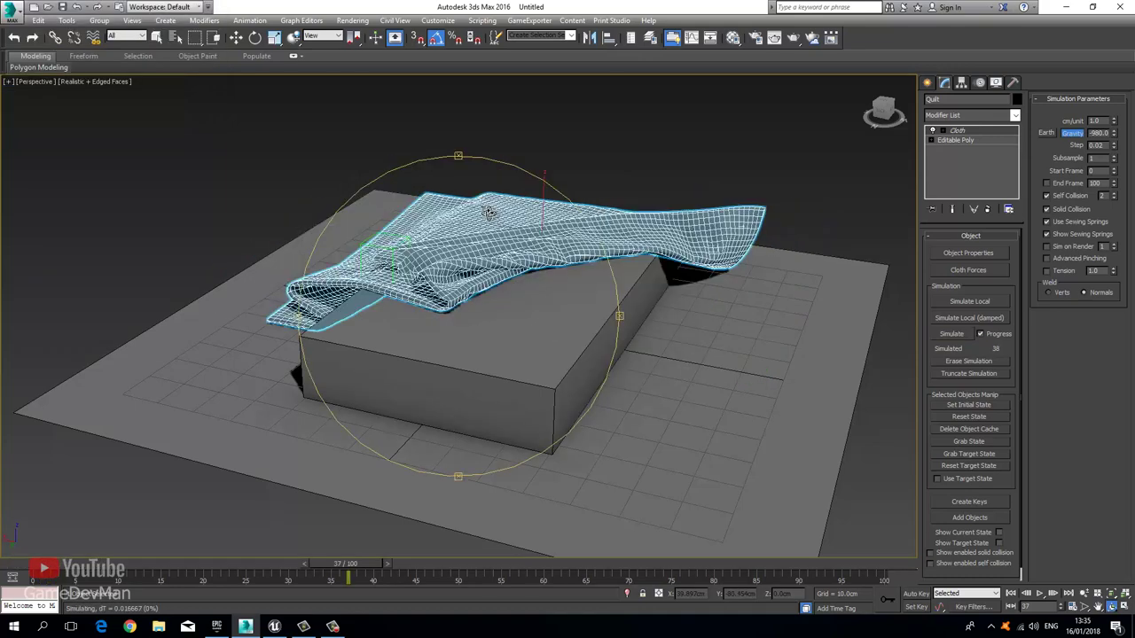
{"action": "middle_click_drag", "start_coordinate": [351, 257], "coordinate": [443, 242], "text": "alt"}
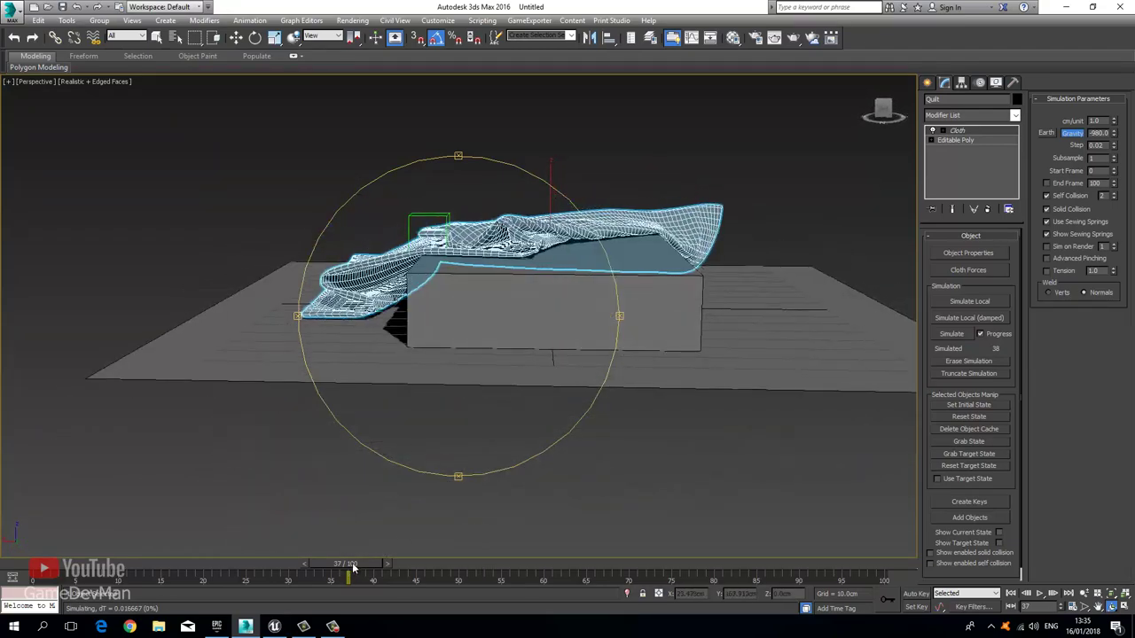
{"action": "left_click_drag", "start_coordinate": [352, 570], "coordinate": [442, 560]}
{"action": "middle_click_drag", "start_coordinate": [558, 282], "coordinate": [377, 371], "text": "alt"}
{"action": "scroll", "coordinate": [376, 371], "scroll_direction": "up", "scroll_amount": 5}
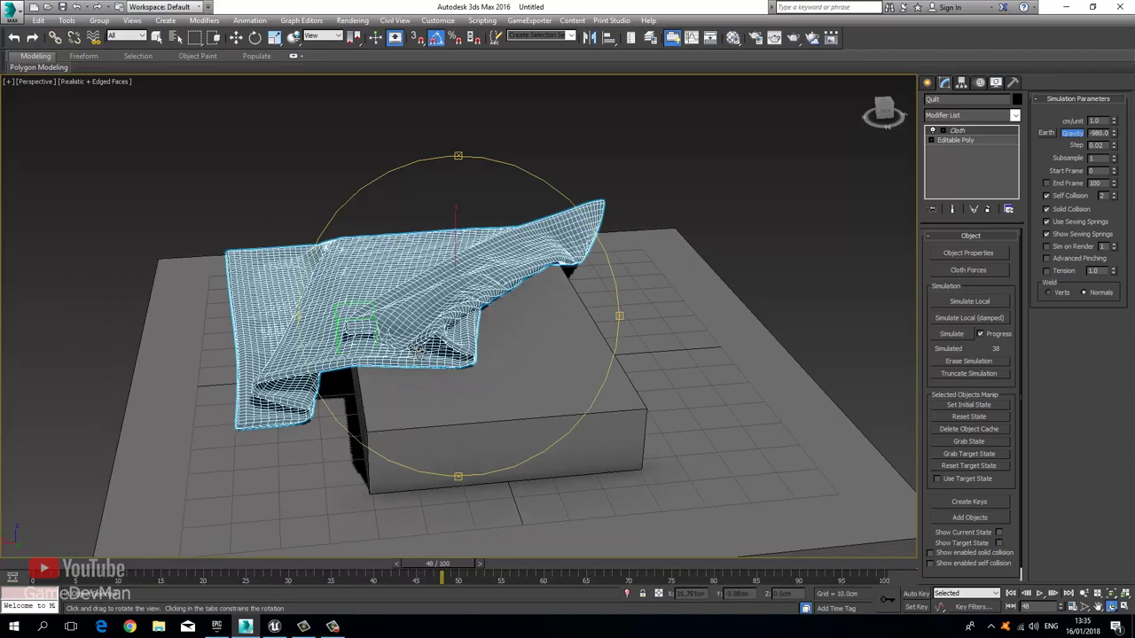
{"action": "middle_click_drag", "start_coordinate": [416, 351], "coordinate": [320, 381], "text": "alt"}
{"action": "scroll", "coordinate": [390, 353], "scroll_direction": "up", "scroll_amount": 5}
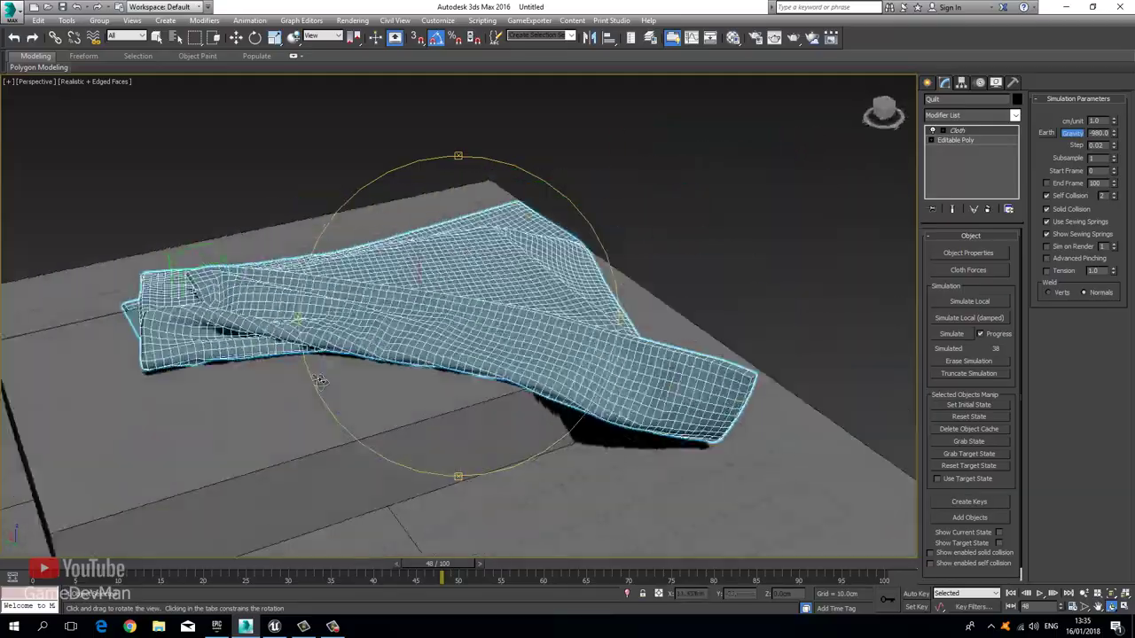
{"action": "left_click_drag", "start_coordinate": [320, 381], "coordinate": [361, 383]}
{"action": "scroll", "coordinate": [335, 365], "scroll_direction": "down", "scroll_amount": 3}
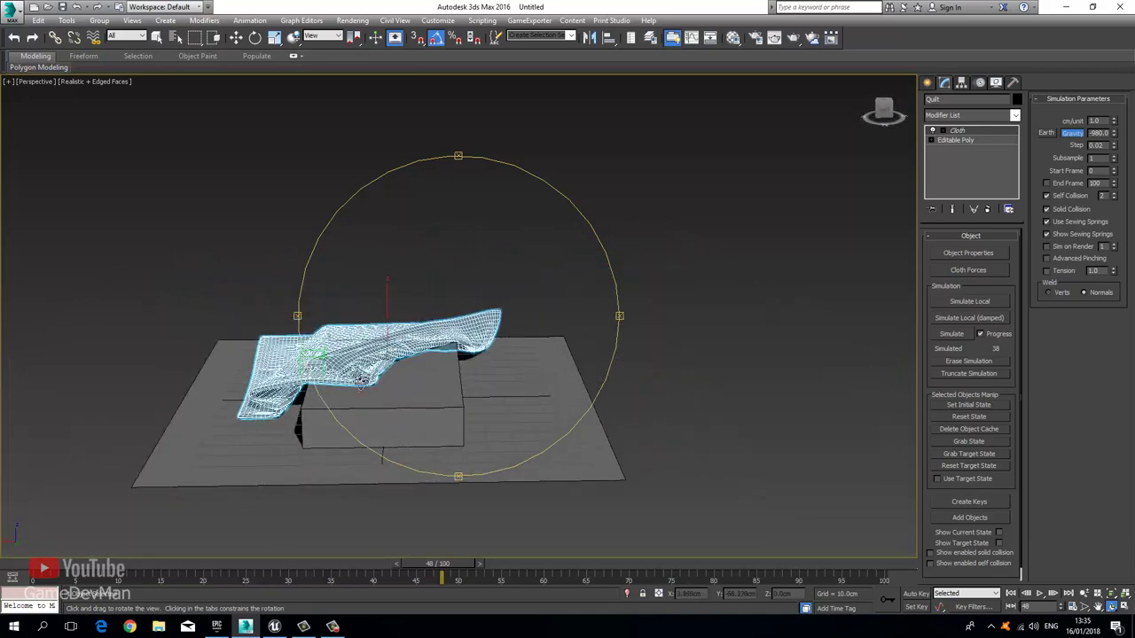
{"action": "scroll", "coordinate": [361, 381], "scroll_direction": "up", "scroll_amount": 4}
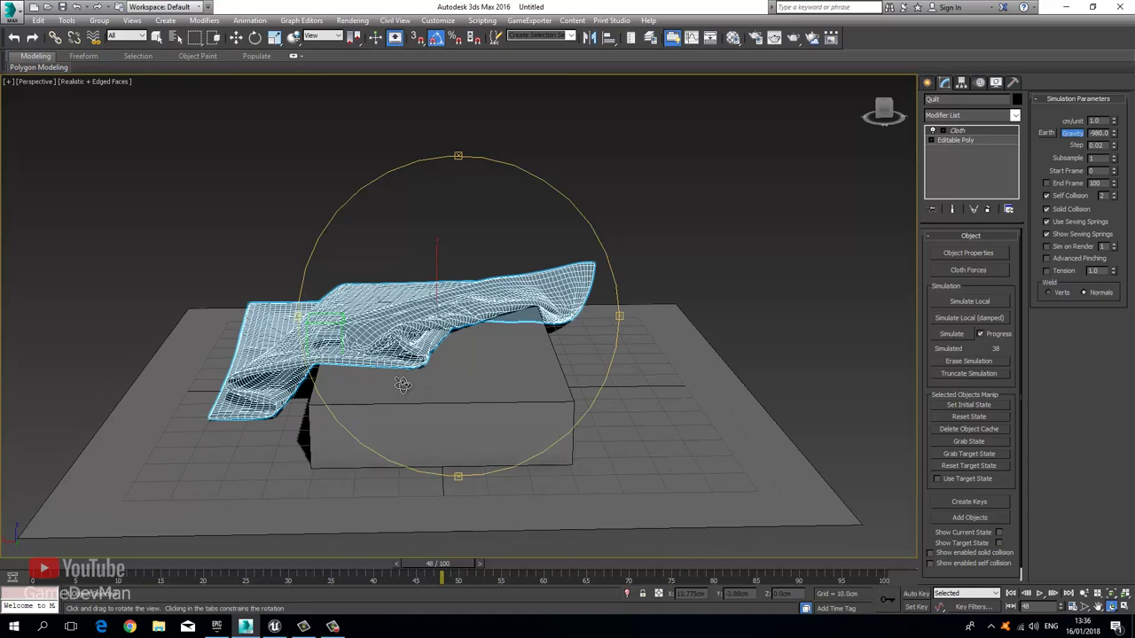
Step: Erase the cloth simulation, then lower the Quilt's Air Resistance to 0.01 in its cloth properties
{"action": "left_click", "coordinate": [966, 362]}
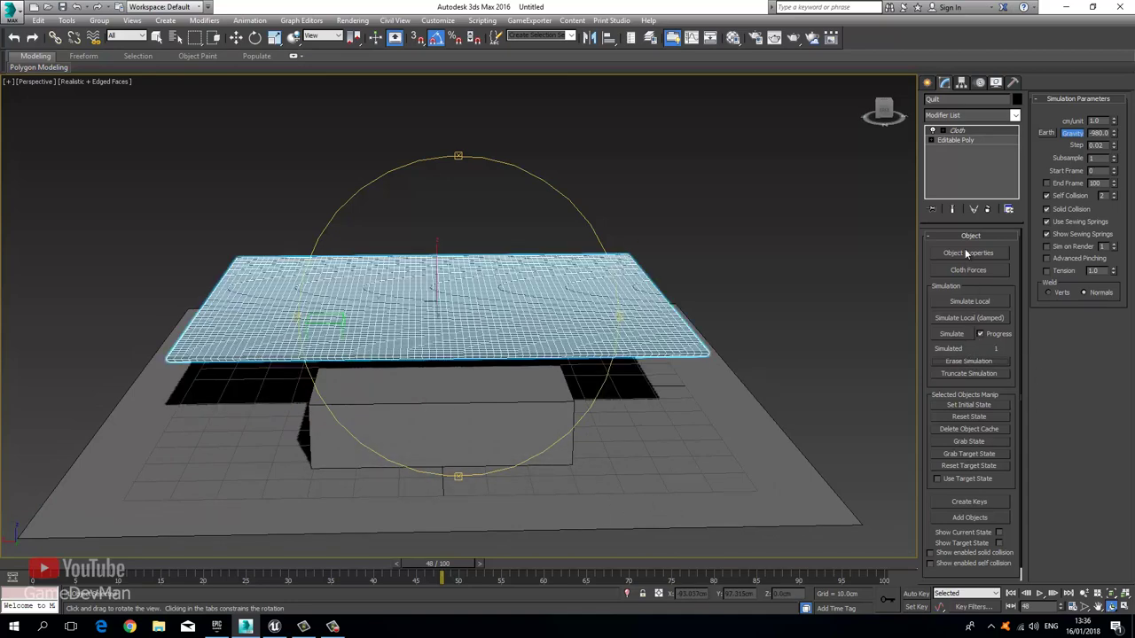
{"action": "left_click_drag", "start_coordinate": [481, 104], "coordinate": [287, 138]}
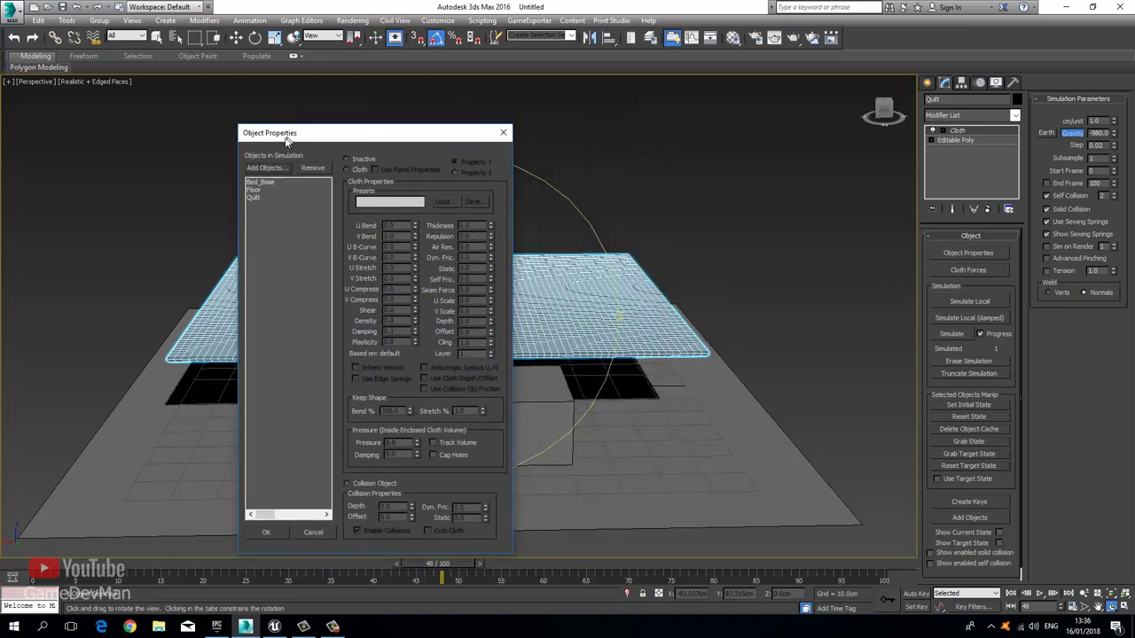
{"action": "left_click", "coordinate": [263, 198]}
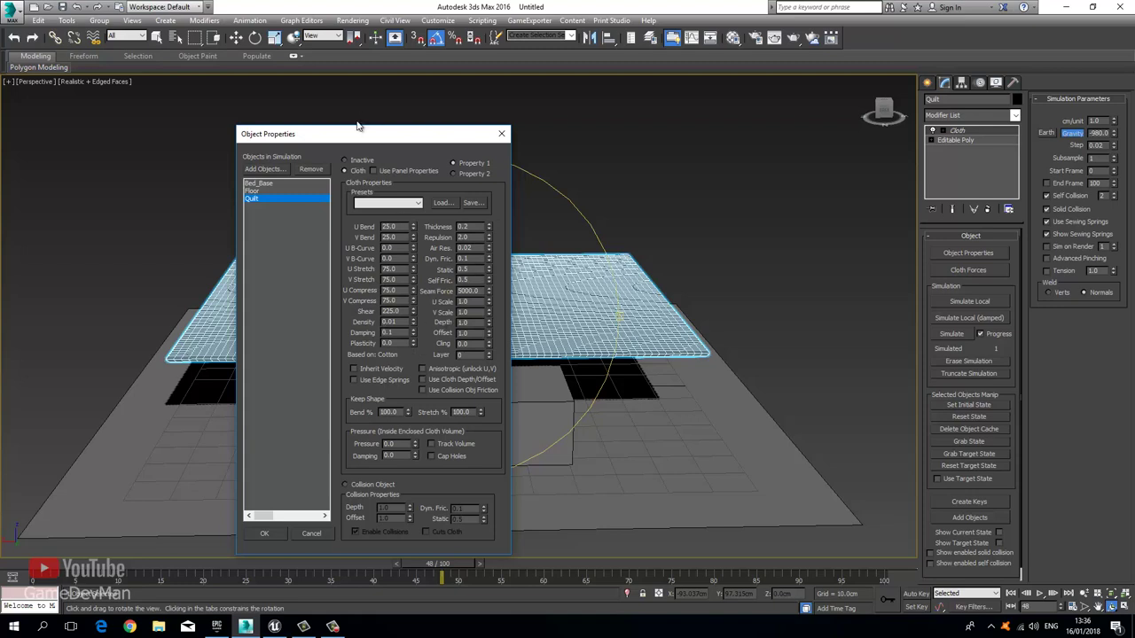
{"action": "left_click_drag", "start_coordinate": [357, 127], "coordinate": [302, 114]}
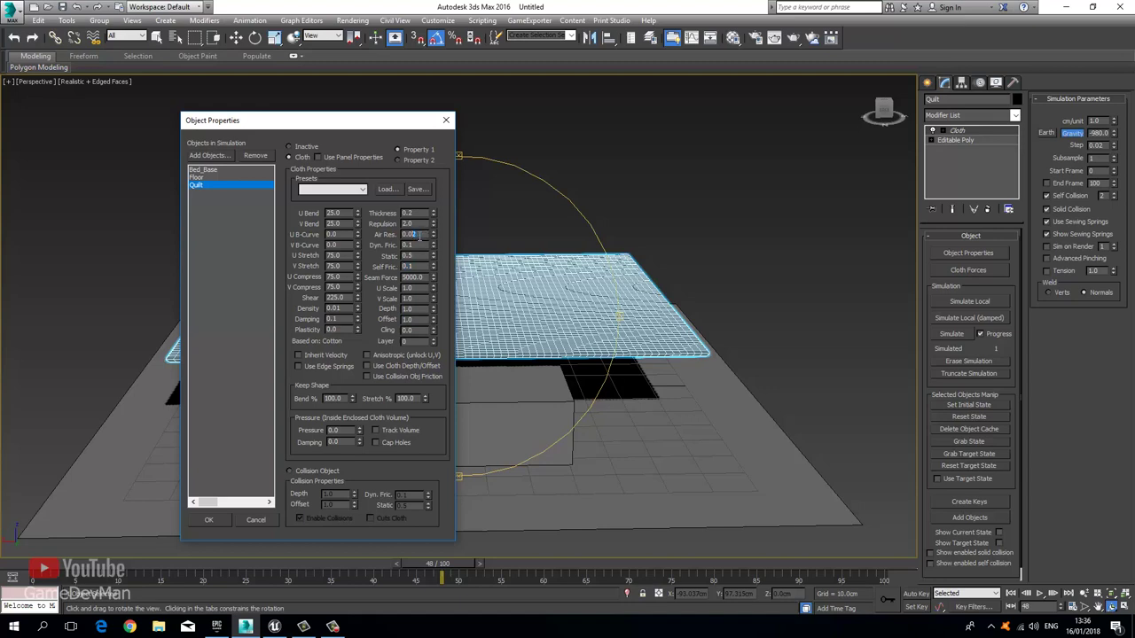
{"action": "left_click", "coordinate": [433, 238]}
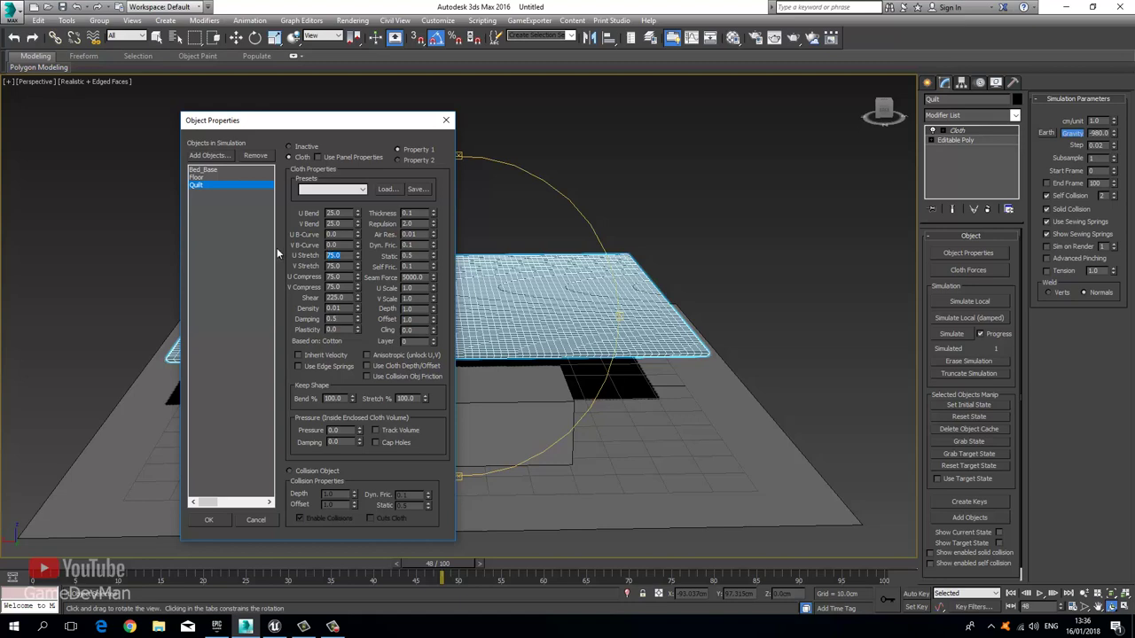
Step: Set the Quilt's U Stretch and V Stretch to 50 and close the cloth properties with OK
{"action": "type", "text": "50"}
{"action": "key", "text": "Tab"}
{"action": "type", "text": "50"}
{"action": "key", "text": "Return"}
{"action": "key", "text": "Tab"}
{"action": "key", "text": "Tab"}
{"action": "key", "text": "Tab"}
{"action": "double_click", "coordinate": [347, 211]}
{"action": "key", "text": "Tab"}
{"action": "left_click_drag", "start_coordinate": [292, 120], "coordinate": [378, 76]}
{"action": "left_click", "coordinate": [295, 476]}
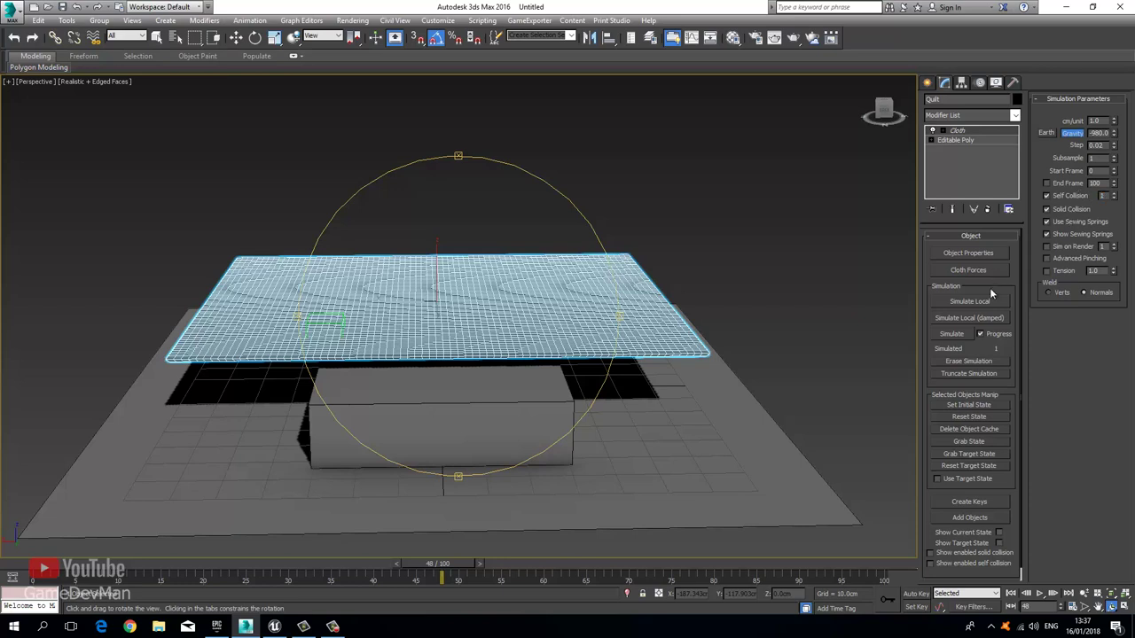
Step: Run the cloth simulation on the quilt, then orbit and scrub the timeline to inspect the drape
{"action": "left_click", "coordinate": [951, 335]}
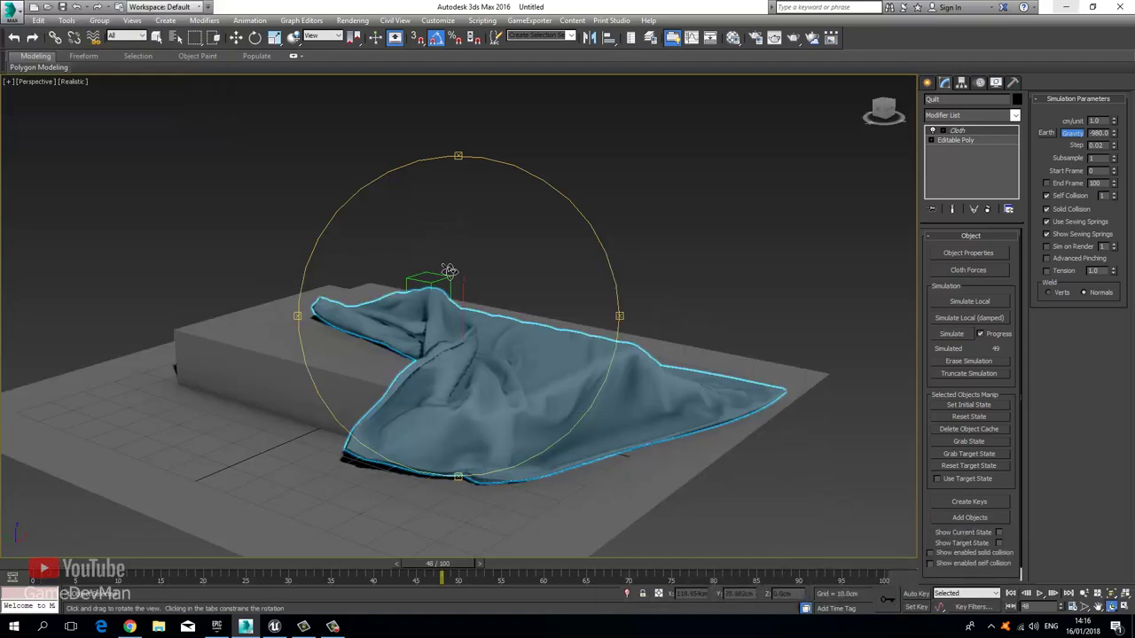
{"action": "left_click_drag", "start_coordinate": [514, 302], "coordinate": [373, 367]}
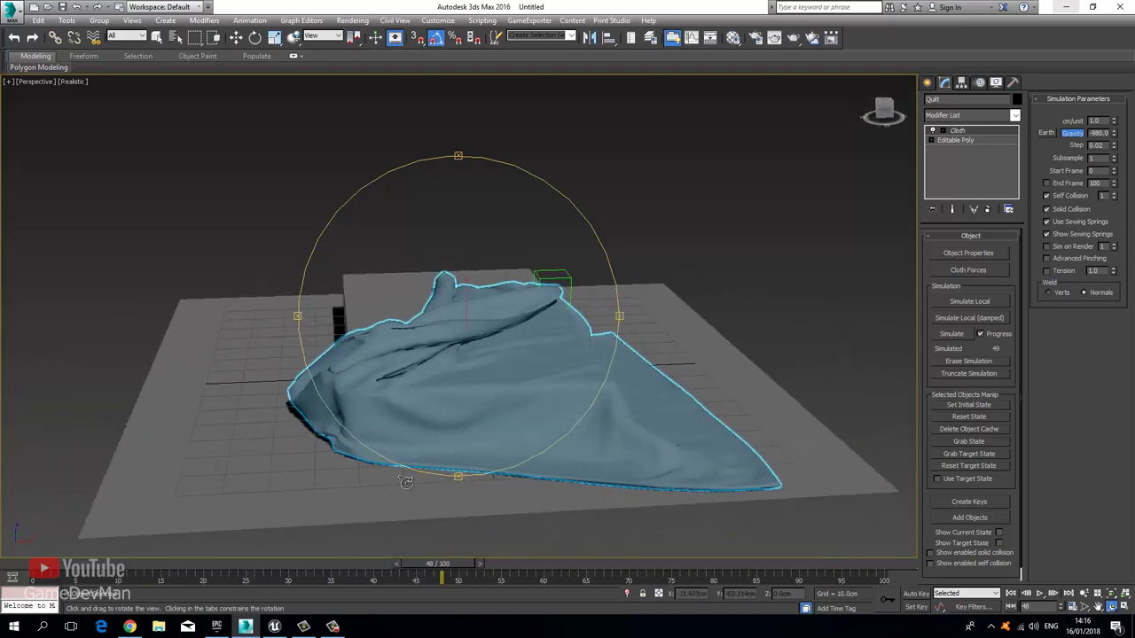
{"action": "left_click_drag", "start_coordinate": [441, 565], "coordinate": [465, 543]}
{"action": "key", "text": "ctrl+r"}
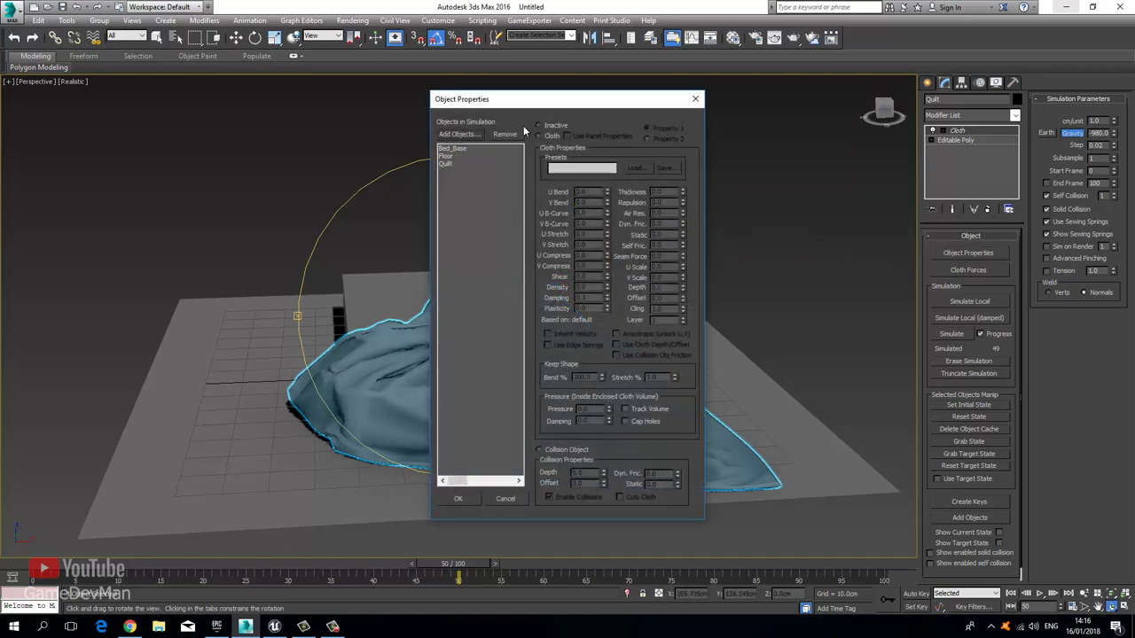
Step: Select Quilt in the simulation objects and review Bend 1.0, Stretch 50.0, Shear 10.0, Density 0.005
{"action": "left_click_drag", "start_coordinate": [531, 99], "coordinate": [407, 117]}
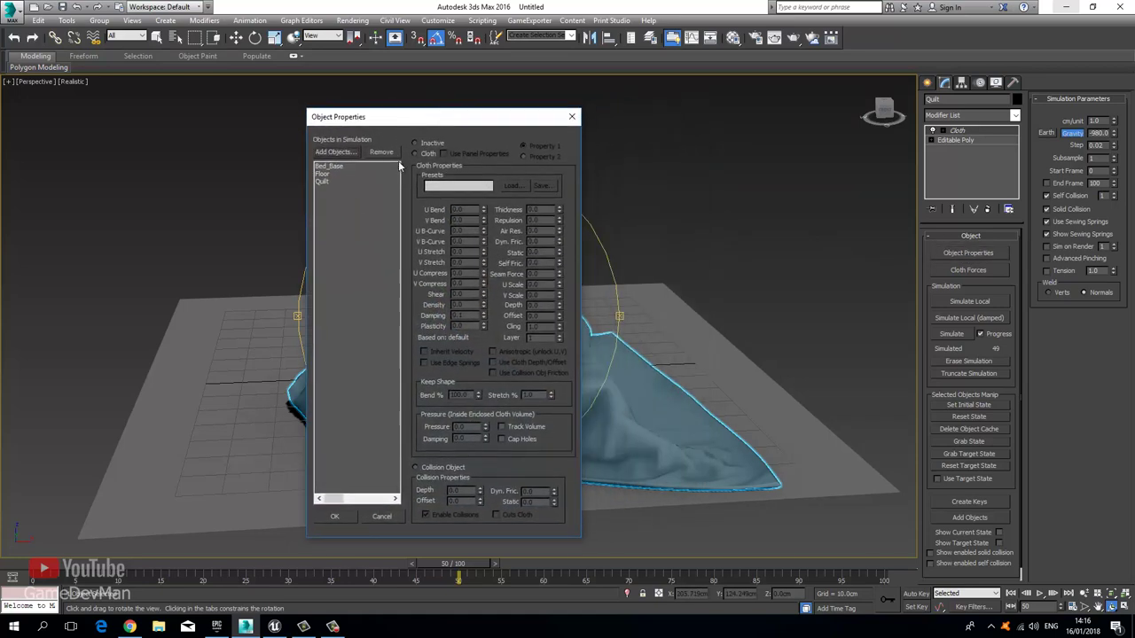
{"action": "left_click", "coordinate": [317, 182]}
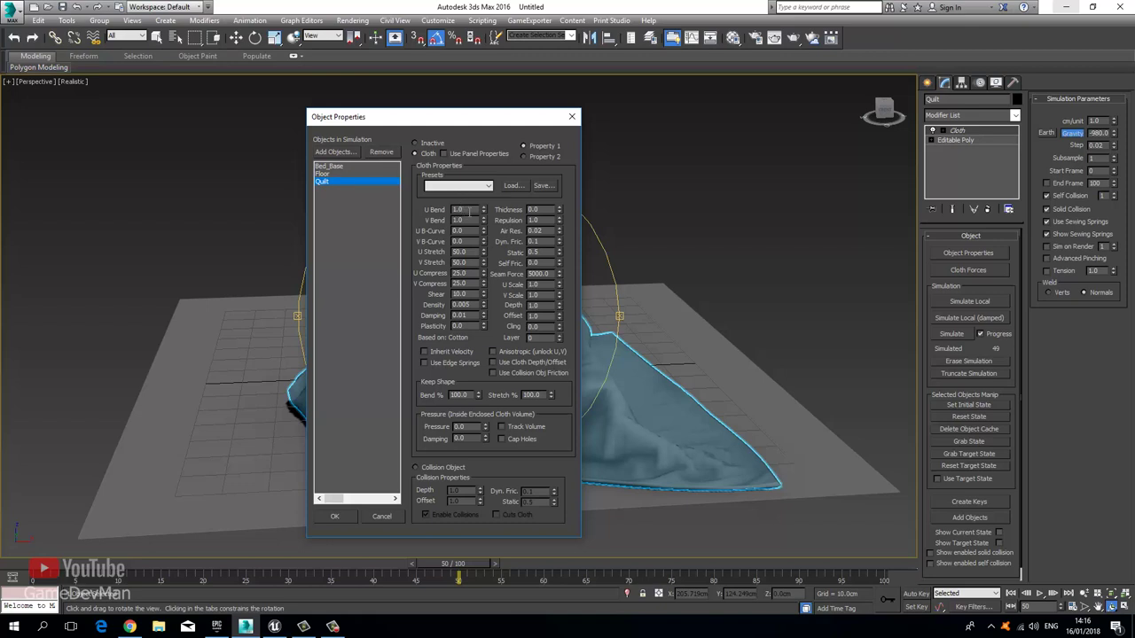
{"action": "left_click_drag", "start_coordinate": [467, 209], "coordinate": [446, 210]}
{"action": "double_click", "coordinate": [465, 230]}
{"action": "double_click", "coordinate": [468, 252]}
{"action": "double_click", "coordinate": [470, 263]}
{"action": "double_click", "coordinate": [461, 294]}
{"action": "double_click", "coordinate": [460, 304]}
{"action": "left_click_drag", "start_coordinate": [449, 120], "coordinate": [202, 109]}
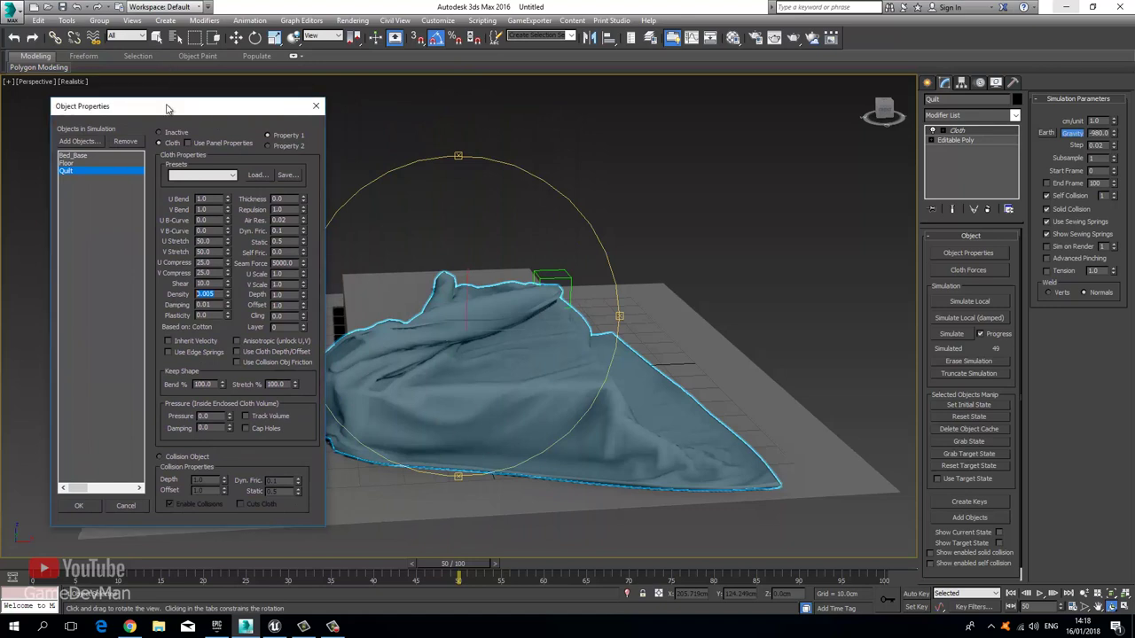
{"action": "left_click_drag", "start_coordinate": [169, 108], "coordinate": [247, 104]}
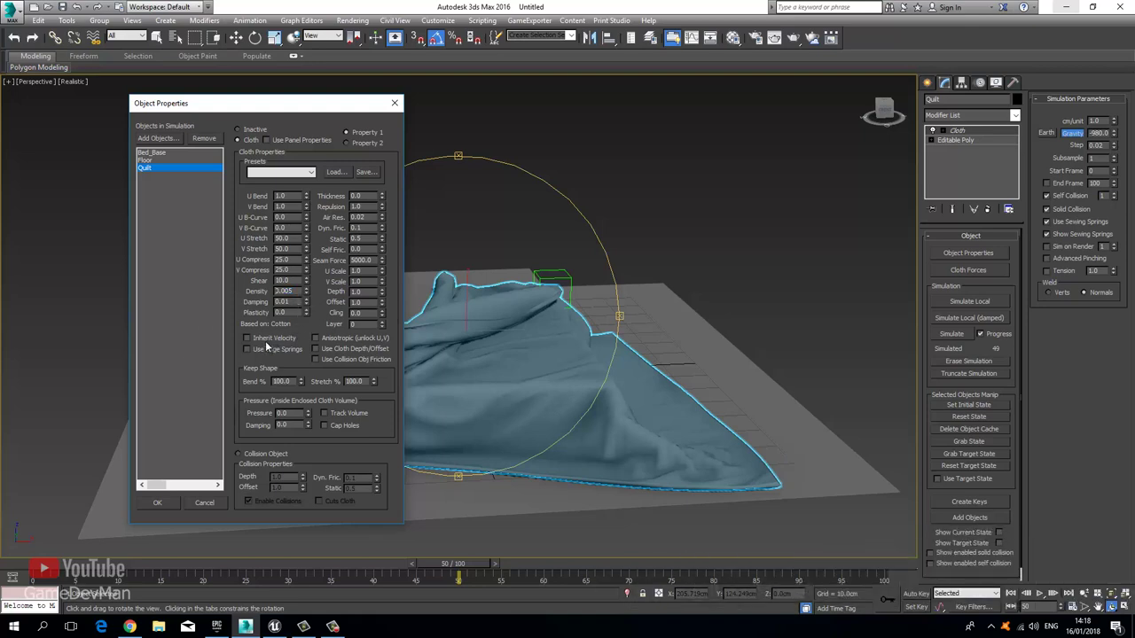
{"action": "double_click", "coordinate": [284, 301]}
{"action": "left_click", "coordinate": [225, 312]}
{"action": "double_click", "coordinate": [365, 196]}
{"action": "double_click", "coordinate": [365, 217]}
{"action": "key", "text": "Tab"}
{"action": "key", "text": "Tab"}
{"action": "left_click", "coordinate": [359, 270]}
{"action": "key", "text": "Tab"}
Step: Close the cloth object properties and replay the drape while orbiting the quilt
{"action": "left_click_drag", "start_coordinate": [262, 107], "coordinate": [350, 88]}
{"action": "left_click", "coordinate": [481, 86]}
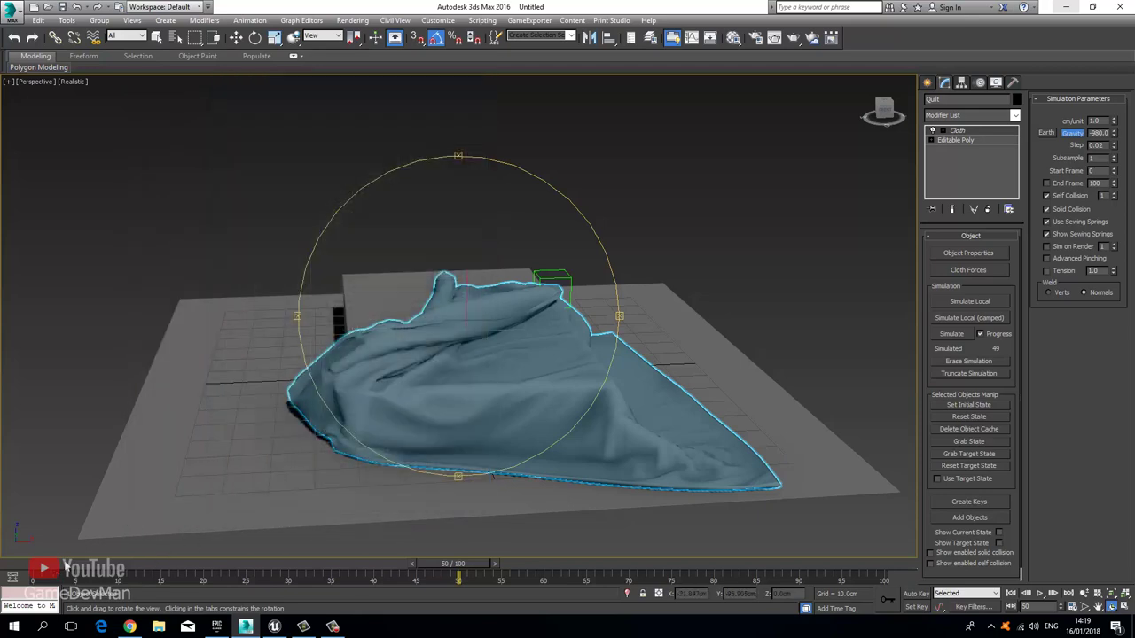
{"action": "left_click", "coordinate": [66, 567]}
{"action": "left_click_drag", "start_coordinate": [79, 566], "coordinate": [497, 588]}
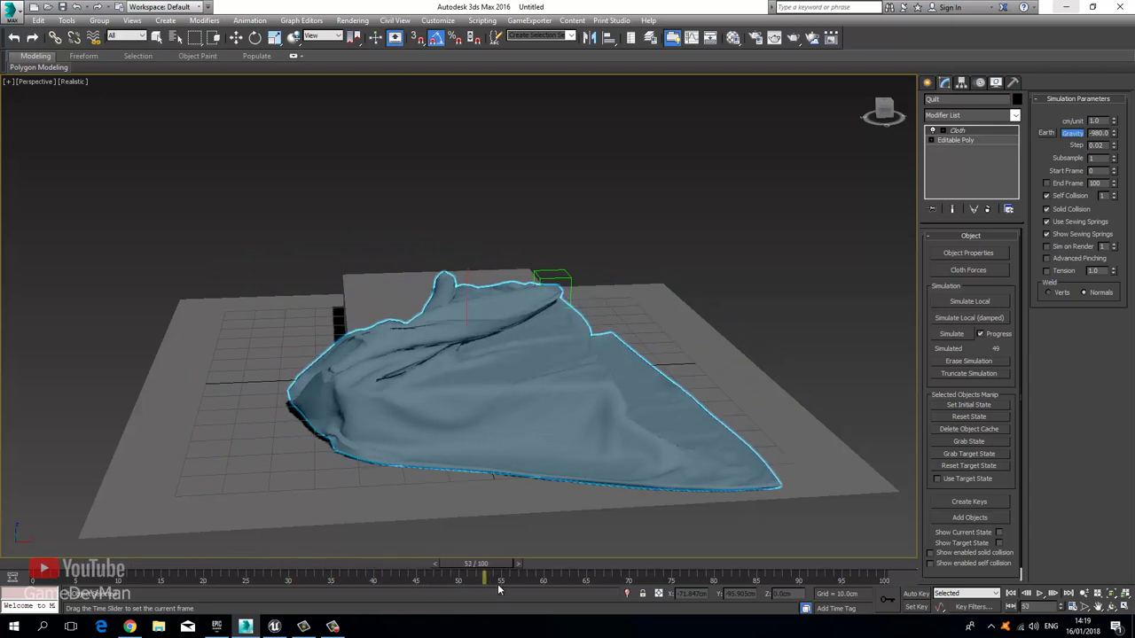
{"action": "left_click_drag", "start_coordinate": [566, 584], "coordinate": [502, 569]}
{"action": "key", "text": "ctrl+r"}
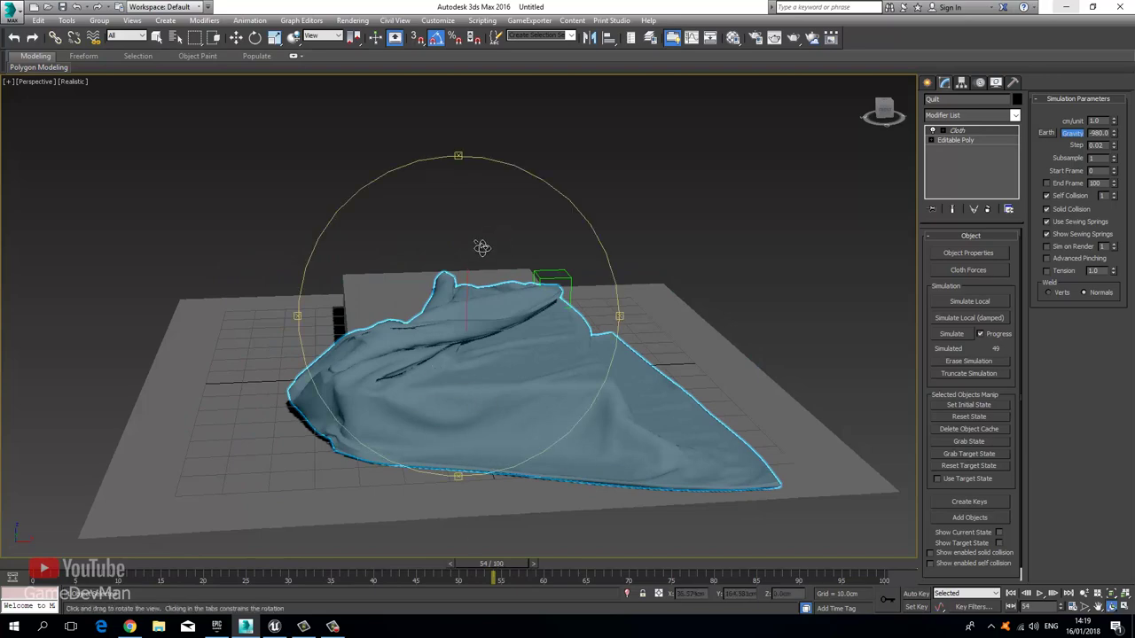
{"action": "left_click_drag", "start_coordinate": [416, 341], "coordinate": [527, 346]}
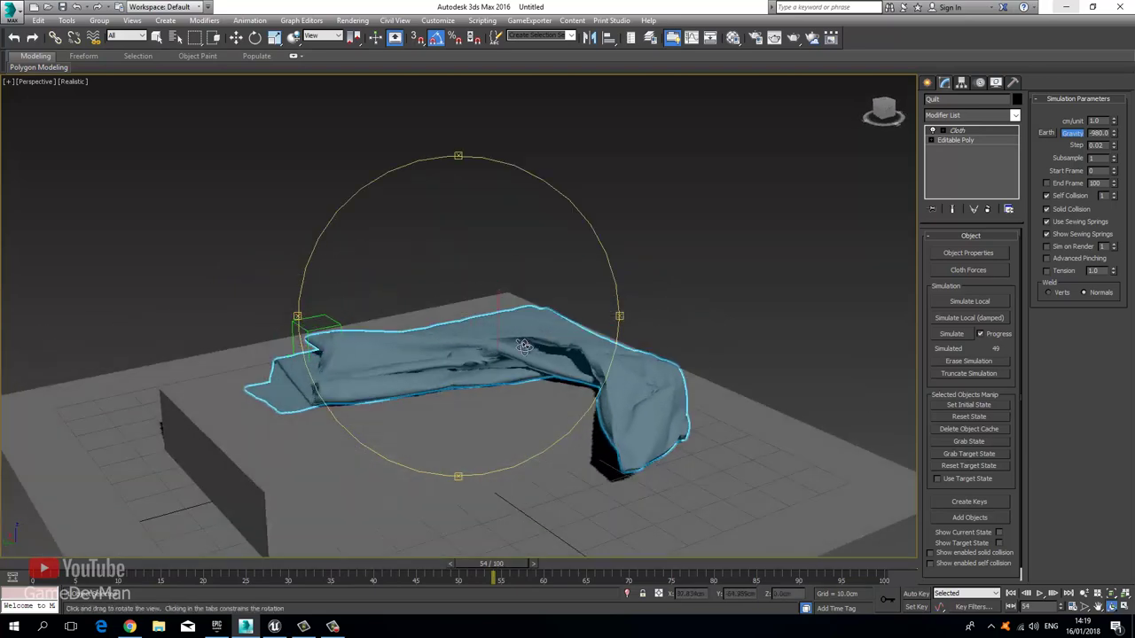
Step: Select the bed base box and the floor plane and hide them
{"action": "left_click", "coordinate": [236, 37]}
{"action": "left_click", "coordinate": [286, 418], "text": "ctrl"}
{"action": "scroll", "coordinate": [283, 417], "scroll_direction": "down", "scroll_amount": 3}
{"action": "left_click", "coordinate": [177, 425], "text": "ctrl"}
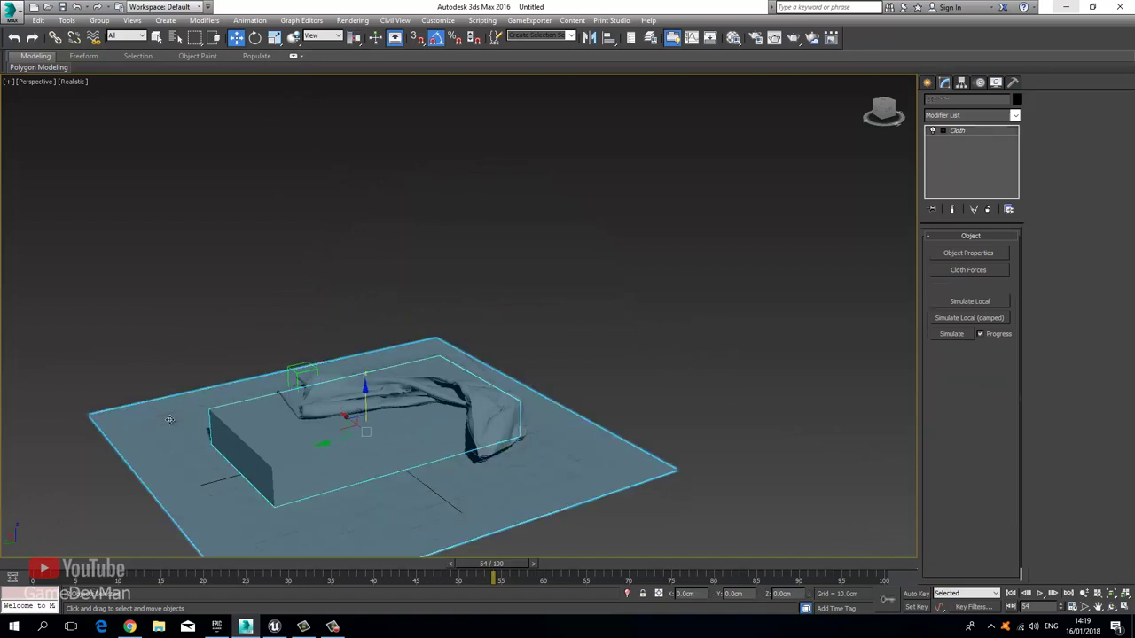
{"action": "right_click", "coordinate": [168, 413]}
{"action": "left_click", "coordinate": [196, 384]}
Step: Scrub the simulation forward and select the lone draped quilt
{"action": "middle_click_drag", "start_coordinate": [272, 416], "coordinate": [362, 337], "text": "alt"}
{"action": "scroll", "coordinate": [372, 346], "scroll_direction": "up", "scroll_amount": 3}
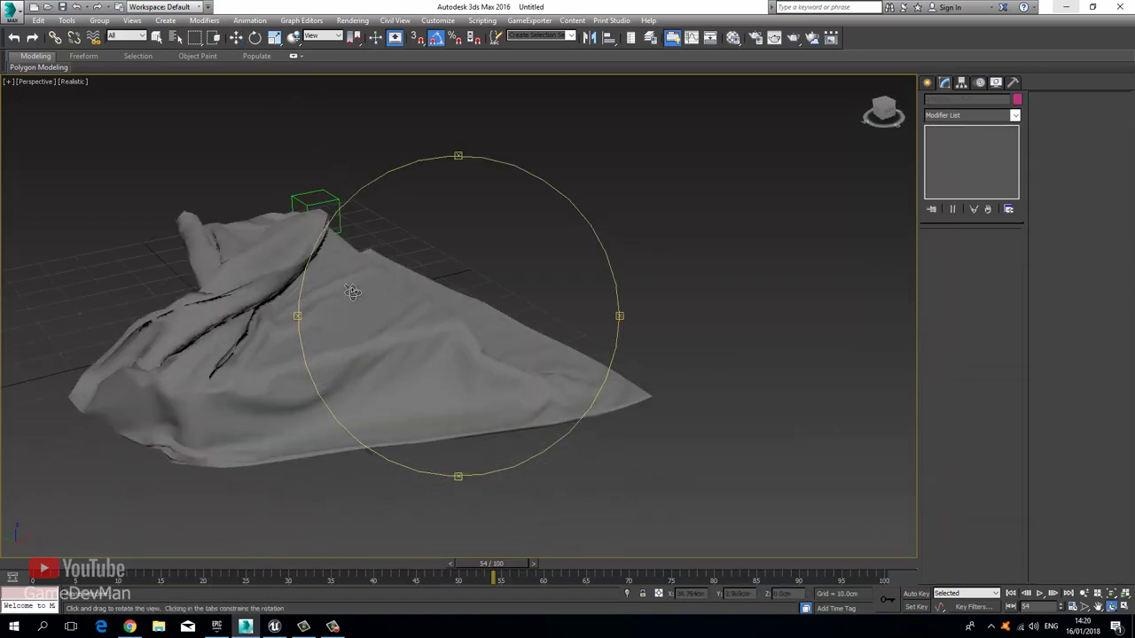
{"action": "left_click", "coordinate": [236, 37]}
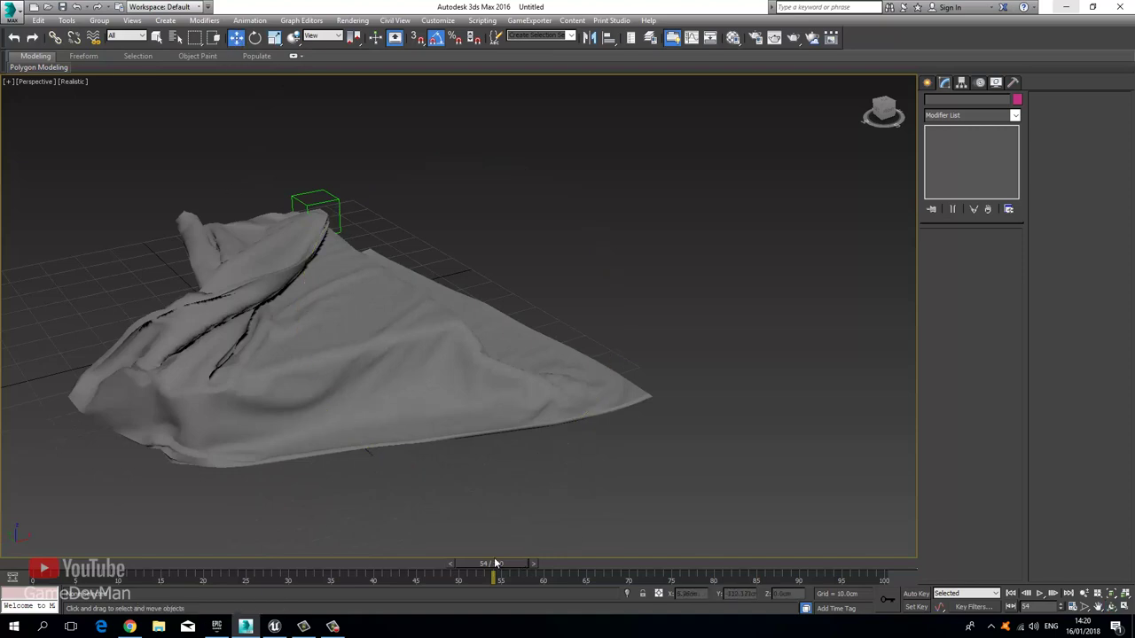
{"action": "left_click_drag", "start_coordinate": [531, 564], "coordinate": [911, 565]}
{"action": "left_click", "coordinate": [394, 363]}
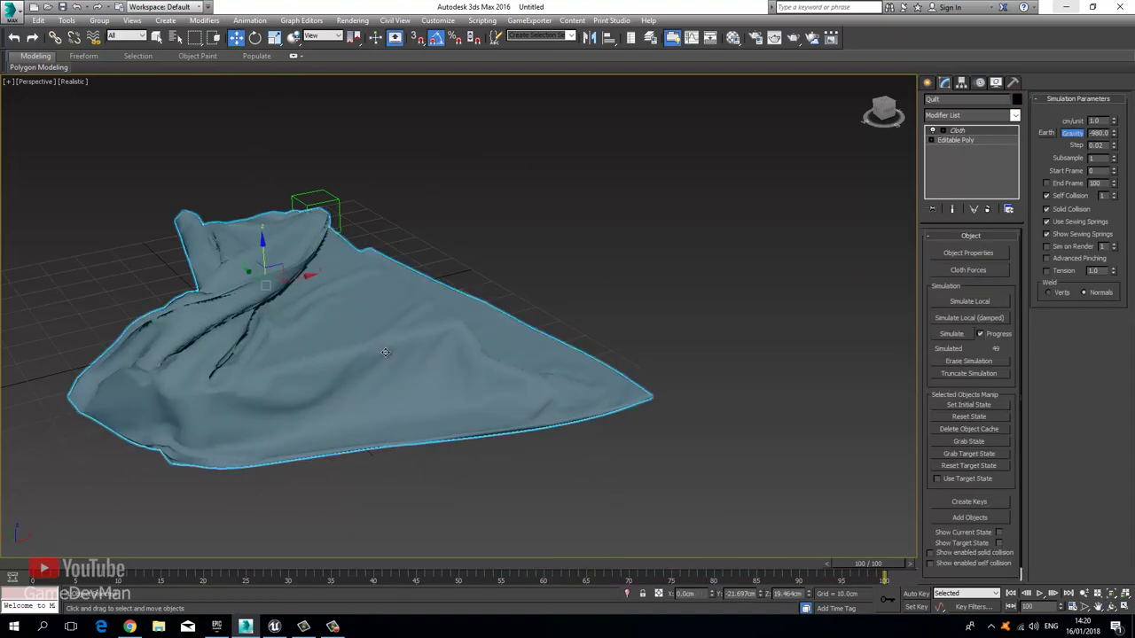
{"action": "right_click", "coordinate": [383, 349]}
Step: Convert the draped quilt to Editable Poly and show its edged faces with F4
{"action": "mouse_move", "coordinate": [492, 470]}
{"action": "left_click", "coordinate": [540, 478]}
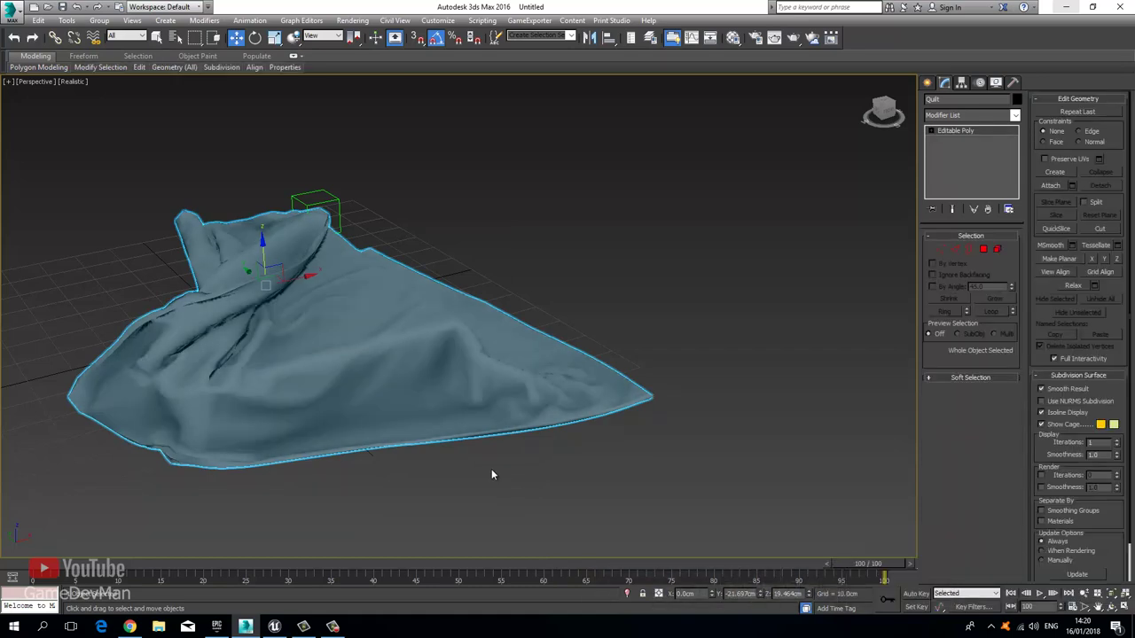
{"action": "middle_click_drag", "start_coordinate": [312, 349], "coordinate": [353, 370], "text": "alt"}
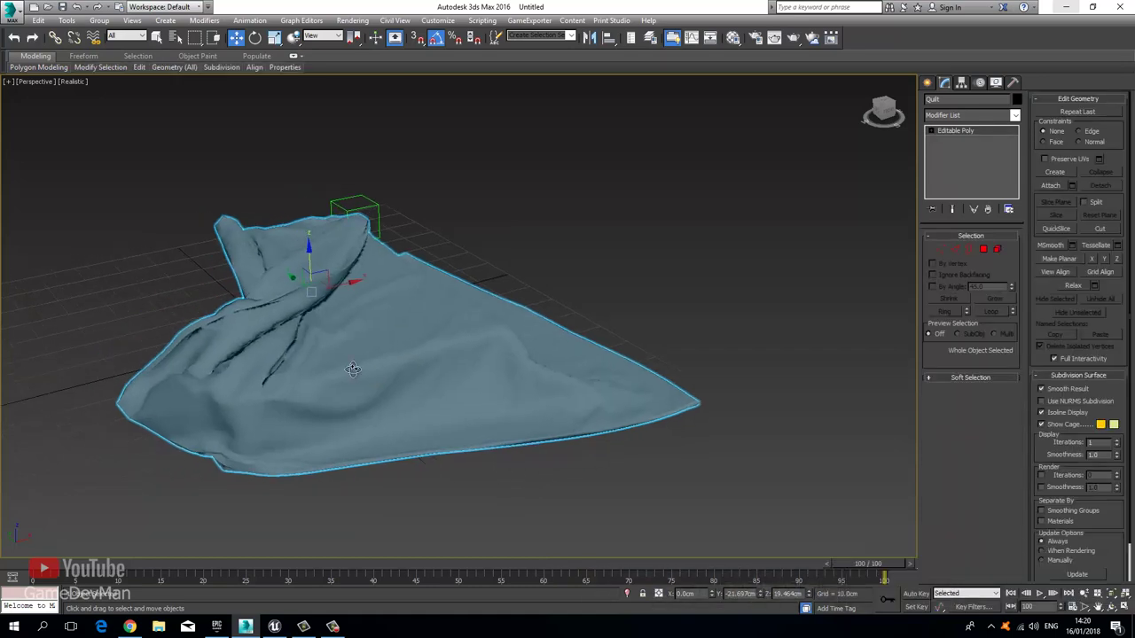
{"action": "key", "text": "ctrl+r"}
{"action": "left_click_drag", "start_coordinate": [369, 297], "coordinate": [416, 337]}
{"action": "key", "text": "F4"}
Step: Orbit around the collapsed quilt to inspect its folds, then reselect the quilt mesh
{"action": "left_click_drag", "start_coordinate": [302, 318], "coordinate": [467, 335]}
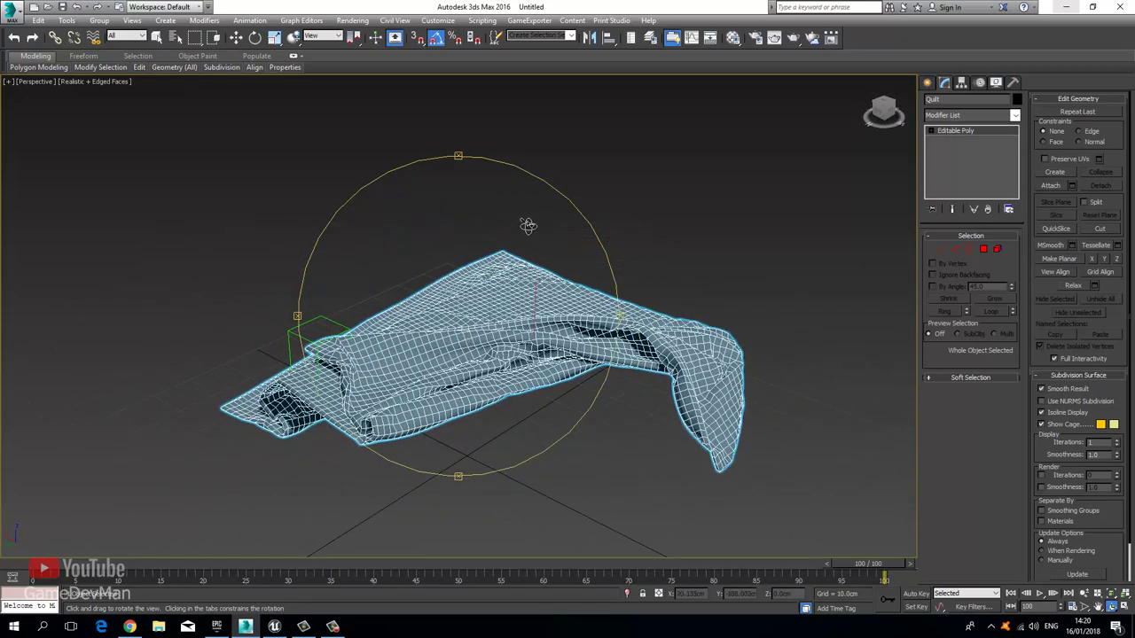
{"action": "left_click", "coordinate": [236, 37]}
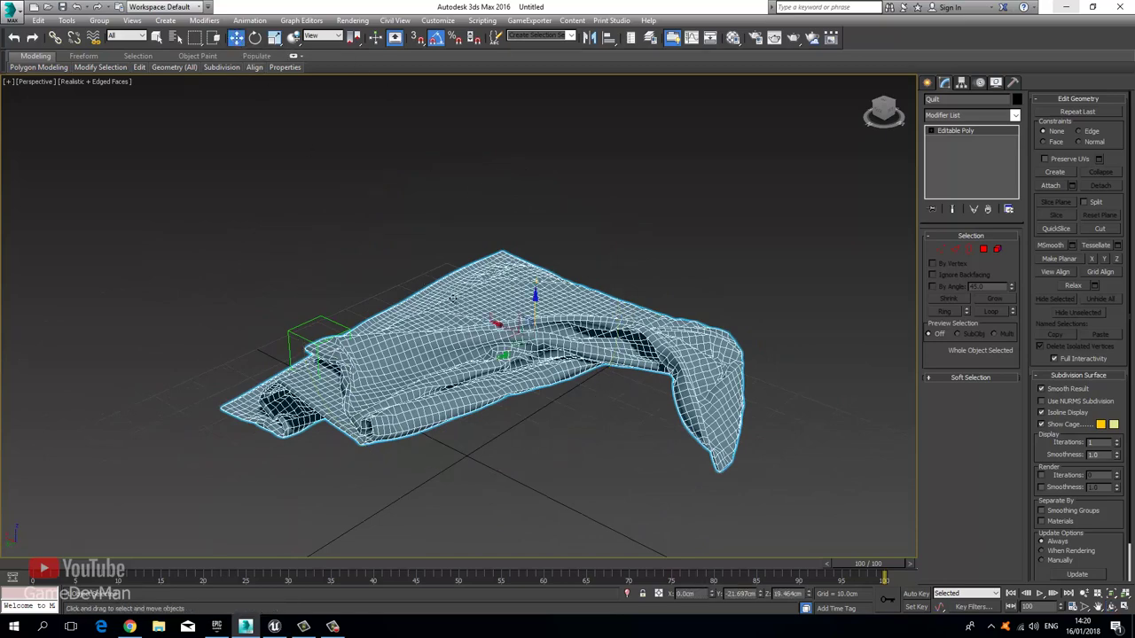
{"action": "left_click", "coordinate": [401, 248]}
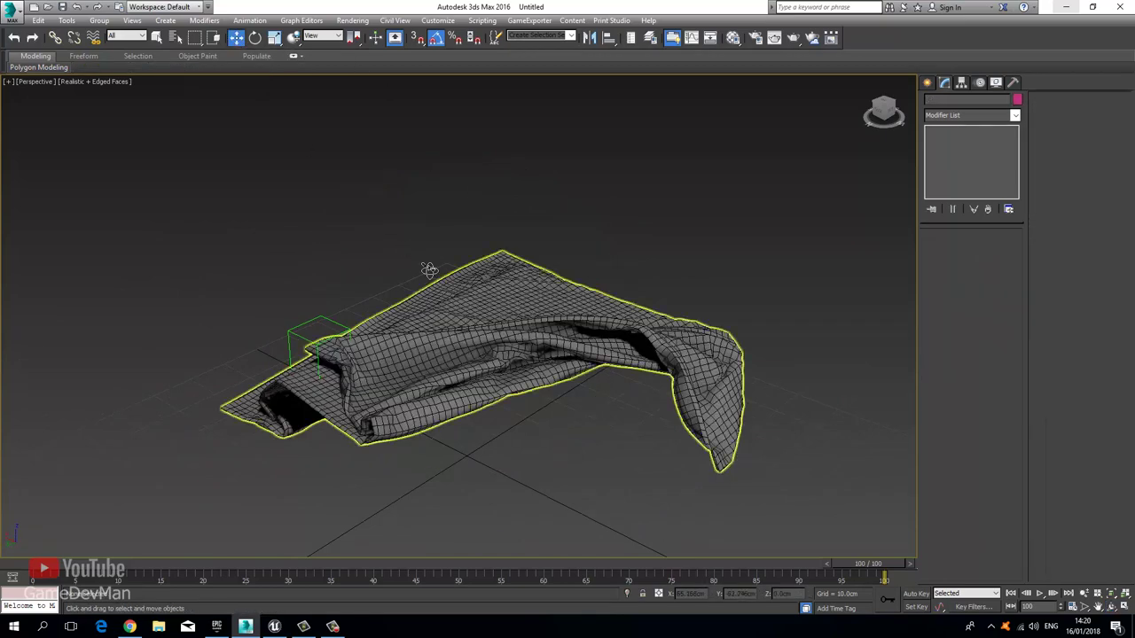
{"action": "key", "text": "ctrl+r"}
{"action": "left_click_drag", "start_coordinate": [476, 245], "coordinate": [335, 237]}
{"action": "left_click_drag", "start_coordinate": [463, 328], "coordinate": [411, 297]}
{"action": "left_click", "coordinate": [236, 38]}
{"action": "left_click", "coordinate": [376, 317]}
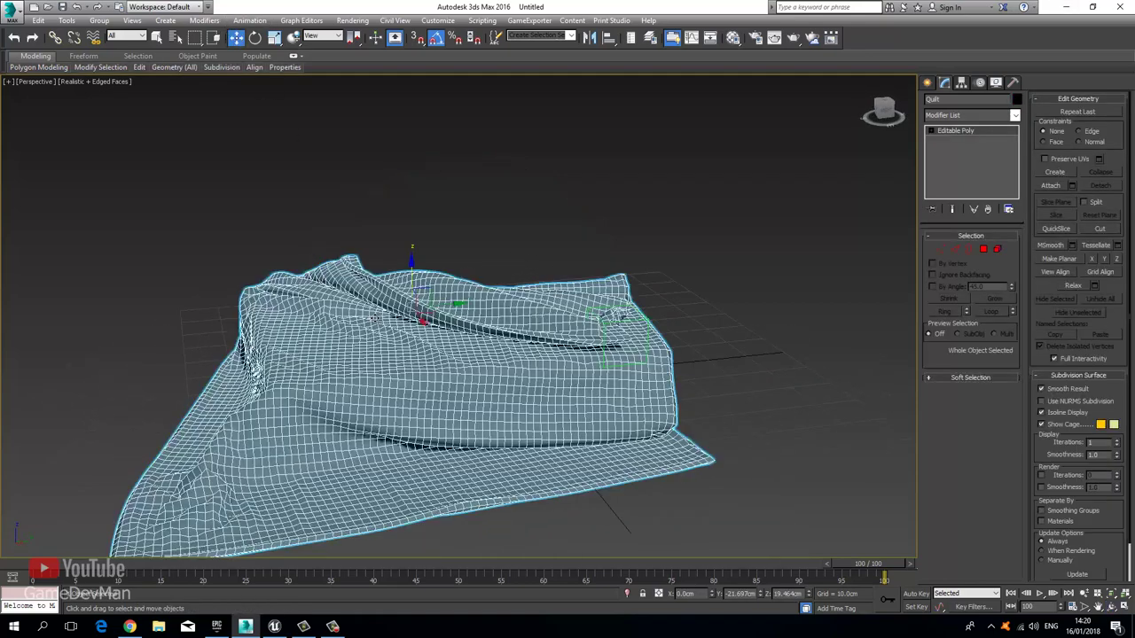
{"action": "left_click", "coordinate": [971, 115]}
Step: Add a Tessellate modifier to the quilt and view it without edged faces
{"action": "key", "text": "t"}
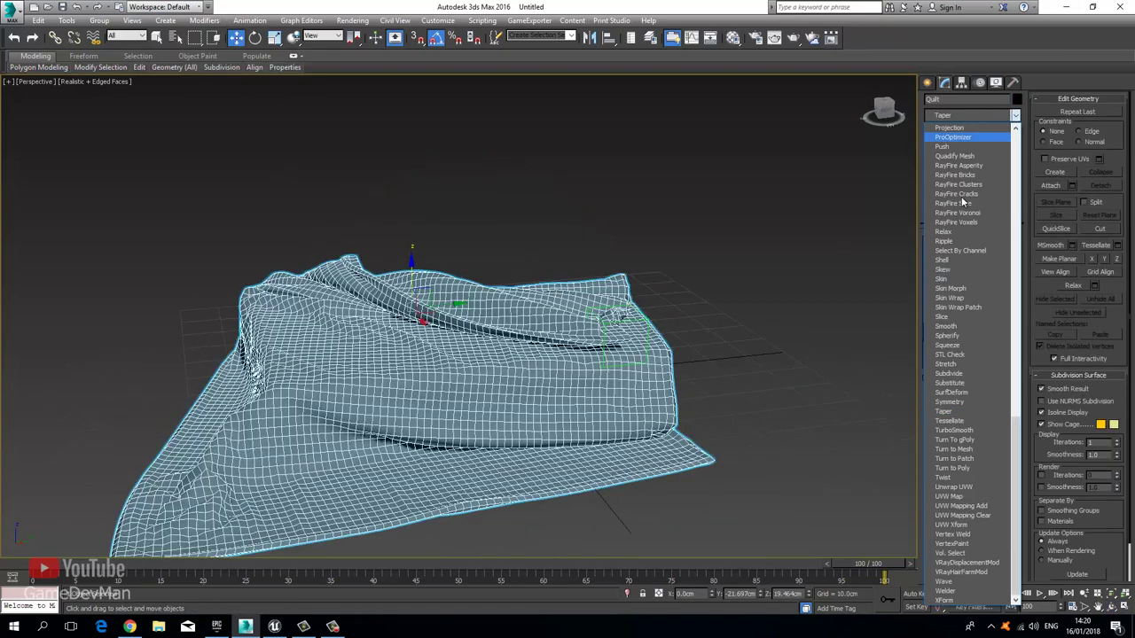
{"action": "left_click", "coordinate": [975, 420]}
{"action": "left_click", "coordinate": [743, 343]}
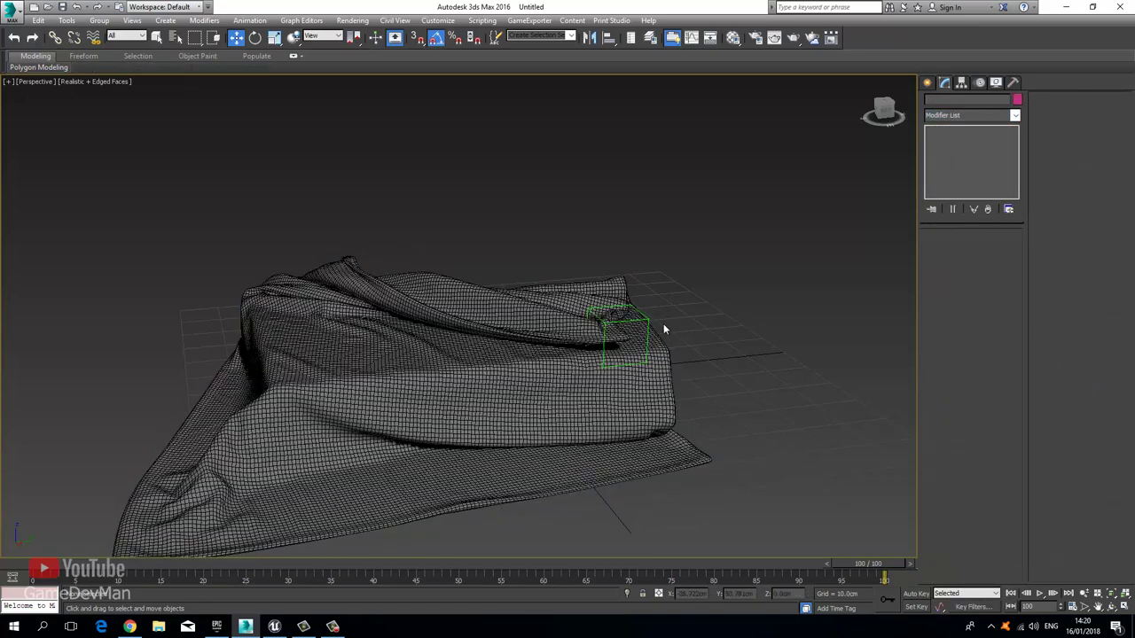
{"action": "key", "text": "ctrl+r"}
{"action": "left_click_drag", "start_coordinate": [405, 386], "coordinate": [477, 341]}
{"action": "key", "text": "F4"}
Step: Delete the Tessellate modifier from the quilt's stack and turn edged faces back on
{"action": "left_click", "coordinate": [236, 37]}
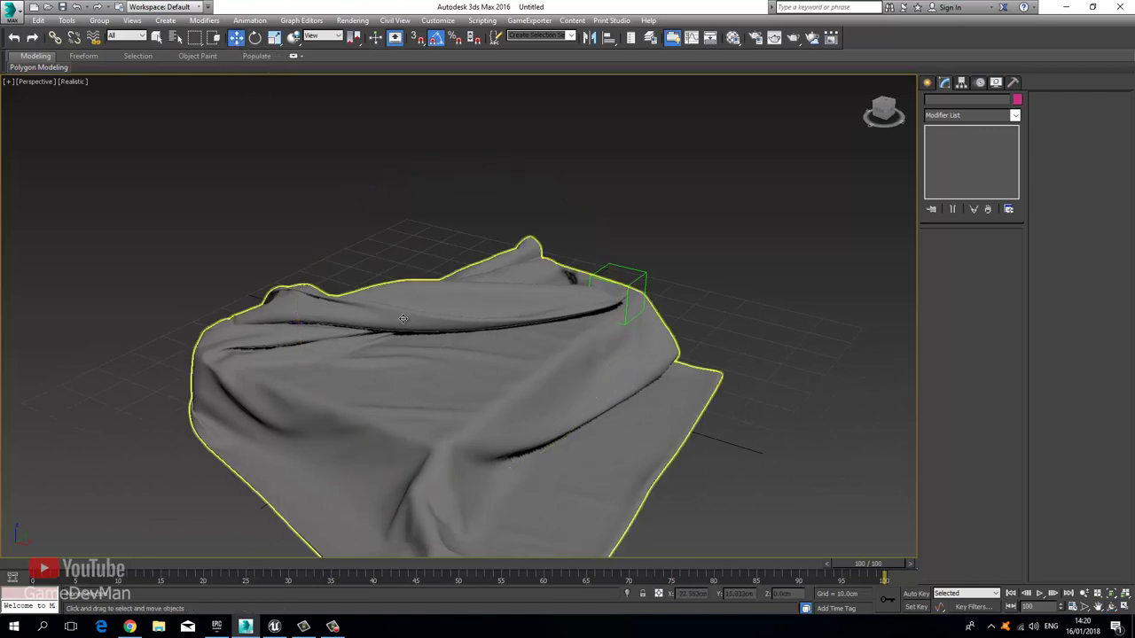
{"action": "left_click", "coordinate": [404, 319]}
{"action": "right_click", "coordinate": [960, 133]}
{"action": "left_click", "coordinate": [975, 276]}
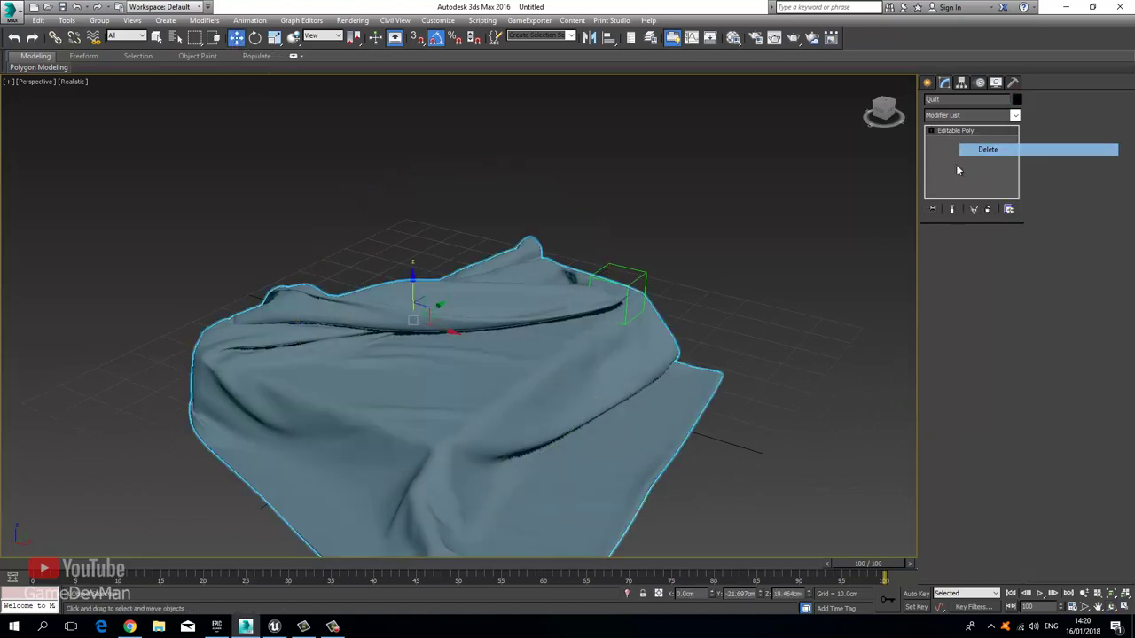
{"action": "left_click", "coordinate": [626, 245]}
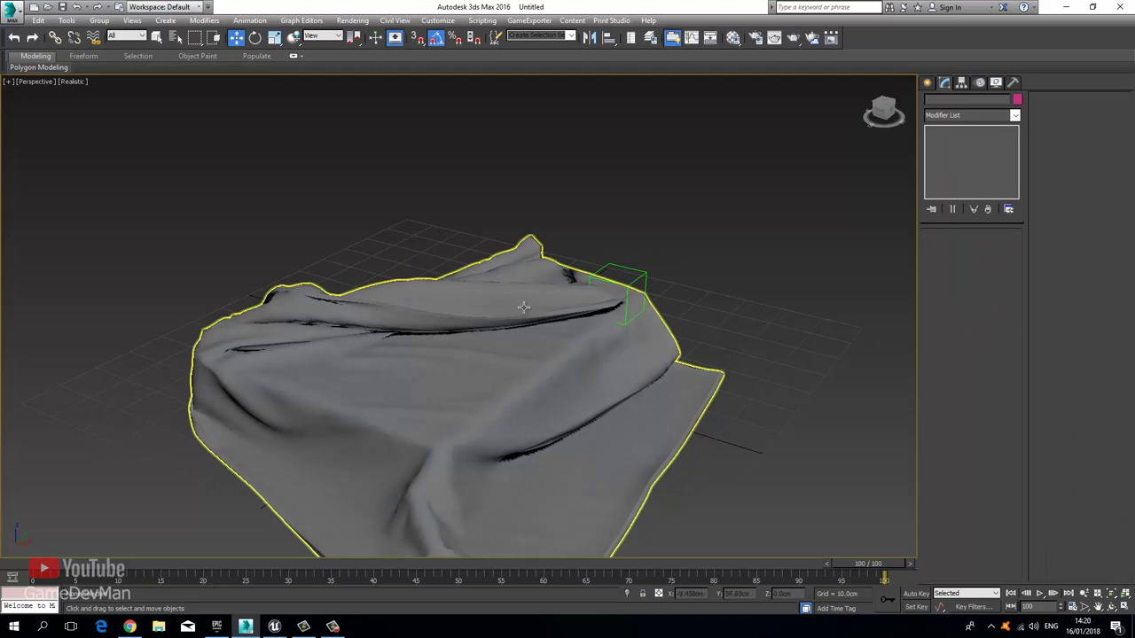
{"action": "scroll", "coordinate": [435, 329], "scroll_direction": "up", "scroll_amount": 6}
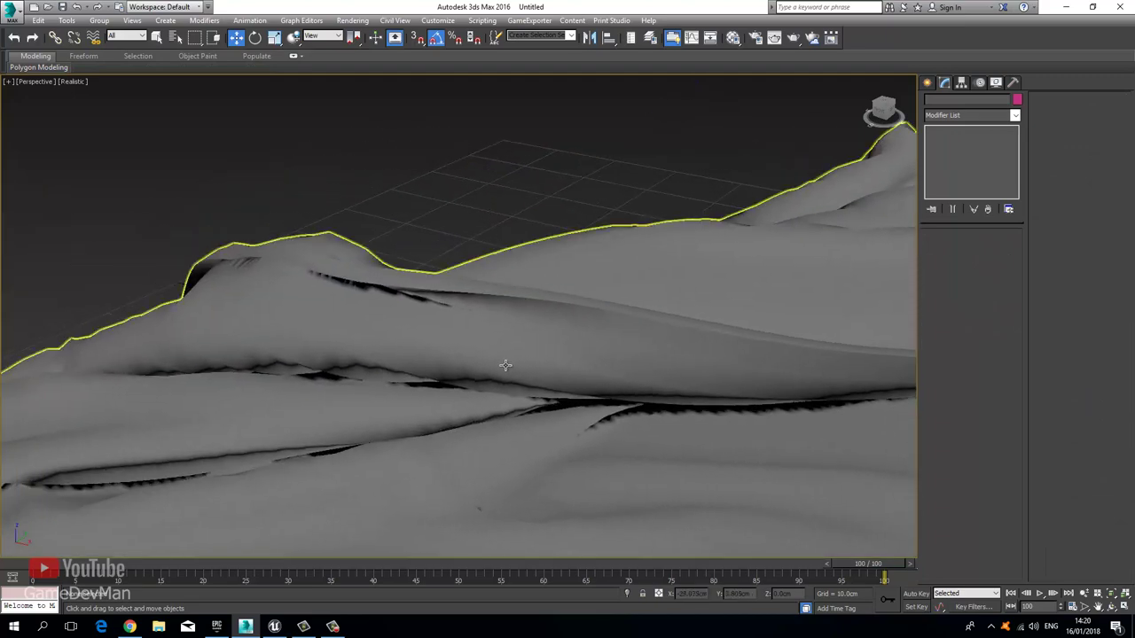
{"action": "middle_click_drag", "start_coordinate": [505, 365], "coordinate": [515, 232], "text": "alt"}
{"action": "key", "text": "F4"}
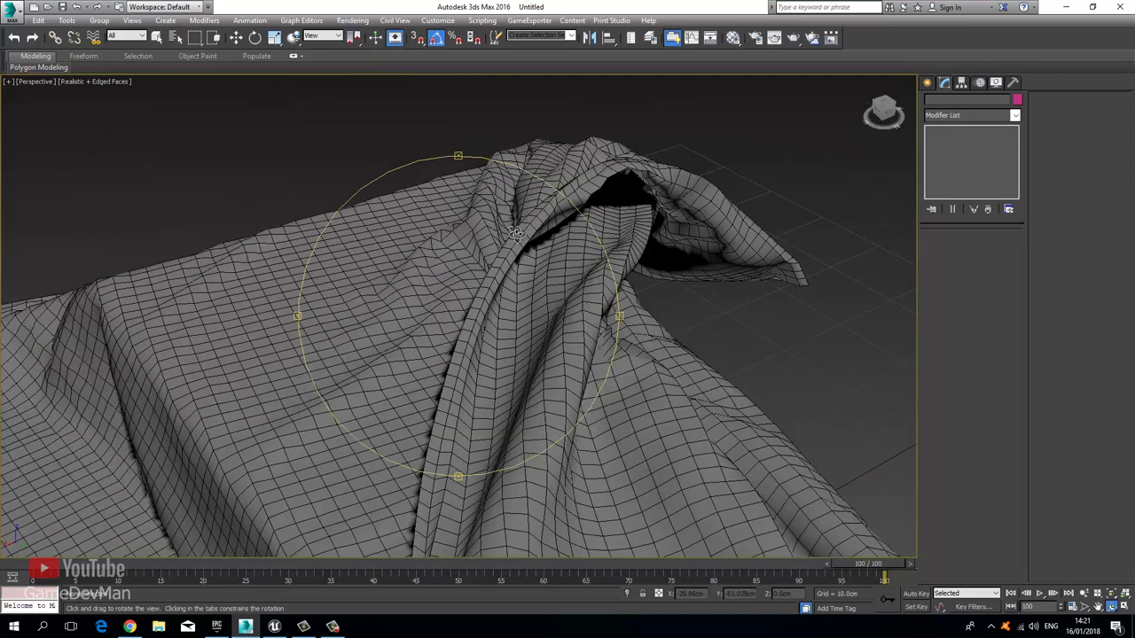
Step: Add a TurboSmooth modifier to the quilt and reselect the mesh
{"action": "left_click", "coordinate": [236, 37]}
{"action": "left_click", "coordinate": [434, 277]}
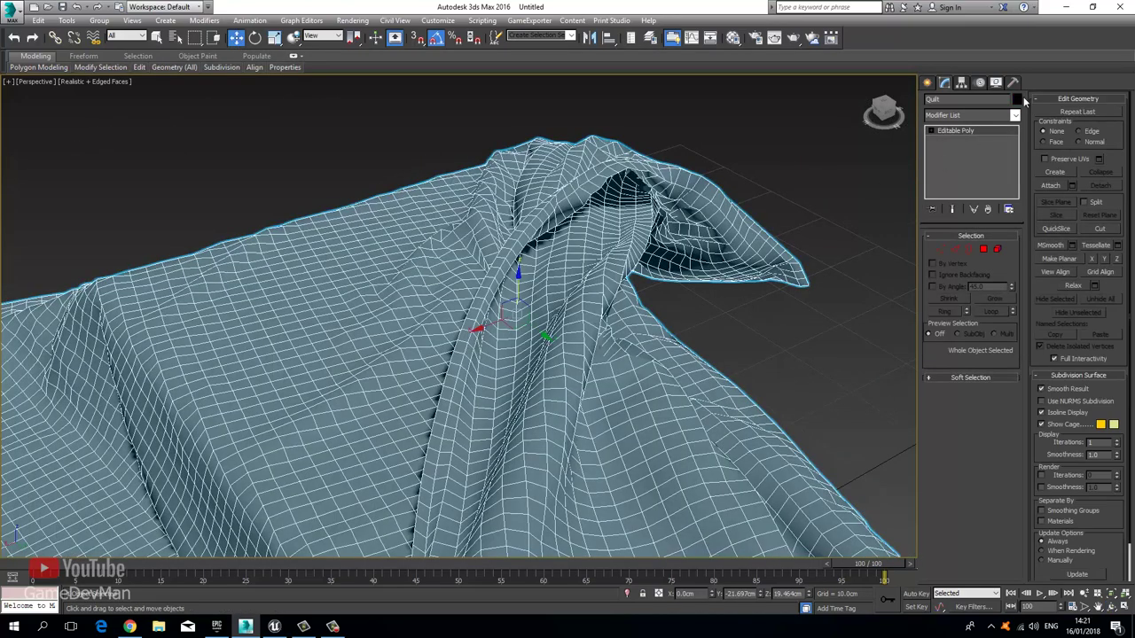
{"action": "left_click", "coordinate": [969, 114]}
{"action": "key", "text": "t"}
{"action": "key", "text": "Down"}
{"action": "key", "text": "Down"}
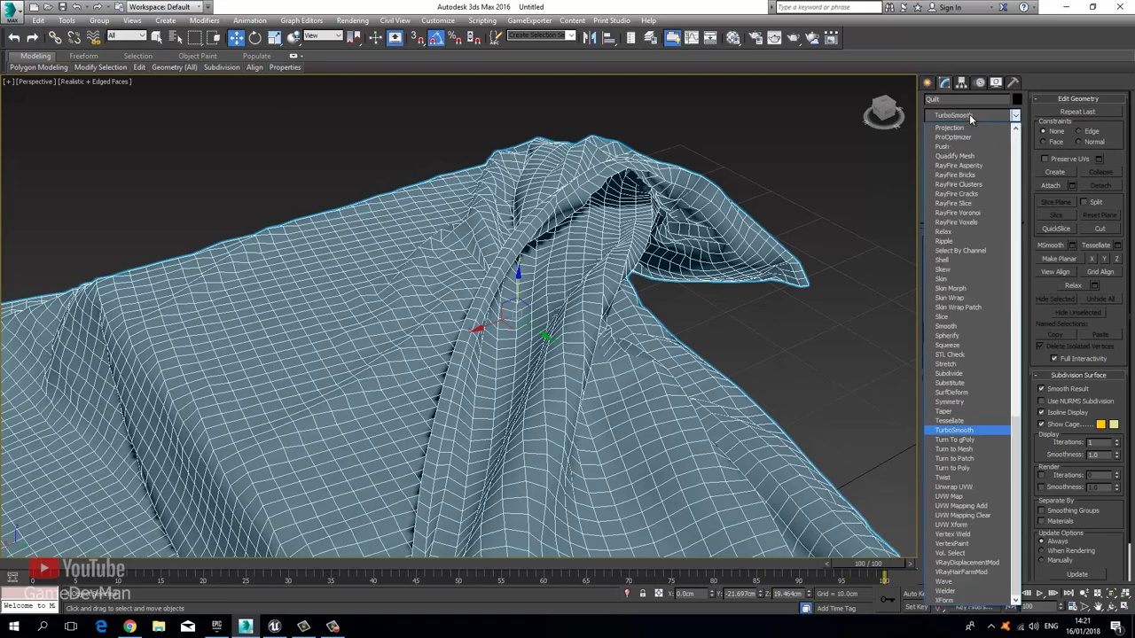
{"action": "key", "text": "Return"}
{"action": "scroll", "coordinate": [863, 127], "scroll_direction": "up", "scroll_amount": 3}
{"action": "left_click", "coordinate": [357, 127]}
{"action": "scroll", "coordinate": [468, 348], "scroll_direction": "up", "scroll_amount": 4}
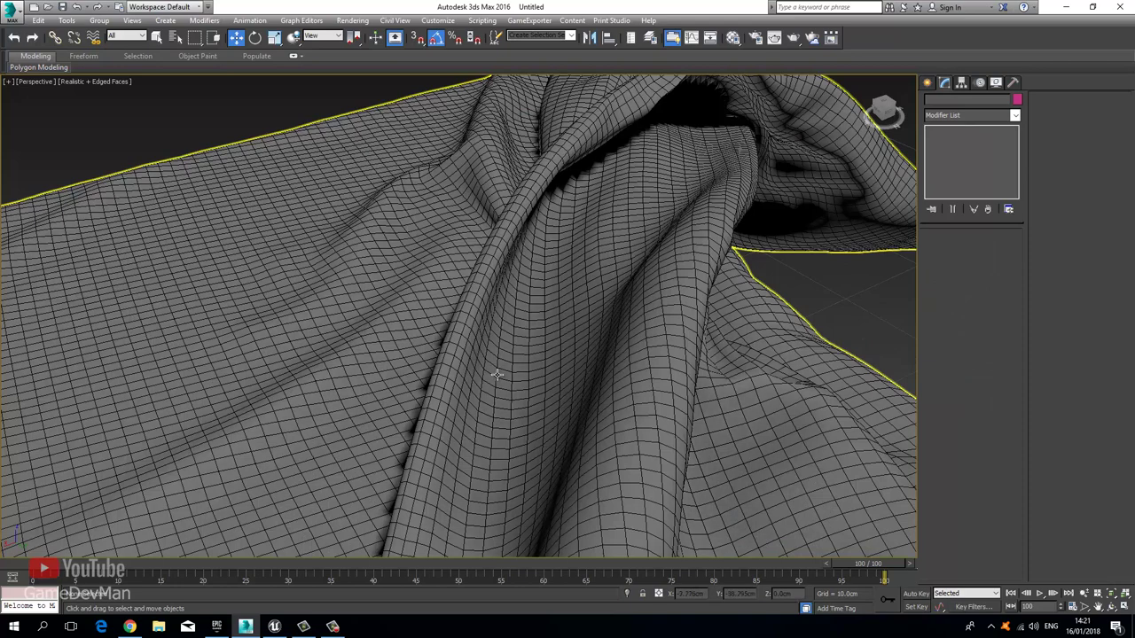
{"action": "left_click", "coordinate": [476, 321]}
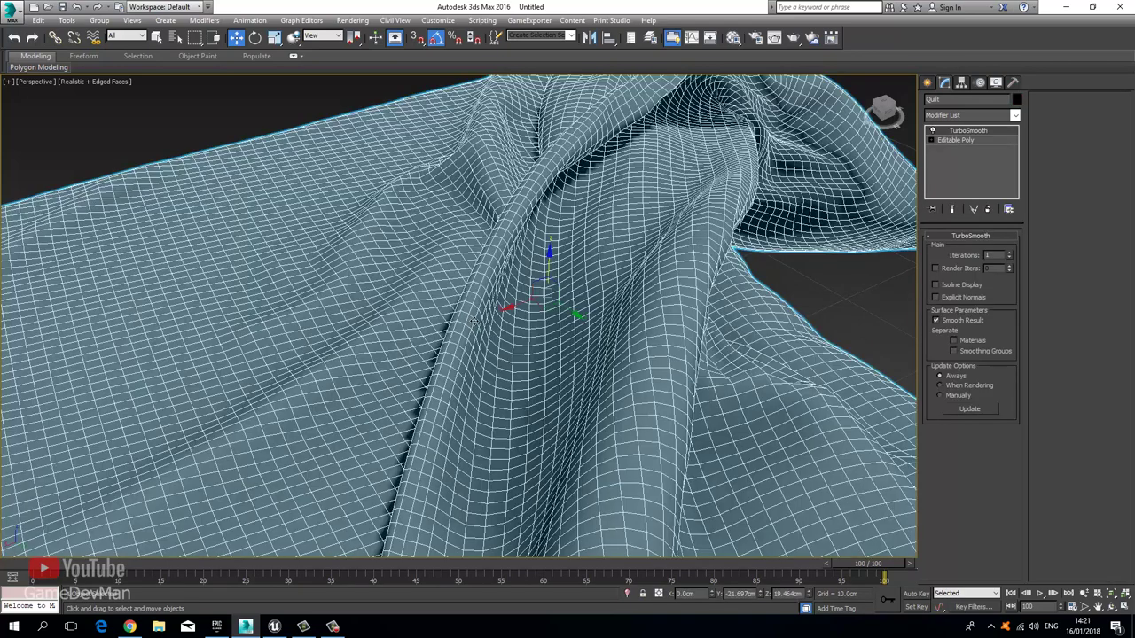
{"action": "left_click", "coordinate": [980, 115]}
Step: Add MultiRes to the quilt, generate it, and set Vert Percent to 15
{"action": "scroll", "coordinate": [980, 112], "scroll_direction": "down", "scroll_amount": 1}
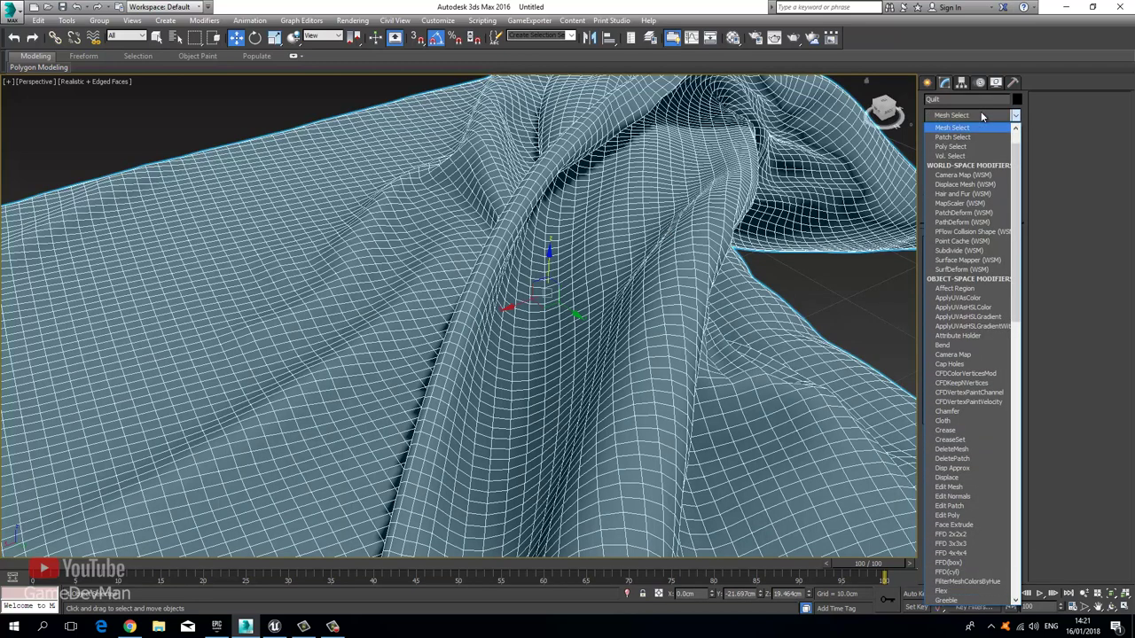
{"action": "scroll", "coordinate": [980, 110], "scroll_direction": "down", "scroll_amount": 15}
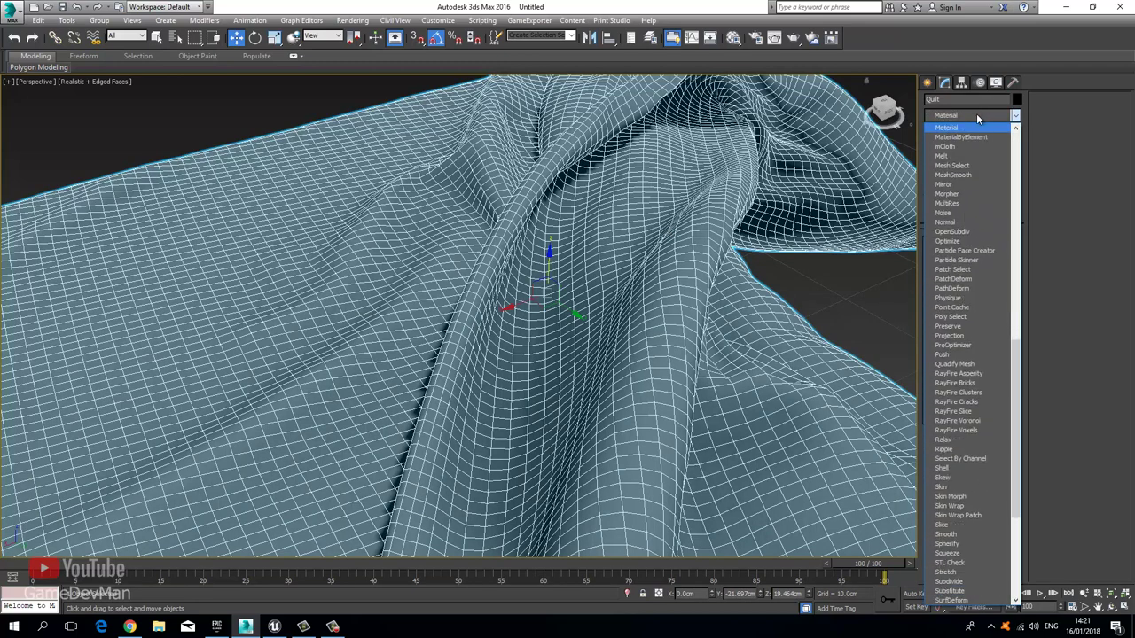
{"action": "left_click", "coordinate": [958, 203]}
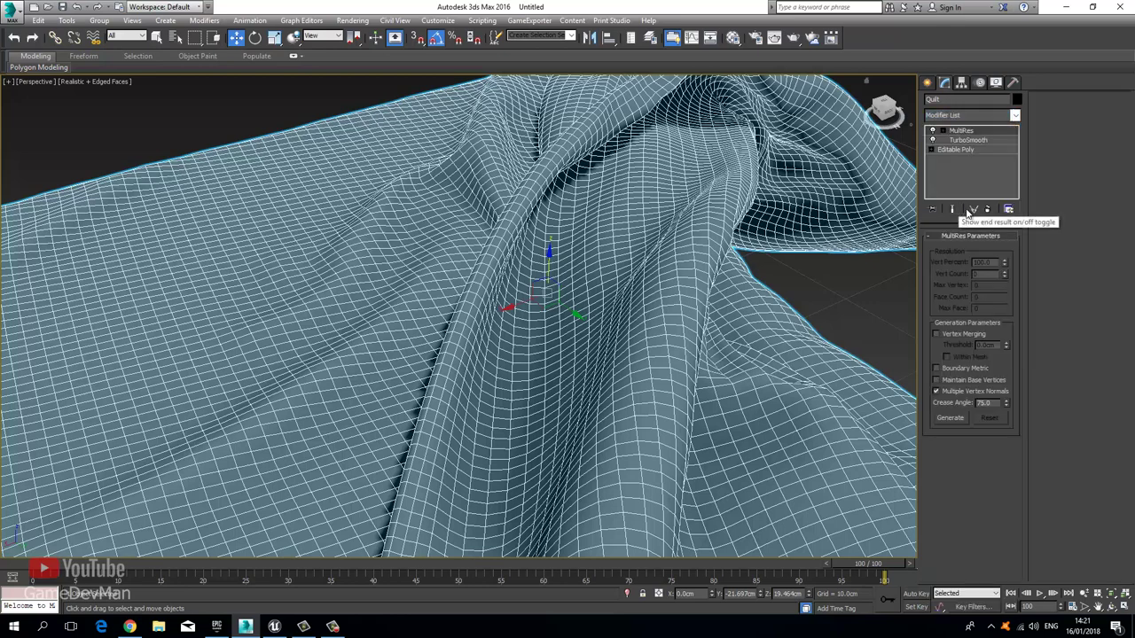
{"action": "left_click", "coordinate": [949, 418]}
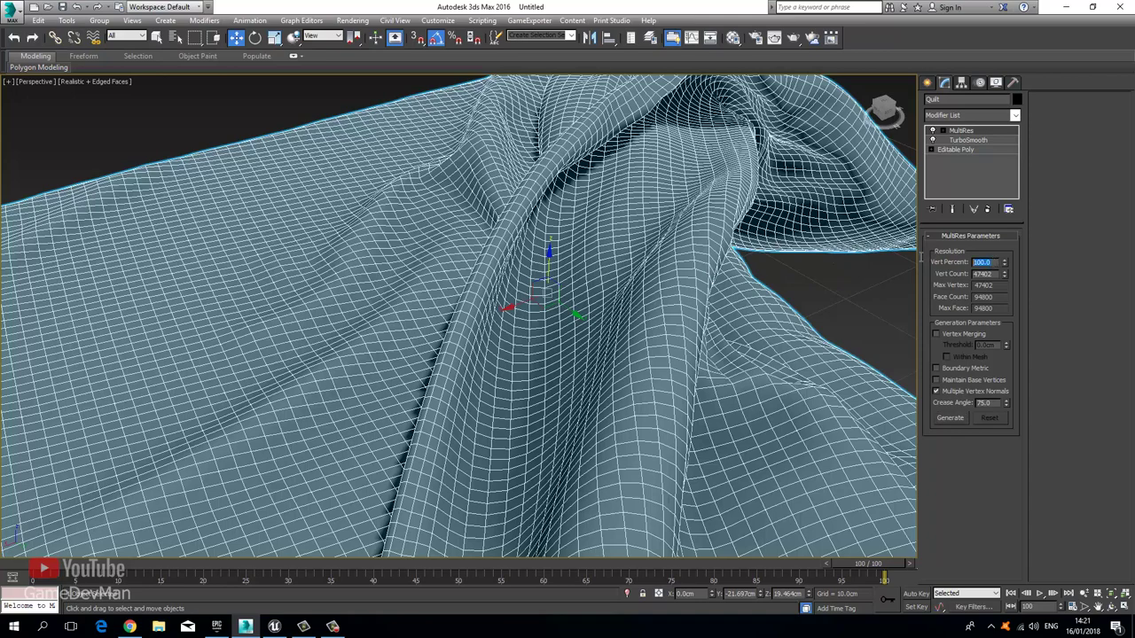
{"action": "type", "text": "5"}
{"action": "key", "text": "Return"}
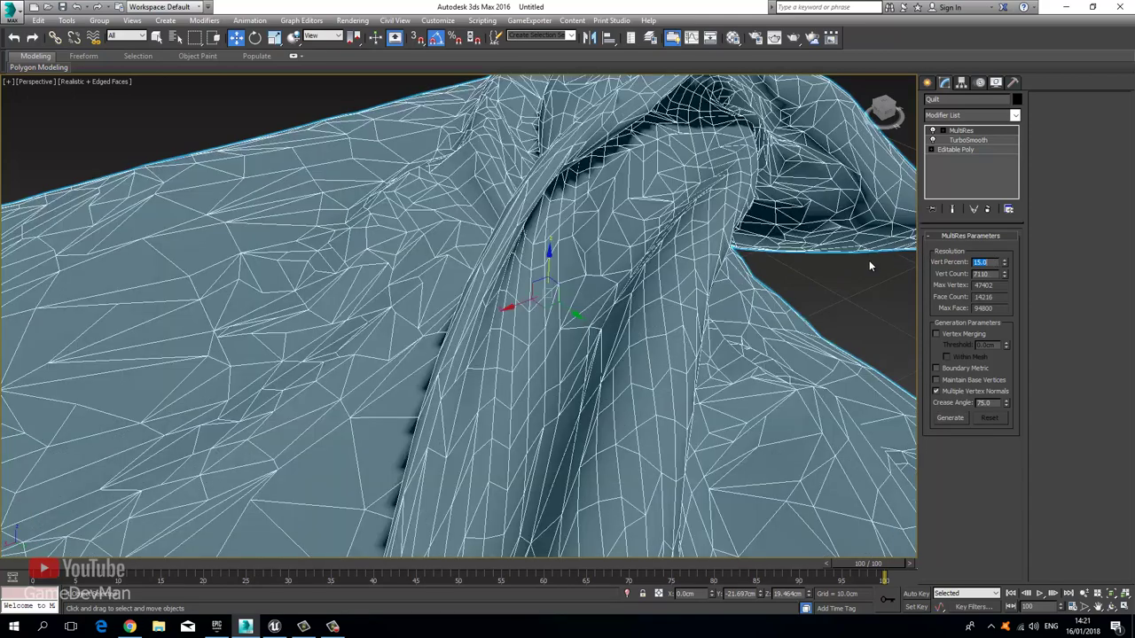
{"action": "scroll", "coordinate": [189, 273], "scroll_direction": "down", "scroll_amount": 8}
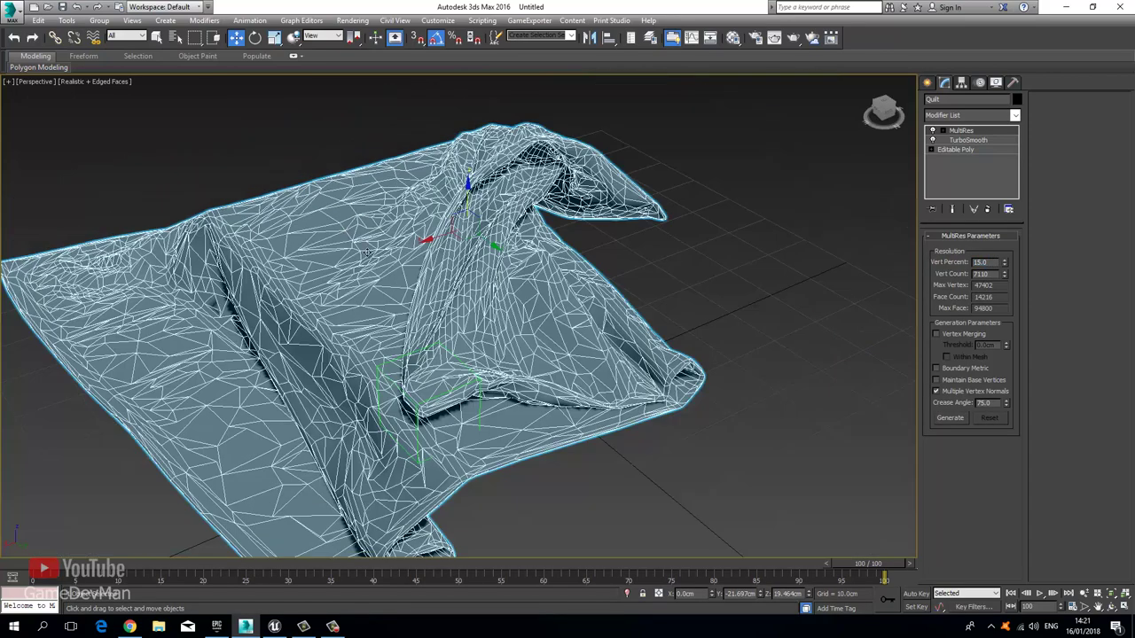
Step: Collapse the reduced quilt back to Editable Poly and orbit to view it
{"action": "right_click", "coordinate": [346, 266]}
{"action": "mouse_move", "coordinate": [429, 395]}
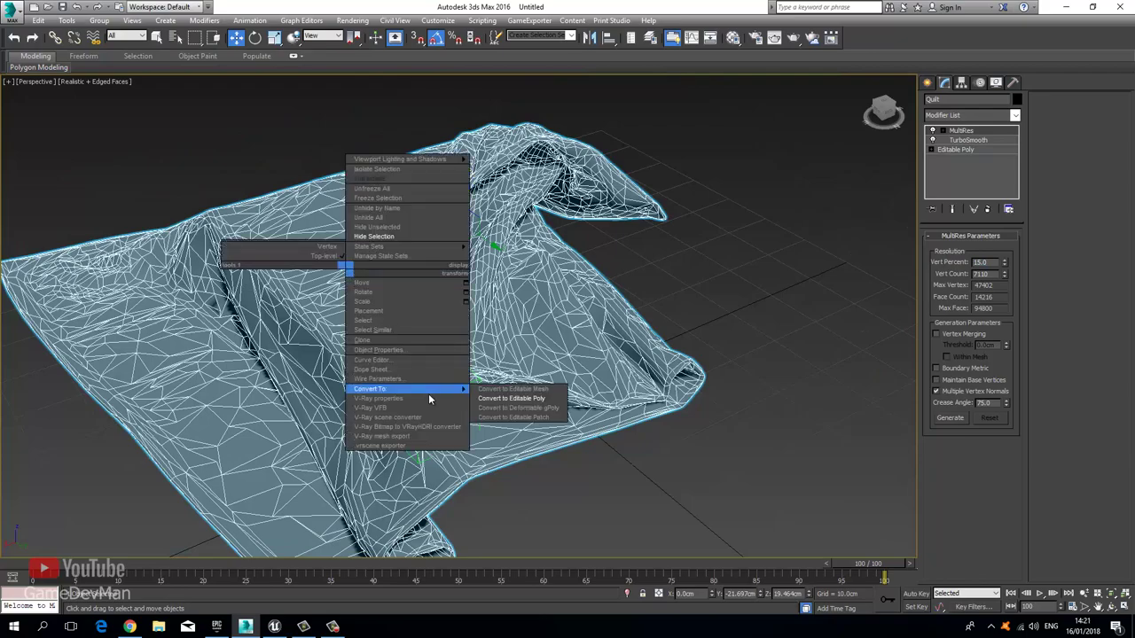
{"action": "left_click", "coordinate": [511, 398]}
{"action": "left_click", "coordinate": [777, 281]}
{"action": "middle_click_drag", "start_coordinate": [412, 327], "coordinate": [412, 303], "text": "alt"}
{"action": "key", "text": "F4"}
{"action": "key", "text": "F4"}
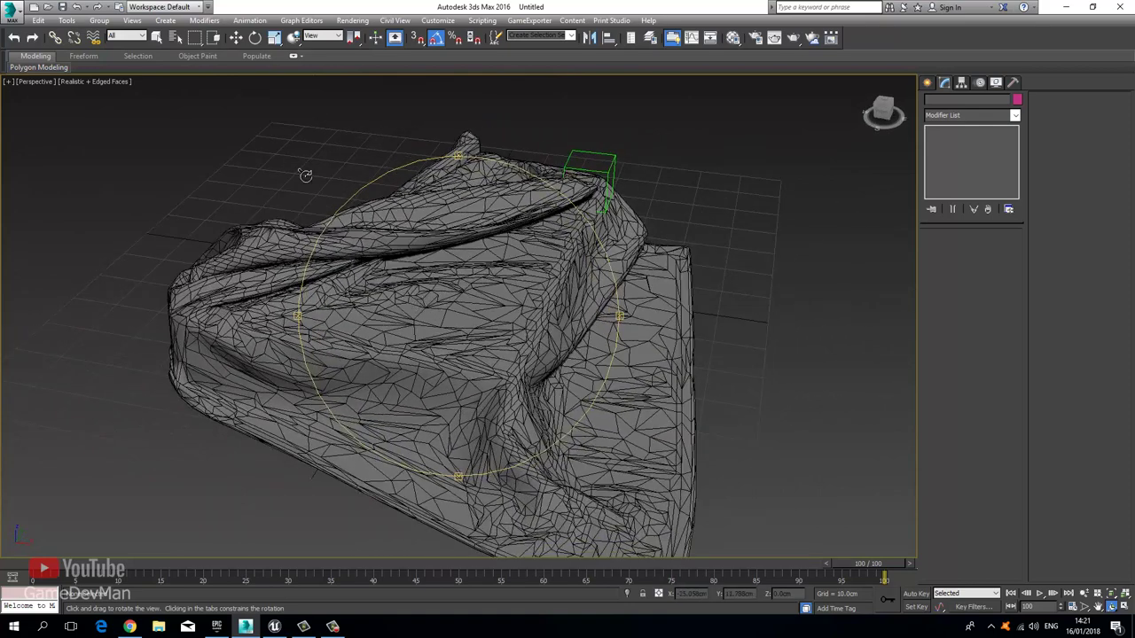
Step: Add an Unwrap UVW modifier to the quilt mesh
{"action": "left_click", "coordinate": [235, 37]}
{"action": "left_click", "coordinate": [372, 213]}
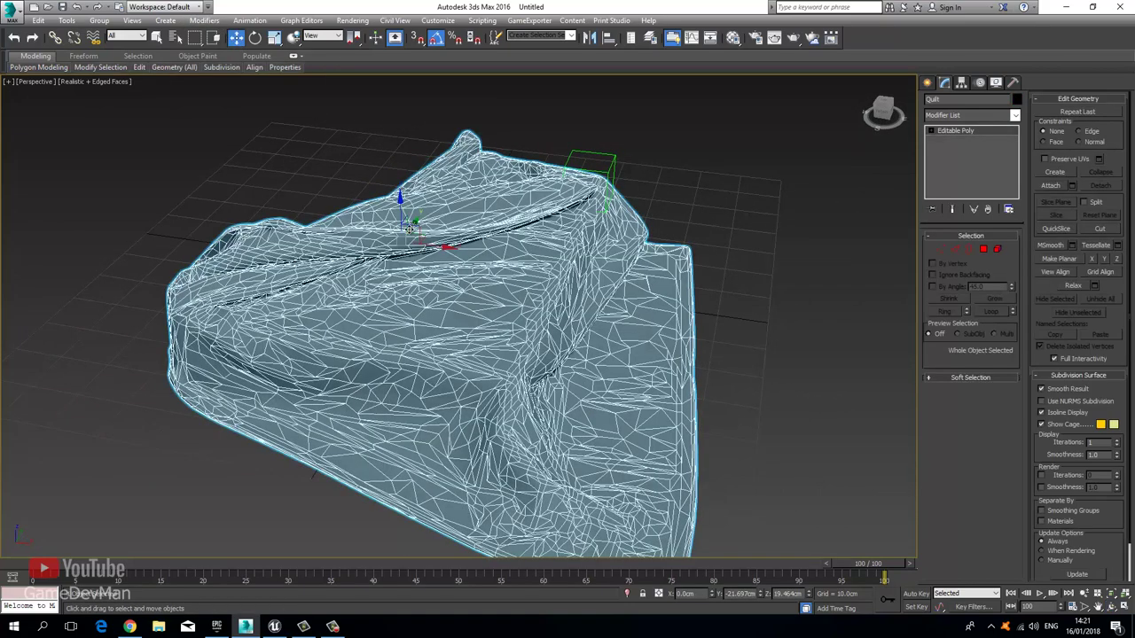
{"action": "left_click", "coordinate": [965, 117]}
{"action": "key", "text": "u"}
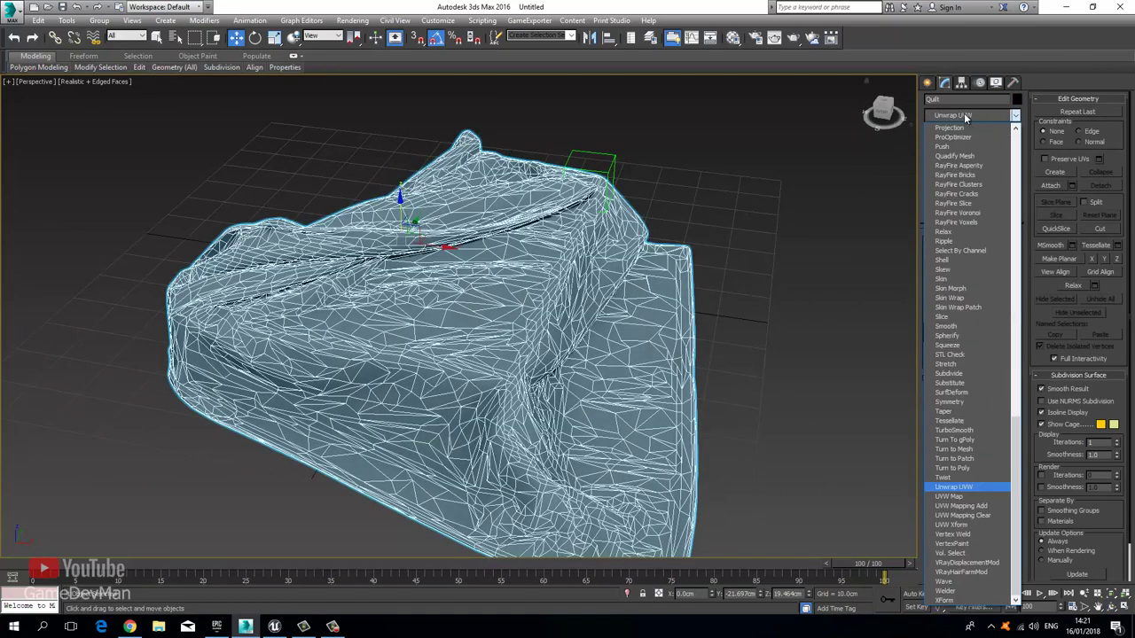
{"action": "key", "text": "Return"}
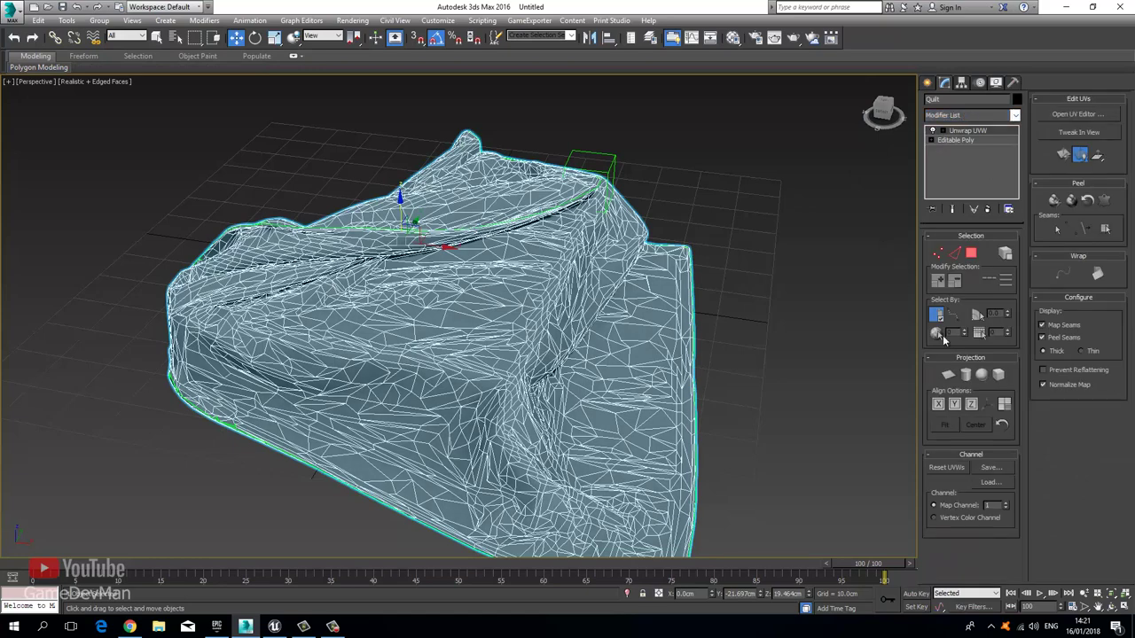
Step: Inspect the quilt's UVs in the Edit UVWs editor, then close it and reselect the quilt
{"action": "left_click", "coordinate": [1074, 114]}
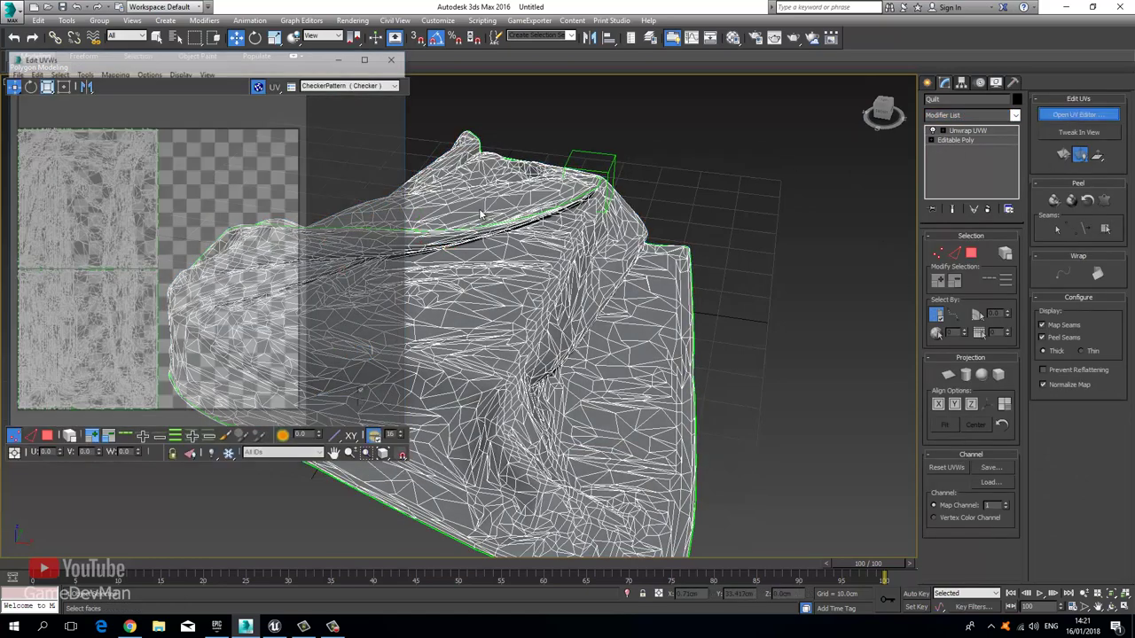
{"action": "left_click_drag", "start_coordinate": [130, 54], "coordinate": [278, 65]}
{"action": "scroll", "coordinate": [210, 286], "scroll_direction": "up", "scroll_amount": 10}
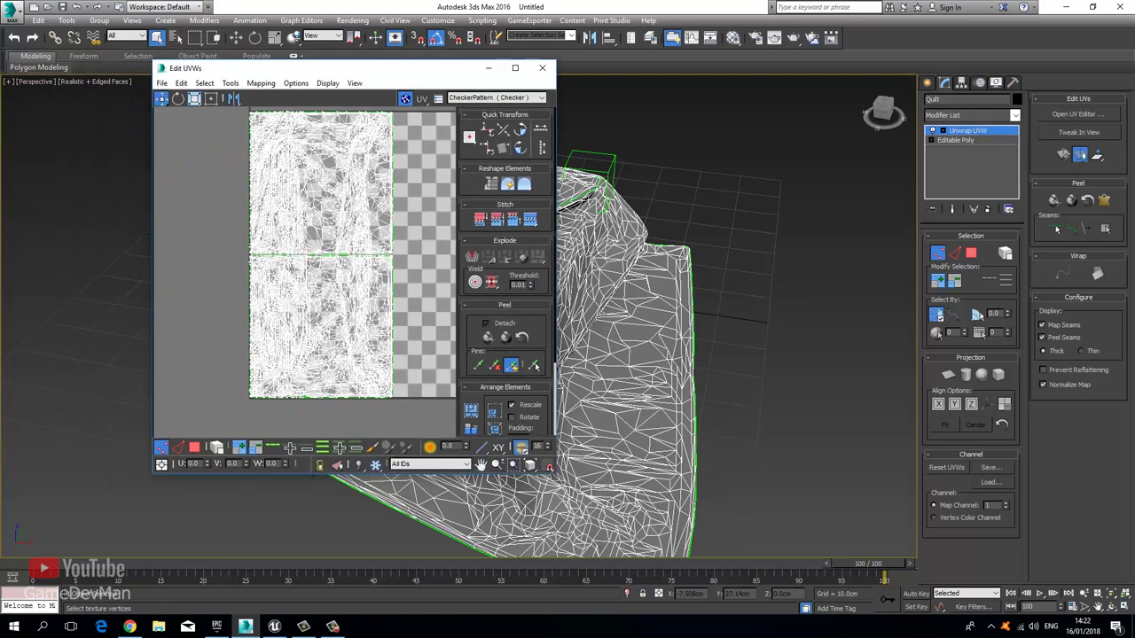
{"action": "scroll", "coordinate": [266, 220], "scroll_direction": "down", "scroll_amount": 6}
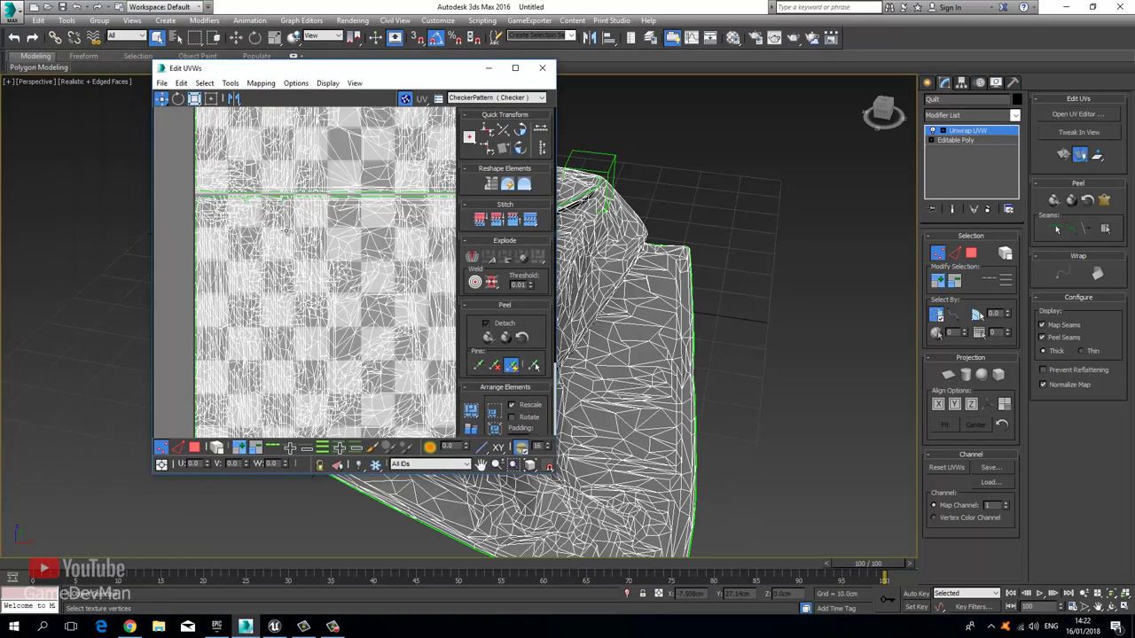
{"action": "left_click", "coordinate": [541, 69]}
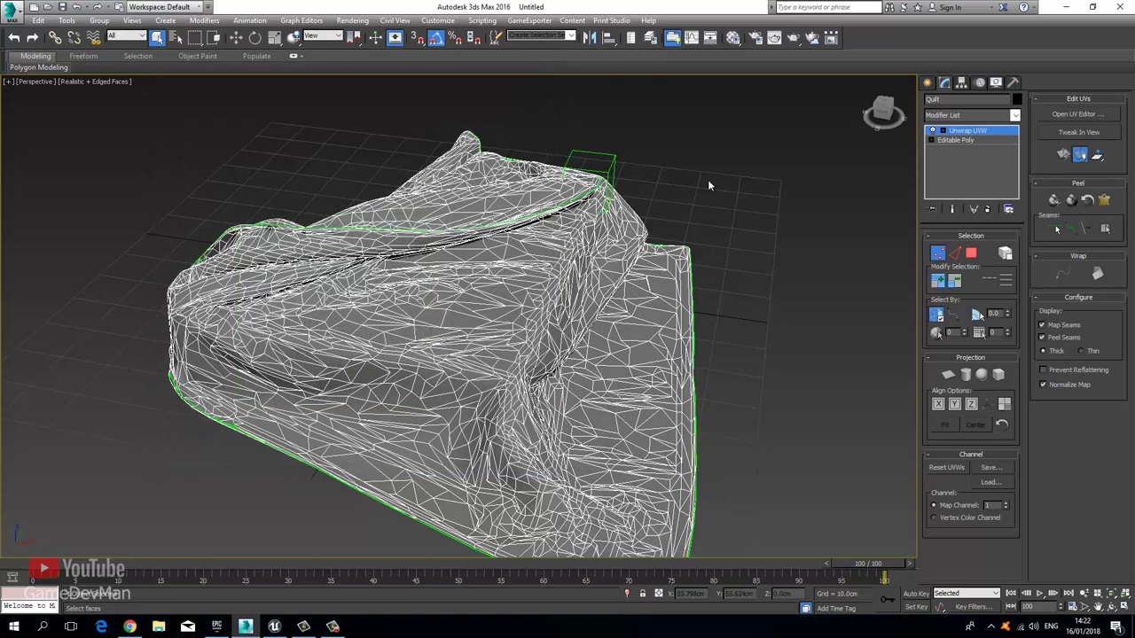
{"action": "left_click", "coordinate": [722, 247]}
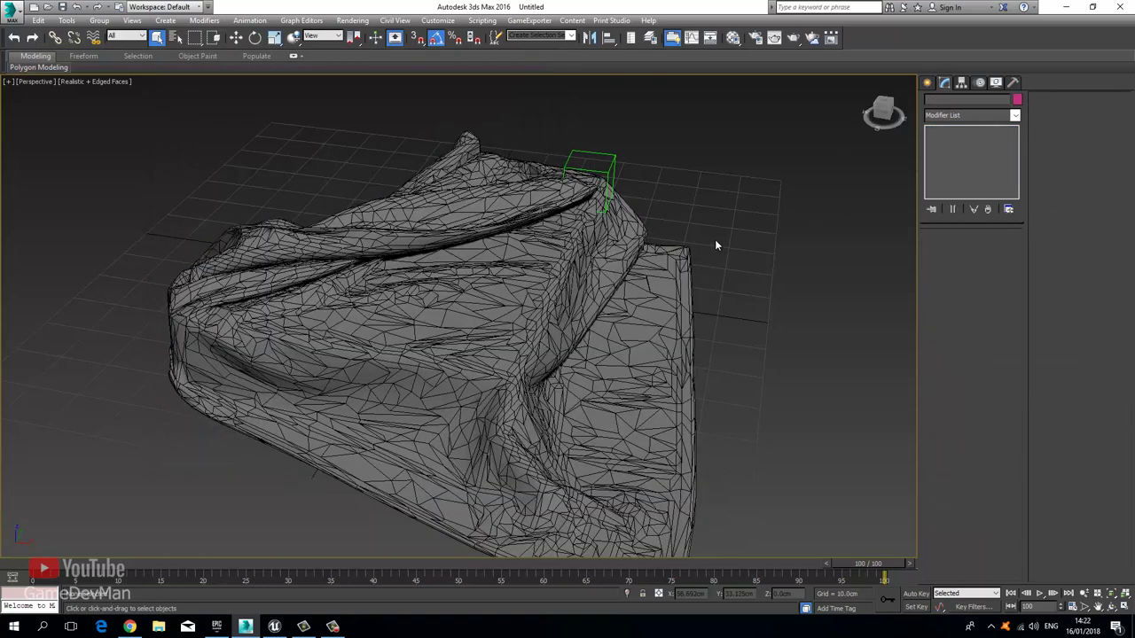
{"action": "left_click", "coordinate": [476, 259]}
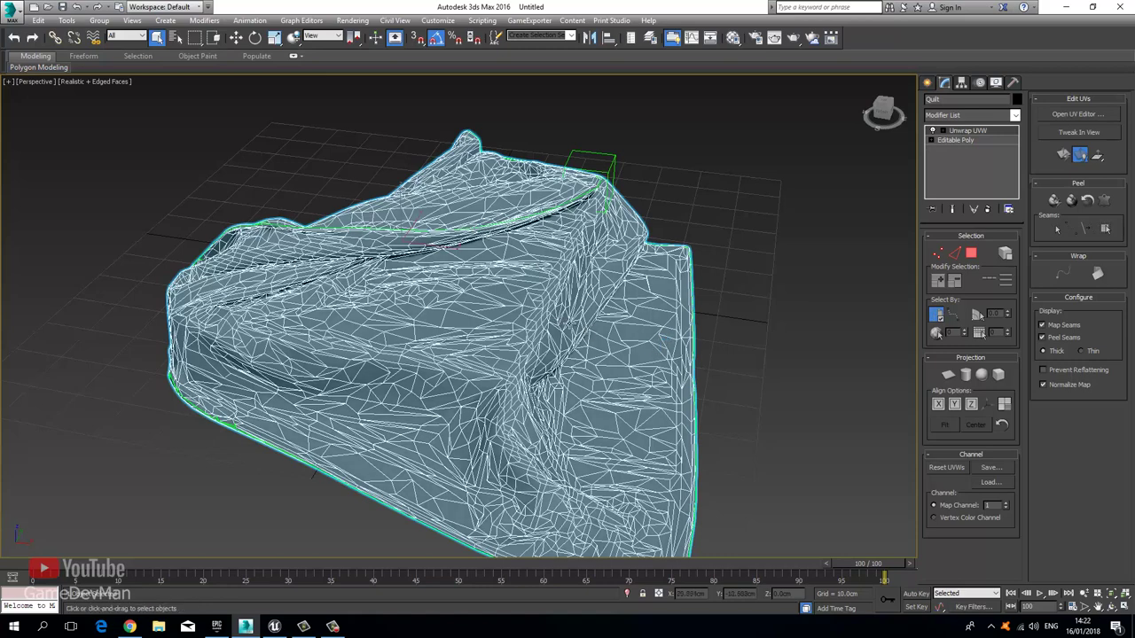
Step: Collapse the quilt to Editable Poly and soft-select vertices on its right side
{"action": "right_click", "coordinate": [546, 285]}
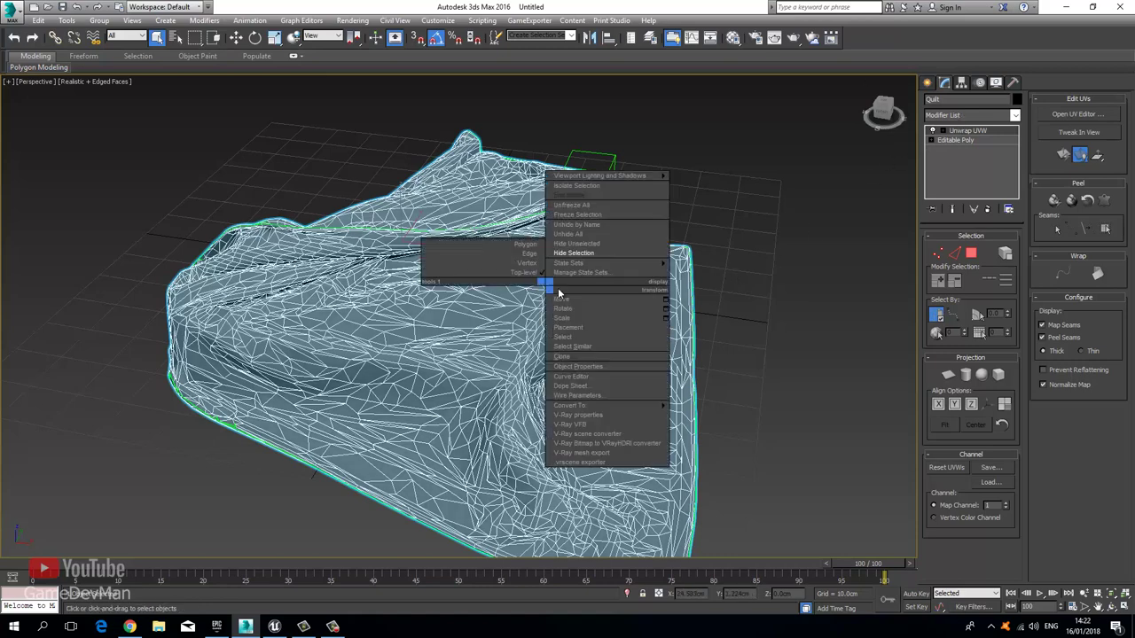
{"action": "mouse_move", "coordinate": [663, 406]}
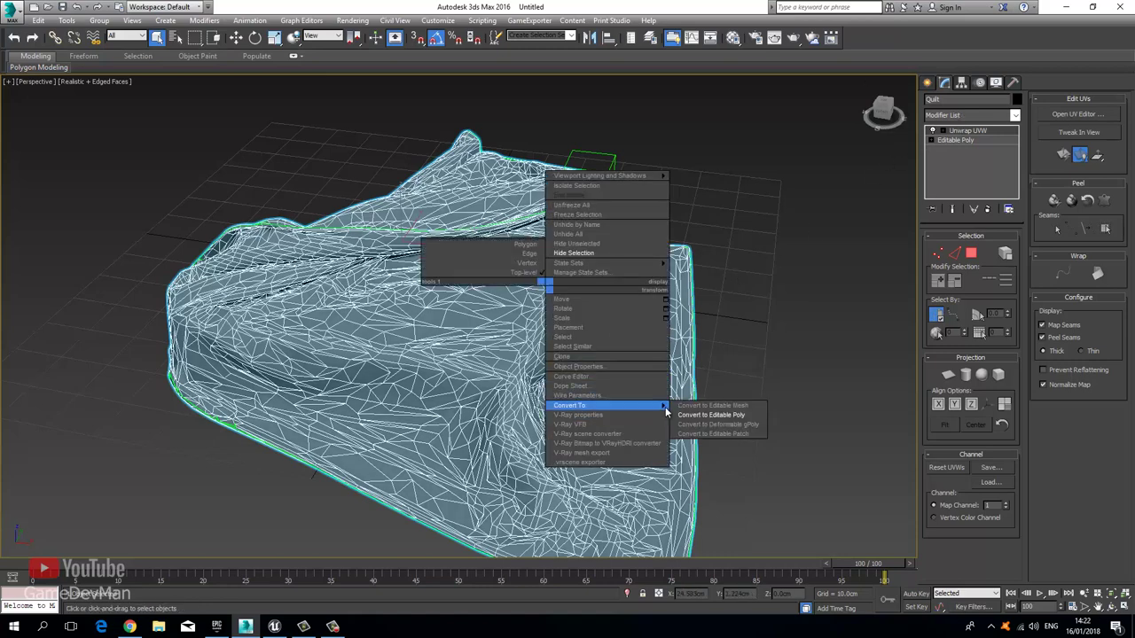
{"action": "left_click", "coordinate": [722, 414]}
{"action": "left_click", "coordinate": [939, 249]}
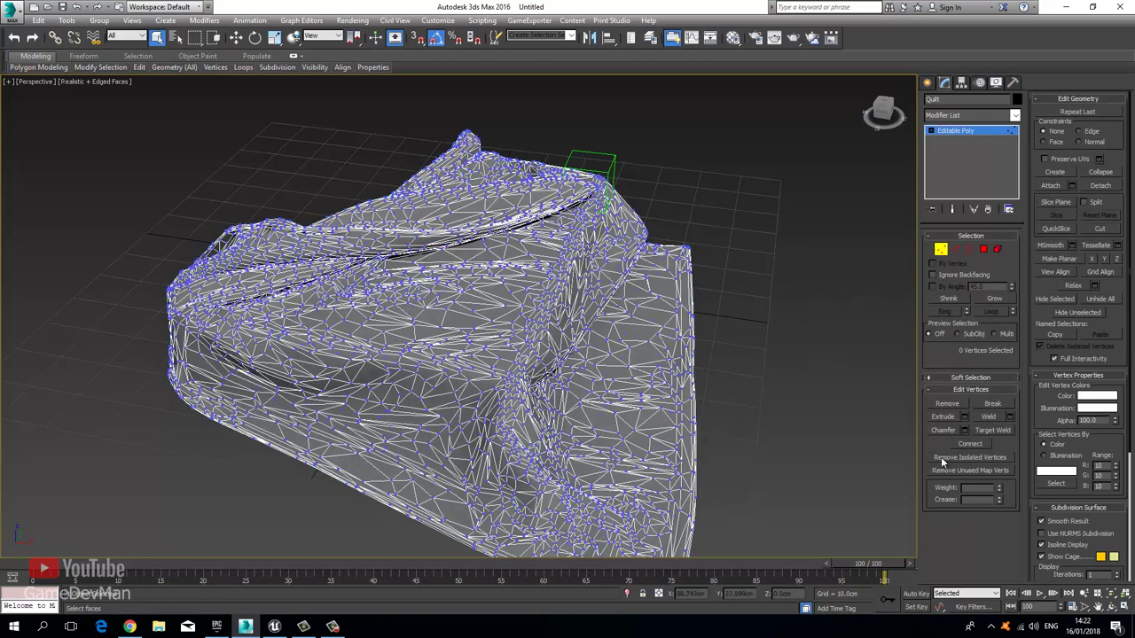
{"action": "left_click", "coordinate": [970, 377]}
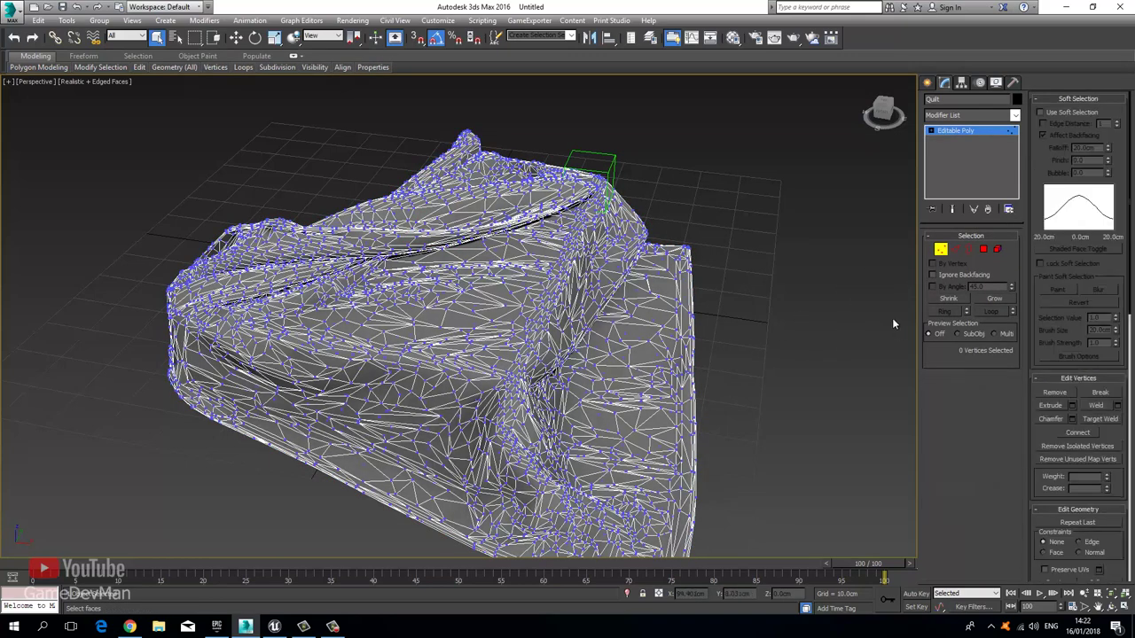
{"action": "left_click", "coordinate": [1055, 111]}
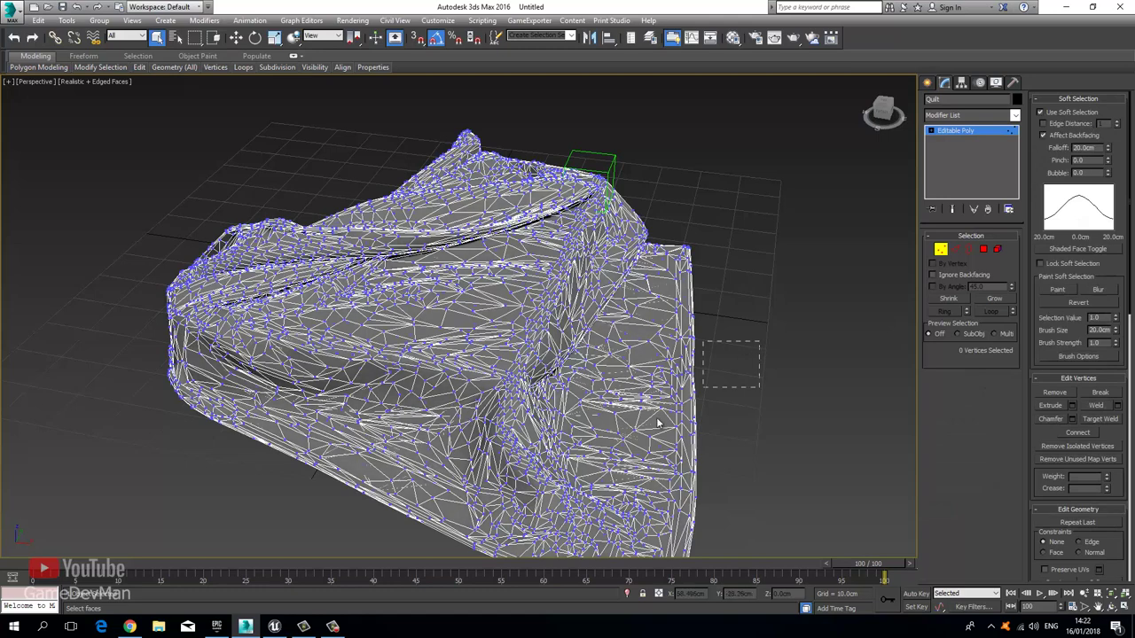
{"action": "left_click_drag", "start_coordinate": [658, 424], "coordinate": [653, 430]}
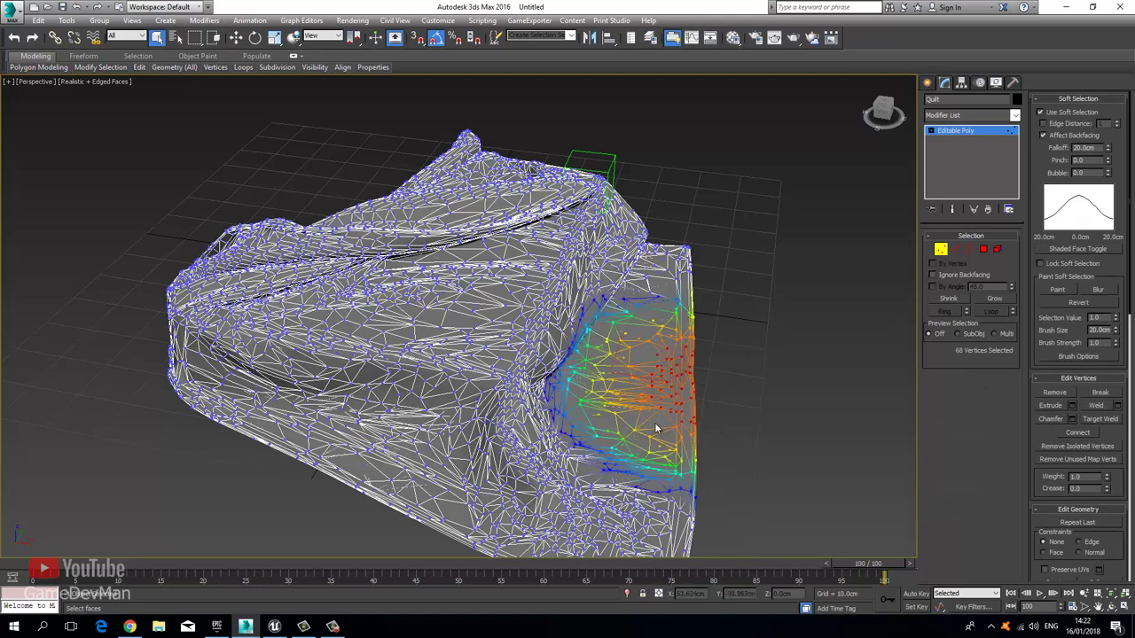
Step: Shrink the falloff and pull the soft-selected vertices and bottom corner to reshape the quilt
{"action": "left_click", "coordinate": [237, 39]}
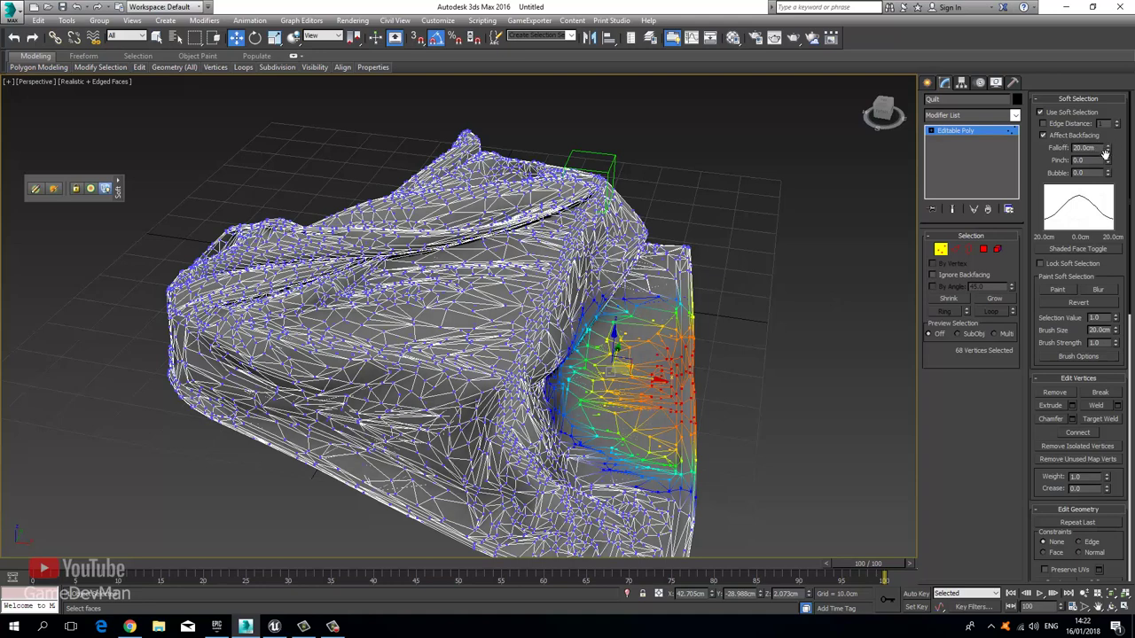
{"action": "mouse_move", "coordinate": [1106, 149]}
{"action": "left_mouse_down"}
{"action": "mouse_move", "coordinate": [1108, 163]}
{"action": "mouse_move", "coordinate": [1109, 147]}
{"action": "left_mouse_up"}
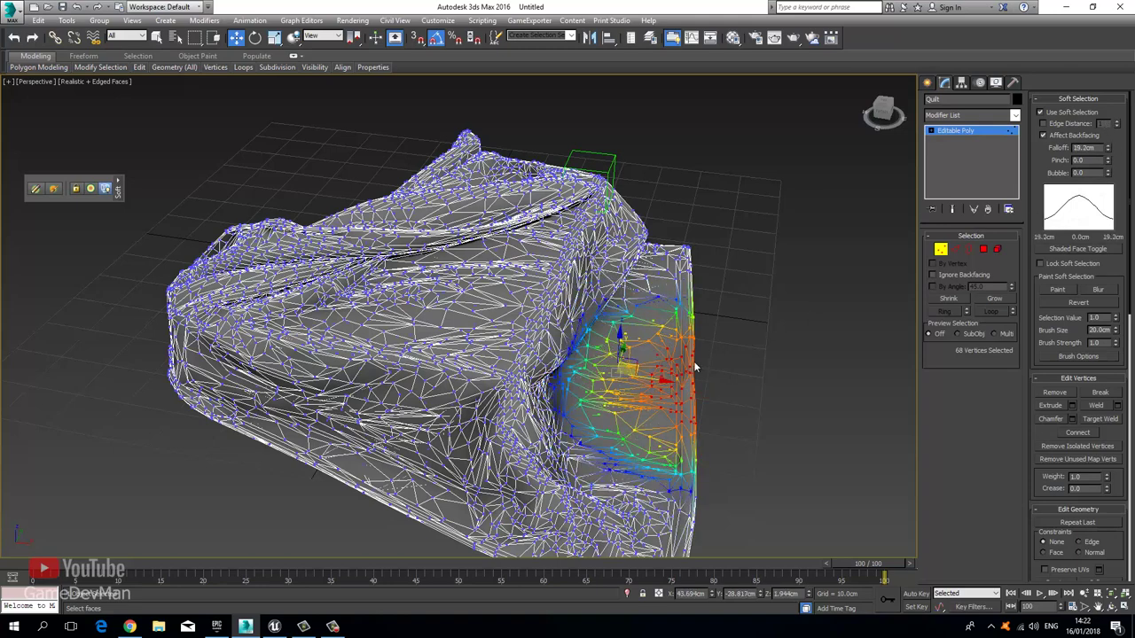
{"action": "left_click_drag", "start_coordinate": [656, 380], "coordinate": [700, 382]}
{"action": "middle_click_drag", "start_coordinate": [733, 448], "coordinate": [708, 461], "text": "alt"}
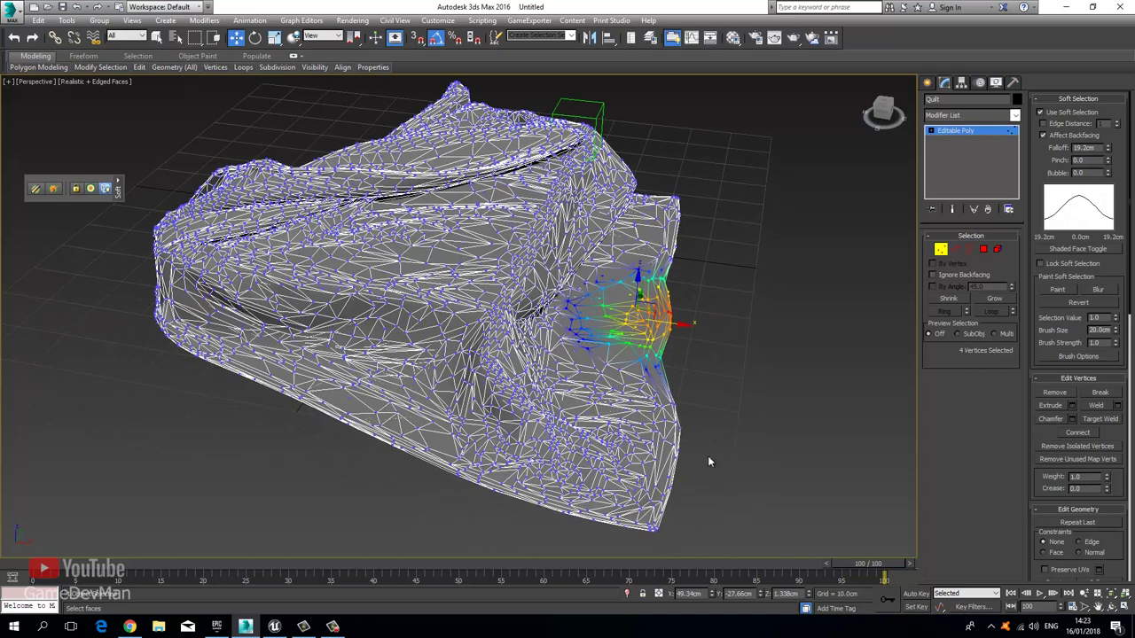
{"action": "left_click_drag", "start_coordinate": [592, 536], "coordinate": [591, 536]}
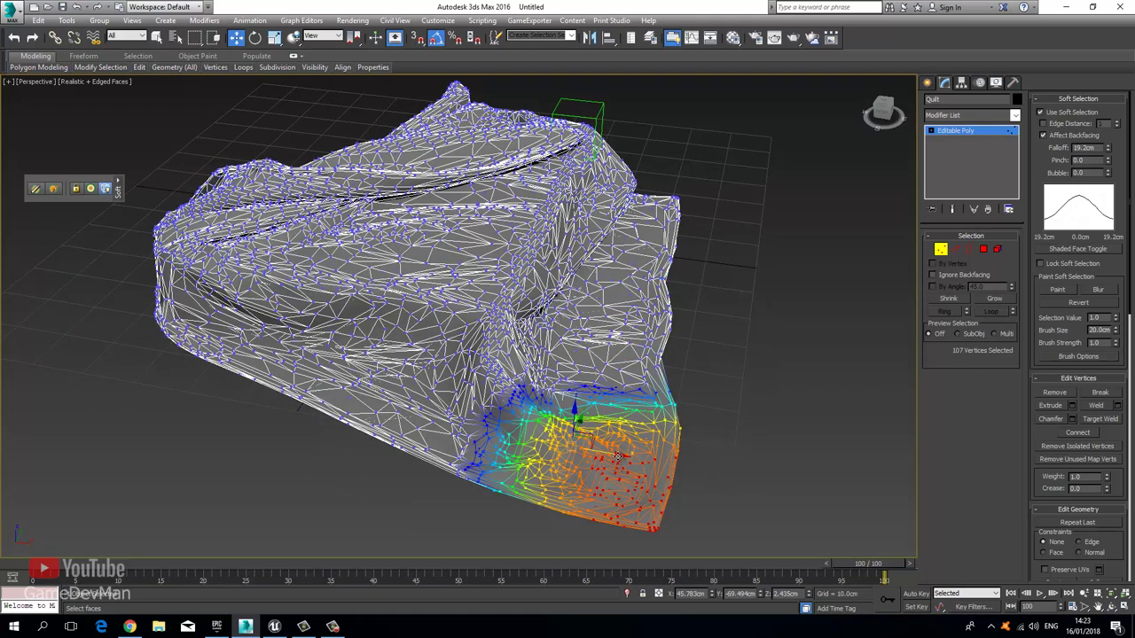
{"action": "left_click_drag", "start_coordinate": [618, 455], "coordinate": [583, 417]}
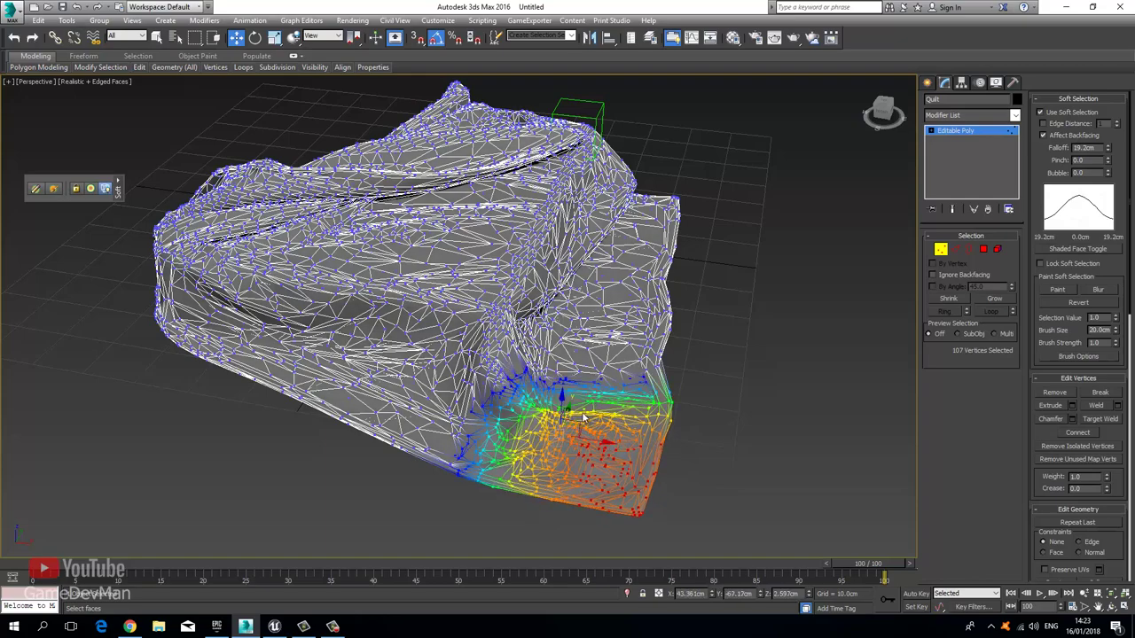
Step: Select a single fold vertex, tighten the falloff to 8.237cm, and lift it slightly
{"action": "left_click", "coordinate": [751, 399]}
{"action": "scroll", "coordinate": [301, 321], "scroll_direction": "up", "scroll_amount": 5}
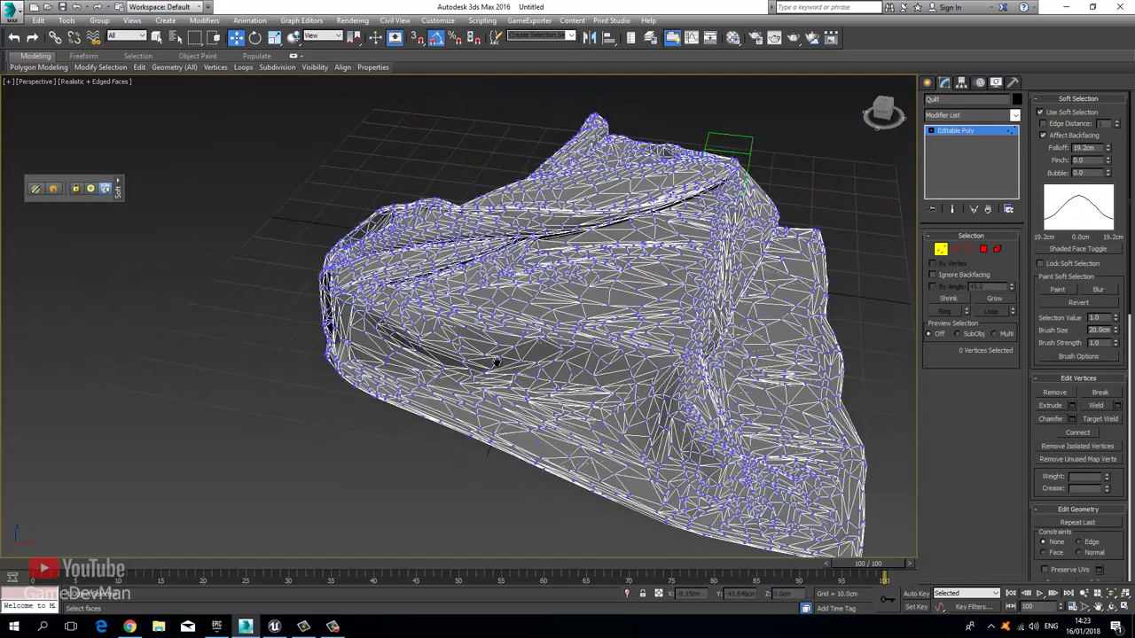
{"action": "scroll", "coordinate": [501, 365], "scroll_direction": "down", "scroll_amount": 5}
{"action": "middle_click_drag", "start_coordinate": [522, 362], "coordinate": [485, 367]}
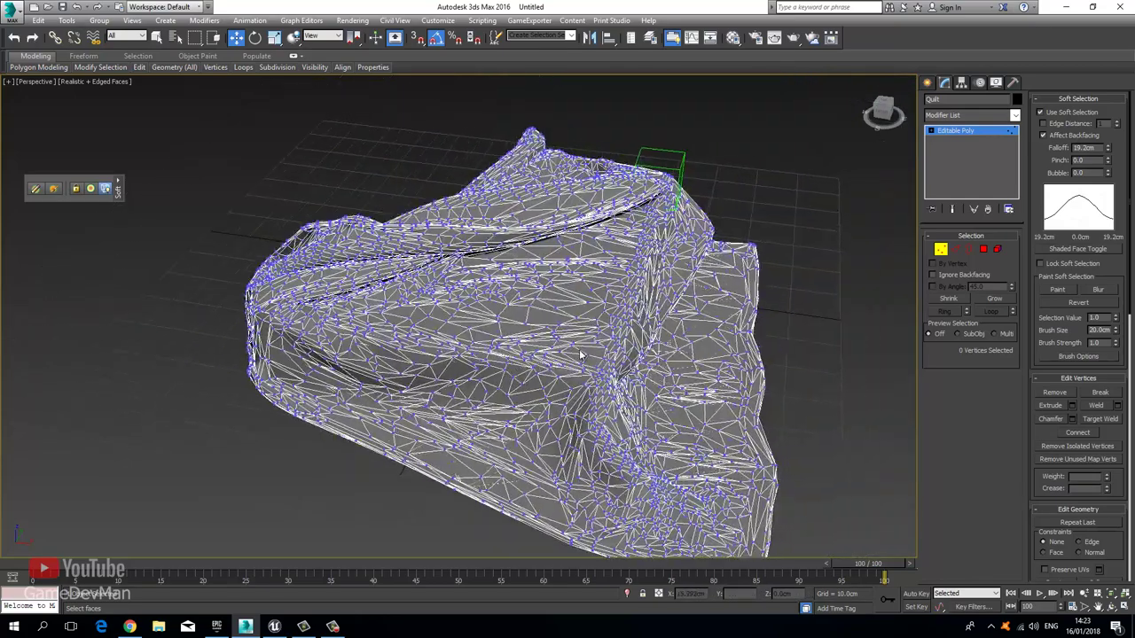
{"action": "left_click_drag", "start_coordinate": [1108, 150], "coordinate": [1106, 160]}
{"action": "left_click", "coordinate": [604, 375]}
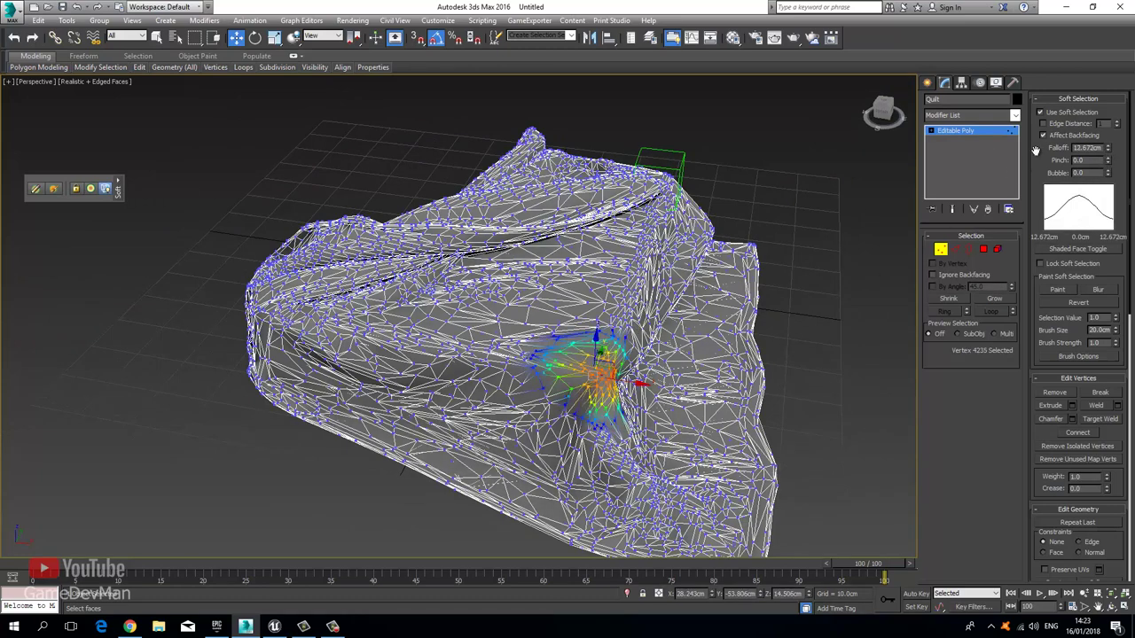
{"action": "left_click_drag", "start_coordinate": [1108, 151], "coordinate": [1103, 165]}
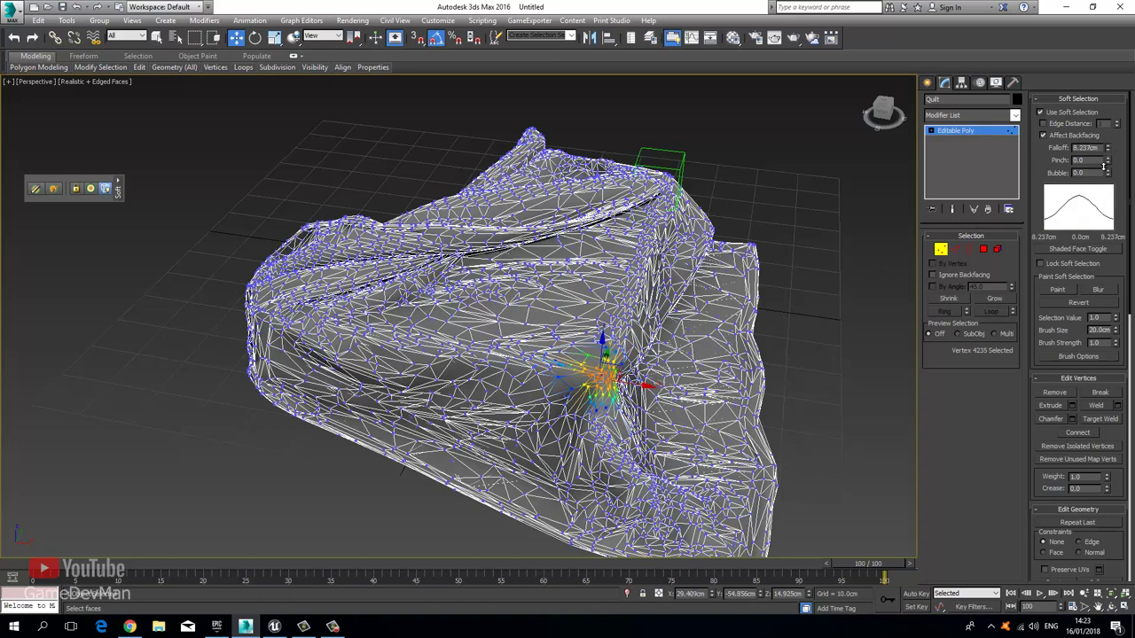
{"action": "left_click_drag", "start_coordinate": [605, 351], "coordinate": [590, 373]}
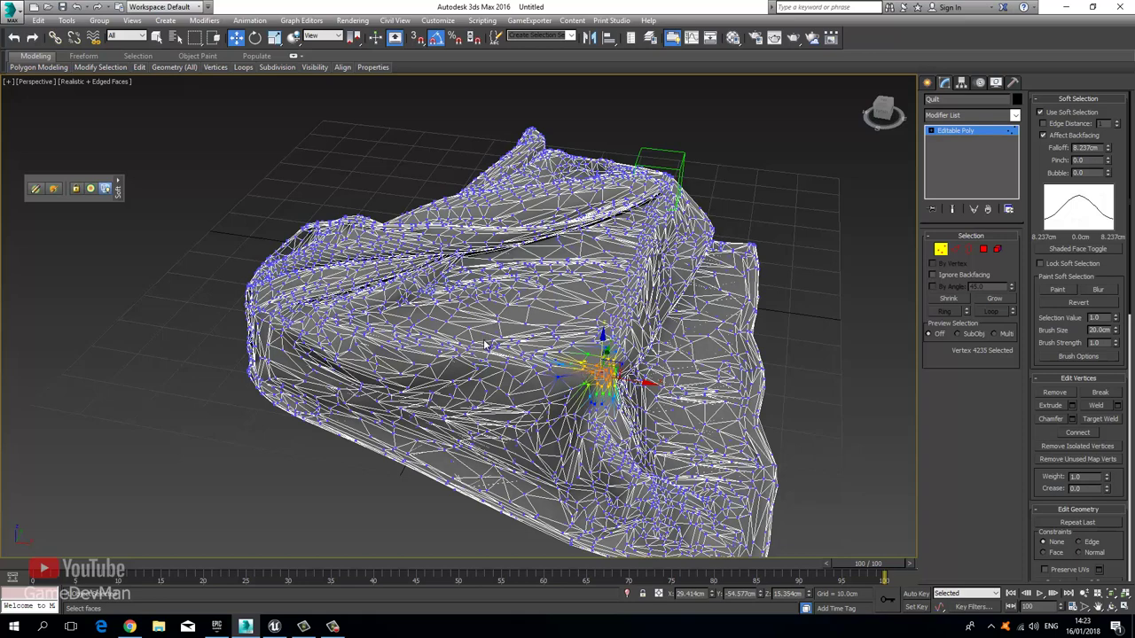
Step: Exit vertex editing, turn off edged faces on the quilt, and clear the selection
{"action": "left_click", "coordinate": [954, 133]}
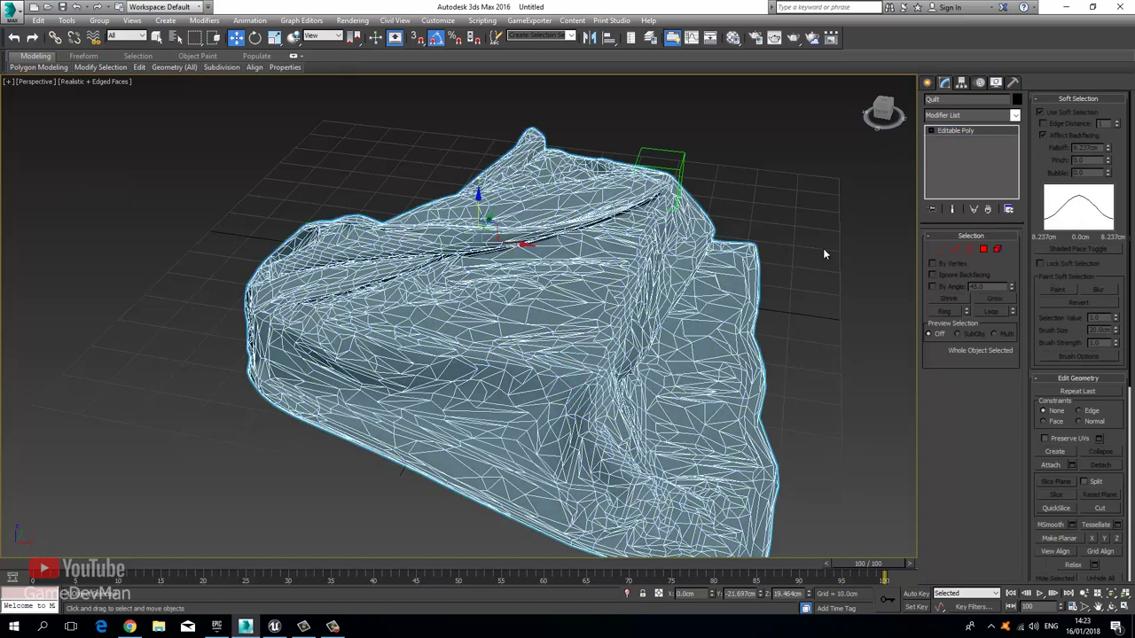
{"action": "left_click", "coordinate": [822, 249]}
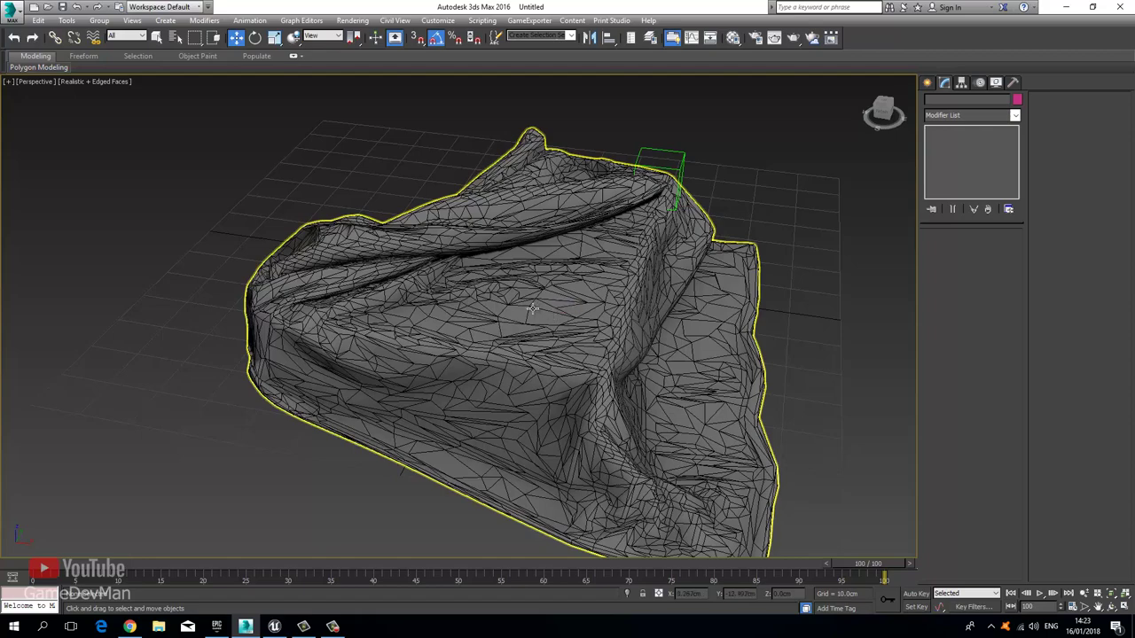
{"action": "middle_click_drag", "start_coordinate": [533, 311], "coordinate": [391, 301], "text": "alt"}
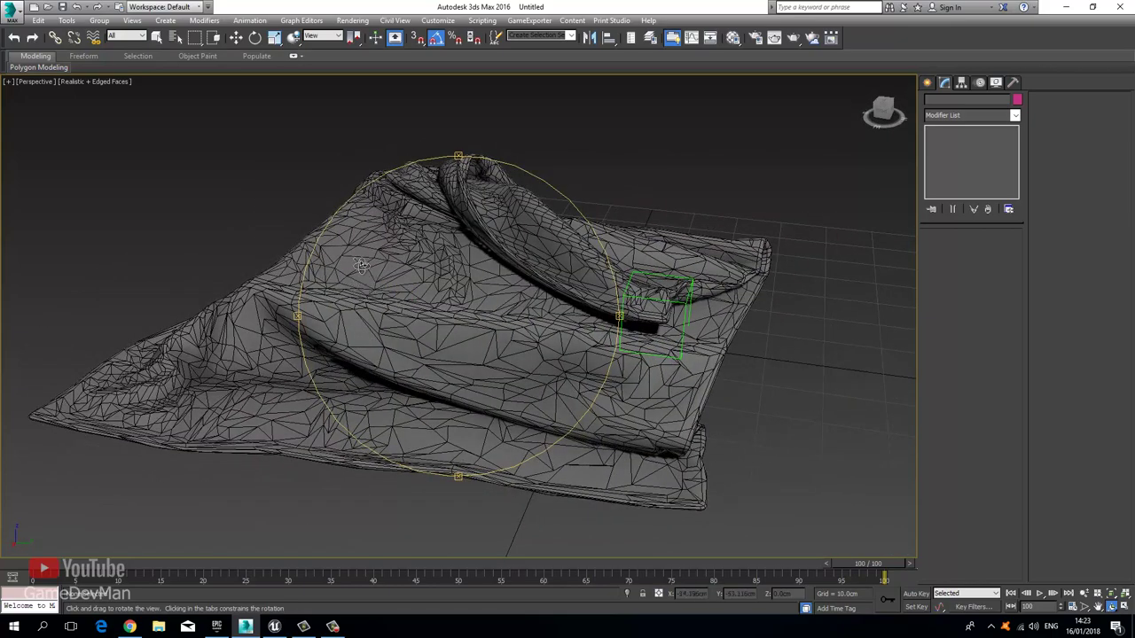
{"action": "middle_click_drag", "start_coordinate": [398, 306], "coordinate": [463, 315], "text": "alt"}
{"action": "key", "text": "F4"}
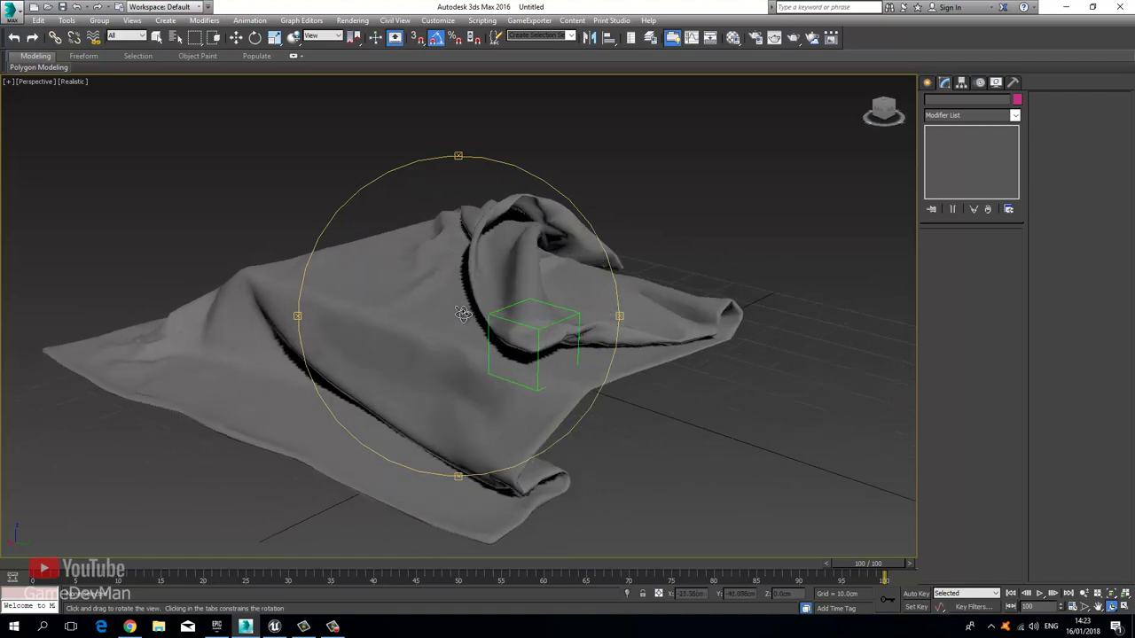
{"action": "key", "text": "e"}
{"action": "left_click", "coordinate": [493, 319]}
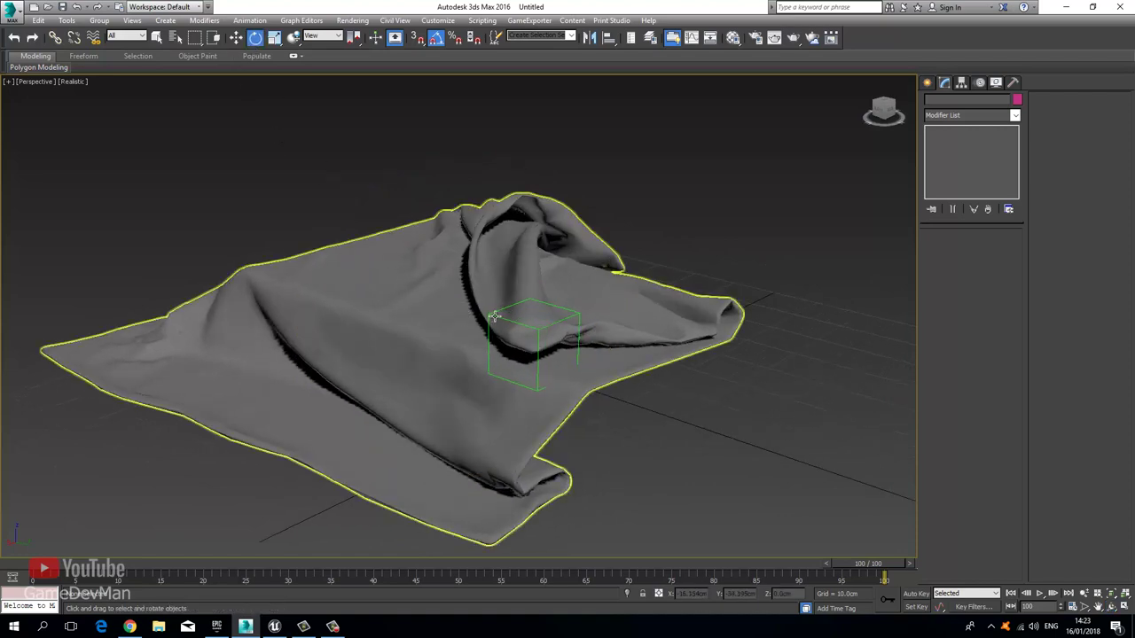
{"action": "left_click", "coordinate": [494, 317]}
{"action": "left_click", "coordinate": [492, 314]}
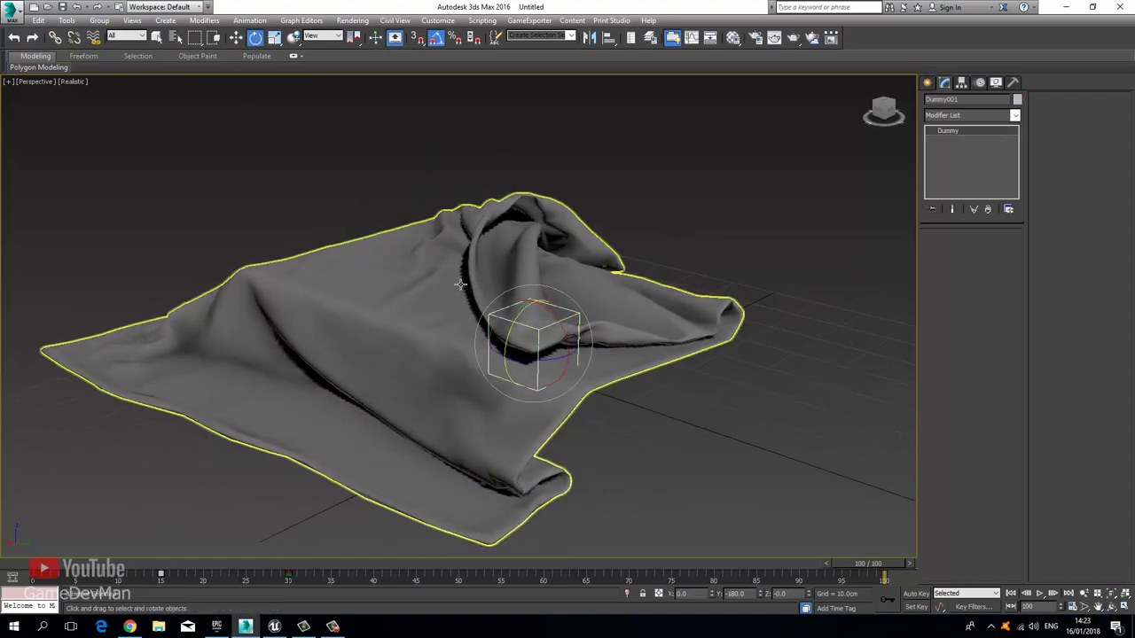
{"action": "left_click", "coordinate": [337, 212]}
{"action": "left_click", "coordinate": [237, 38]}
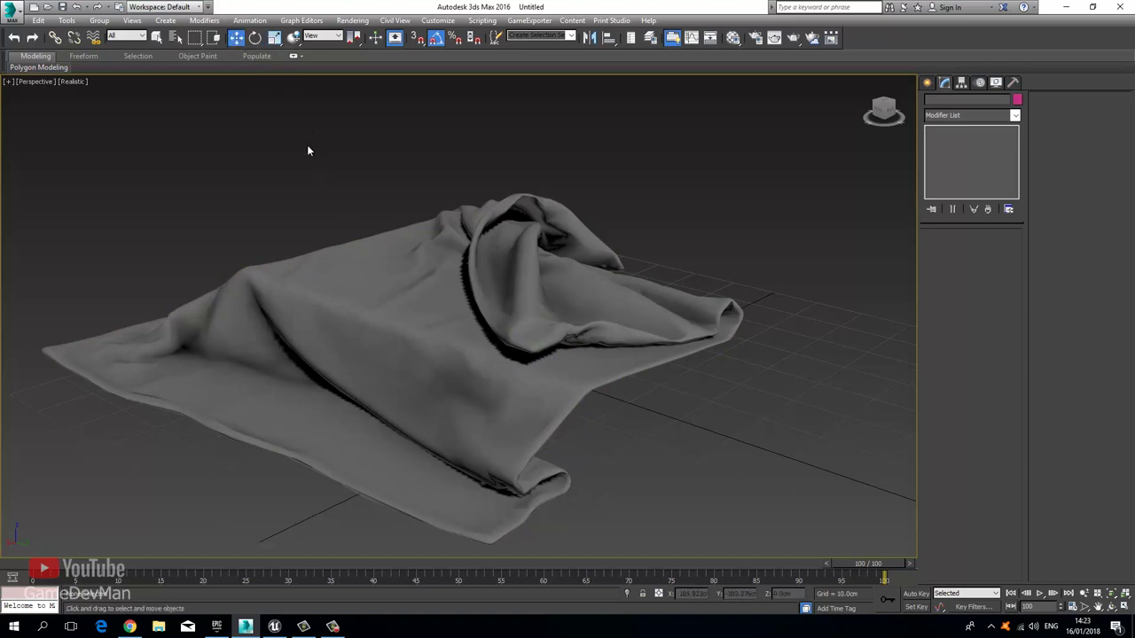
Step: Return to Unreal Engine, fly the camera close over the bed and exit immersive mode
{"action": "left_click", "coordinate": [274, 626]}
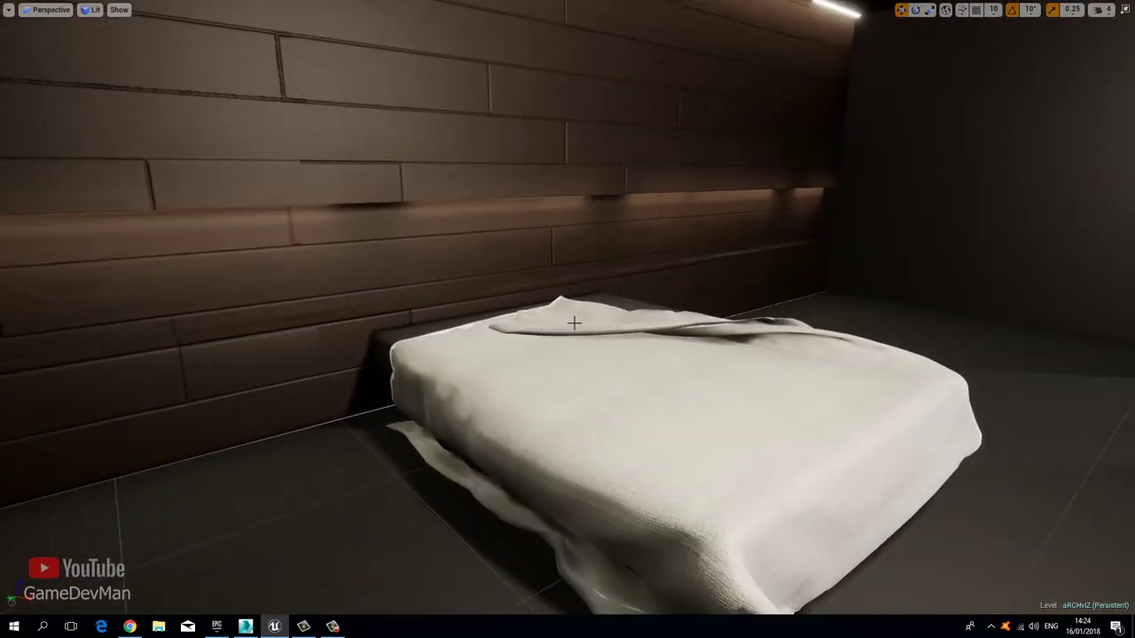
{"action": "right_click_drag", "start_coordinate": [574, 323], "coordinate": [441, 395]}
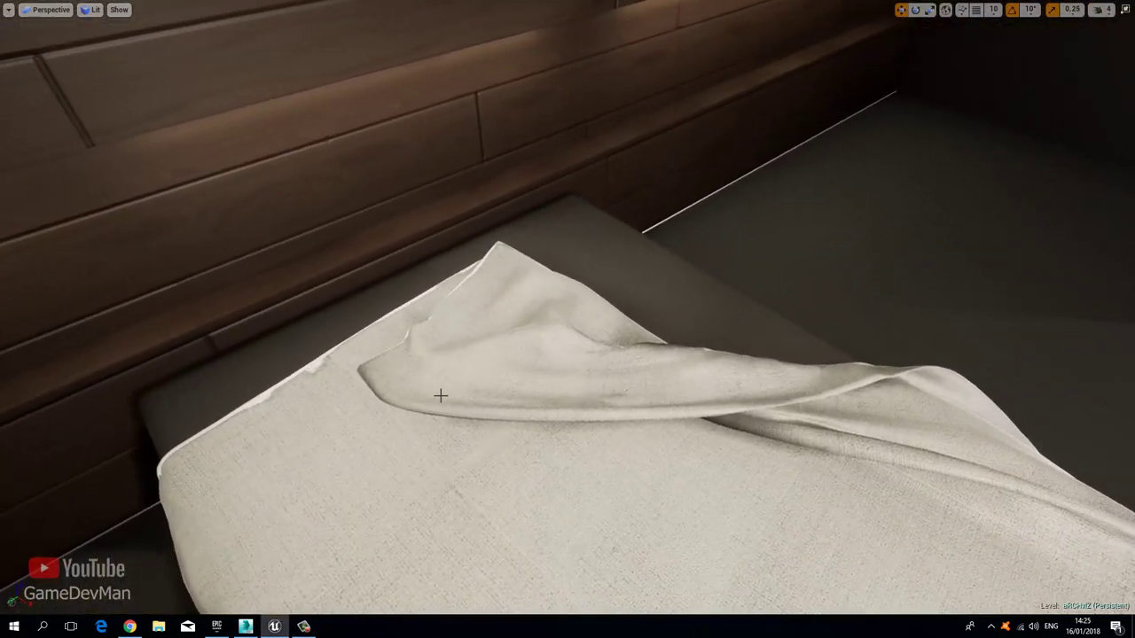
{"action": "key", "text": "F11"}
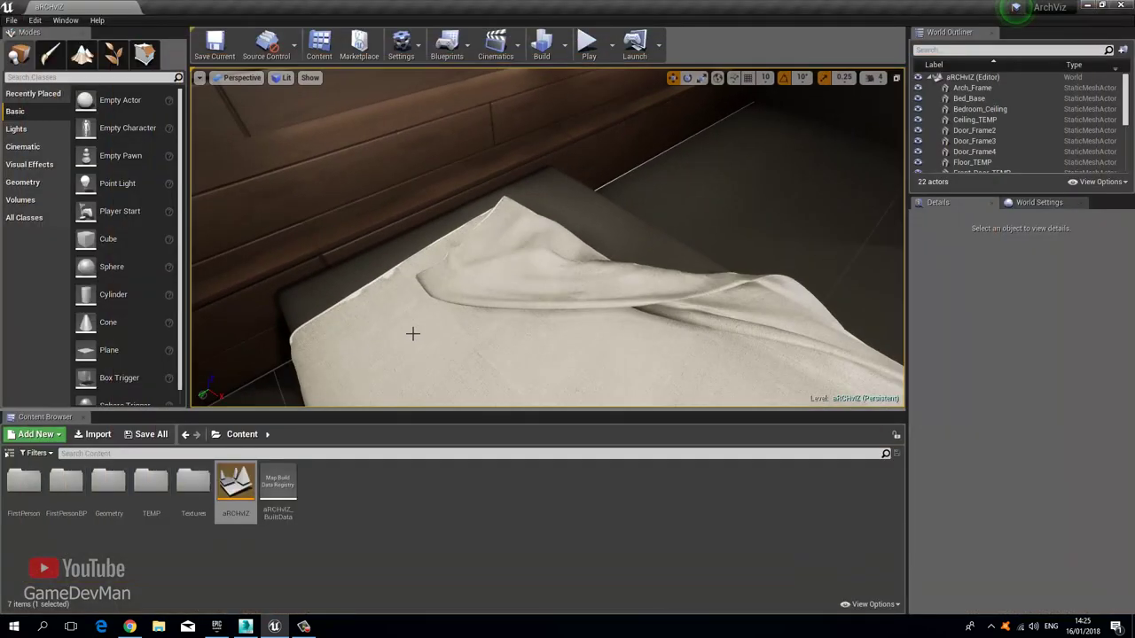
Step: Select the quilt and open its M_Cloth_Basic_Inst instance and parent M_Cloth_Basic material, maximized
{"action": "left_click", "coordinate": [459, 344]}
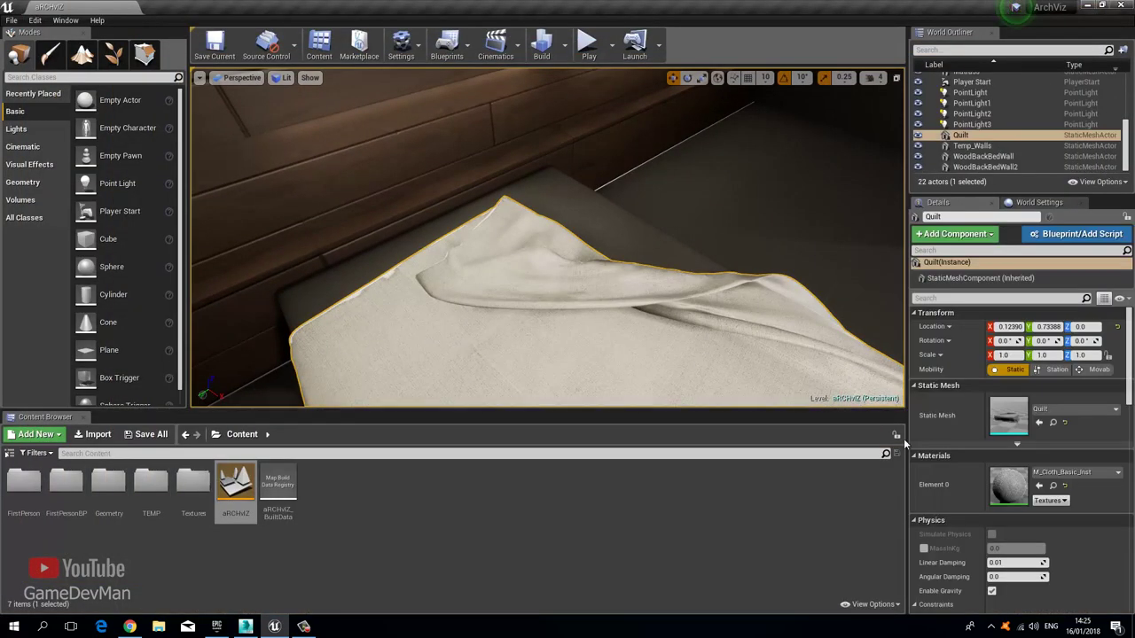
{"action": "left_click", "coordinate": [1053, 485]}
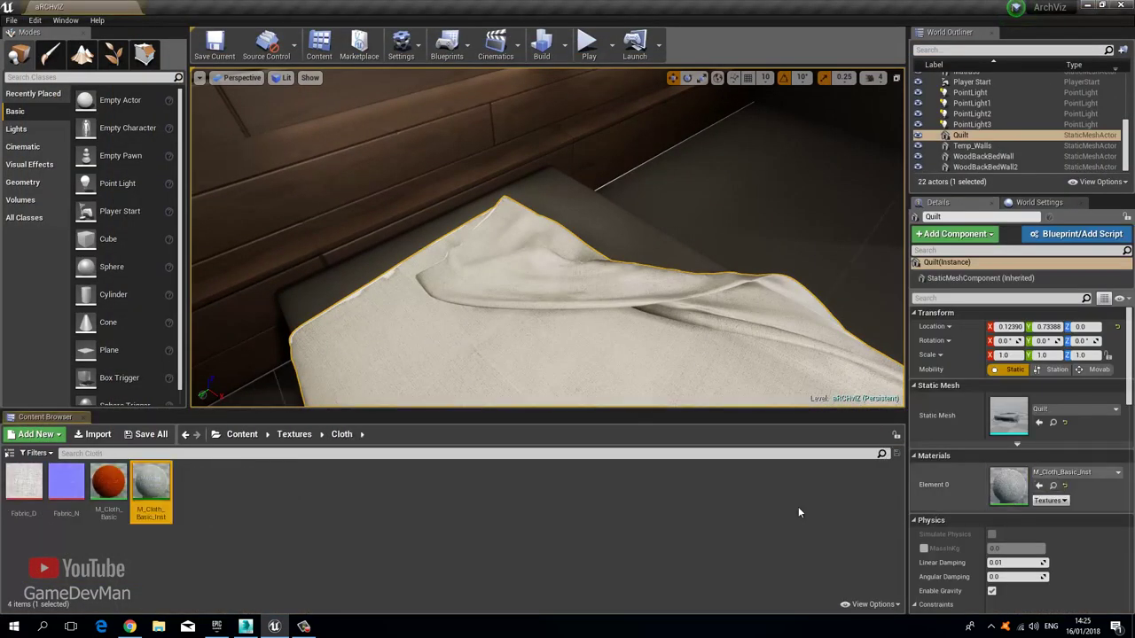
{"action": "double_click", "coordinate": [151, 485]}
{"action": "double_click", "coordinate": [109, 483]}
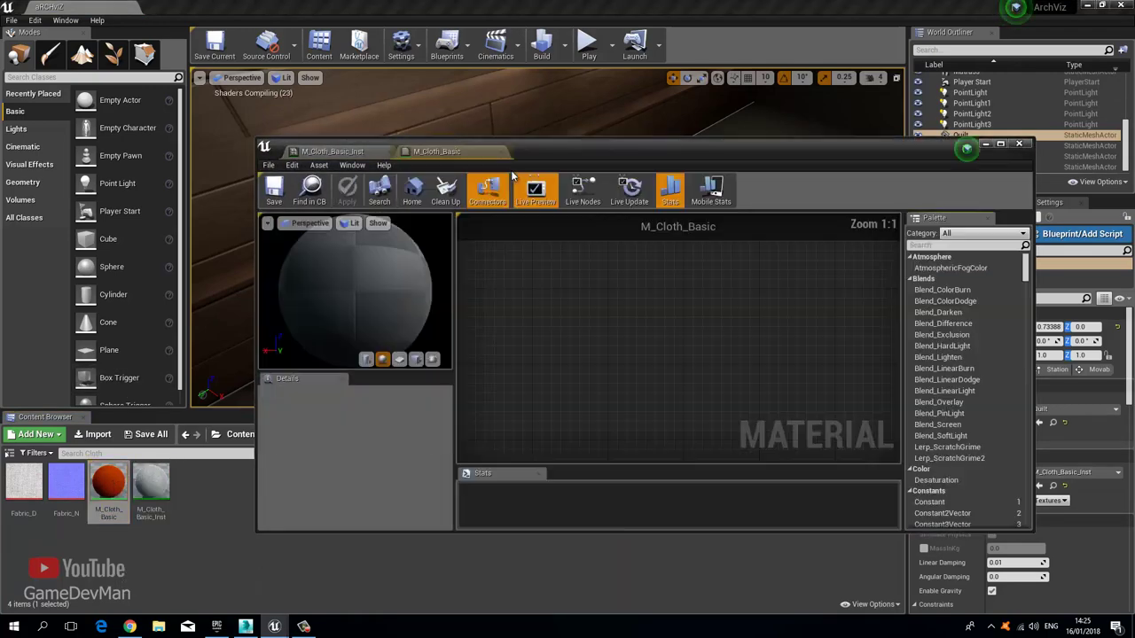
{"action": "double_click", "coordinate": [599, 153]}
Step: Inspect the preview sphere and the Fresnel Colour, Texture Sample and Cloth Colour nodes
{"action": "scroll", "coordinate": [590, 372], "scroll_direction": "down", "scroll_amount": 3}
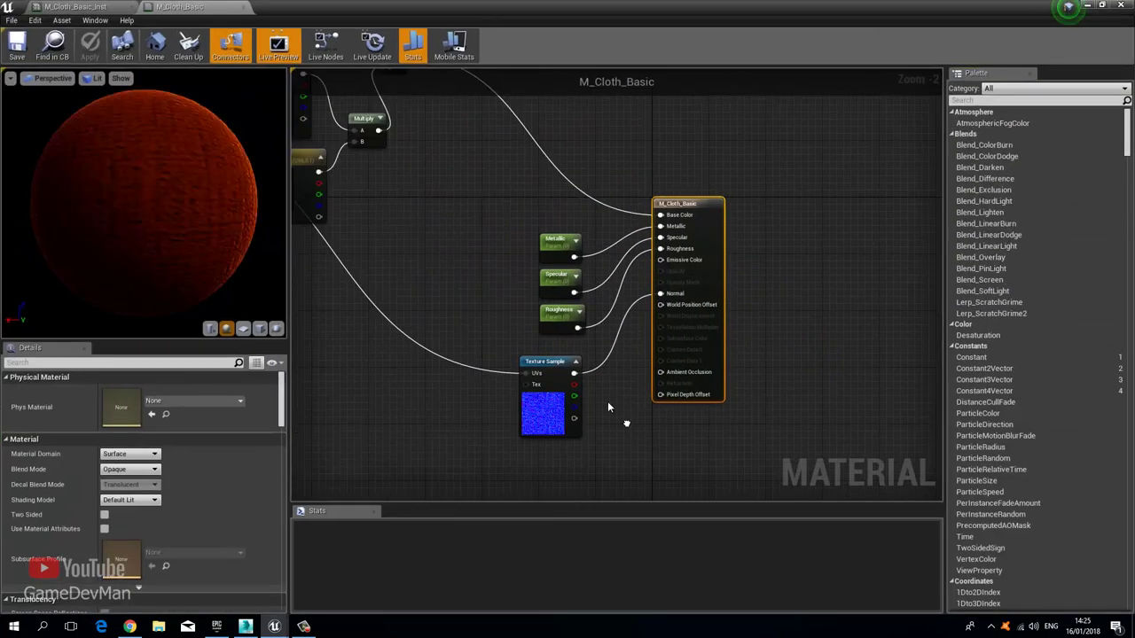
{"action": "mouse_move", "coordinate": [488, 266]}
{"action": "right_mouse_down"}
{"action": "mouse_move", "coordinate": [657, 354]}
{"action": "mouse_move", "coordinate": [633, 365]}
{"action": "right_mouse_up"}
{"action": "mouse_move", "coordinate": [216, 138]}
{"action": "left_mouse_down"}
{"action": "mouse_move", "coordinate": [139, 182]}
{"action": "mouse_move", "coordinate": [170, 191]}
{"action": "left_mouse_up"}
{"action": "scroll", "coordinate": [559, 184], "scroll_direction": "up", "scroll_amount": 5}
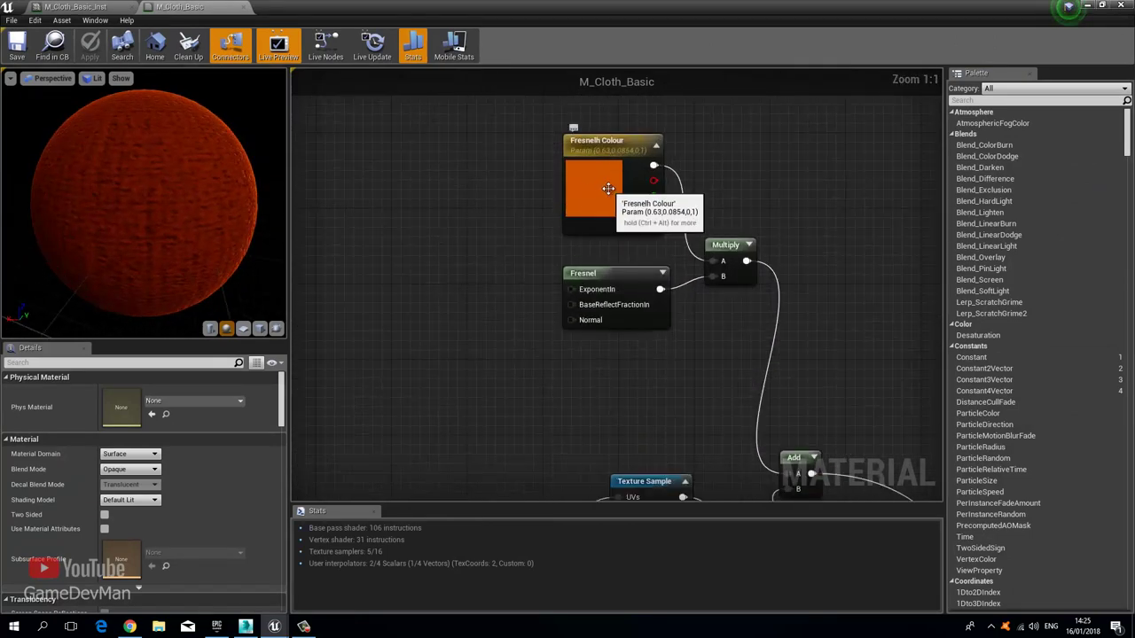
{"action": "left_click", "coordinate": [572, 177]}
{"action": "right_click_drag", "start_coordinate": [528, 215], "coordinate": [453, 331]}
{"action": "right_click_drag", "start_coordinate": [663, 346], "coordinate": [569, 173]}
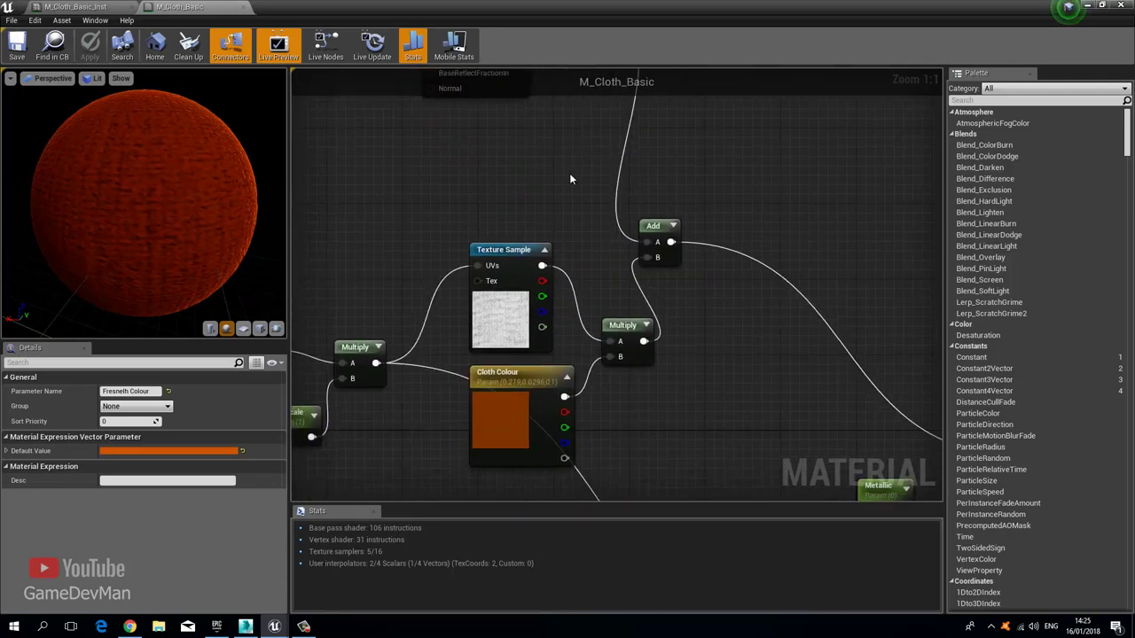
{"action": "left_click_drag", "start_coordinate": [502, 308], "coordinate": [508, 307]}
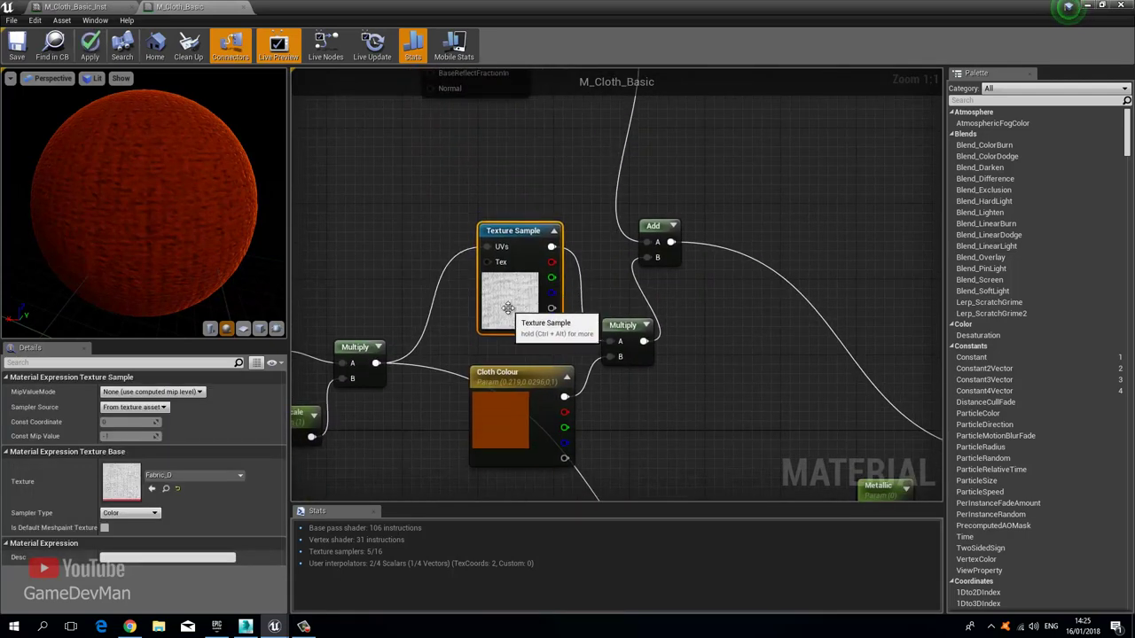
{"action": "right_click_drag", "start_coordinate": [507, 308], "coordinate": [520, 221]}
{"action": "left_click", "coordinate": [496, 320]}
Step: Examine the Fresnel Colour node and the TexCoord, UV Scale and Multiply nodes
{"action": "right_click_drag", "start_coordinate": [469, 314], "coordinate": [626, 312]}
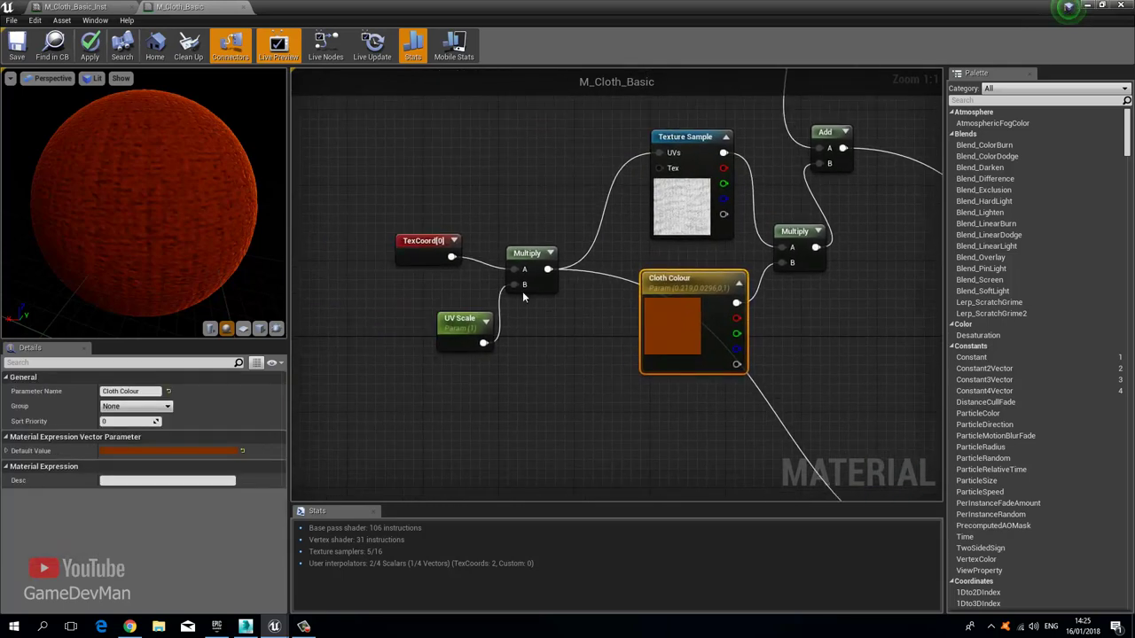
{"action": "right_click_drag", "start_coordinate": [577, 172], "coordinate": [458, 376]}
{"action": "scroll", "coordinate": [507, 304], "scroll_direction": "down", "scroll_amount": 2}
{"action": "right_click_drag", "start_coordinate": [507, 304], "coordinate": [526, 182]}
{"action": "right_click_drag", "start_coordinate": [531, 301], "coordinate": [545, 334]}
{"action": "scroll", "coordinate": [546, 334], "scroll_direction": "up", "scroll_amount": 2}
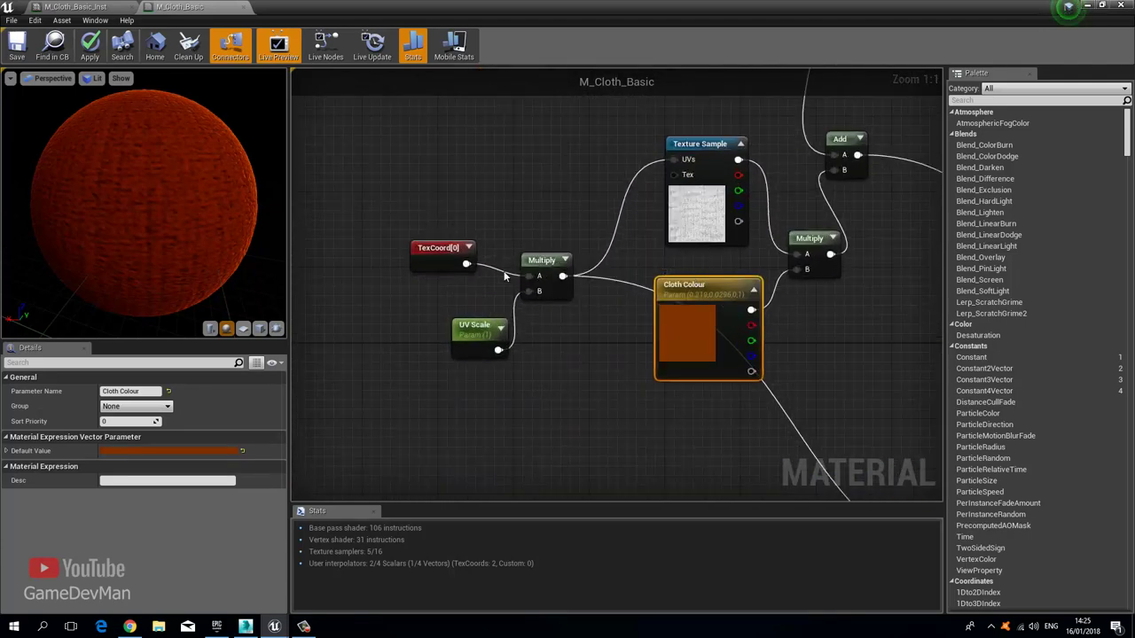
Step: Check the output node and Metallic, Specular, Roughness parameters, then close M_Cloth_Basic without saving
{"action": "right_click_drag", "start_coordinate": [504, 277], "coordinate": [502, 254]}
{"action": "scroll", "coordinate": [505, 283], "scroll_direction": "down", "scroll_amount": 2}
{"action": "scroll", "coordinate": [505, 282], "scroll_direction": "down", "scroll_amount": 1}
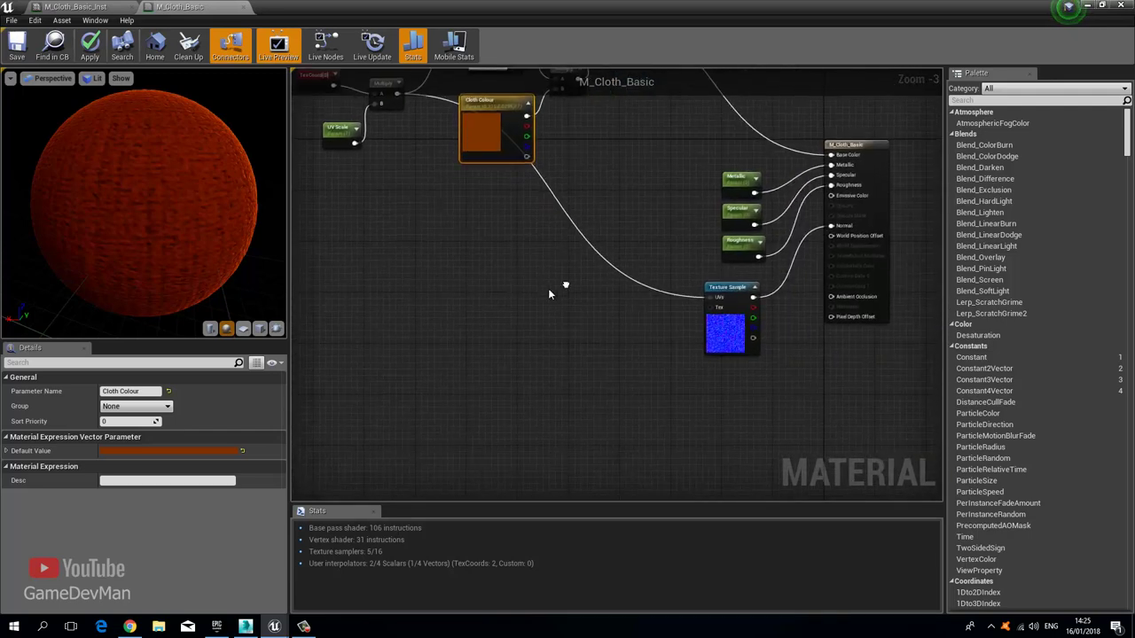
{"action": "right_click_drag", "start_coordinate": [548, 294], "coordinate": [531, 245]}
{"action": "scroll", "coordinate": [525, 234], "scroll_direction": "up", "scroll_amount": 1}
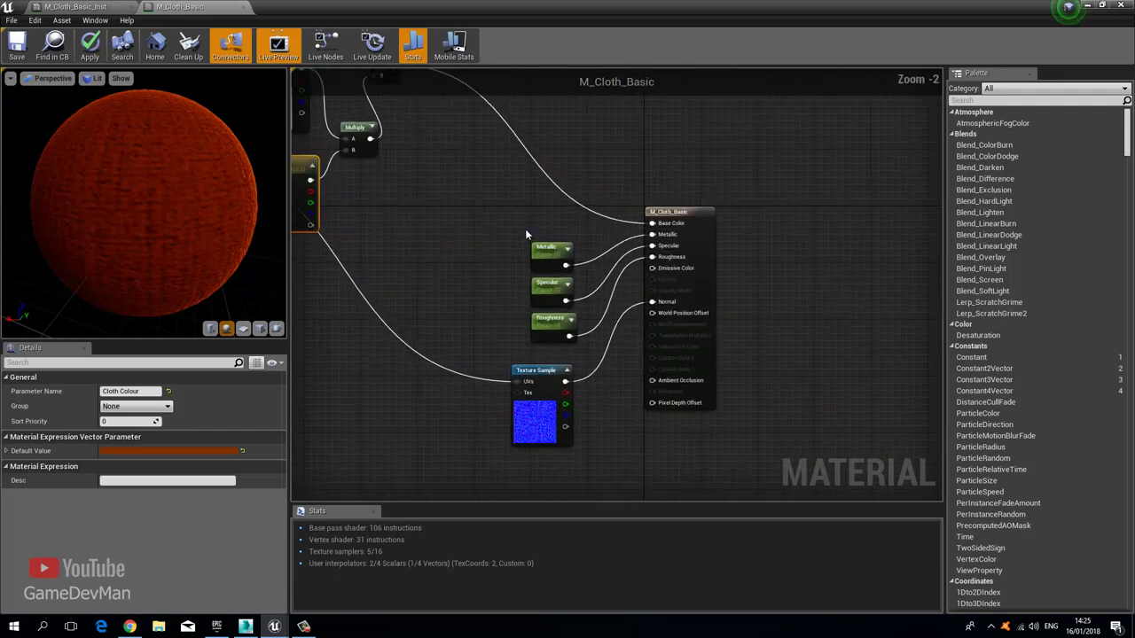
{"action": "scroll", "coordinate": [525, 234], "scroll_direction": "up", "scroll_amount": 1}
{"action": "left_click_drag", "start_coordinate": [523, 232], "coordinate": [602, 354]}
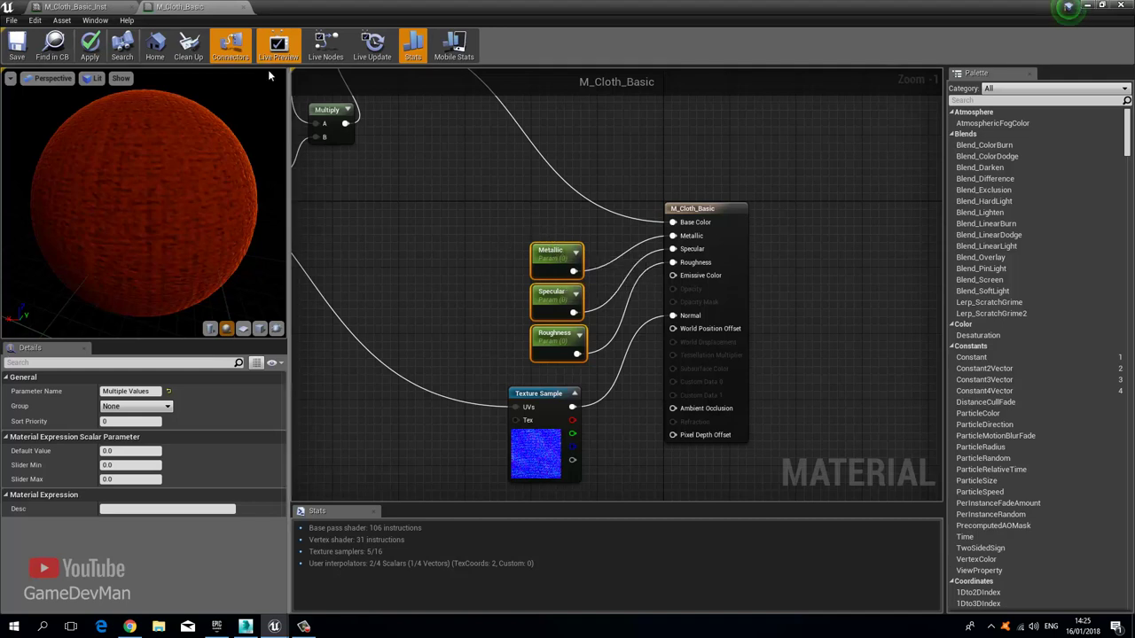
{"action": "left_click", "coordinate": [244, 6]}
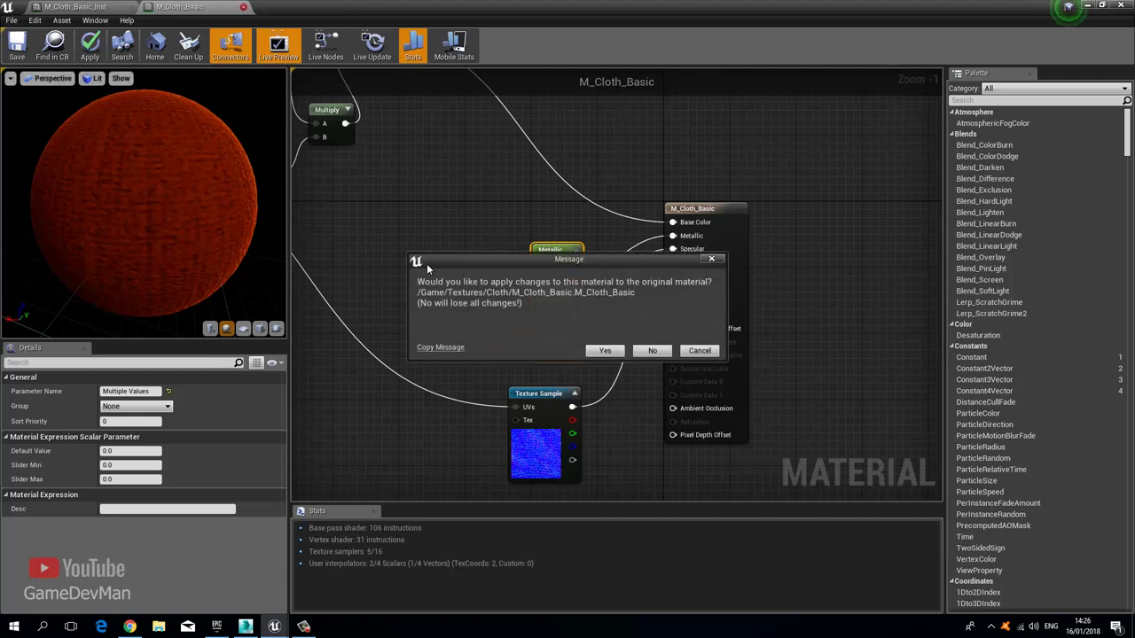
{"action": "left_click", "coordinate": [653, 351]}
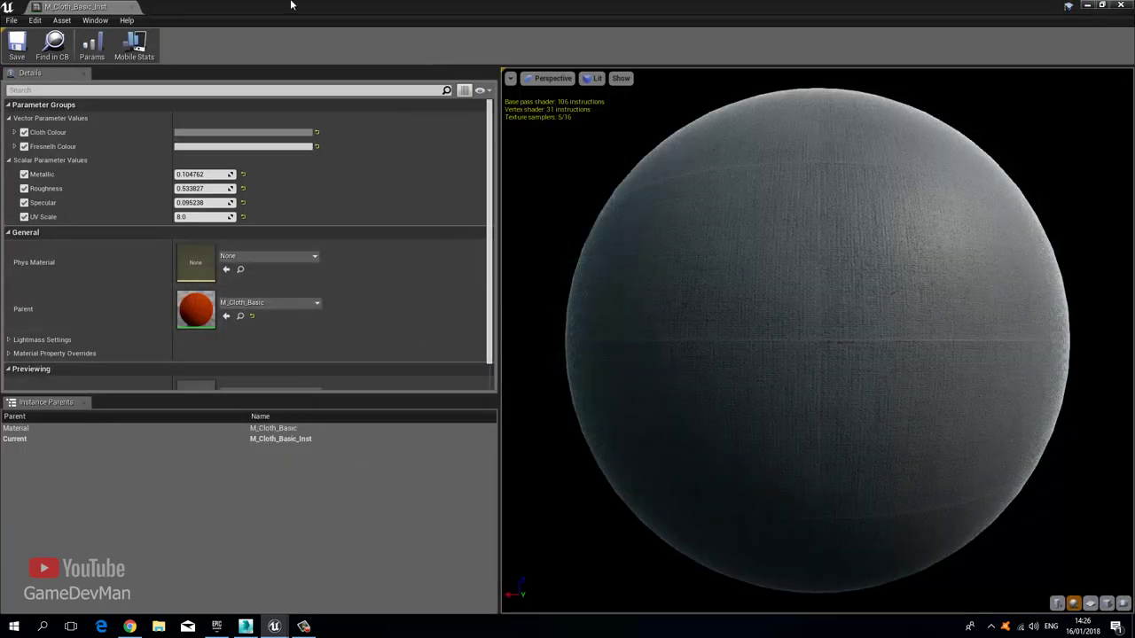
Step: Float the M_Cloth_Basic_Inst editor, relight its fabric preview sphere, and close it
{"action": "left_click_drag", "start_coordinate": [293, 6], "coordinate": [361, 67]}
{"action": "left_click_drag", "start_coordinate": [438, 165], "coordinate": [542, 287]}
{"action": "left_click", "coordinate": [798, 54]}
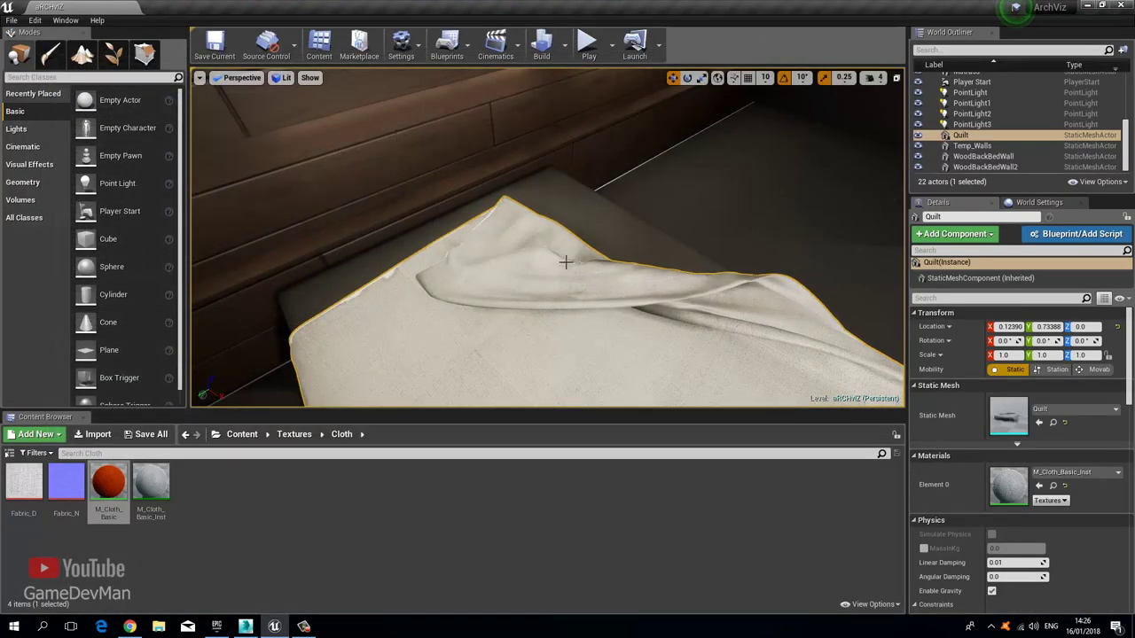
Step: Swing the camera low along the quilt's edge and switch to full-screen viewport
{"action": "scroll", "coordinate": [562, 261], "scroll_direction": "up", "scroll_amount": 5}
{"action": "left_click_drag", "start_coordinate": [651, 295], "coordinate": [571, 268], "text": "alt"}
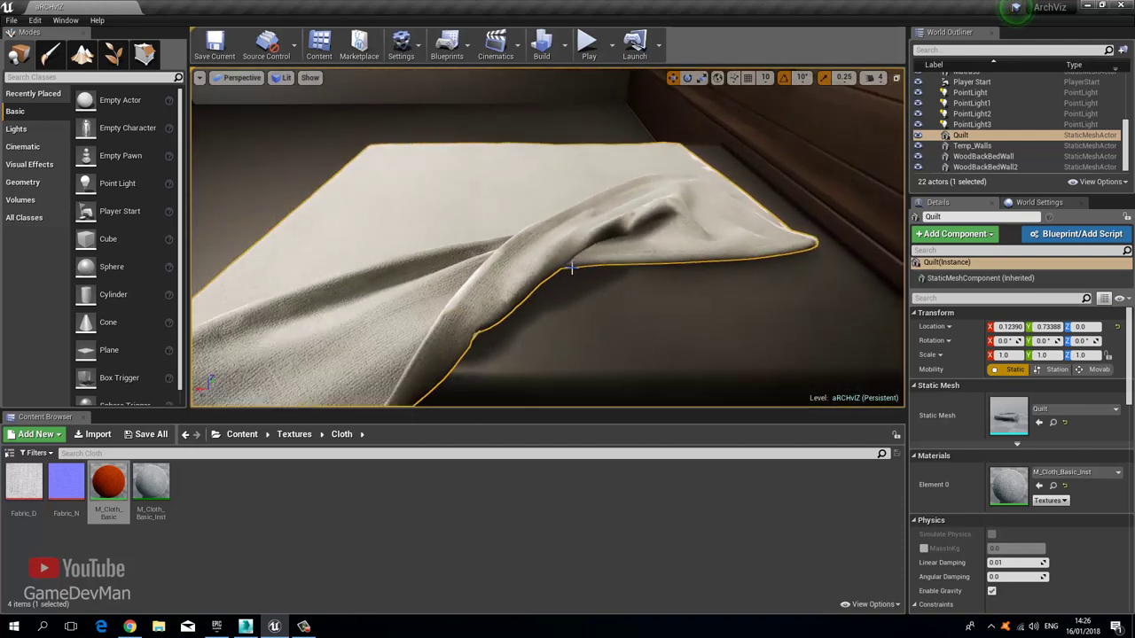
{"action": "key", "text": "F11"}
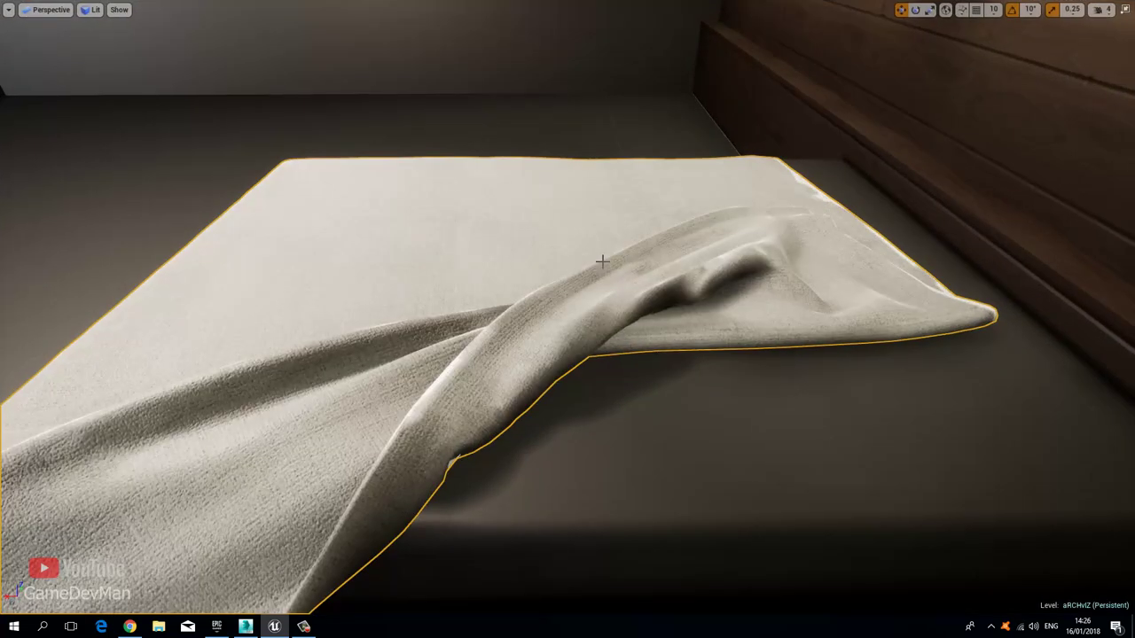